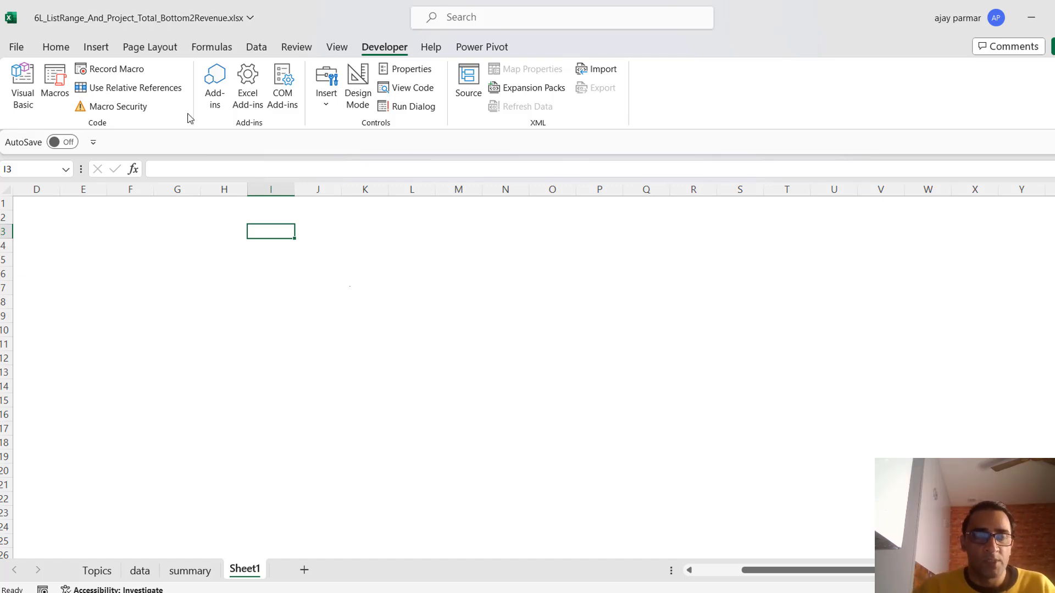
Launch the Power Query Editor for the workbook's existing queries
left_click(256, 48)
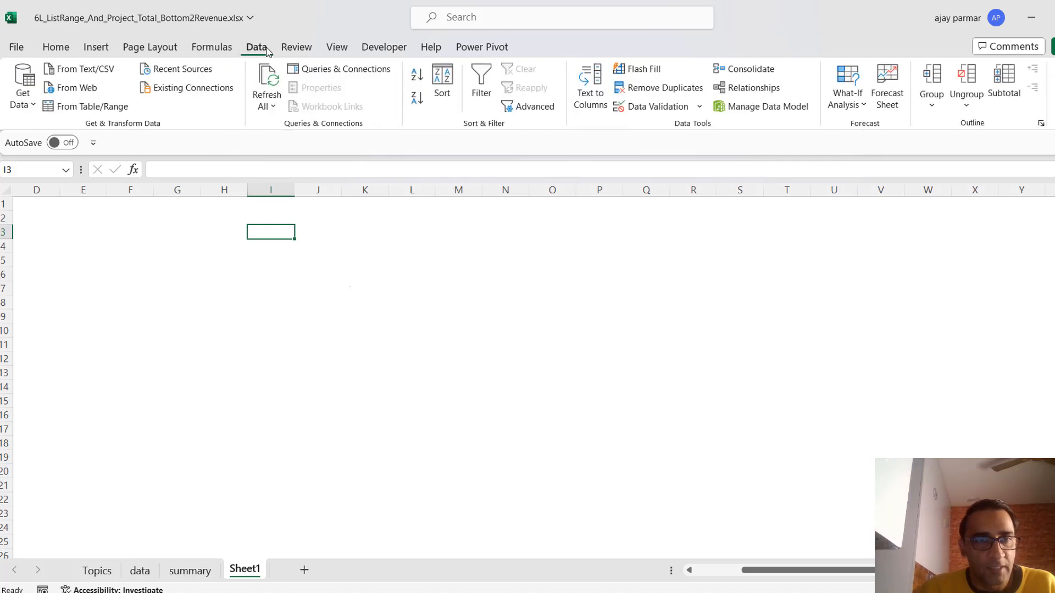
left_click(30, 106)
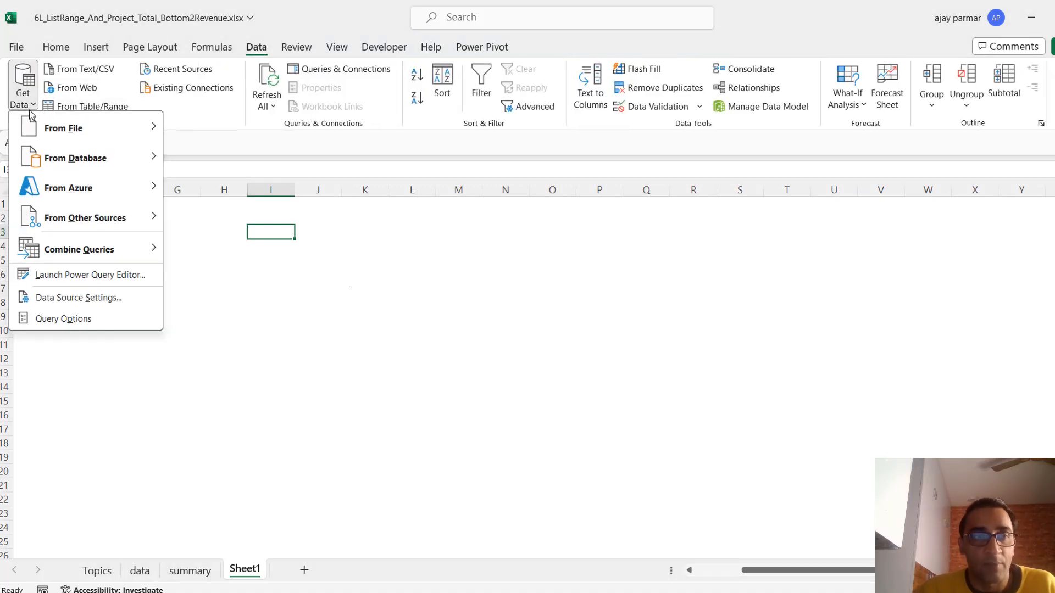
left_click(110, 278)
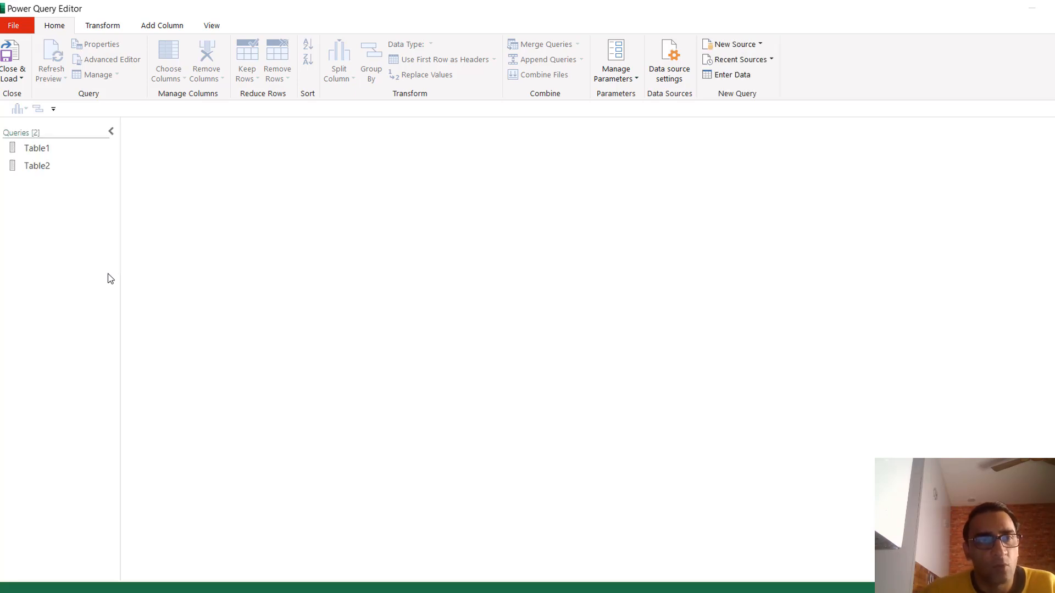
Delete the Custom1 and Revenue applied steps from the Table1 query
left_click(71, 147)
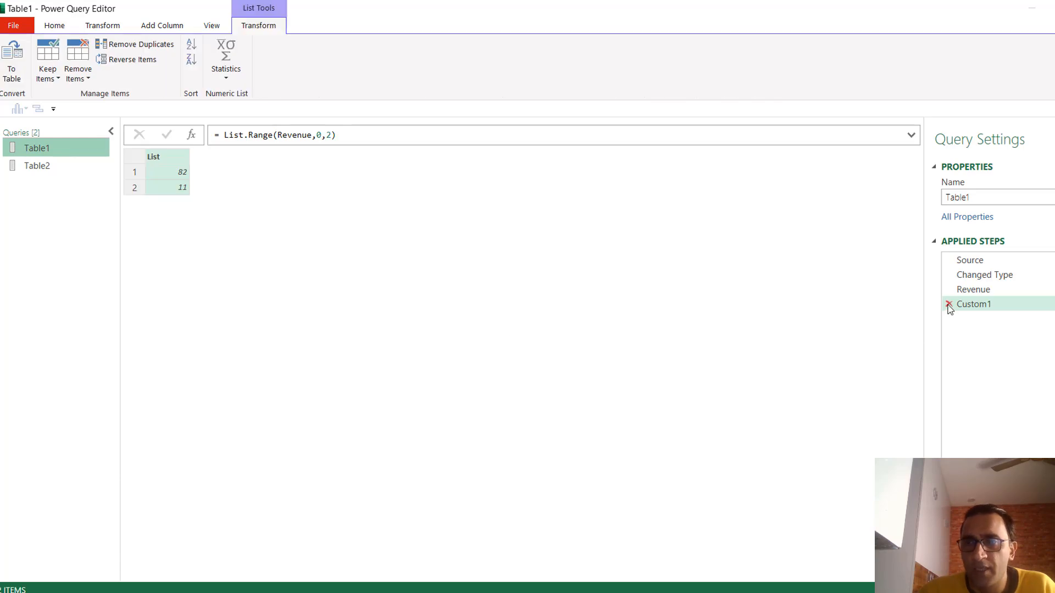
left_click(949, 306)
left_click(948, 290)
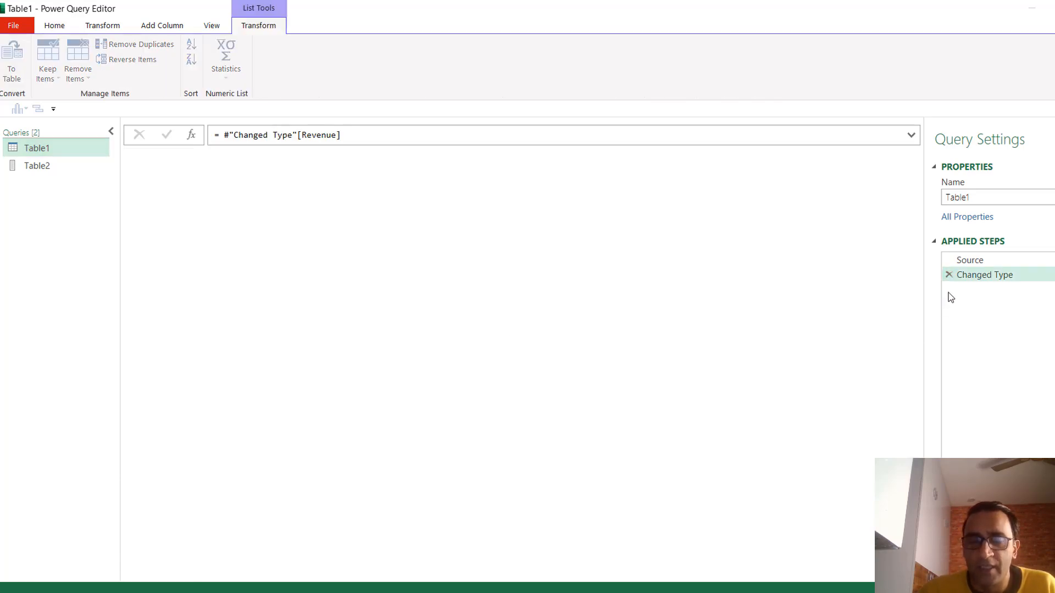
Strip the applied steps after Changed Type from Table2 and delete the Table2 query
left_click(60, 165)
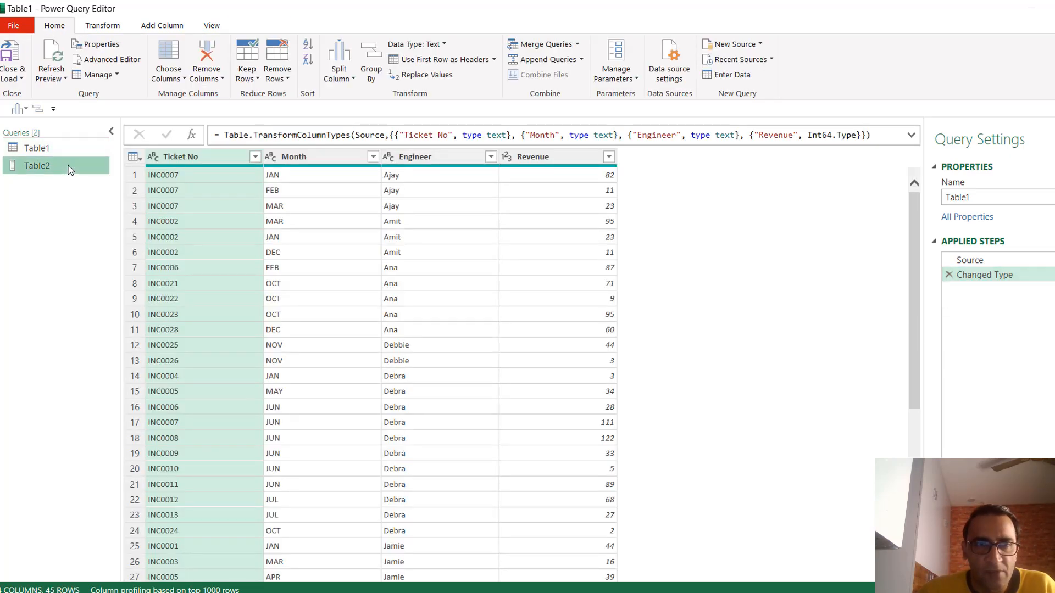
left_click(949, 289)
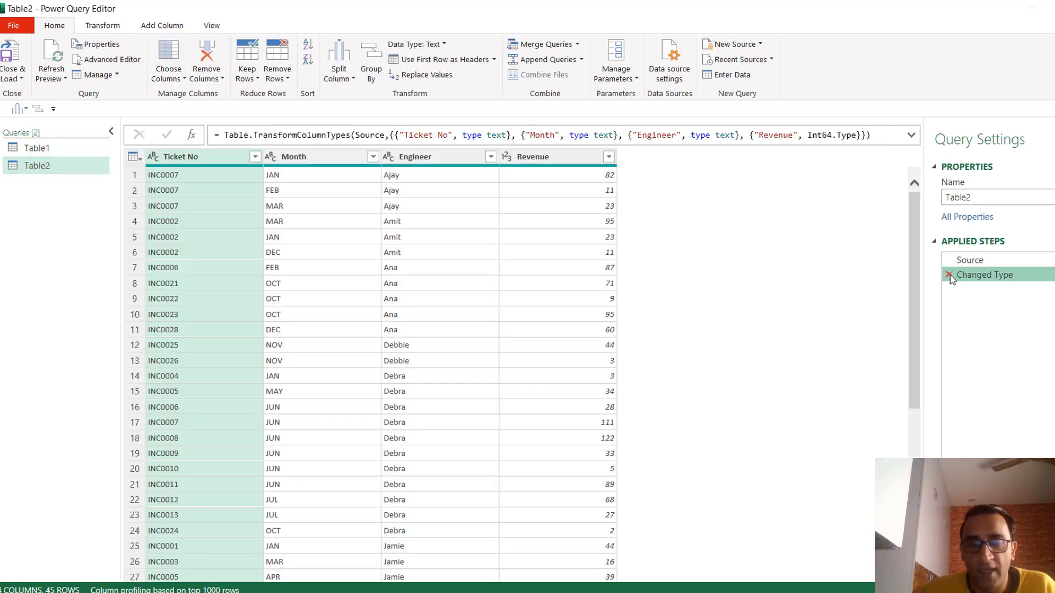
left_click(46, 150)
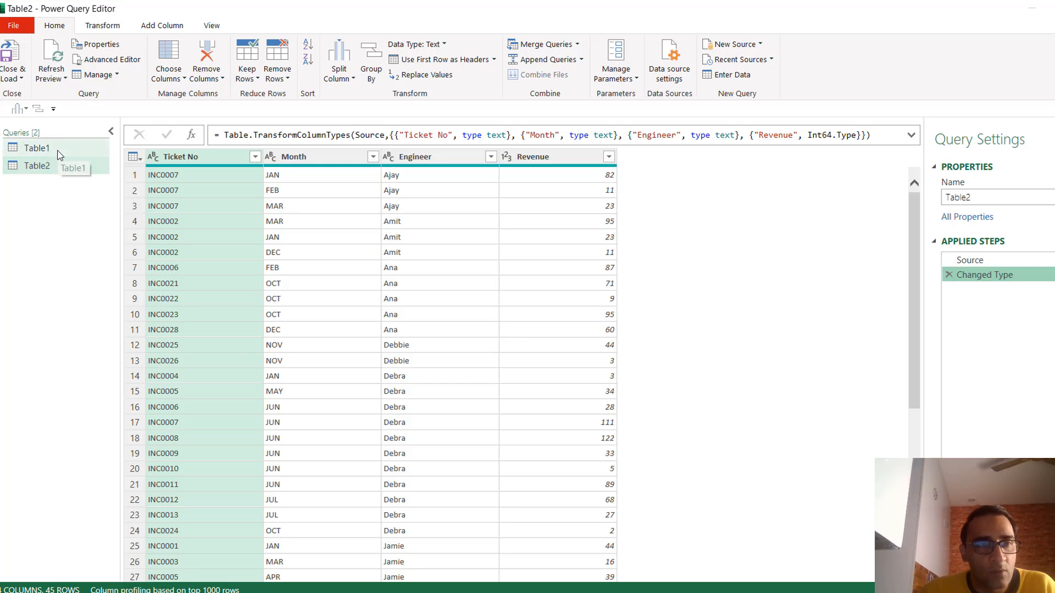
left_click(64, 168)
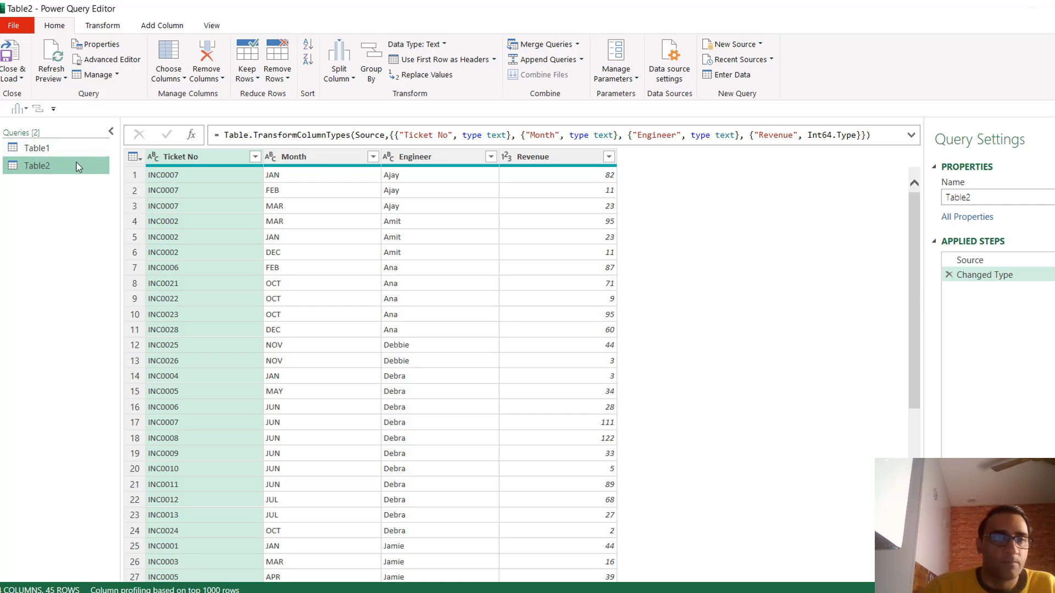
key("Delete")
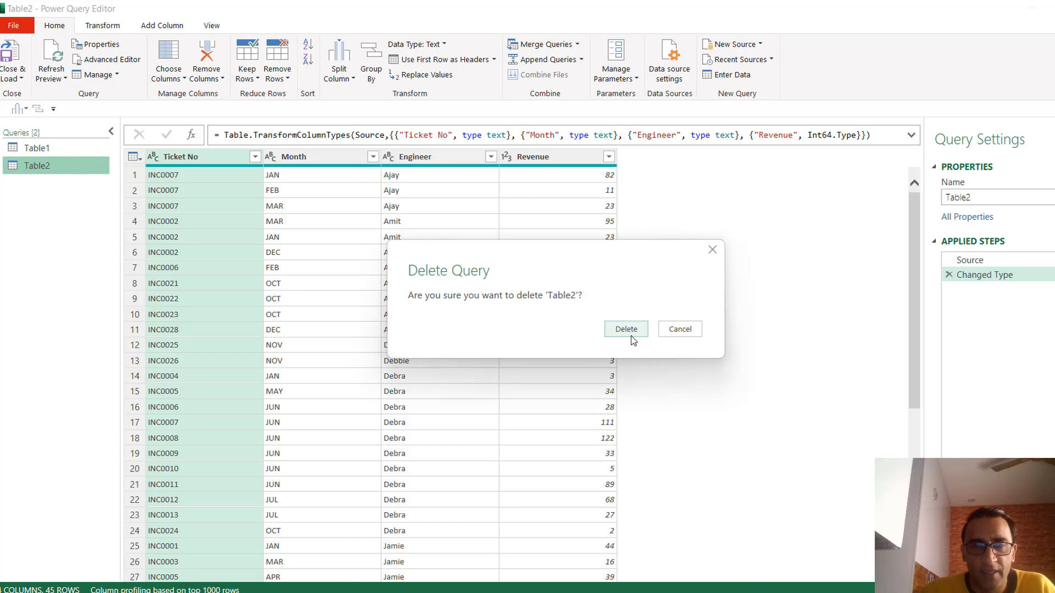
left_click(632, 336)
Drill down into the Revenue column of Table1 to turn it into a list
left_click(61, 151)
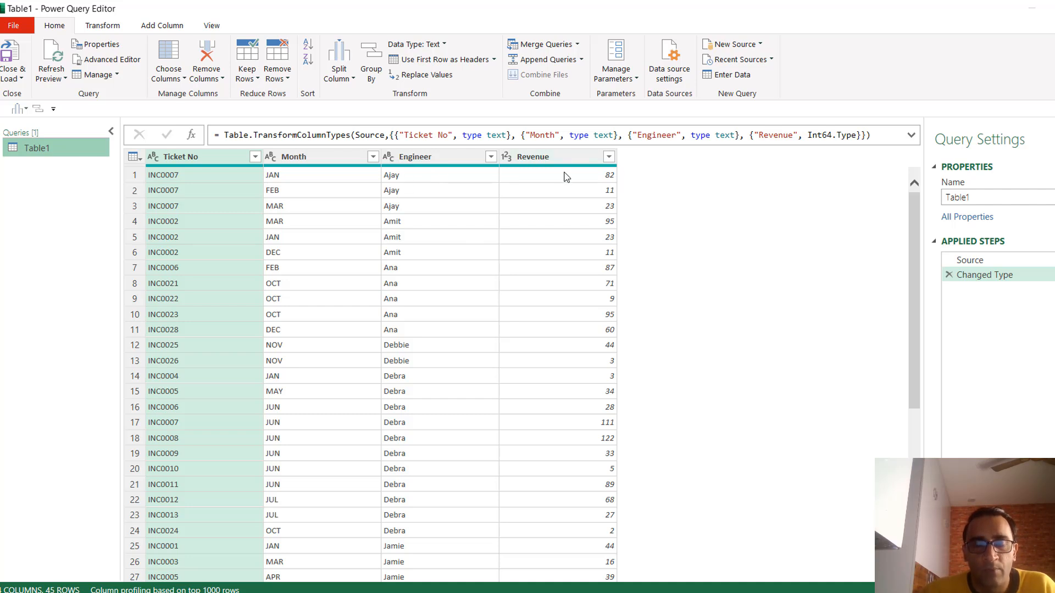
left_click(553, 158)
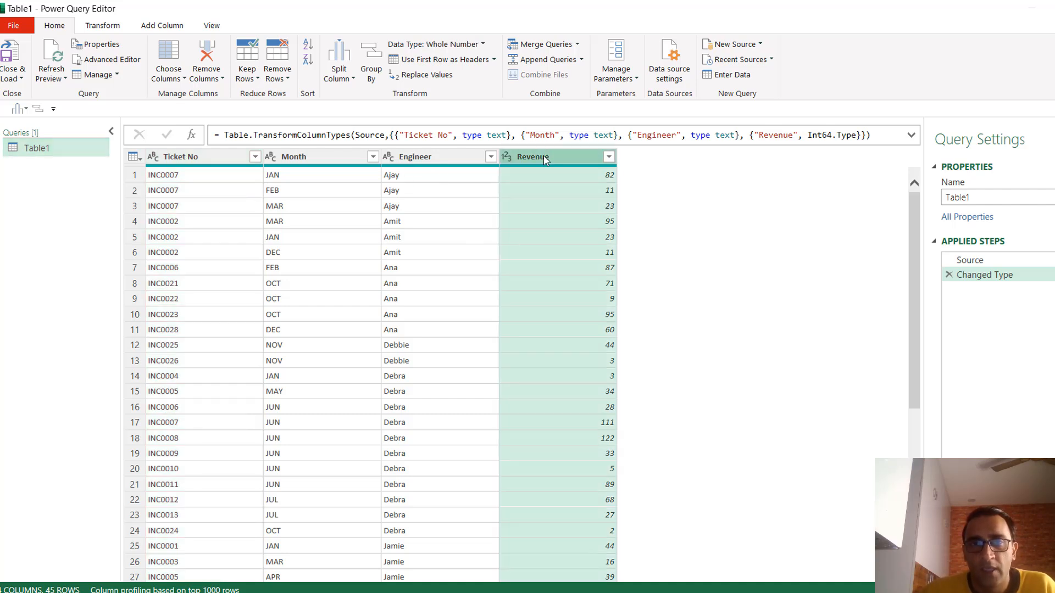
right_click(541, 156)
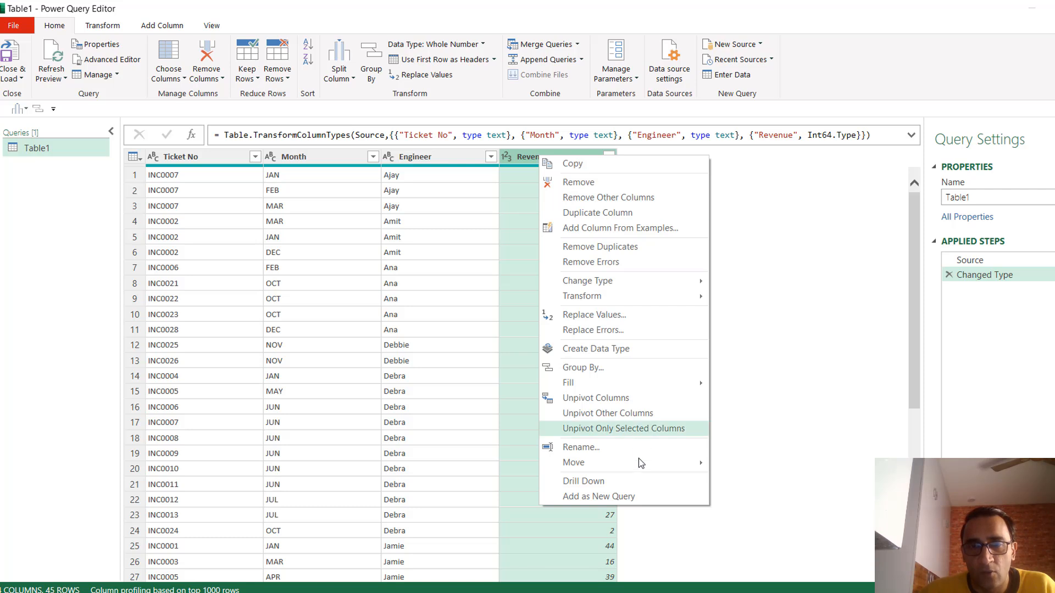
left_click(582, 481)
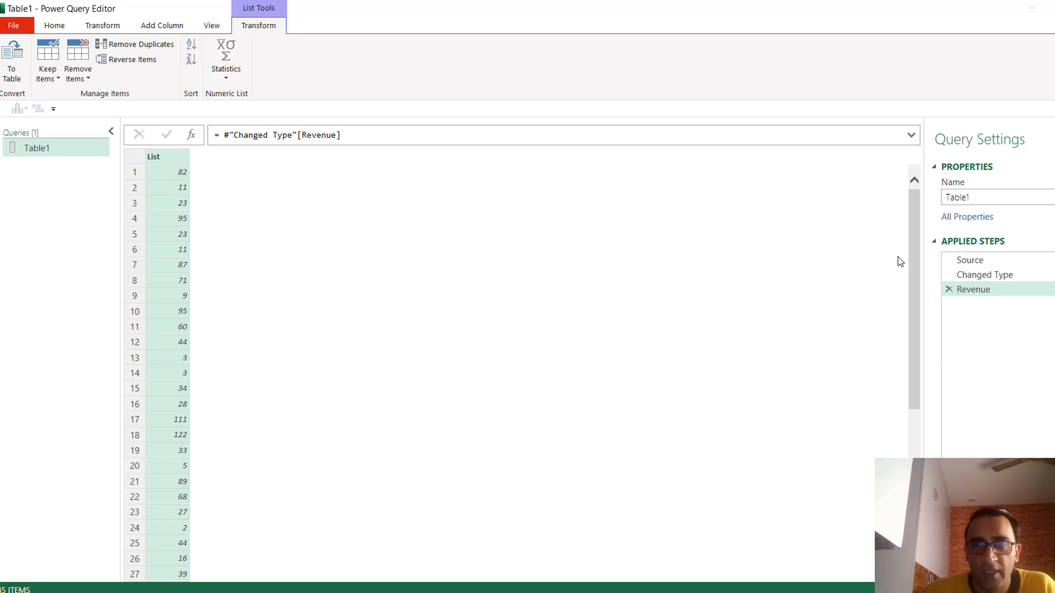
Wrap the Revenue step's formula in List.Count to count the items: List.Count( #"Changed Type"[Revenue])
left_click_drag(913, 279, 897, 140)
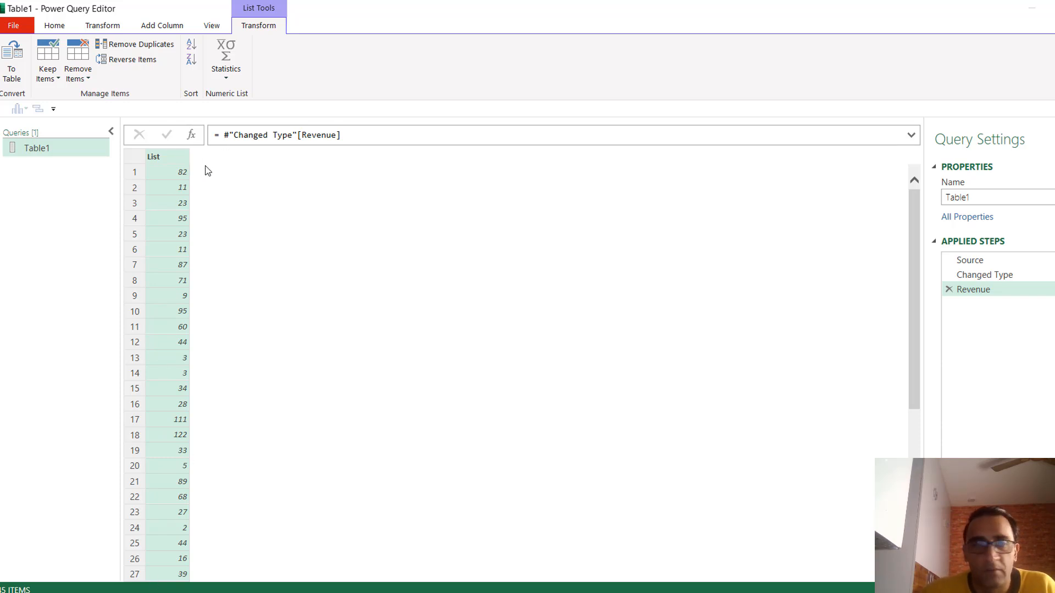
left_click(221, 135)
type("listcount")
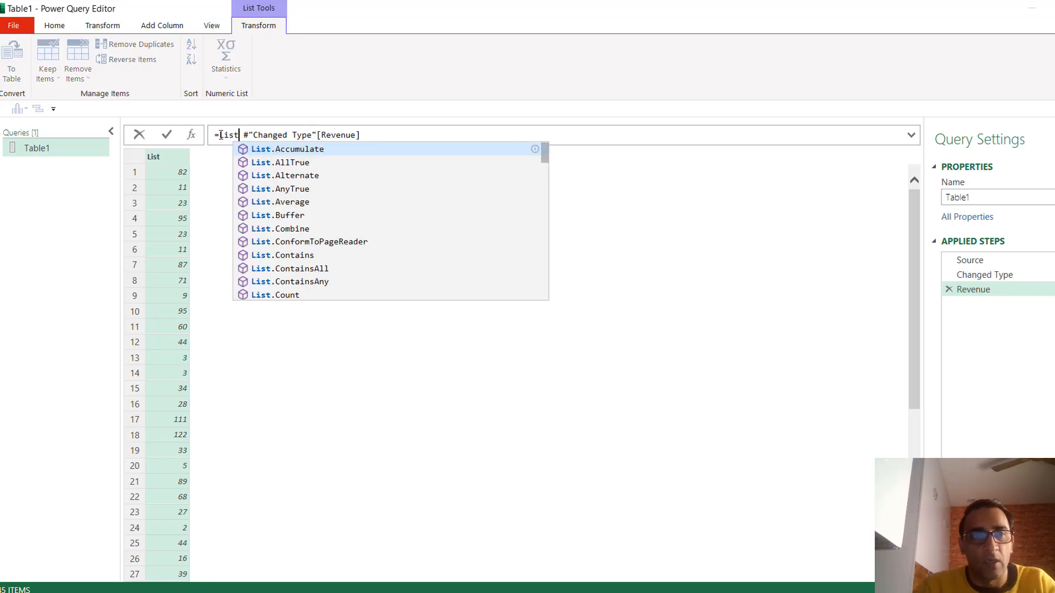
key("Tab")
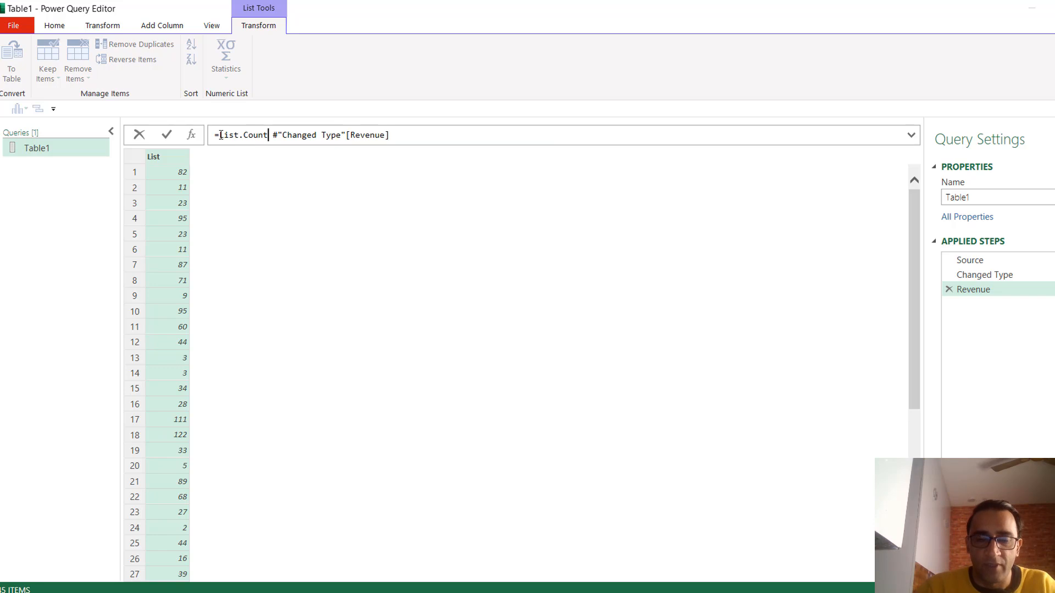
type("(")
key("Delete")
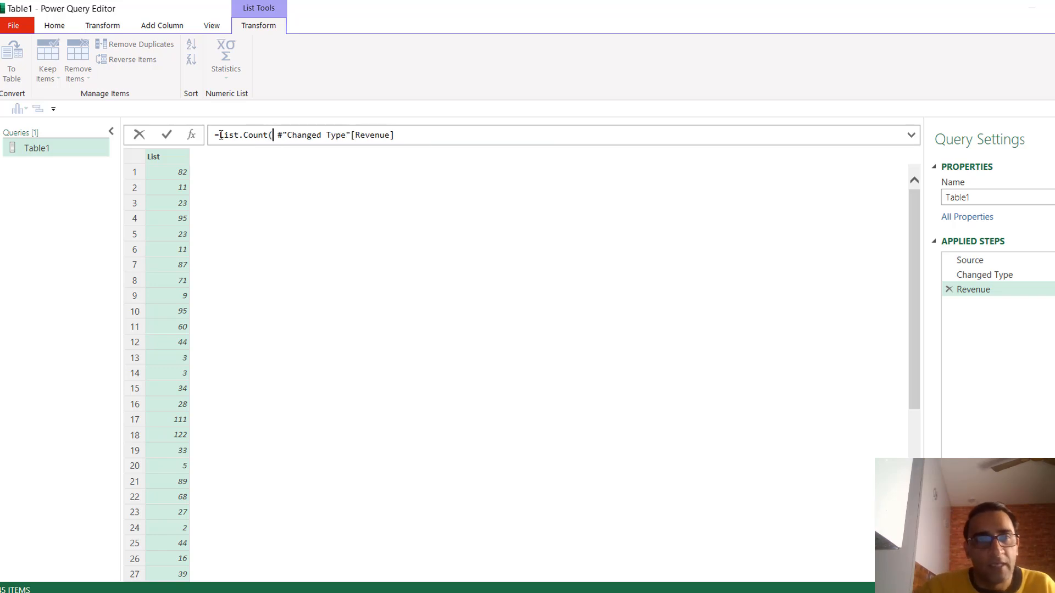
left_click(428, 141)
type(")")
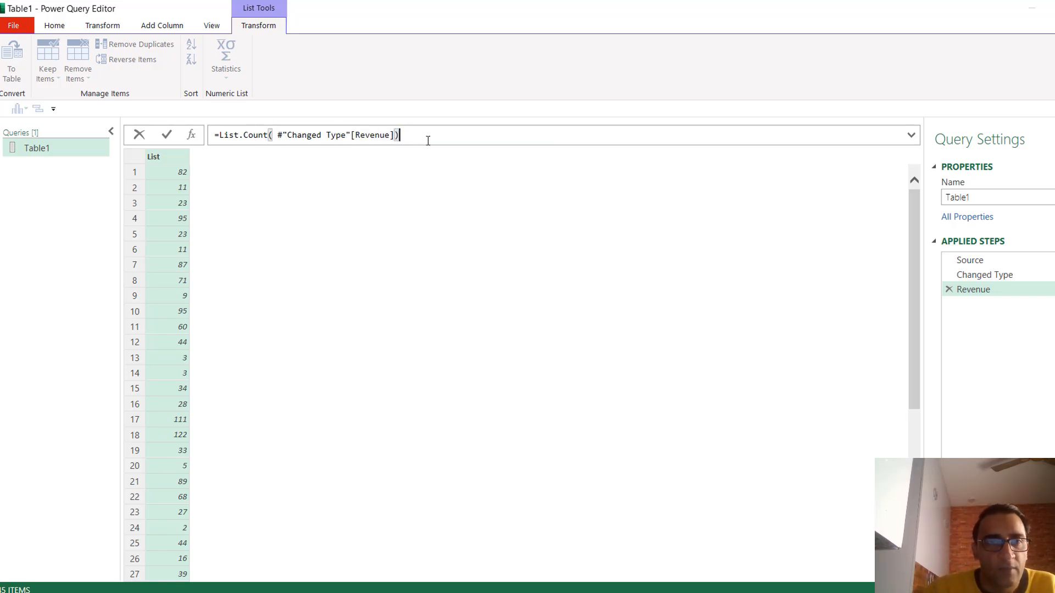
key("Return")
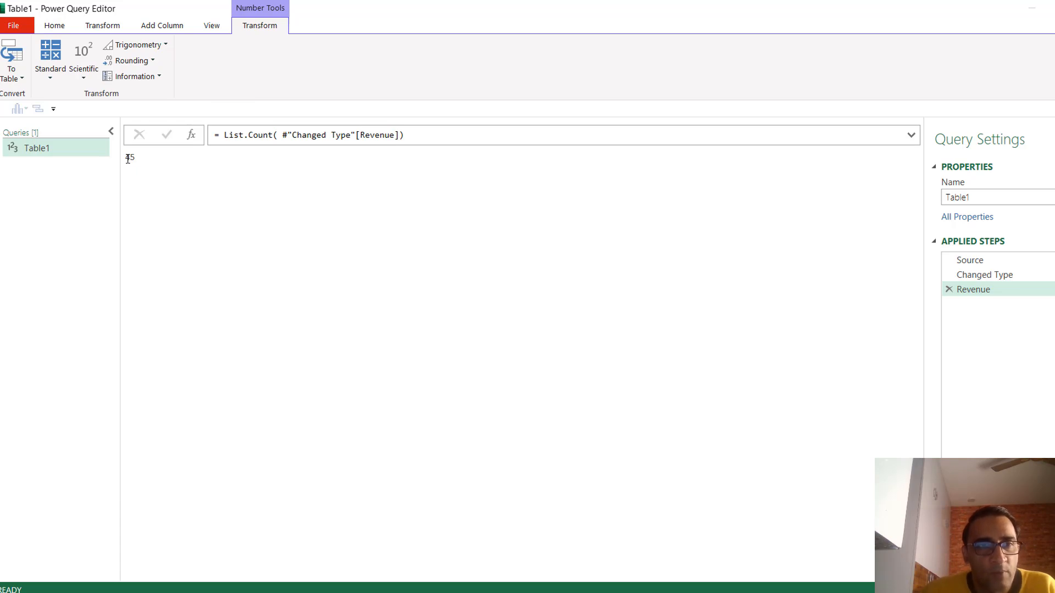
Compare the rows of the Changed Type table with the List.Count result of the Revenue step
left_click(968, 273)
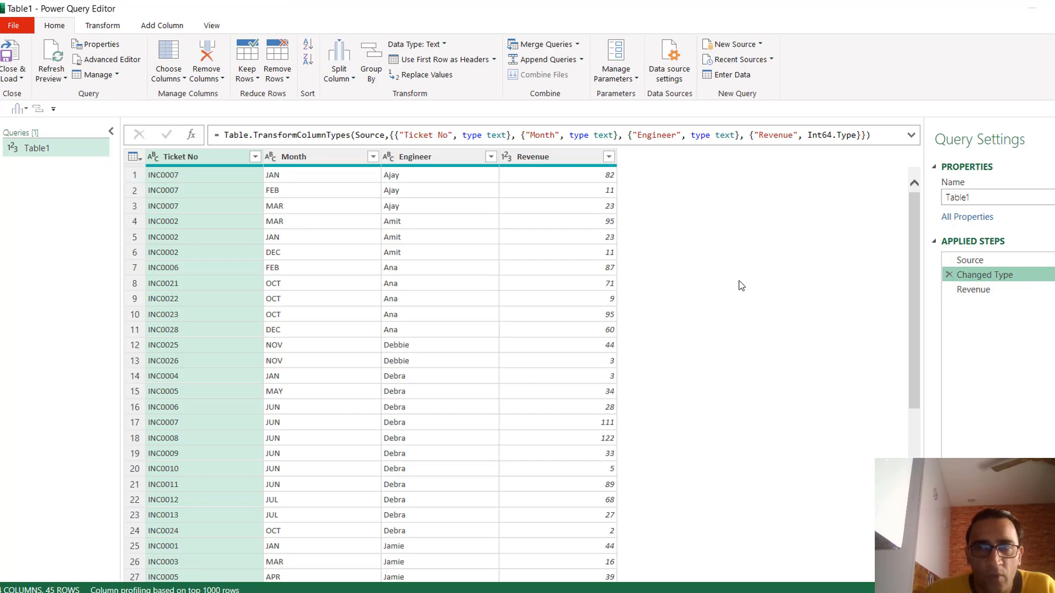
left_click_drag(914, 295, 914, 443)
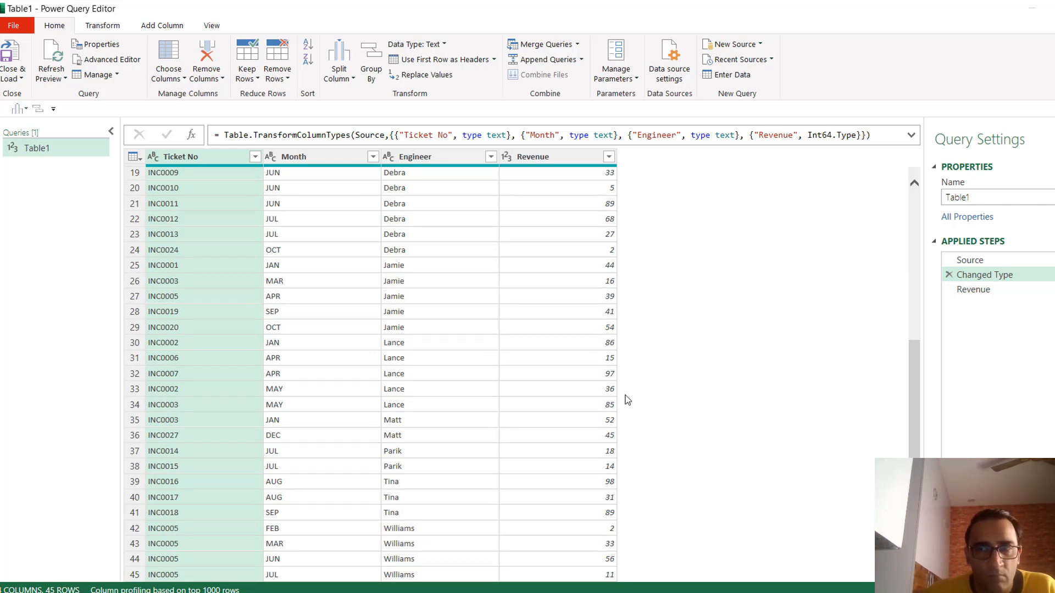
left_click(983, 290)
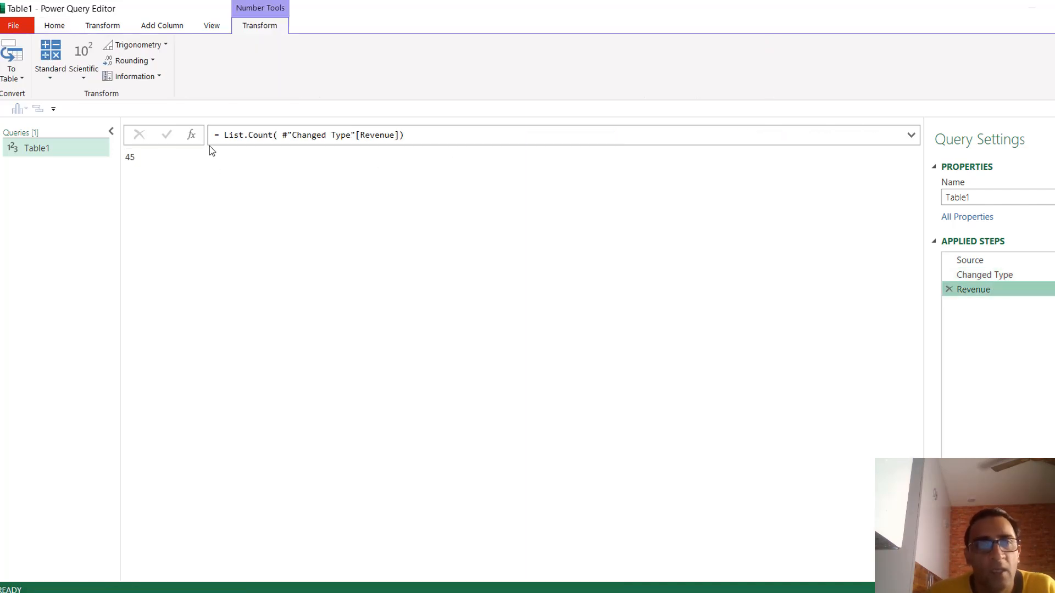
left_click(271, 134)
double_click(271, 135)
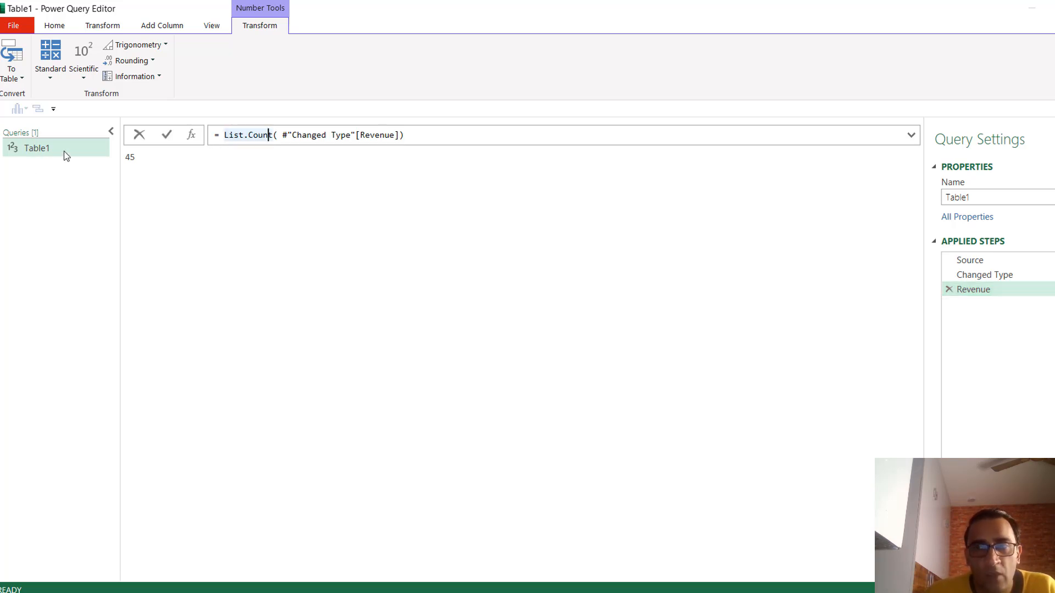
left_click(975, 276)
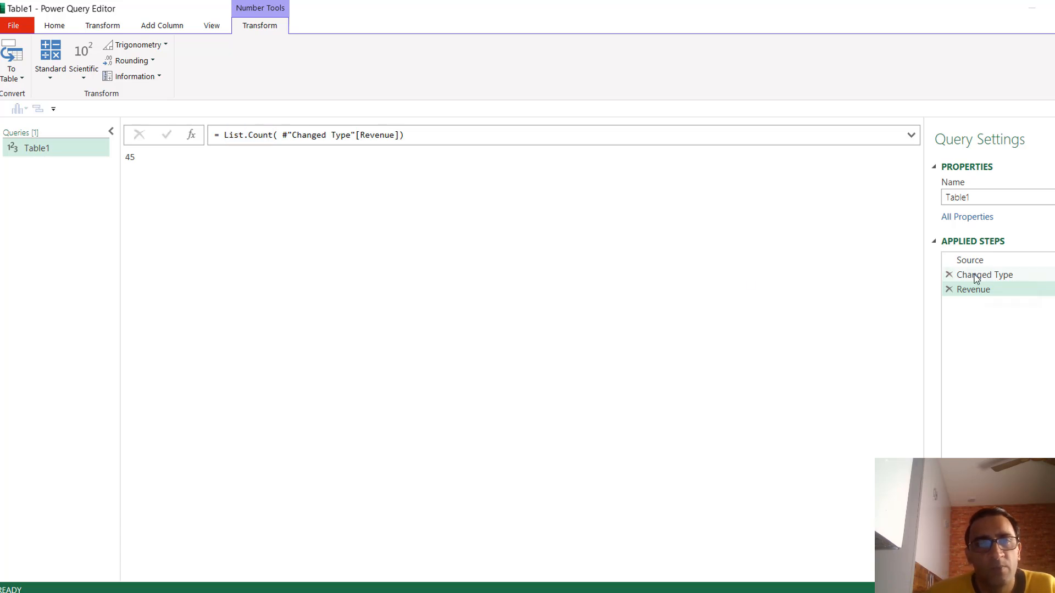
left_click(976, 275)
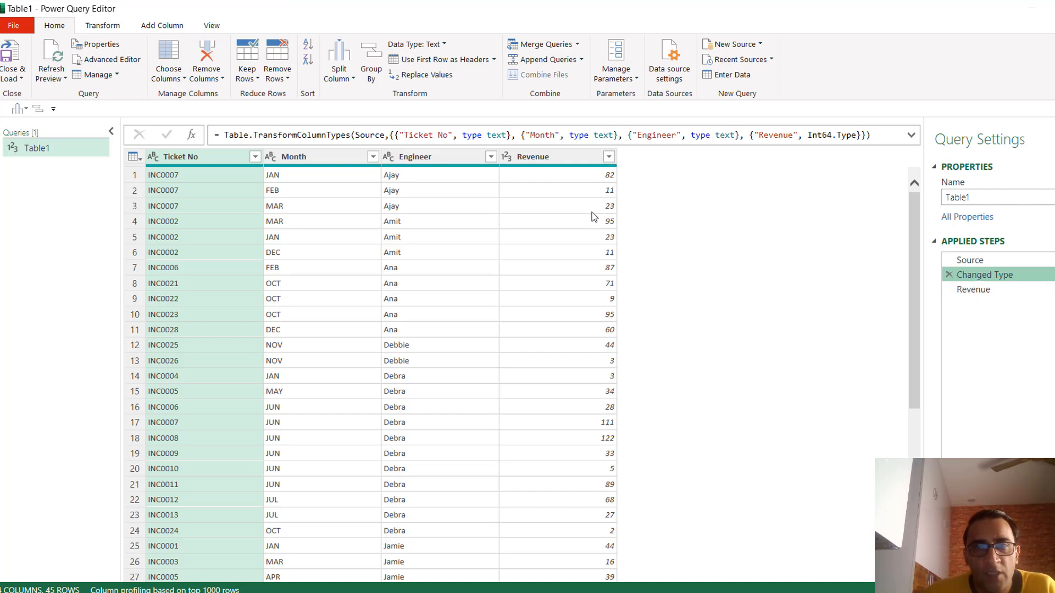
left_click(547, 177)
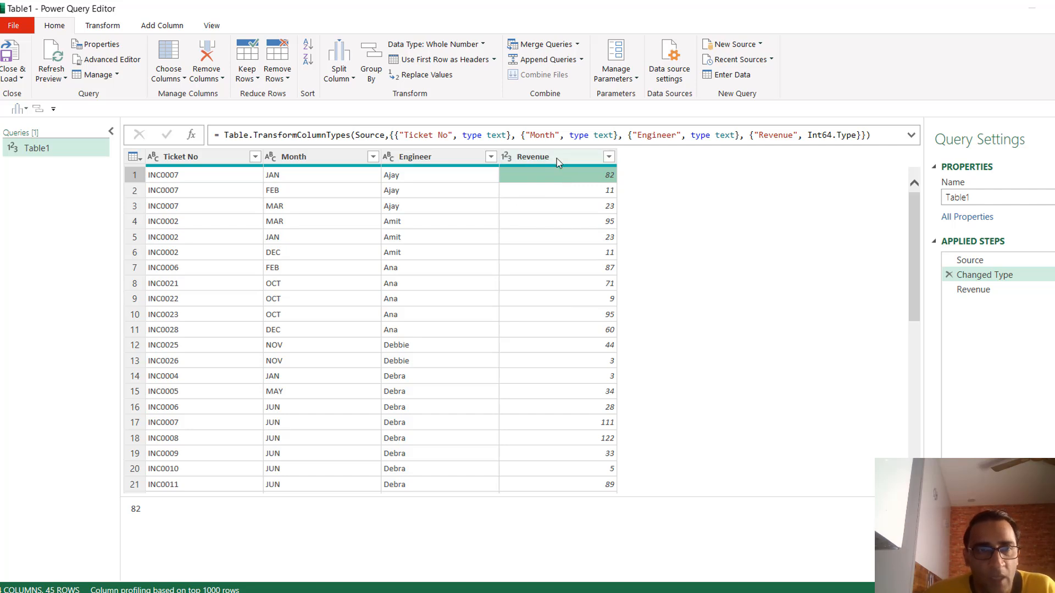
Remove the List.Count wrapper from the Revenue step so its formula reads #"Changed Type"[Revenue]
left_click(975, 293)
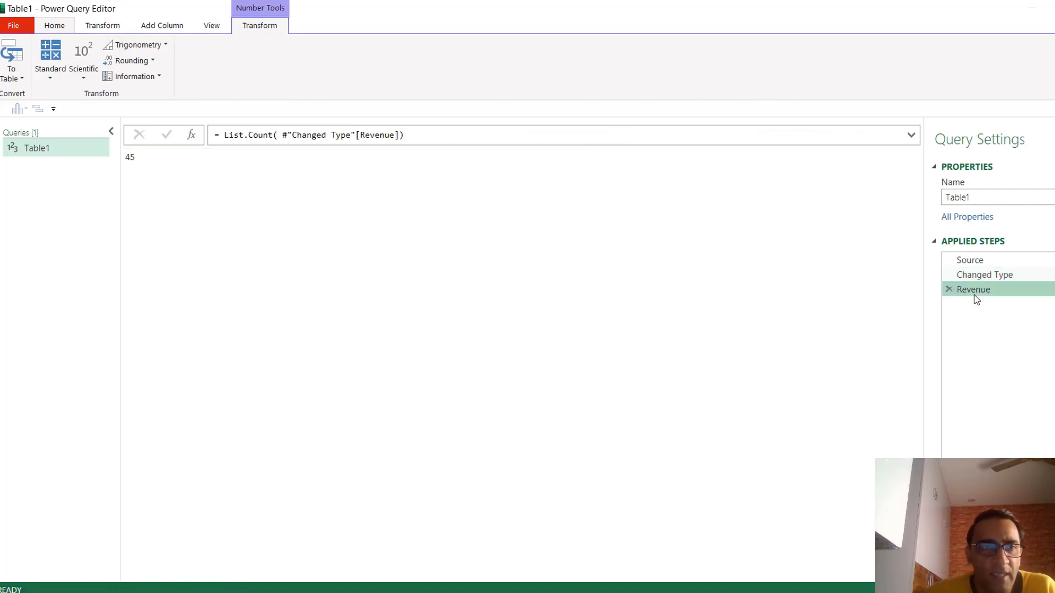
left_click(273, 135)
key("Delete")
key("BackSpace")
key("BackSpace")
key("BackSpace")
key("BackSpace")
key("BackSpace")
key("BackSpace")
key("BackSpace")
key("BackSpace")
key("BackSpace")
key("BackSpace")
key("BackSpace")
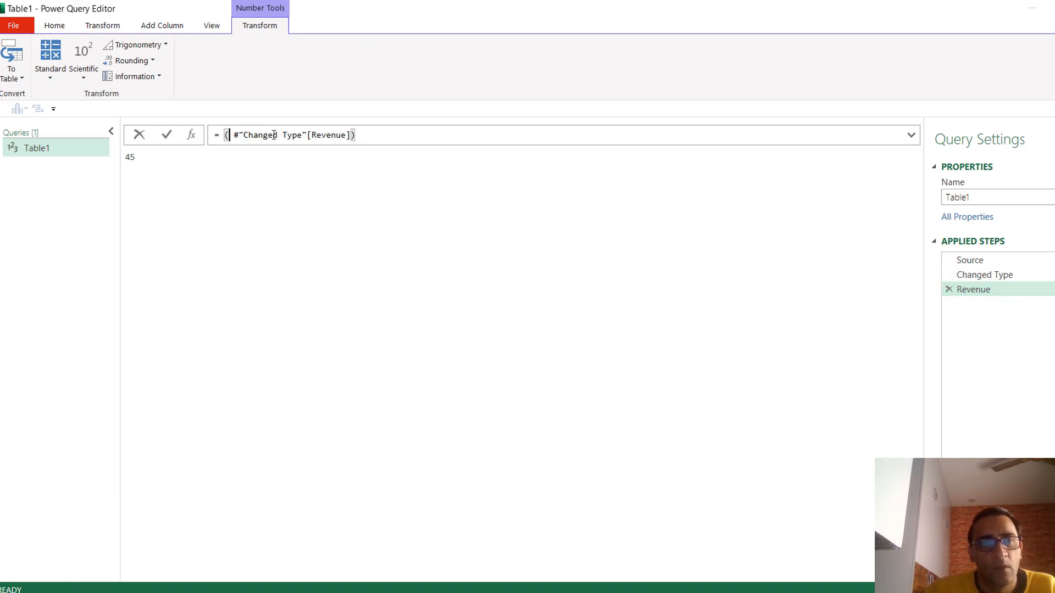
key("BackSpace")
left_click(423, 137)
key("BackSpace")
key("Return")
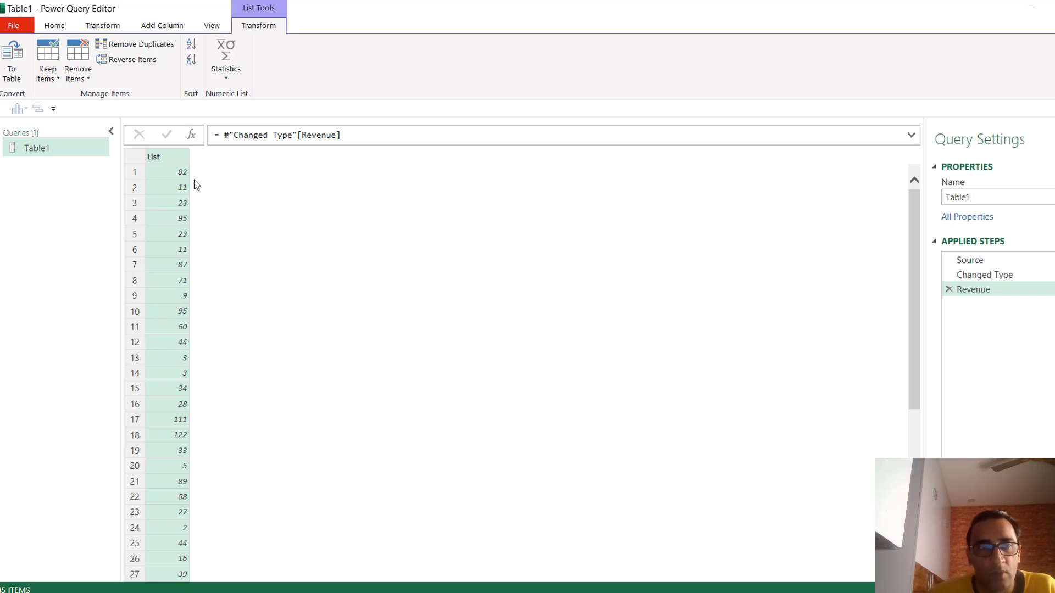
Wrap the Revenue step's formula in List.FirstN without a count argument: List.FirstN(#"Changed Type"[Revenue])
left_click(222, 136)
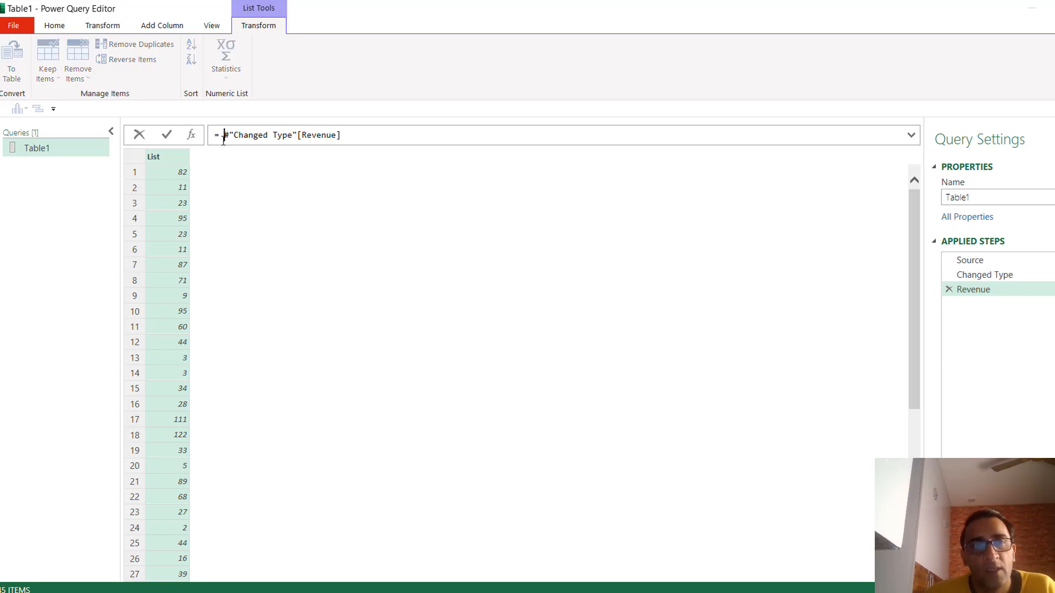
left_click(221, 135)
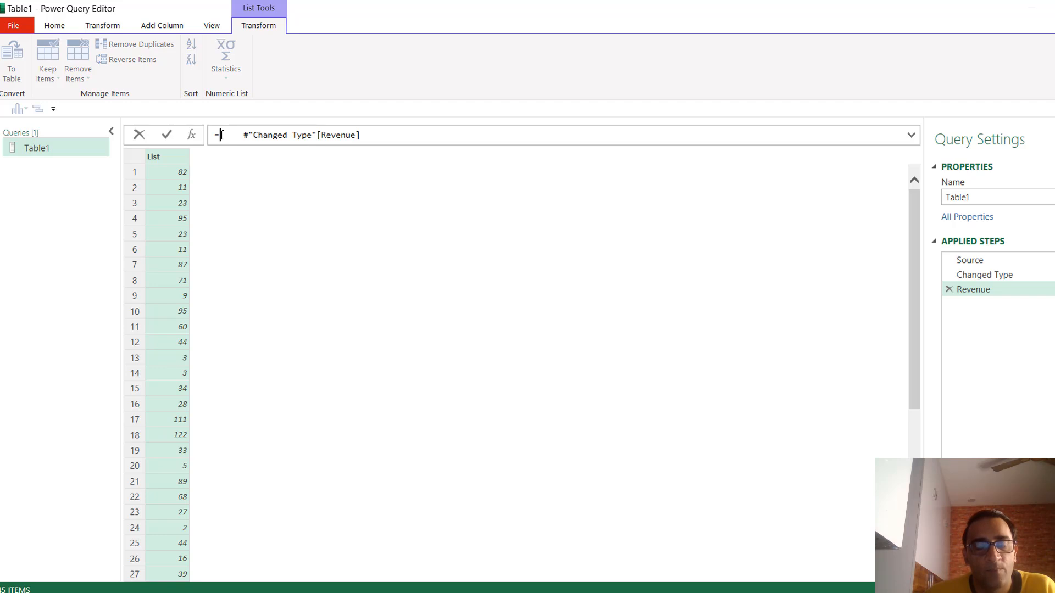
type("List")
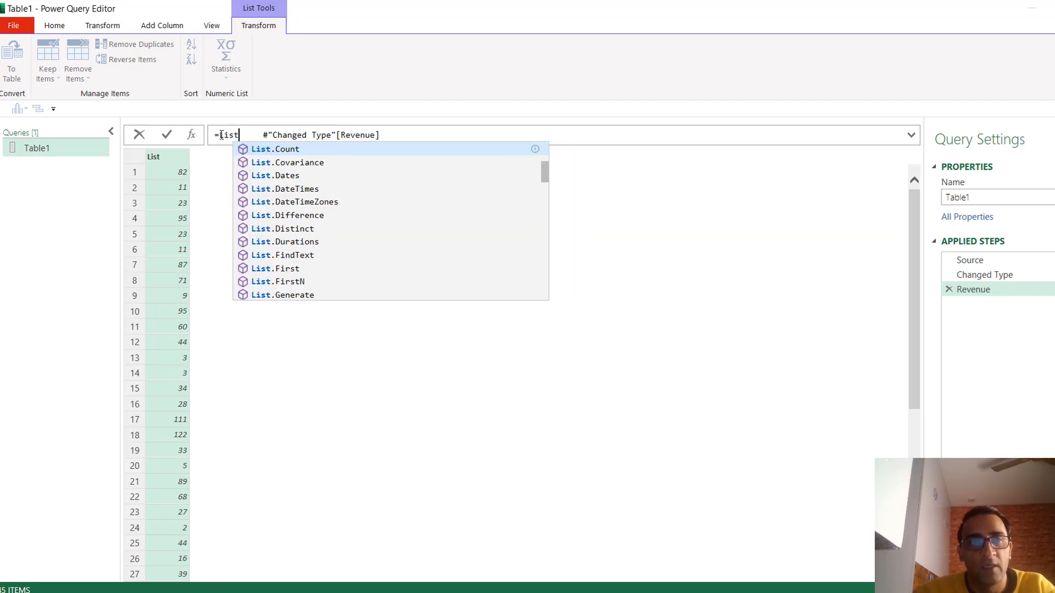
type("fir")
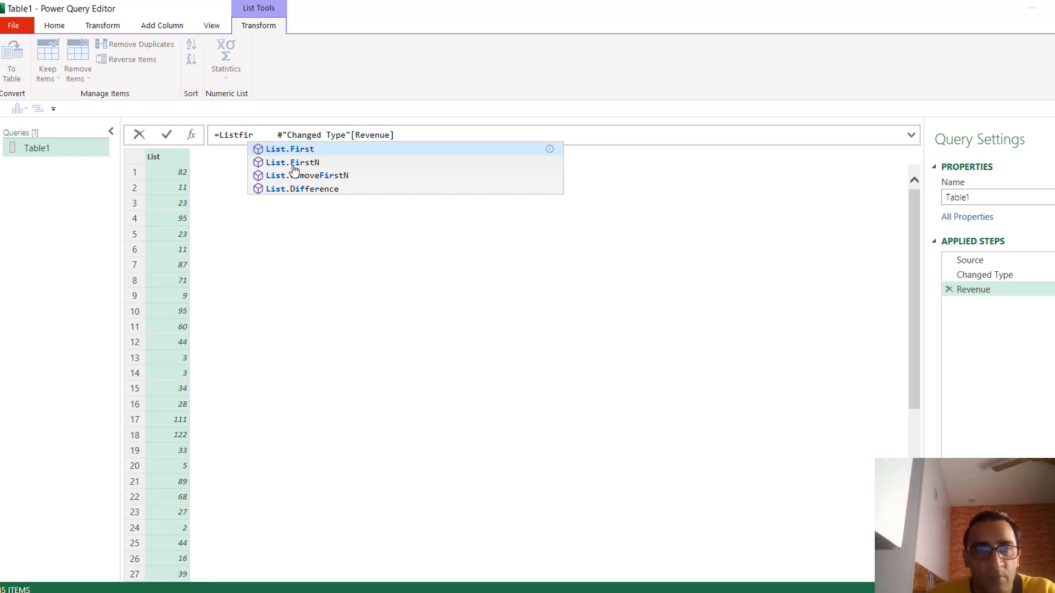
left_click(295, 162)
type("(")
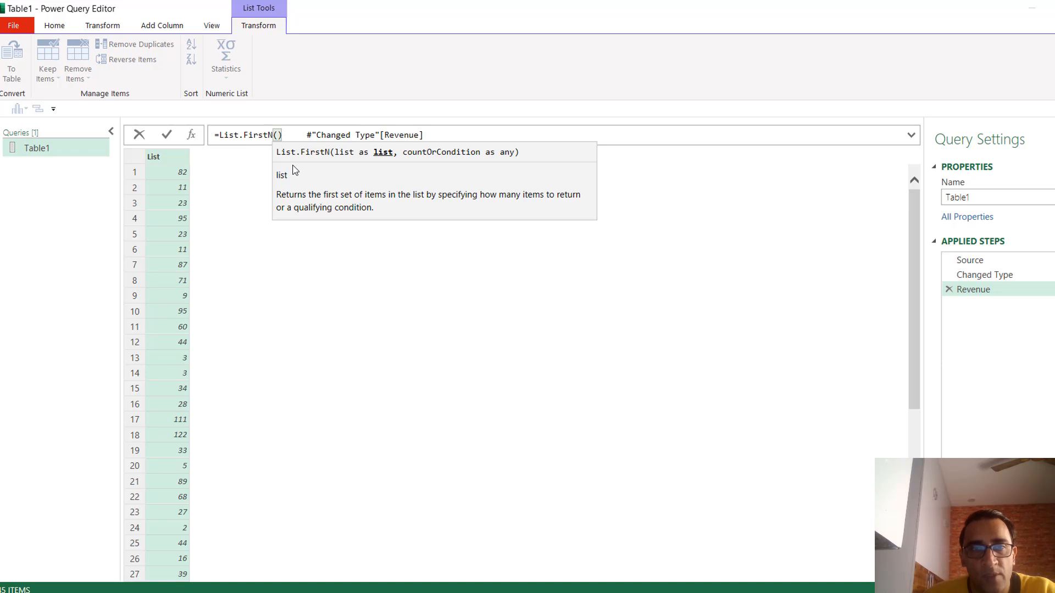
left_click(299, 134)
key("BackSpace")
key("BackSpace")
key("BackSpace")
key("BackSpace")
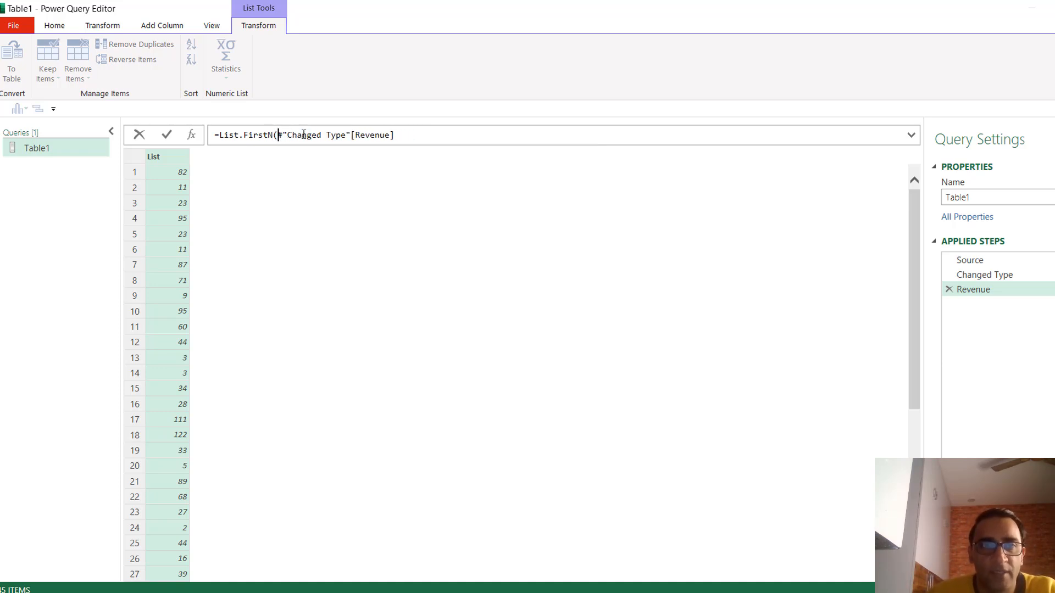
left_click(416, 132)
type(")")
key("Return")
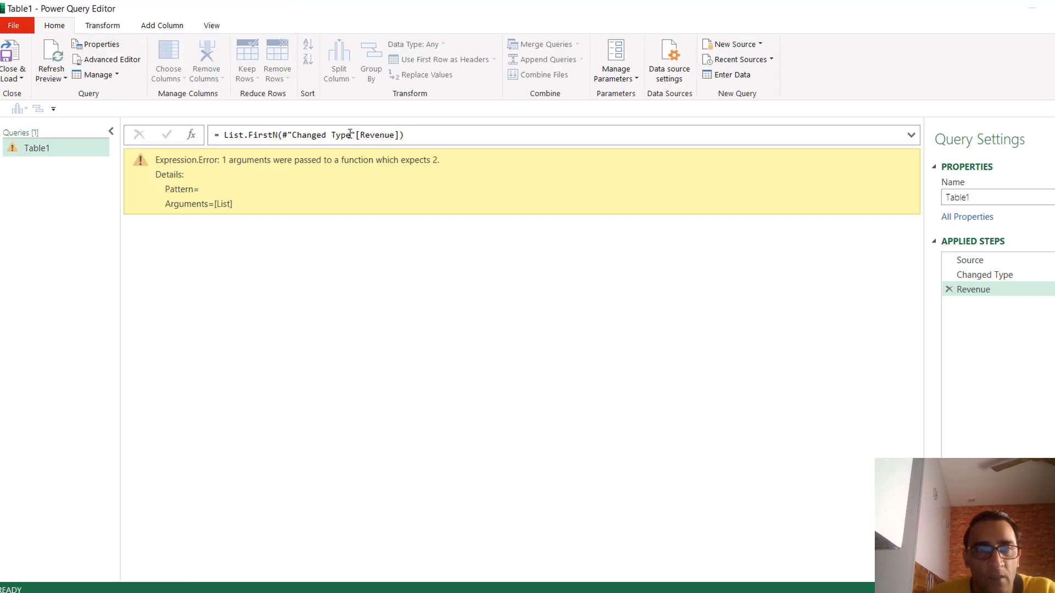
Add a count argument of 0 to the List.FirstN formula of the Revenue step
left_click(420, 136)
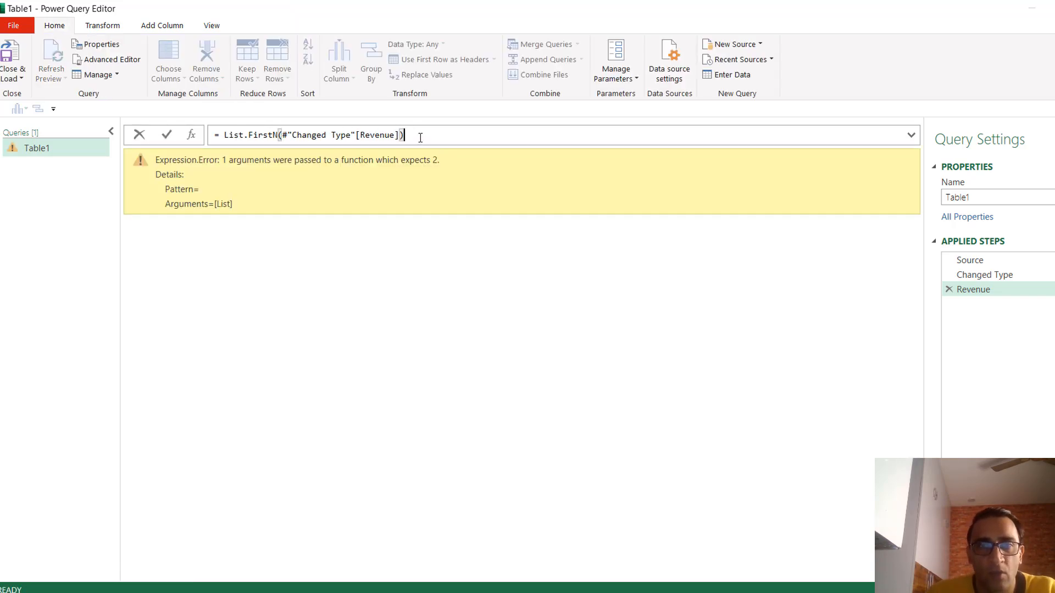
key("BackSpace")
type(",")
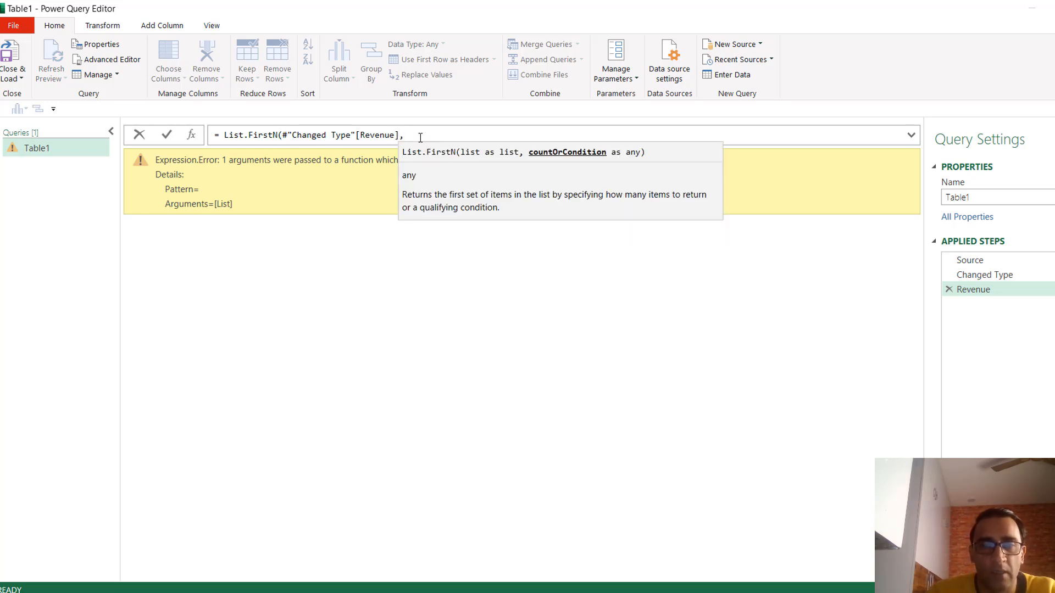
type("0)")
key("Return")
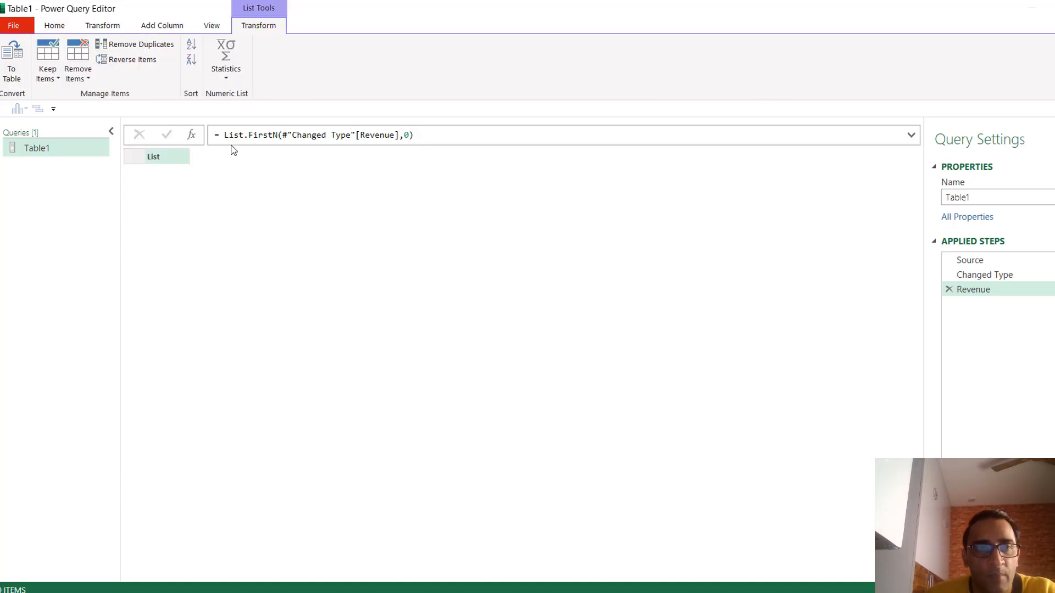
Set the List.FirstN count argument to 1 and compare the Revenue step's result with the Changed Type table
left_click(411, 135)
key("BackSpace")
type("1")
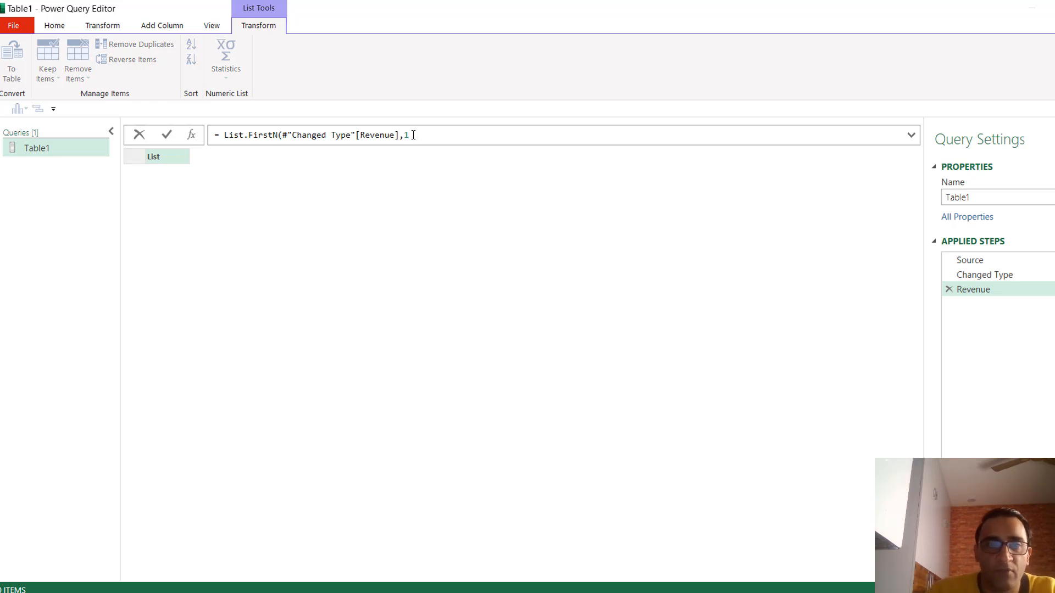
type(")")
key("Return")
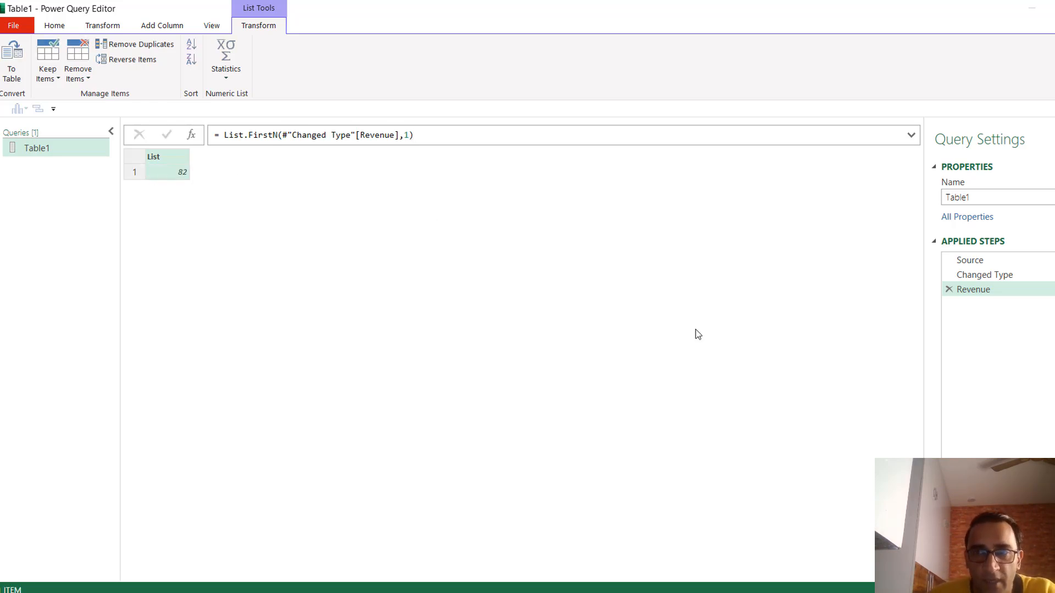
left_click(979, 276)
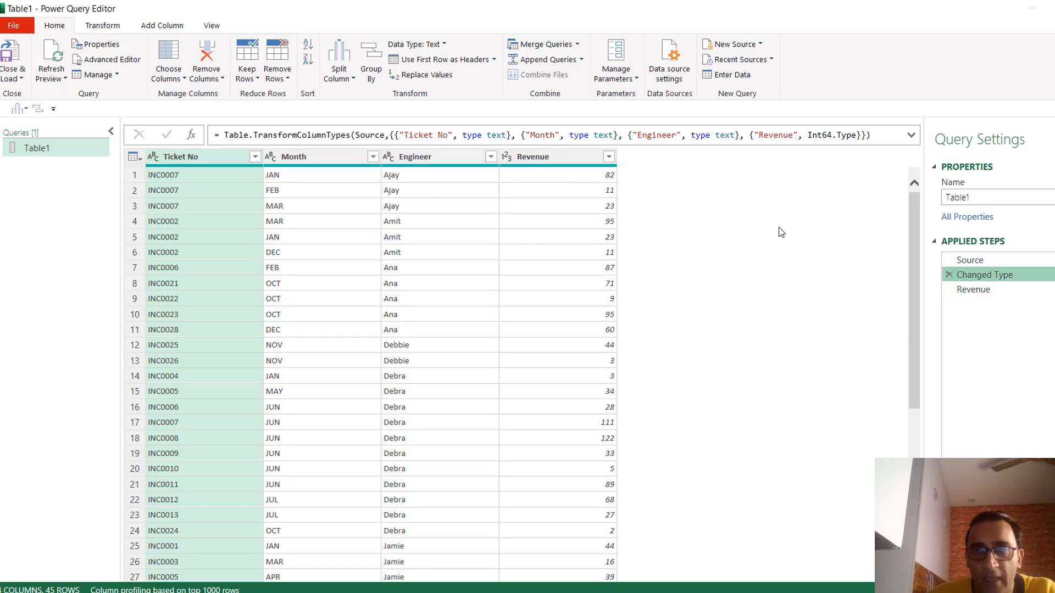
left_click(973, 290)
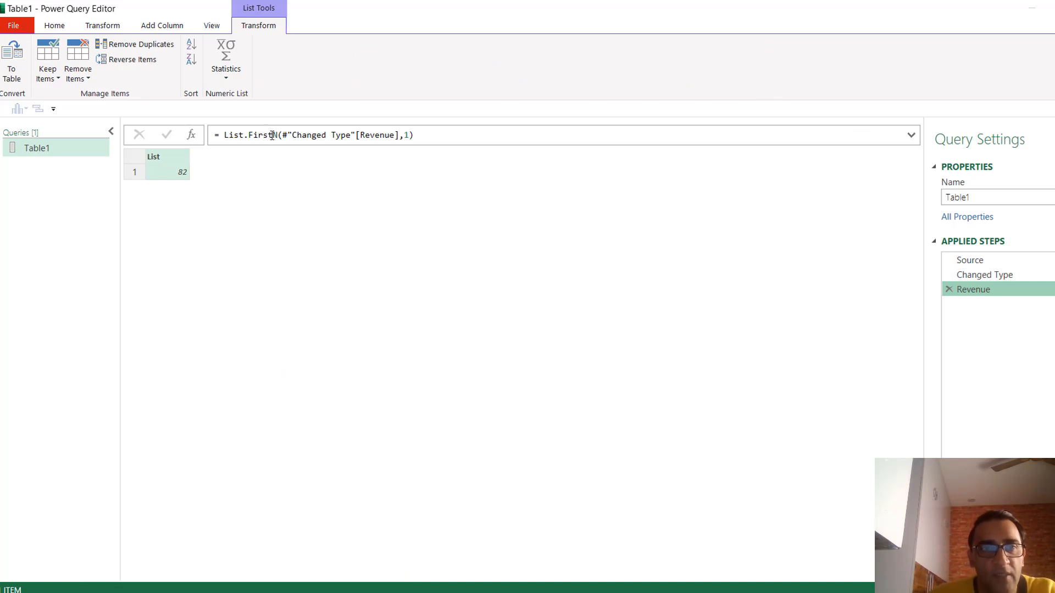
Remove List.FirstN and its count argument from the Revenue step so its formula reads #"Changed Type"[Revenue]
left_click(272, 135)
key("BackSpace")
key("BackSpace")
key("BackSpace")
key("BackSpace")
key("BackSpace")
key("BackSpace")
key("BackSpace")
key("BackSpace")
key("BackSpace")
key("BackSpace")
key("BackSpace")
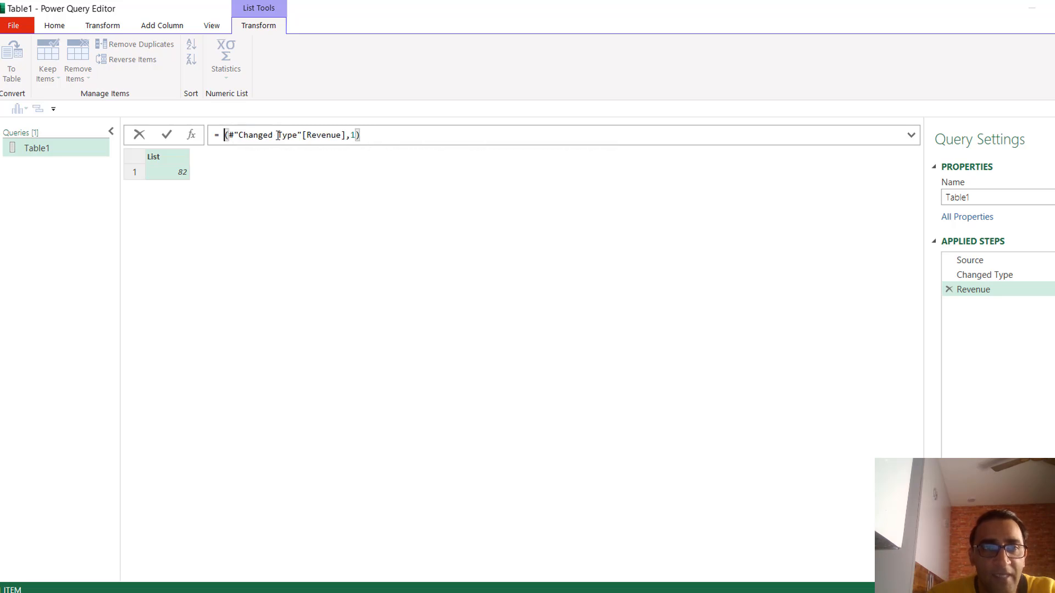
left_click(370, 130)
key("BackSpace")
key("BackSpace")
key("BackSpace")
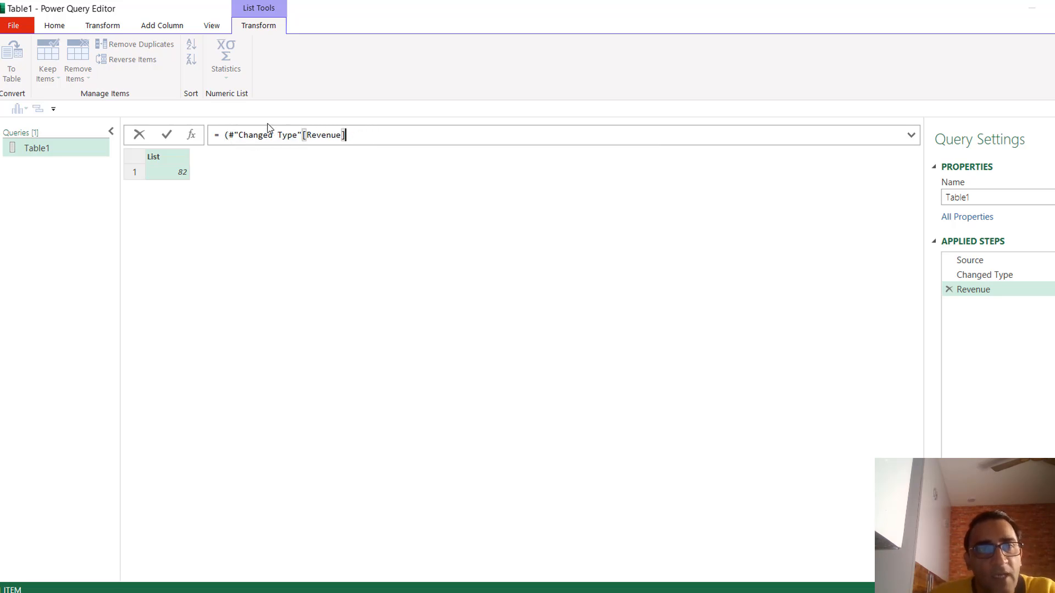
left_click(227, 138)
key("Delete")
left_click(383, 141)
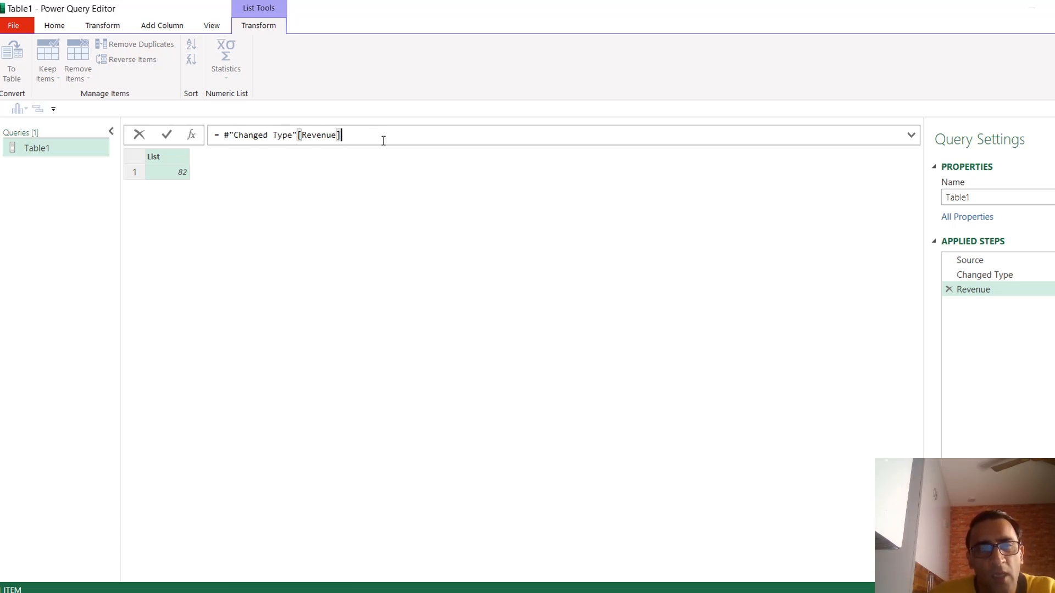
key("Return")
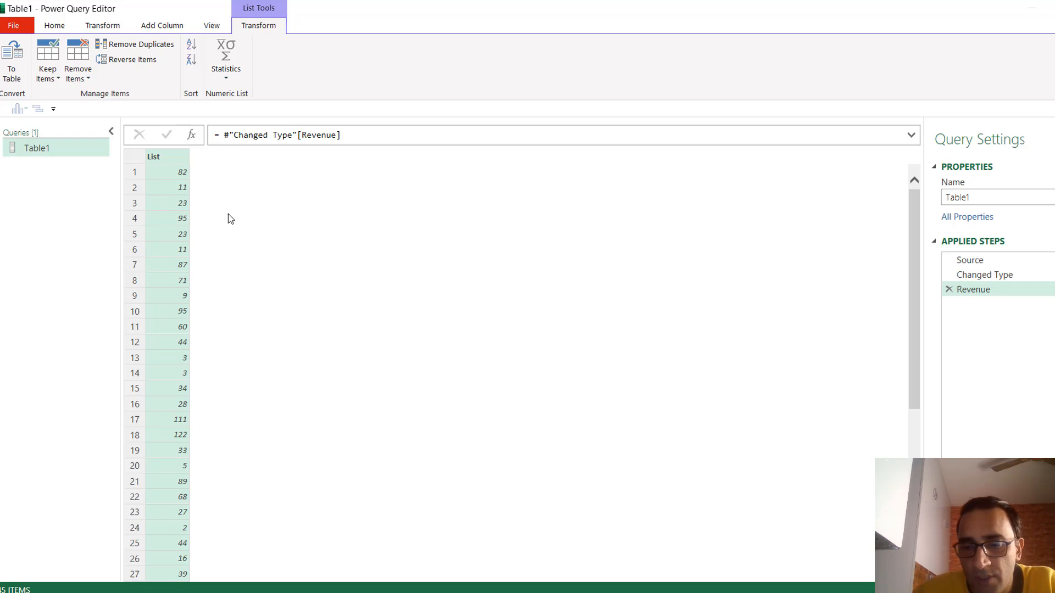
Capture a screen snip of the Revenue list's first 12 rows and paste it into Sheet1 of the Excel workbook
key("super+shift+s")
left_click_drag(122, 128, 273, 351)
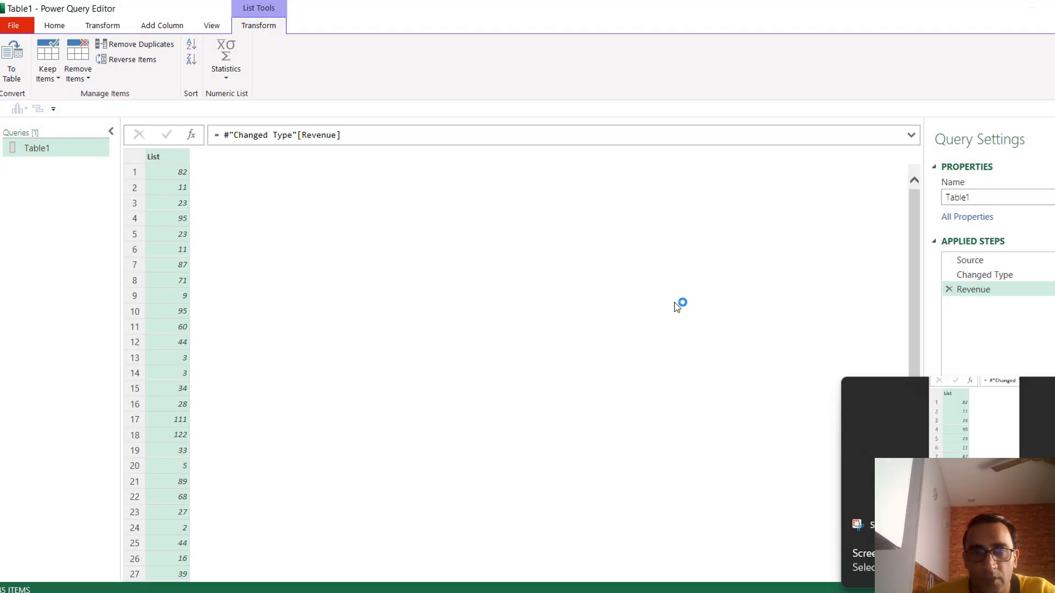
key("alt+Tab")
key("ctrl+v")
left_click(324, 273)
Collapse the ribbon, then enlarge the pasted list picture and place it over about columns I to L
left_click(337, 46)
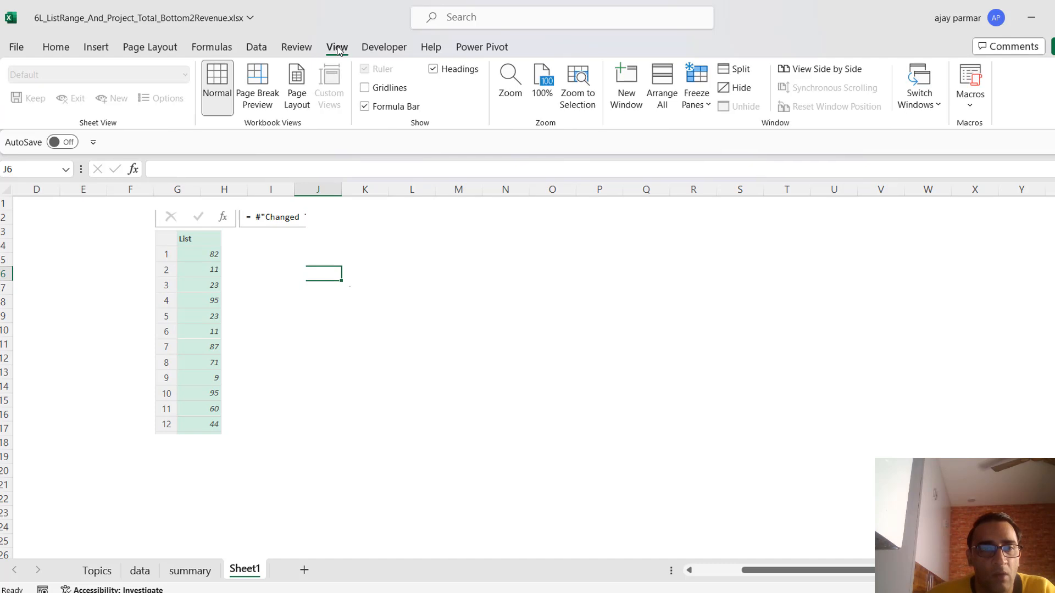
left_click(217, 301)
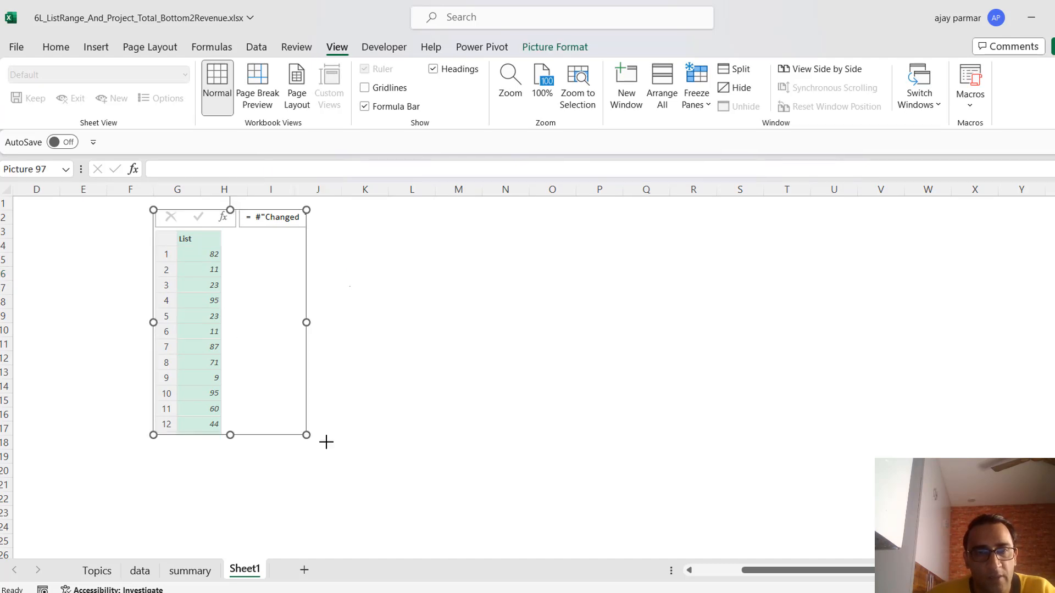
left_click_drag(313, 438, 528, 537)
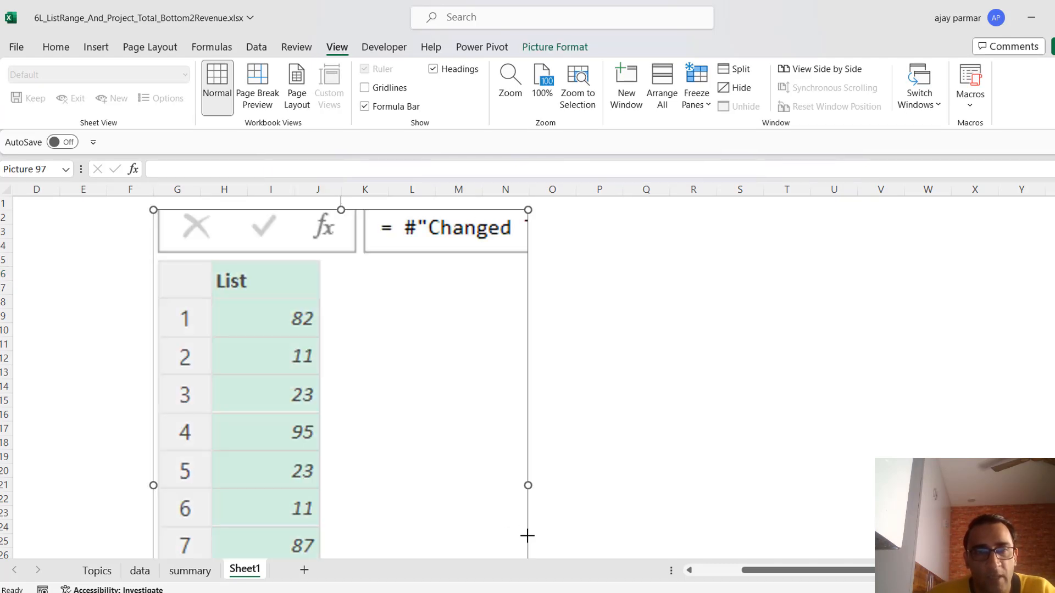
double_click(384, 47)
left_click_drag(399, 316, 433, 288)
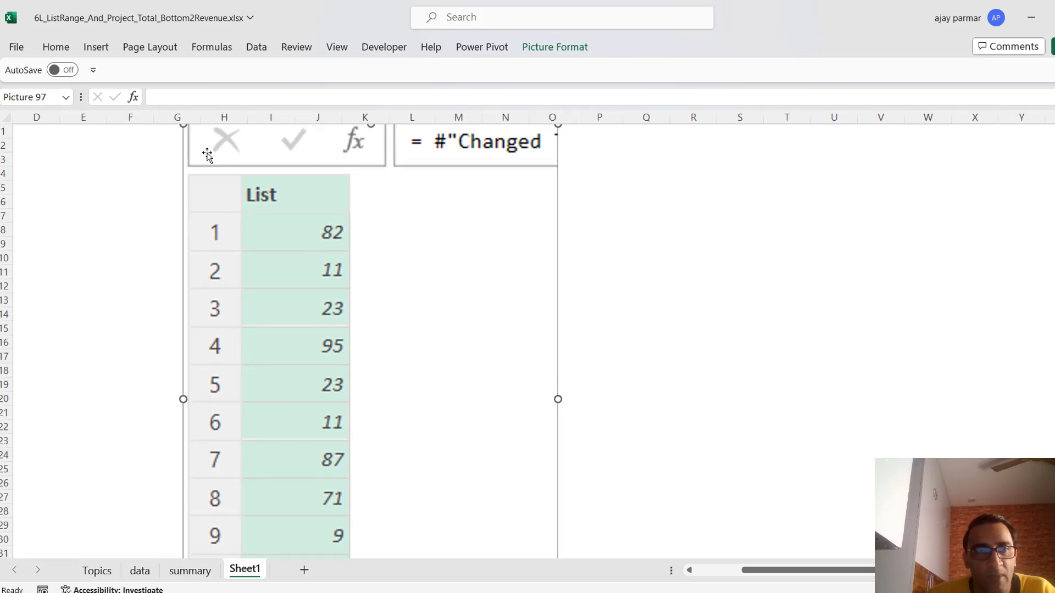
left_click_drag(198, 144, 233, 195)
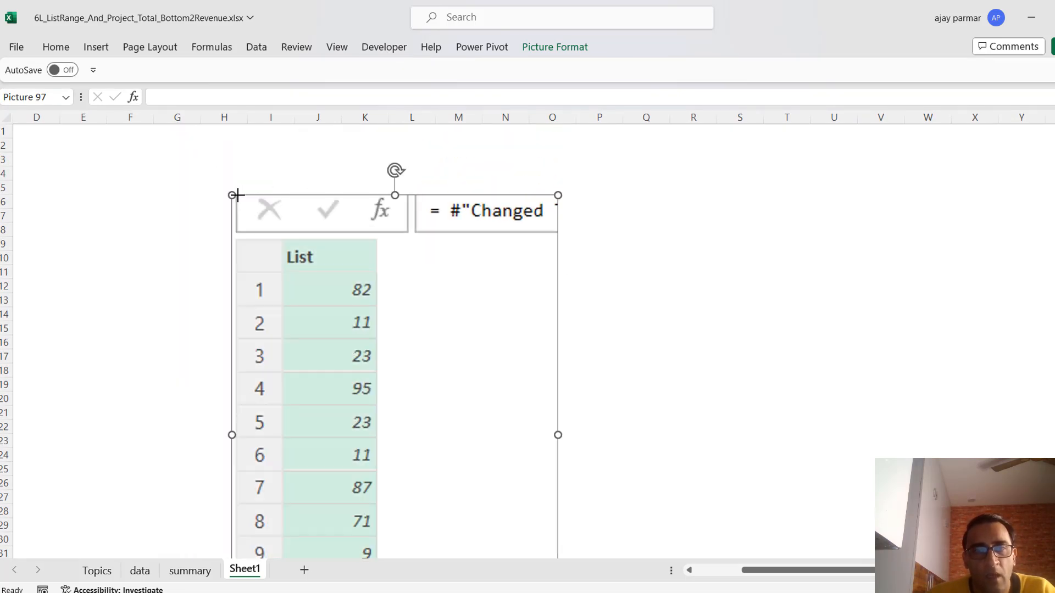
left_click_drag(447, 315, 442, 287)
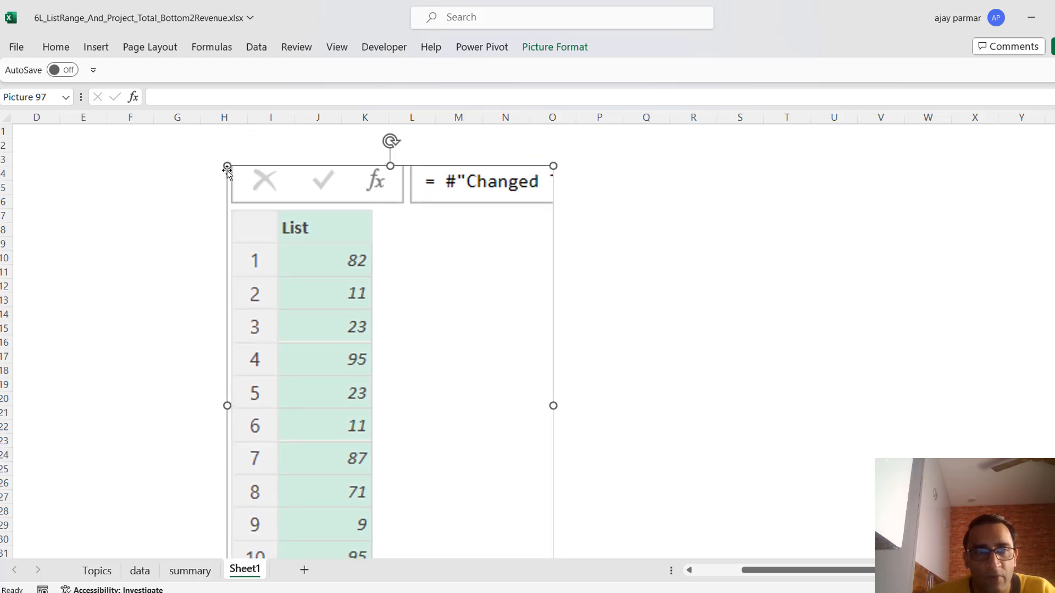
left_click_drag(227, 166, 346, 339)
left_click_drag(524, 447, 421, 240)
left_click(571, 295)
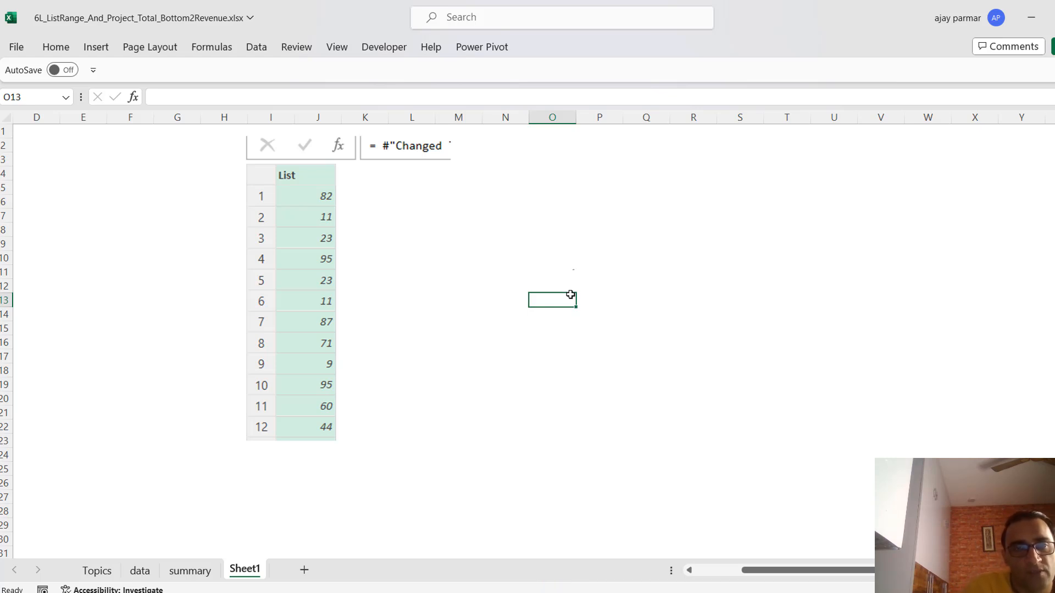
Circle item 23 in row 3 of the list picture and link it by arrow to a handwritten note "ListFirstN(List, 3) = 23"
left_click_drag(350, 236, 319, 233)
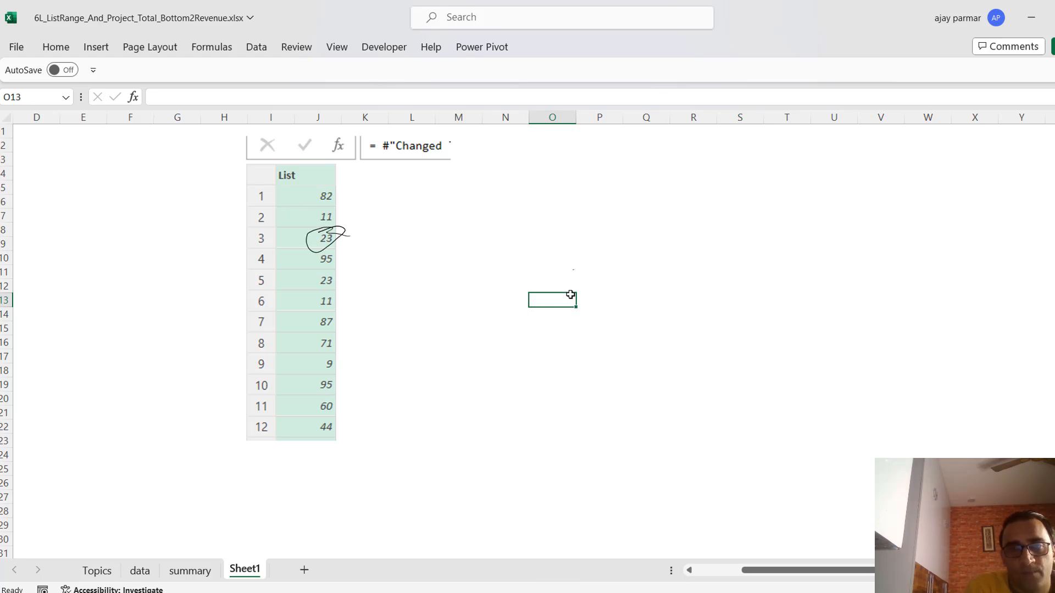
mouse_move(479, 196)
left_mouse_down()
mouse_move(481, 230)
mouse_move(506, 218)
mouse_move(505, 230)
left_mouse_up()
mouse_move(517, 183)
left_mouse_down()
mouse_move(529, 212)
mouse_move(547, 218)
mouse_move(554, 175)
left_mouse_up()
mouse_move(544, 204)
left_mouse_down()
mouse_move(578, 185)
mouse_move(583, 196)
mouse_move(598, 190)
left_mouse_up()
mouse_move(594, 183)
left_mouse_down()
mouse_move(625, 175)
mouse_move(633, 152)
mouse_move(652, 196)
left_mouse_up()
mouse_move(674, 150)
left_mouse_down()
mouse_move(677, 182)
mouse_move(687, 176)
left_mouse_up()
left_click_drag(687, 161, 699, 175)
mouse_move(714, 143)
left_mouse_down()
mouse_move(713, 164)
mouse_move(721, 152)
mouse_move(738, 176)
left_mouse_up()
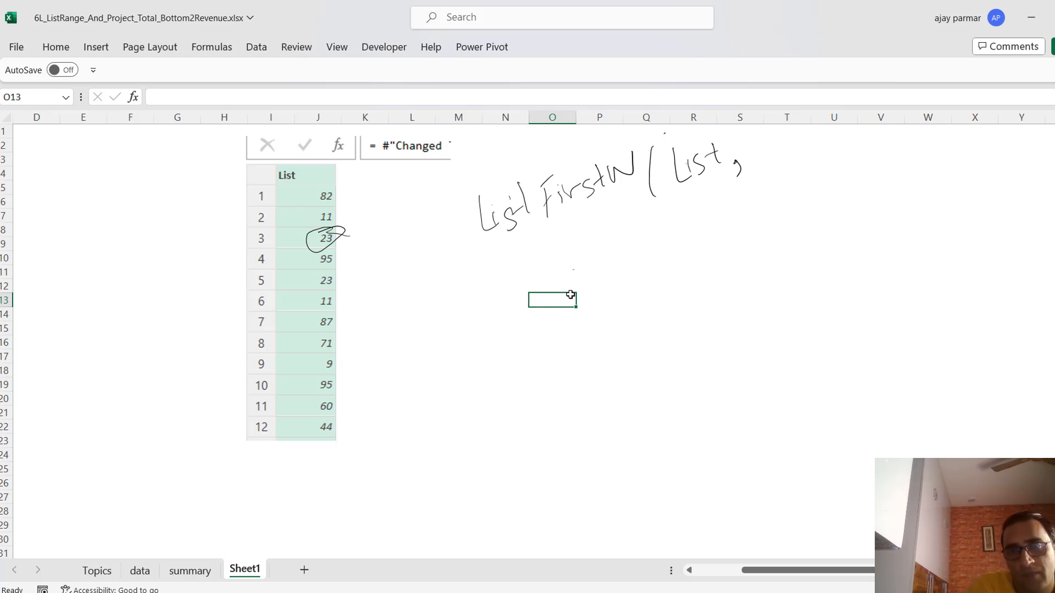
left_click_drag(759, 148, 761, 171)
left_click_drag(792, 133, 793, 176)
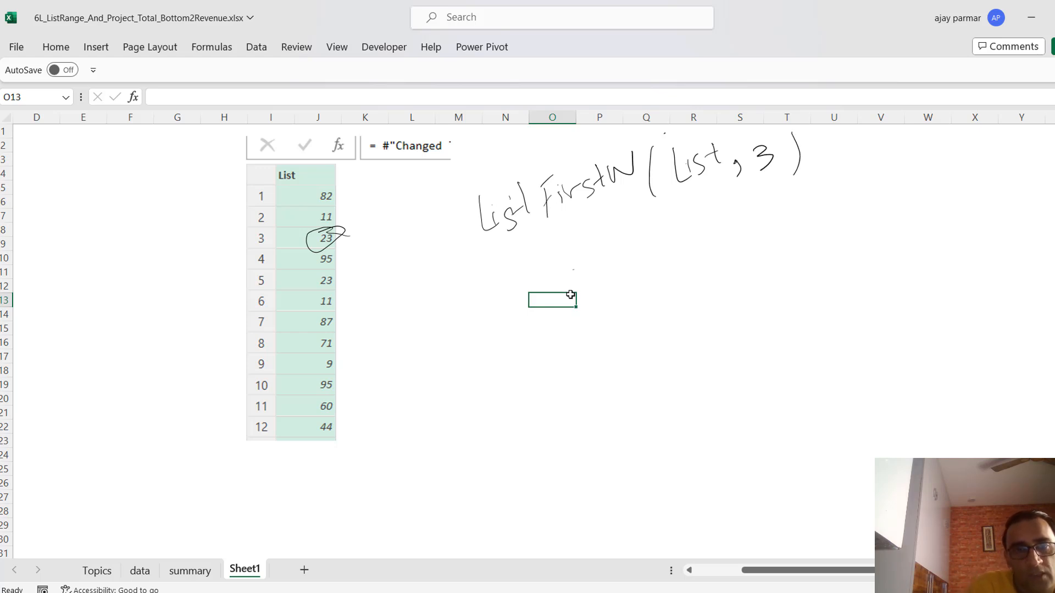
mouse_move(345, 240)
left_mouse_down()
mouse_move(530, 208)
mouse_move(519, 223)
left_mouse_up()
mouse_move(823, 157)
left_mouse_down()
mouse_move(839, 150)
mouse_move(835, 172)
mouse_move(866, 165)
mouse_move(879, 179)
left_mouse_up()
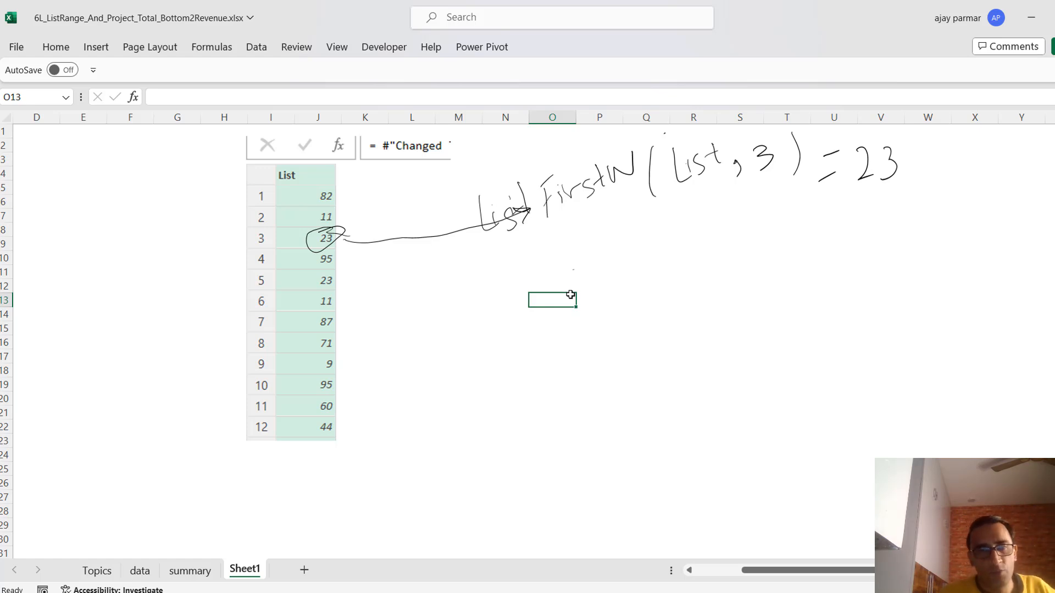
Circle items 71, 9 and 95 in the list picture, handwrite "71, 9, 95" beside them and tick rows 8 to 10
mouse_move(332, 337)
left_mouse_down()
mouse_move(308, 347)
mouse_move(316, 385)
mouse_move(352, 357)
mouse_move(324, 338)
left_mouse_up()
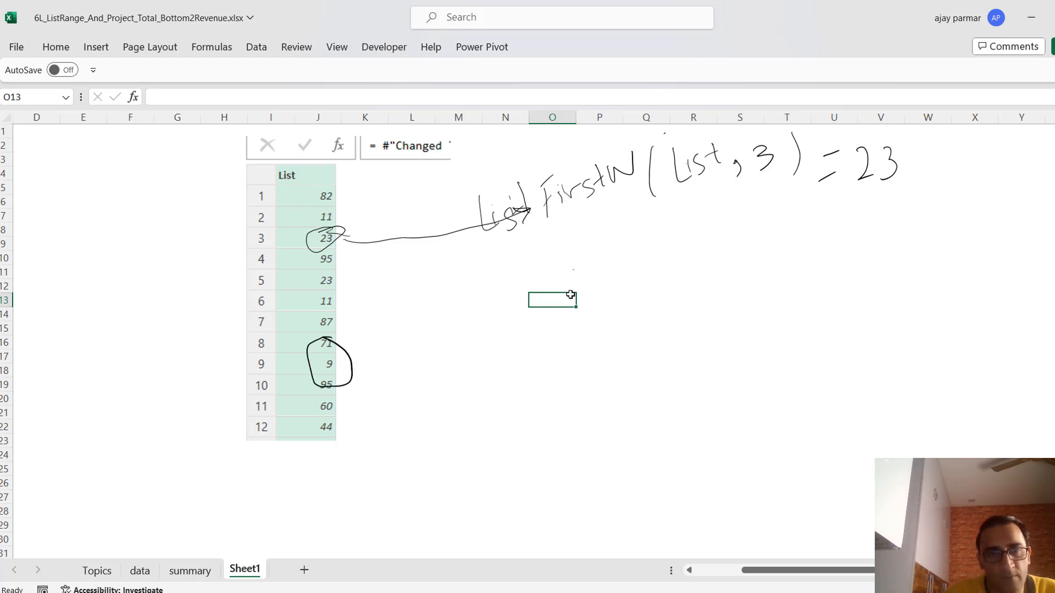
mouse_move(401, 344)
left_mouse_down()
mouse_move(441, 351)
mouse_move(491, 335)
mouse_move(512, 359)
left_mouse_up()
mouse_move(548, 323)
left_mouse_down()
mouse_move(546, 350)
mouse_move(572, 336)
mouse_move(562, 350)
left_mouse_up()
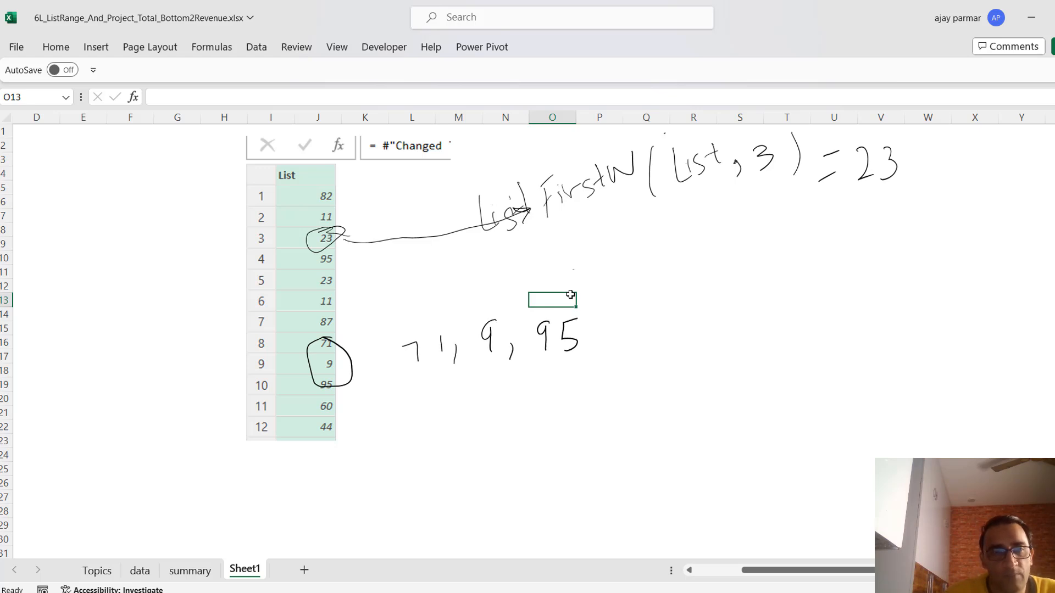
mouse_move(253, 345)
left_mouse_down()
mouse_move(274, 342)
mouse_move(278, 378)
left_mouse_up()
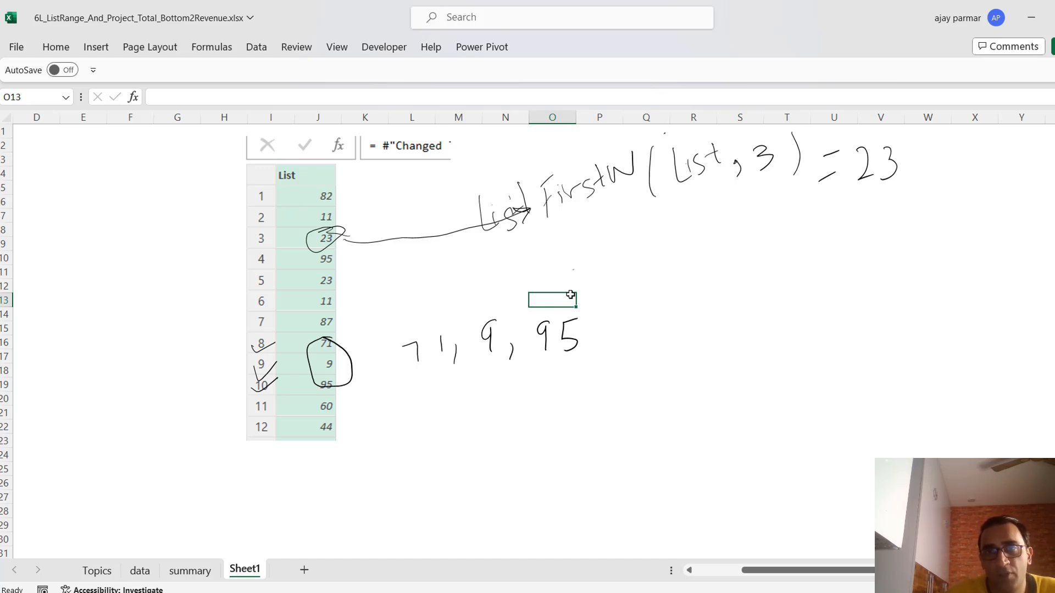
Handwrite "nth" below the 3 in the ListFirstN note and "nth, how many values" on the line beneath
mouse_move(753, 204)
left_mouse_down()
mouse_move(761, 226)
mouse_move(774, 208)
left_mouse_up()
left_click_drag(783, 197, 789, 218)
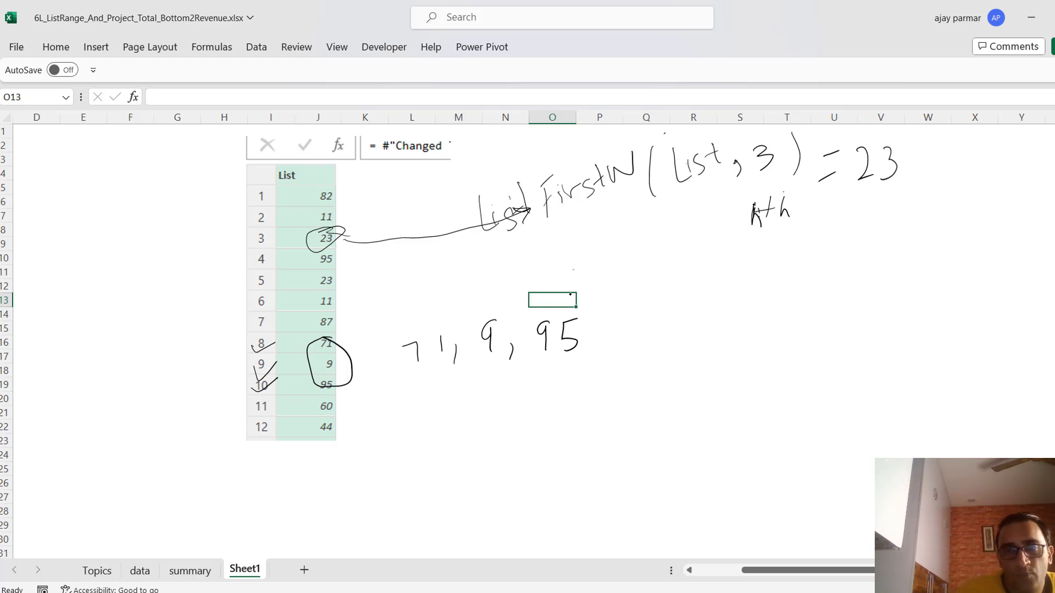
mouse_move(684, 274)
left_mouse_down()
mouse_move(681, 300)
mouse_move(698, 297)
left_mouse_up()
mouse_move(719, 256)
left_mouse_down()
mouse_move(720, 275)
mouse_move(730, 263)
left_mouse_up()
mouse_move(729, 258)
left_mouse_down()
mouse_move(754, 309)
mouse_move(746, 315)
left_mouse_up()
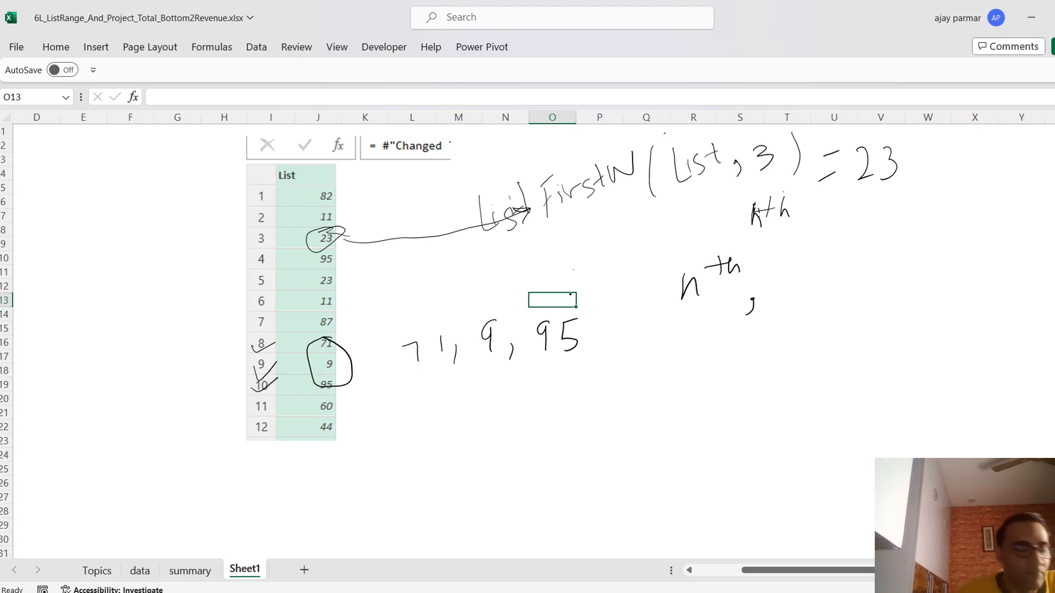
left_click_drag(781, 262, 793, 291)
left_click_drag(812, 275, 811, 276)
left_click_drag(829, 273, 899, 282)
mouse_move(904, 275)
left_mouse_down()
mouse_move(943, 283)
mouse_move(932, 297)
left_mouse_up()
left_click_drag(971, 268, 1011, 281)
left_click_drag(1019, 272, 1029, 272)
left_click_drag(1040, 276, 1054, 269)
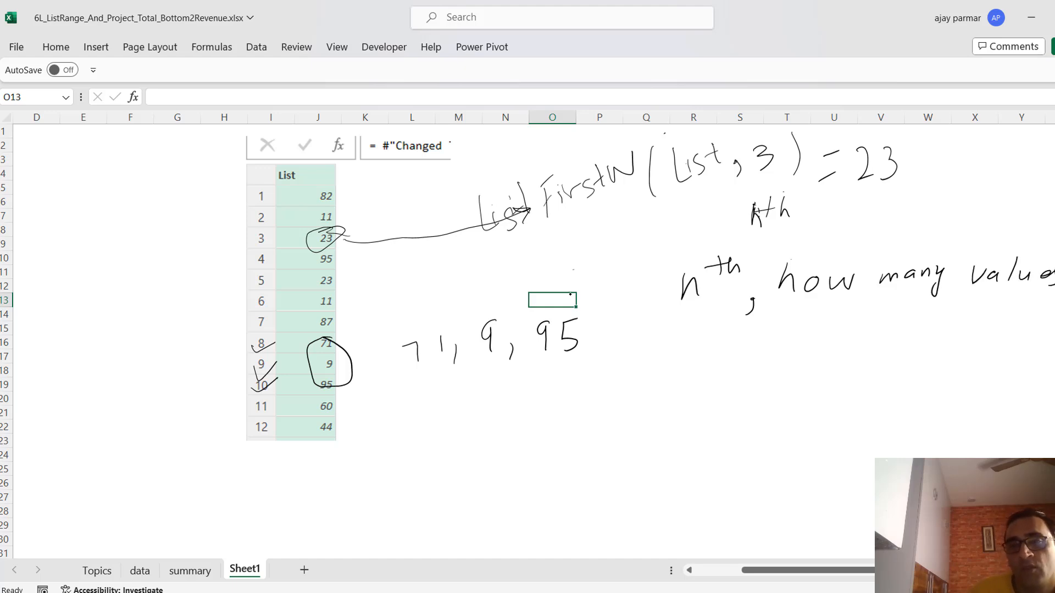
Handwrite the function outline "List.Range( , , )" below the "71, 9, 95" note, leaving gaps for three arguments
mouse_move(586, 386)
left_mouse_down()
mouse_move(574, 421)
mouse_move(596, 416)
left_mouse_up()
left_click_drag(600, 399, 615, 416)
mouse_move(641, 386)
left_mouse_down()
mouse_move(640, 409)
mouse_move(648, 394)
mouse_move(691, 407)
left_mouse_up()
left_click(657, 406)
left_click_drag(706, 395, 730, 404)
mouse_move(743, 391)
left_mouse_down()
mouse_move(736, 418)
mouse_move(763, 393)
mouse_move(772, 417)
left_mouse_up()
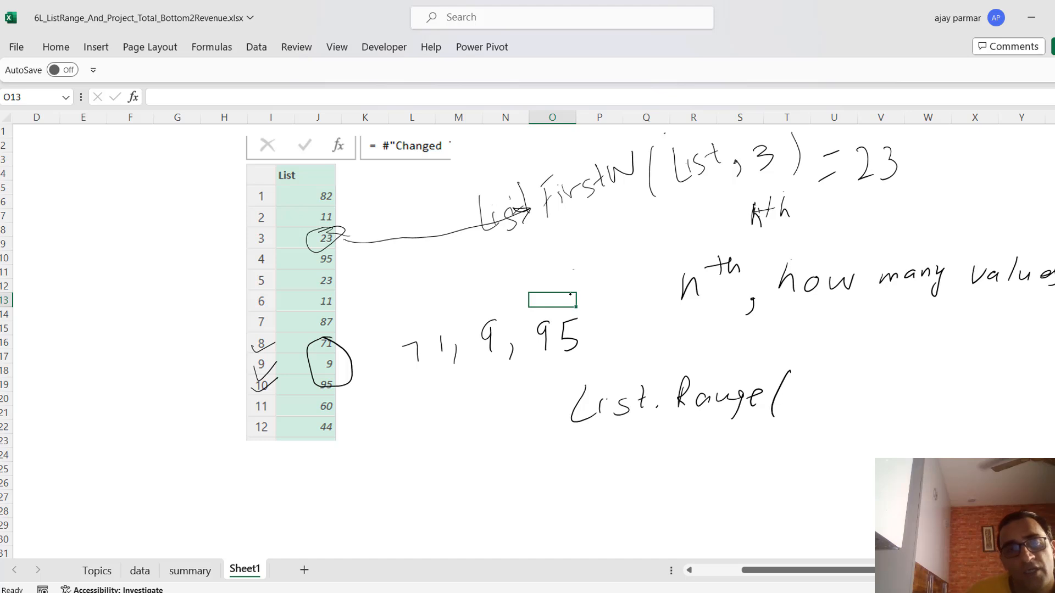
mouse_move(984, 377)
left_mouse_down()
mouse_move(990, 389)
mouse_move(972, 418)
left_mouse_up()
left_click_drag(852, 404, 849, 422)
left_click_drag(916, 401, 913, 419)
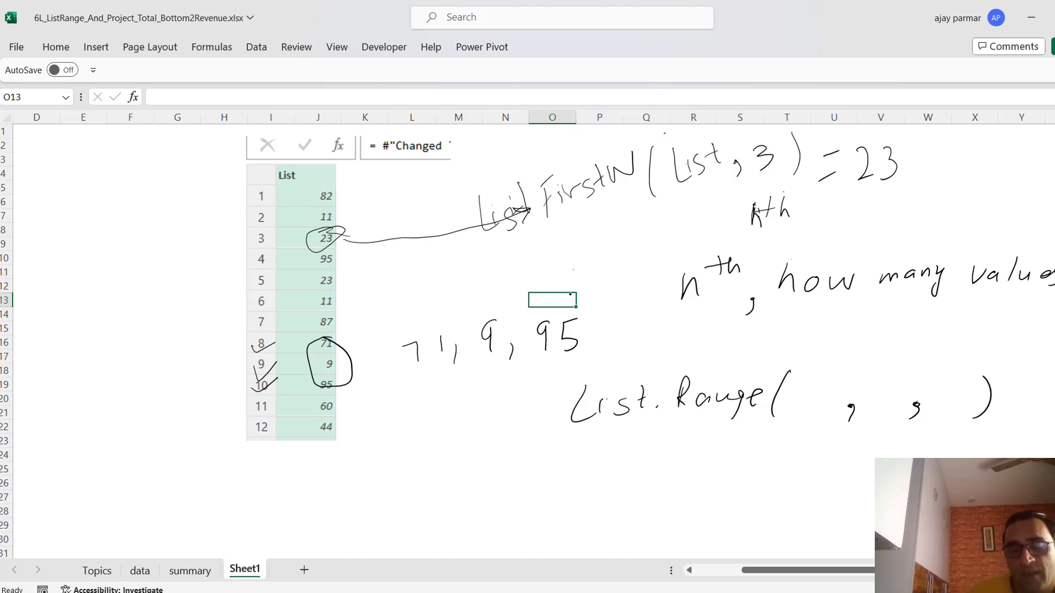
Fill the gaps of the handwritten List.Range outline with the arguments List, start and no of Positions
mouse_move(791, 387)
left_mouse_down()
mouse_move(786, 404)
mouse_move(830, 407)
left_mouse_up()
left_click_drag(824, 394, 834, 393)
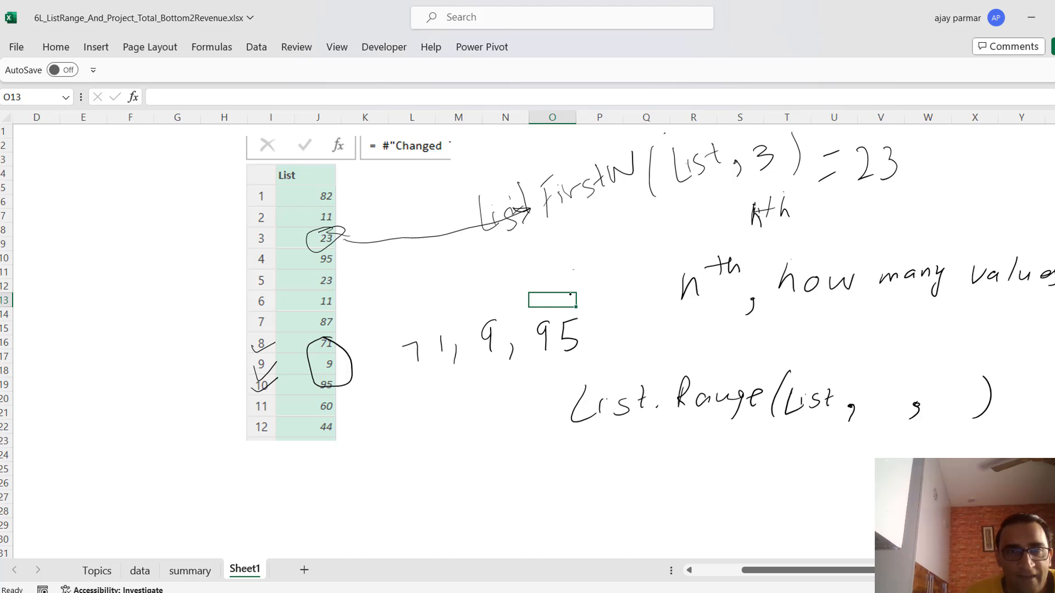
mouse_move(865, 380)
left_mouse_down()
mouse_move(859, 395)
mouse_move(907, 374)
left_mouse_up()
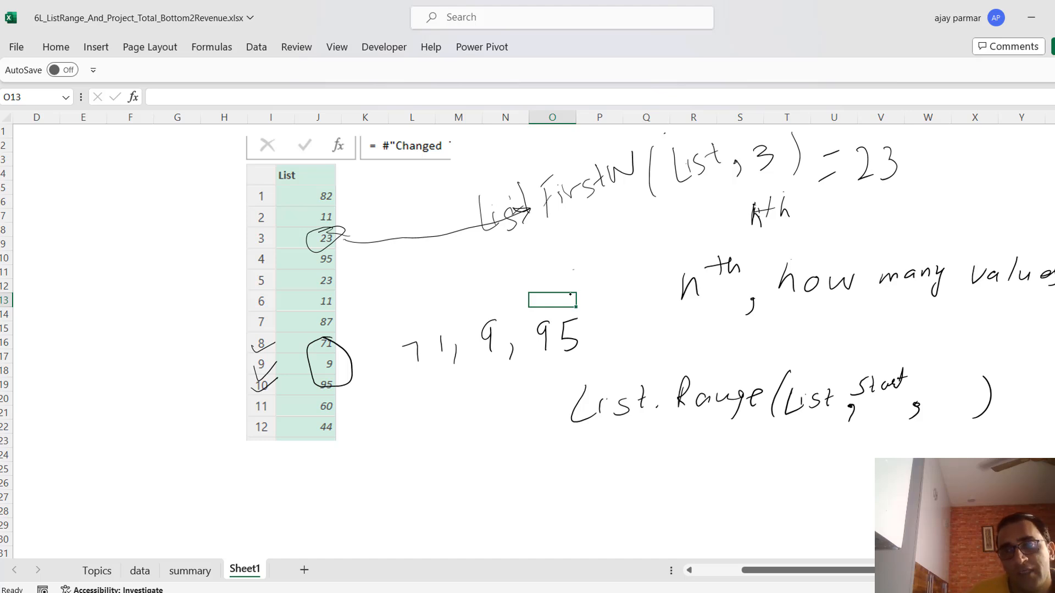
mouse_move(928, 384)
left_mouse_down()
mouse_move(962, 375)
mouse_move(971, 388)
left_mouse_up()
mouse_move(1001, 359)
left_mouse_down()
mouse_move(996, 383)
mouse_move(1014, 383)
left_mouse_up()
mouse_move(1051, 363)
left_mouse_down()
mouse_move(1045, 381)
mouse_move(1054, 374)
left_mouse_up()
Beneath the handwritten List.Range arguments, draw a tick under List and write the example values 1 and 2
left_click_drag(775, 447, 818, 437)
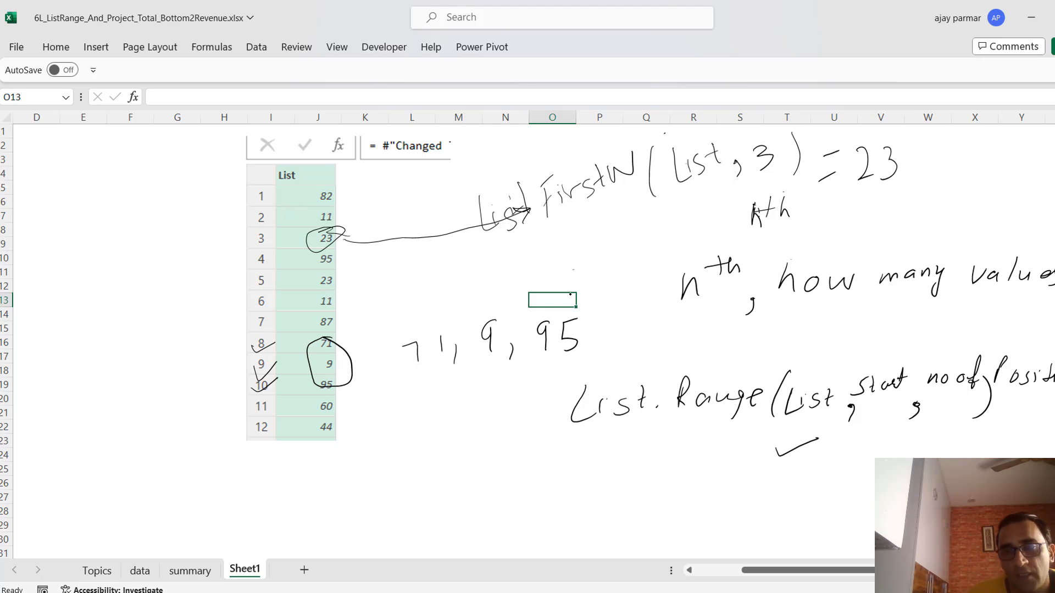
mouse_move(878, 437)
left_mouse_down()
mouse_move(874, 456)
mouse_move(852, 466)
left_mouse_up()
mouse_move(916, 445)
left_mouse_down()
mouse_move(912, 457)
mouse_move(962, 454)
left_mouse_up()
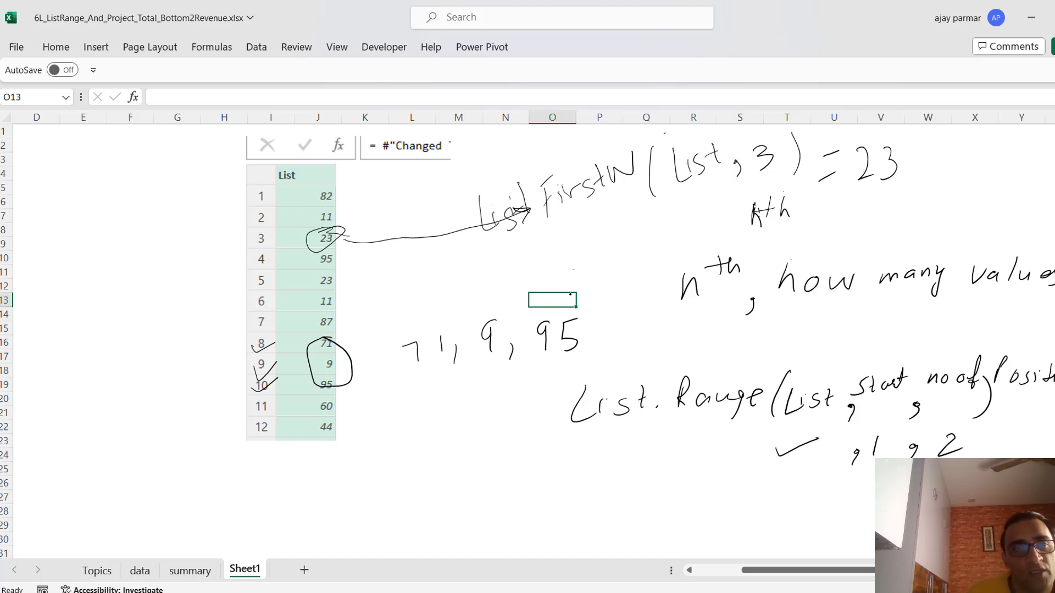
Draw a large loop around the list picture and number its first four rows 0, 1, 2 and 3 alongside
mouse_move(338, 142)
left_mouse_down()
mouse_move(317, 142)
mouse_move(240, 305)
mouse_move(439, 393)
mouse_move(358, 169)
mouse_move(321, 167)
left_mouse_up()
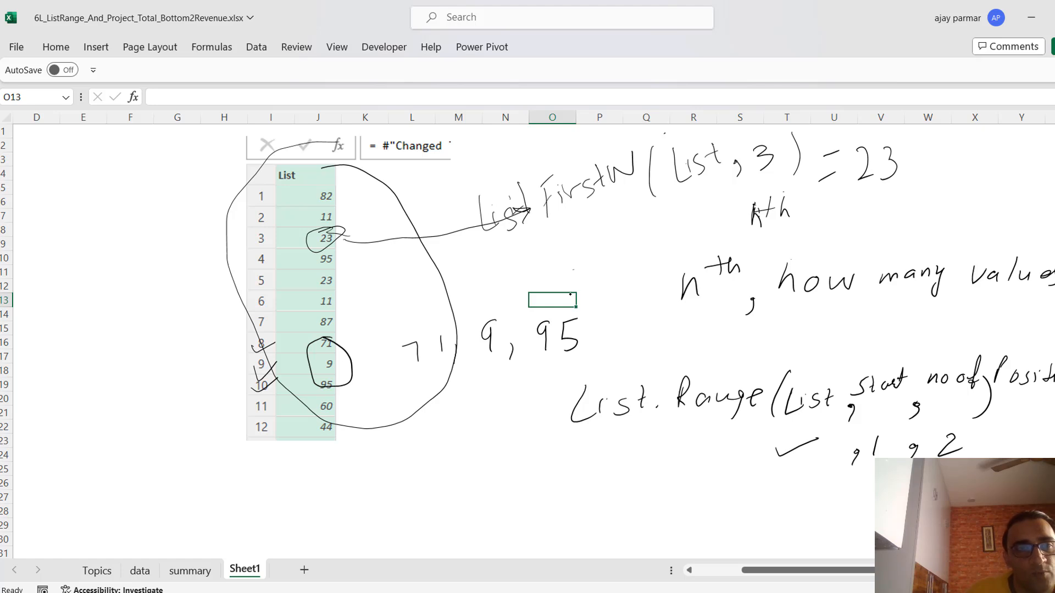
mouse_move(218, 194)
left_mouse_down()
mouse_move(214, 209)
mouse_move(222, 197)
left_mouse_up()
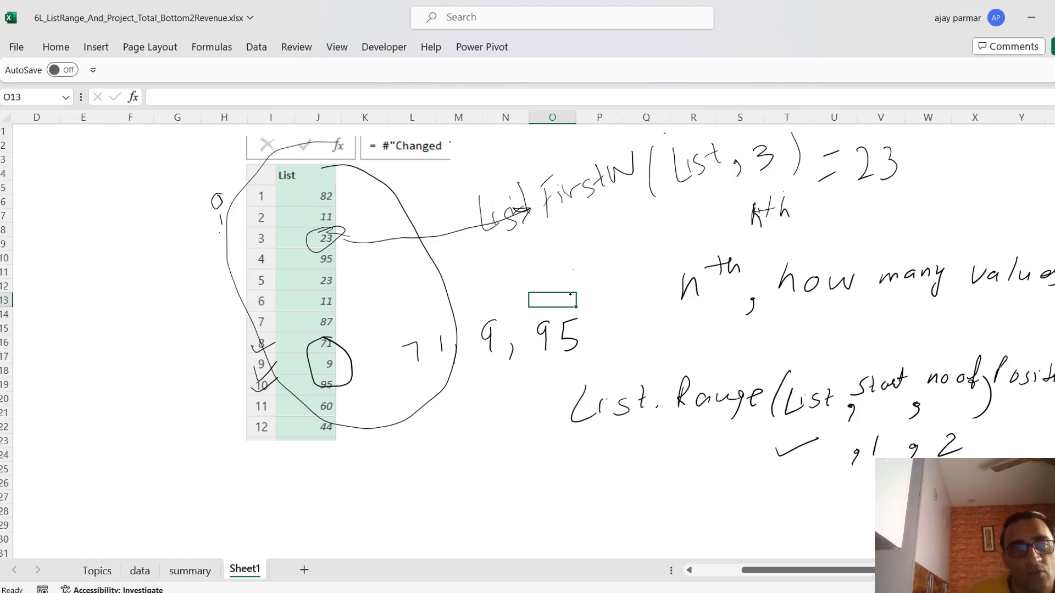
left_click_drag(218, 235, 225, 273)
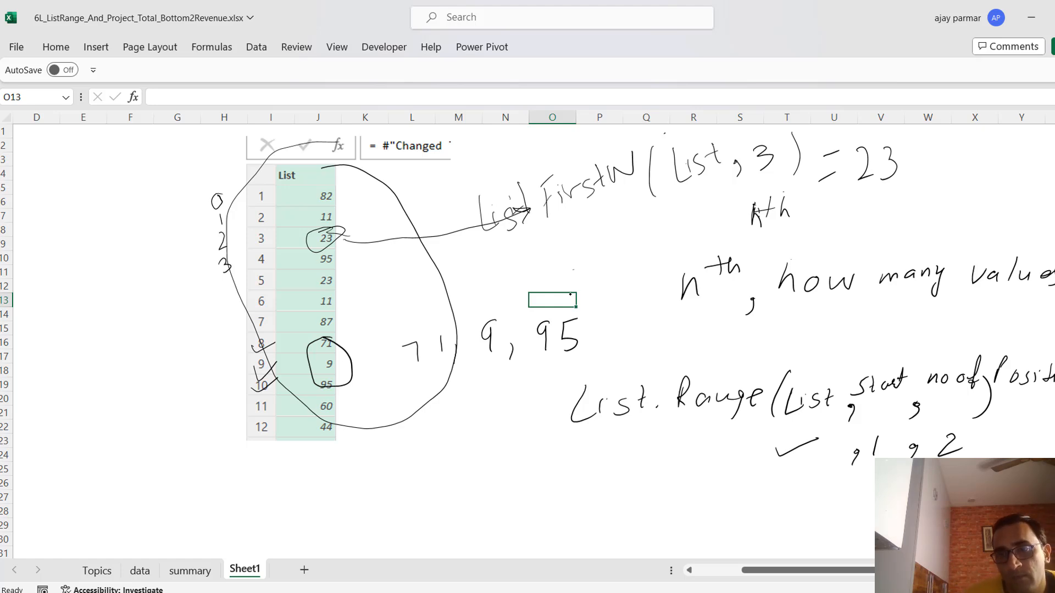
Change the example start value to 7, number the circled items 1, 2, 3 and write over the example count
left_click_drag(866, 439, 880, 435)
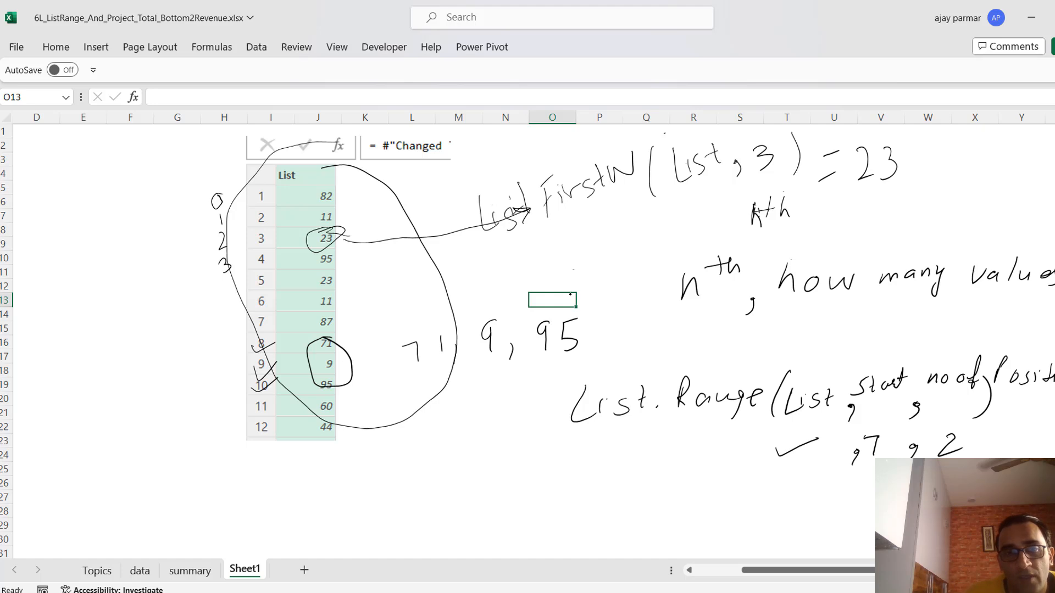
mouse_move(369, 356)
left_mouse_down()
mouse_move(392, 367)
mouse_move(376, 392)
left_mouse_up()
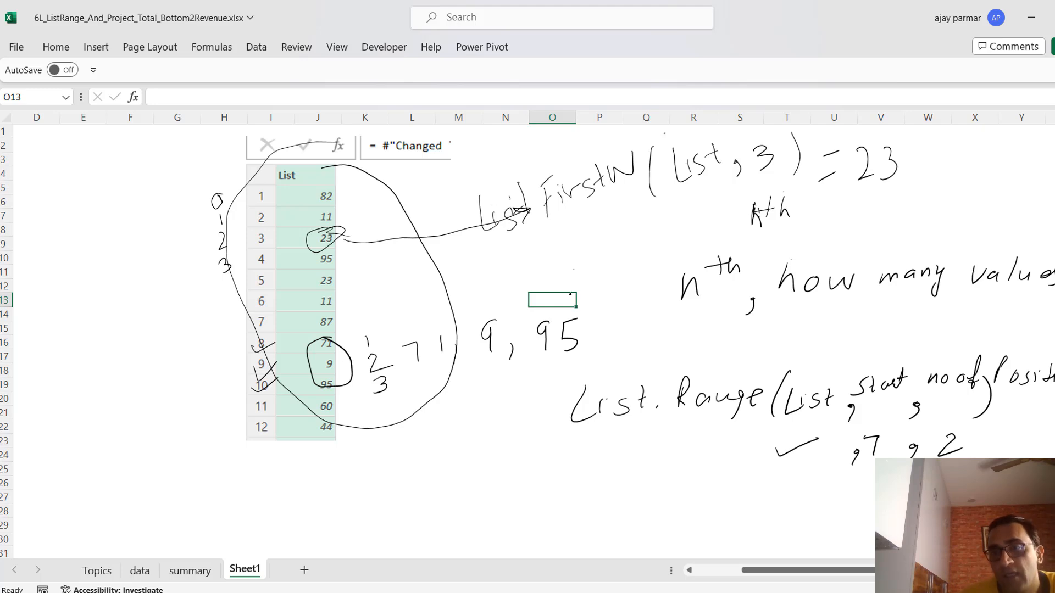
left_click_drag(945, 436, 941, 456)
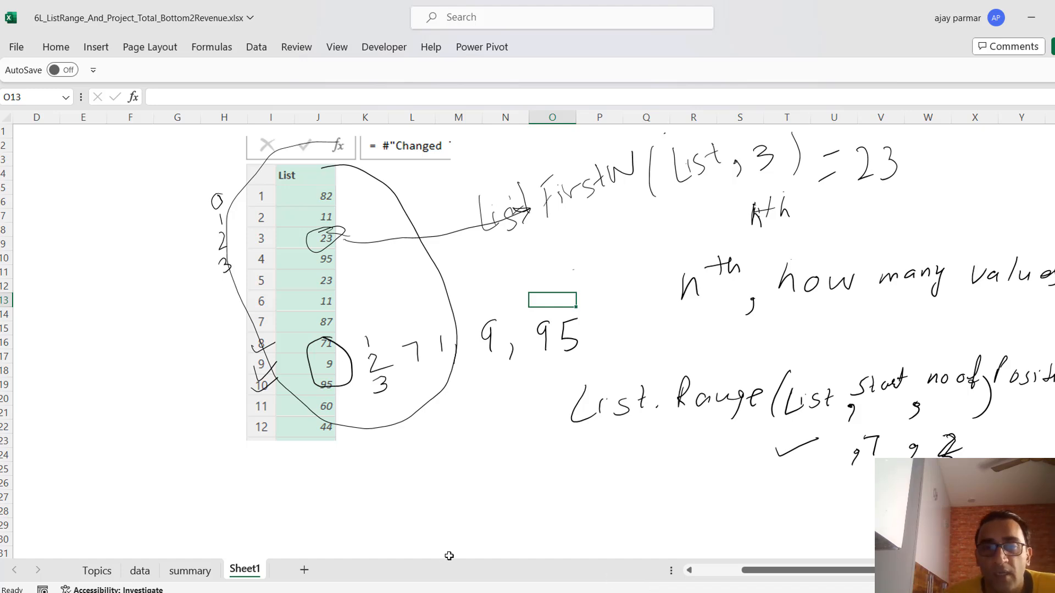
Launch the Power Query Editor from the workbook and open the Table1 query
left_click(450, 439)
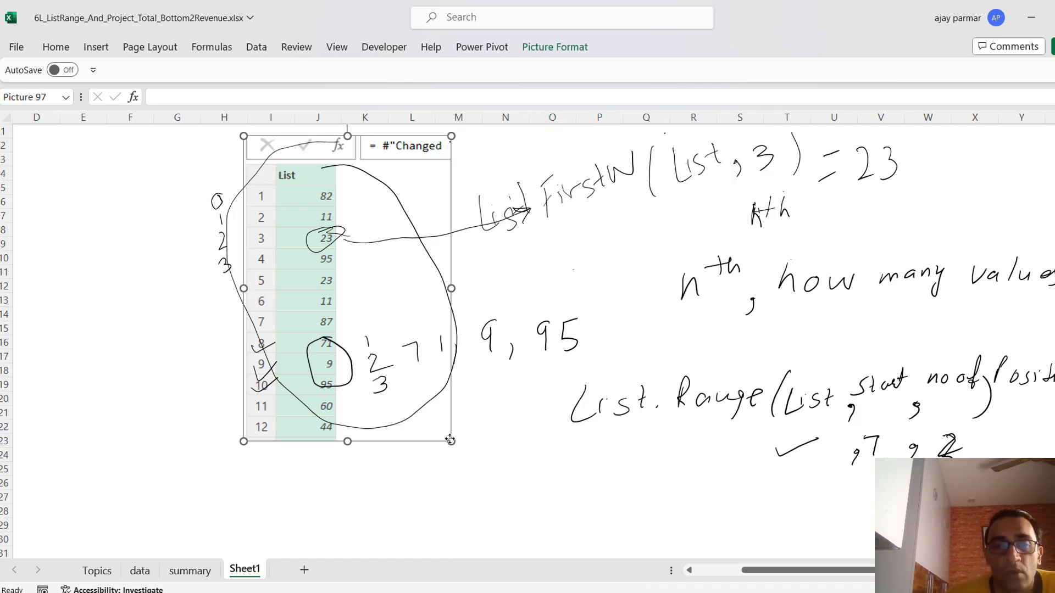
left_click(477, 440)
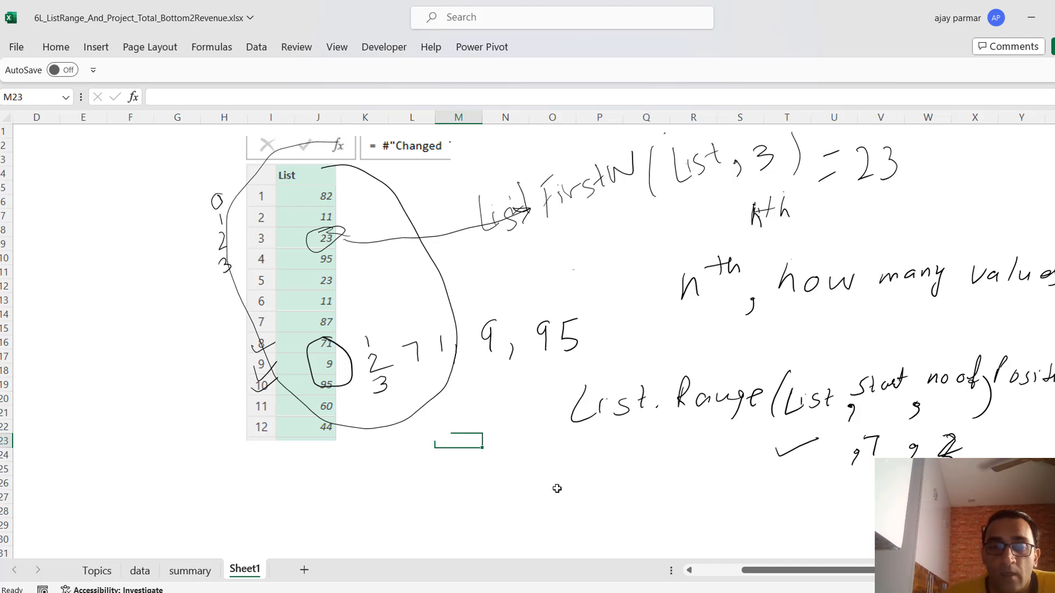
left_click(256, 46)
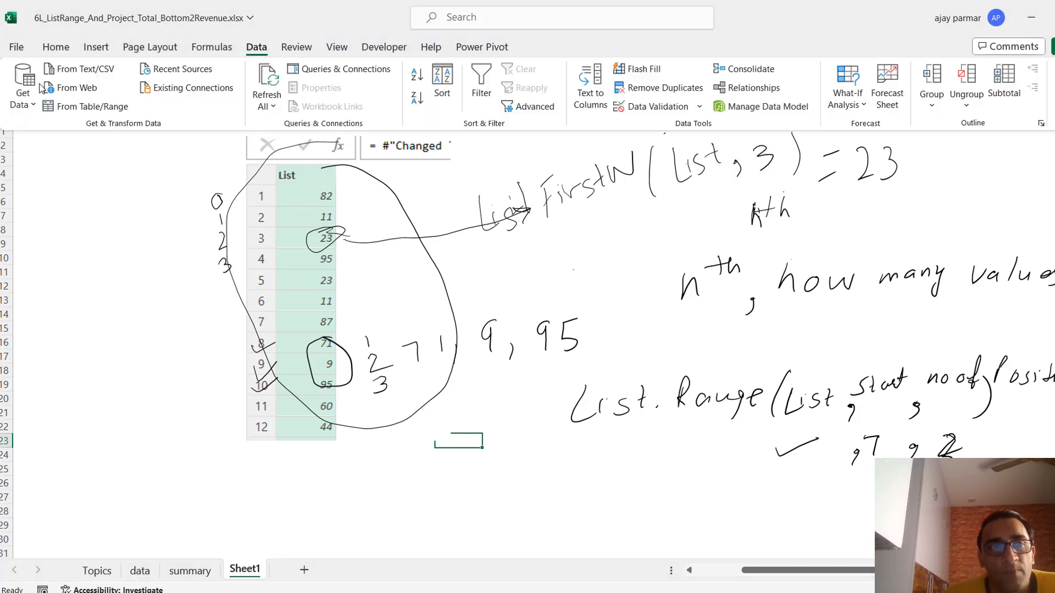
left_click(23, 98)
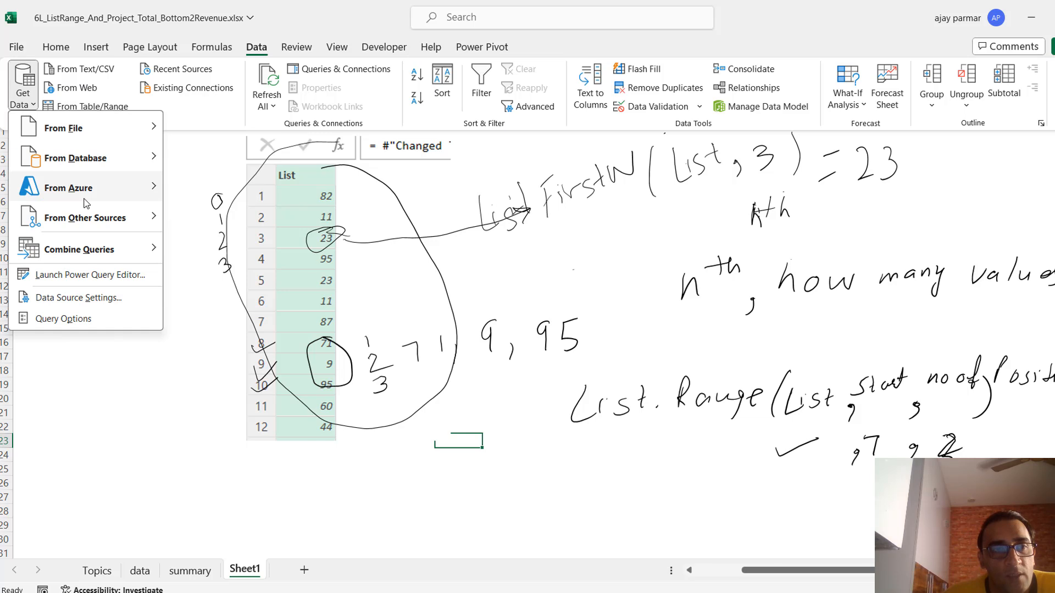
left_click(77, 275)
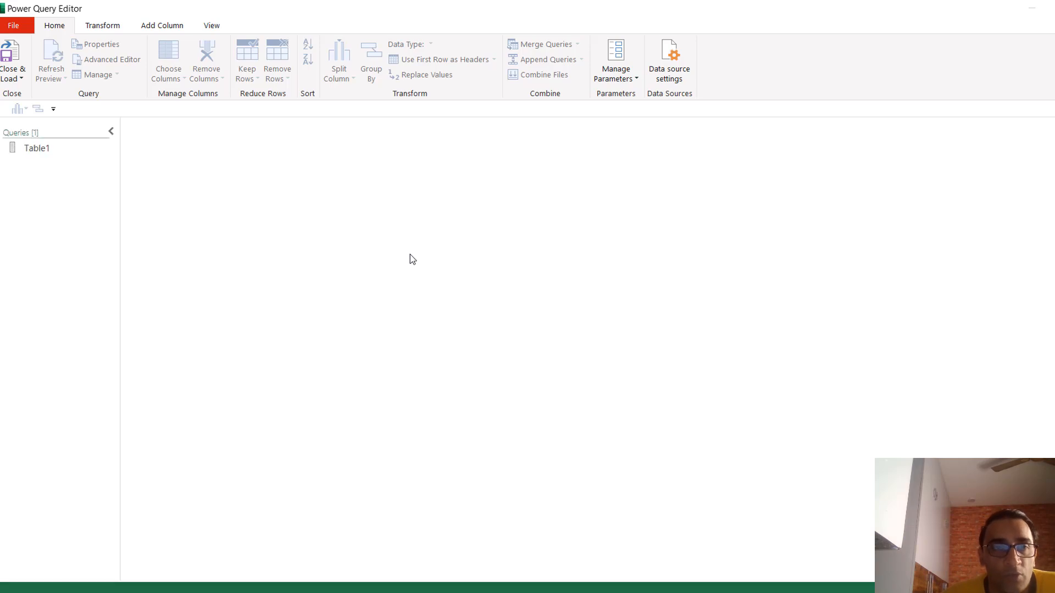
left_click(52, 150)
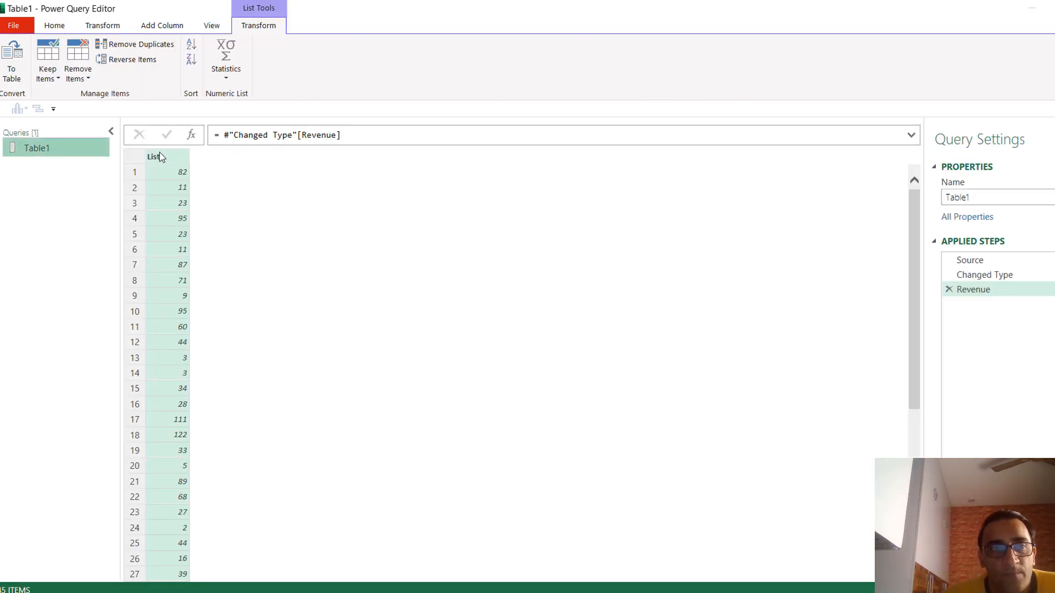
Insert List.Range( in front of #"Changed Type"[Revenue] in the Revenue step's formula
left_click(221, 135)
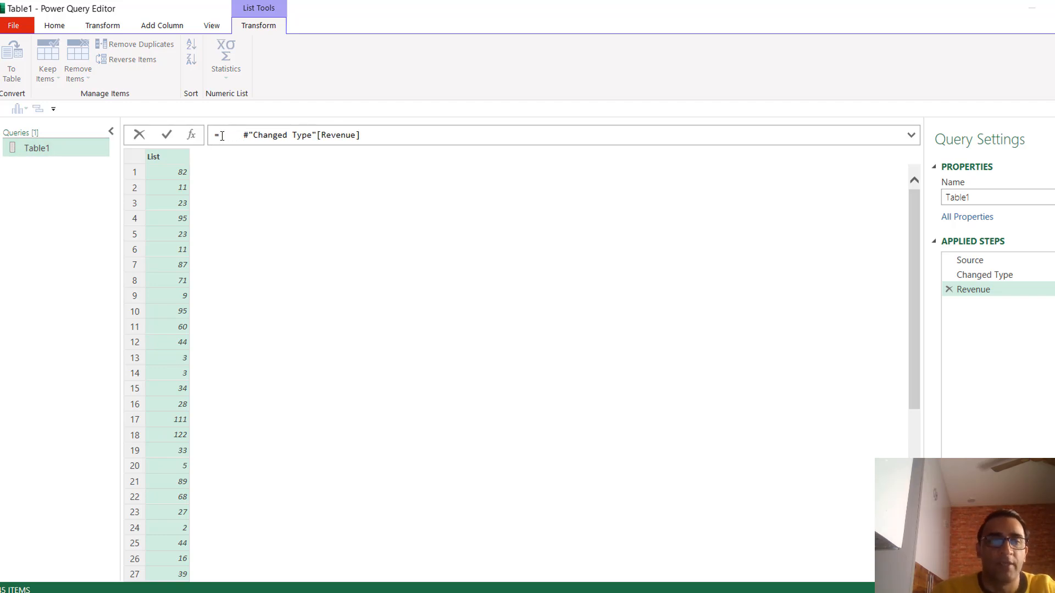
type("List")
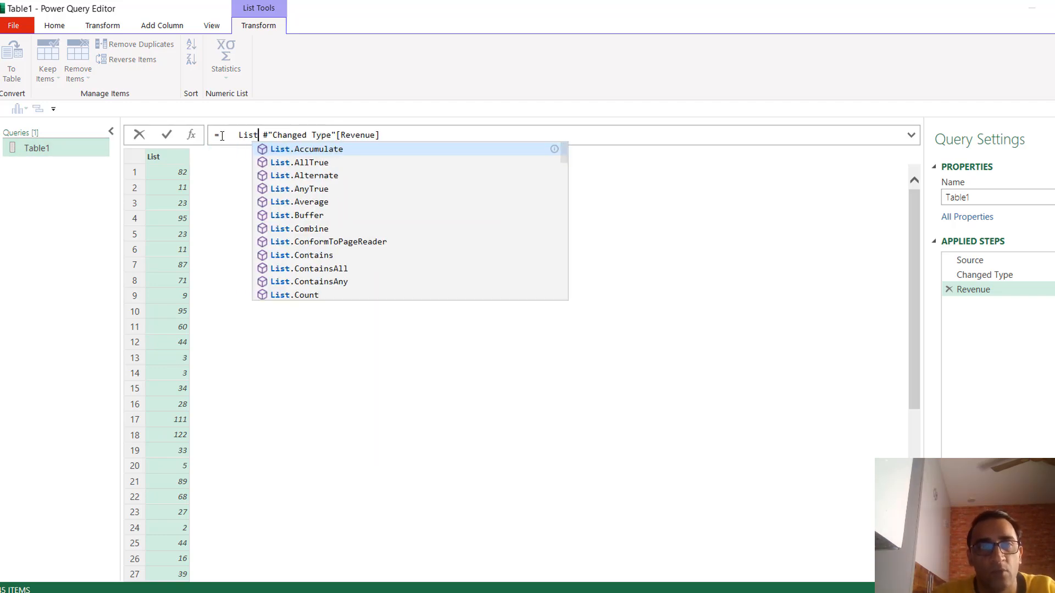
type("ra")
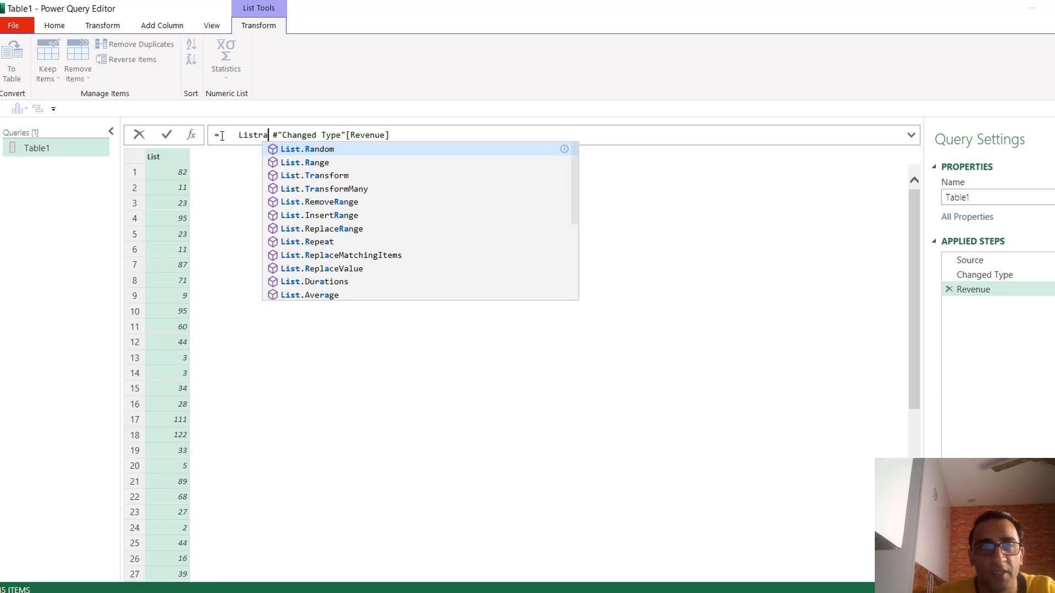
type("nge")
key("Tab")
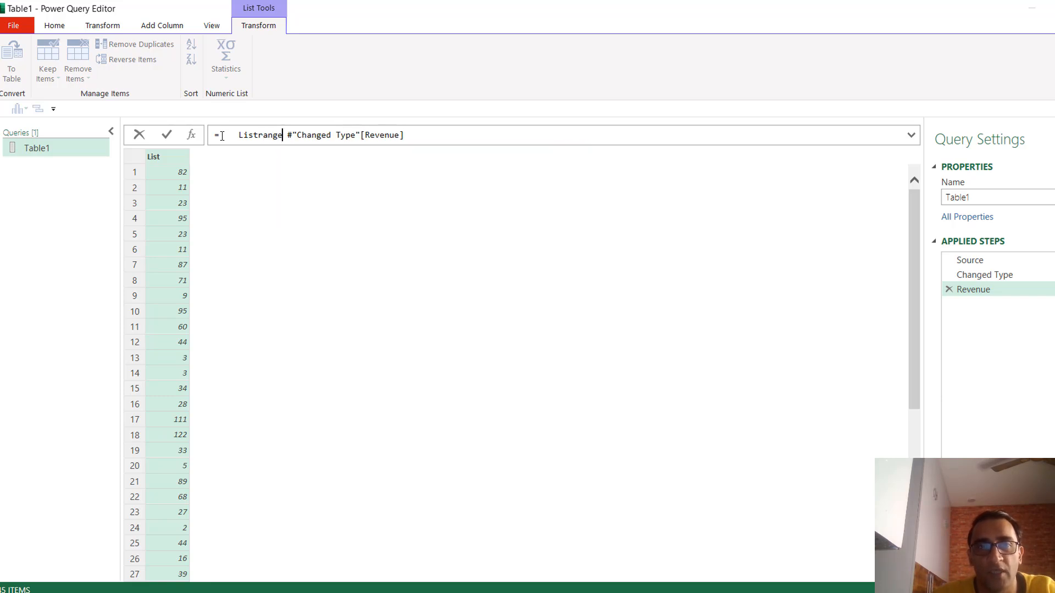
type("(")
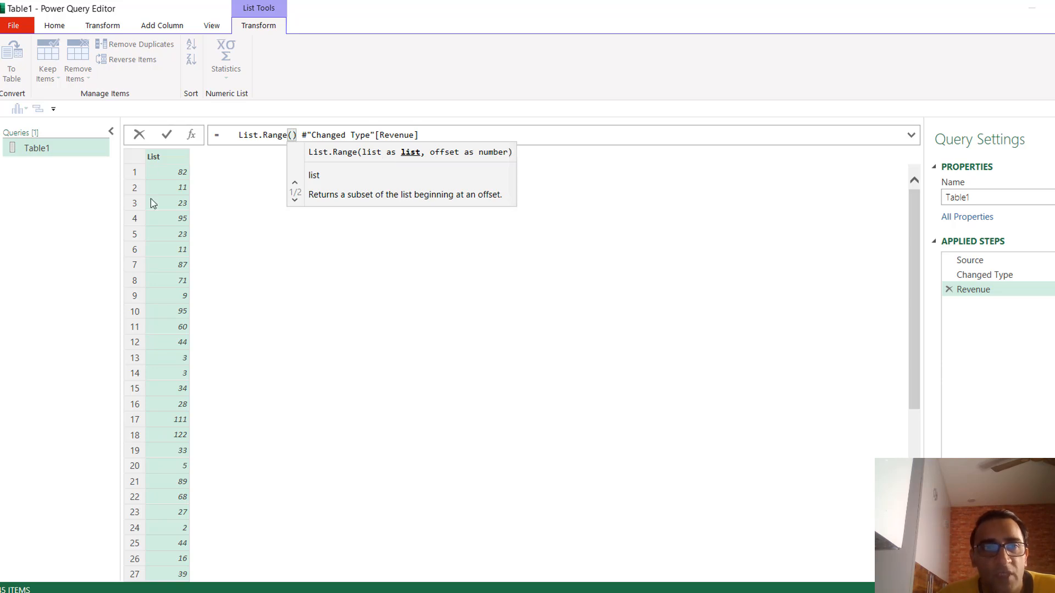
key("Delete")
key("Delete")
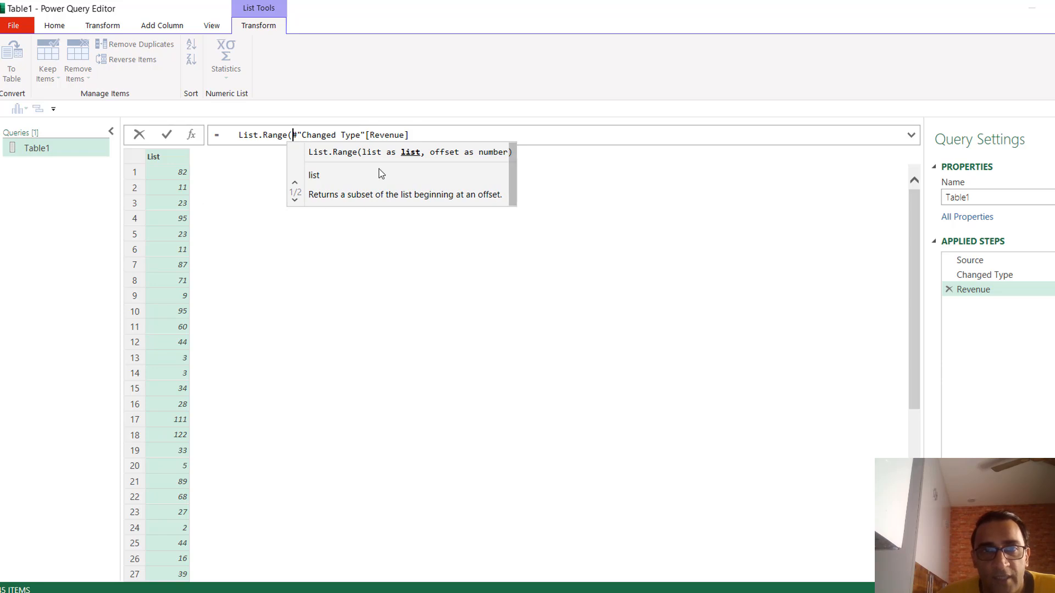
Complete the List.Range formula with offset 0 and count 3, and apply it
left_click(427, 135)
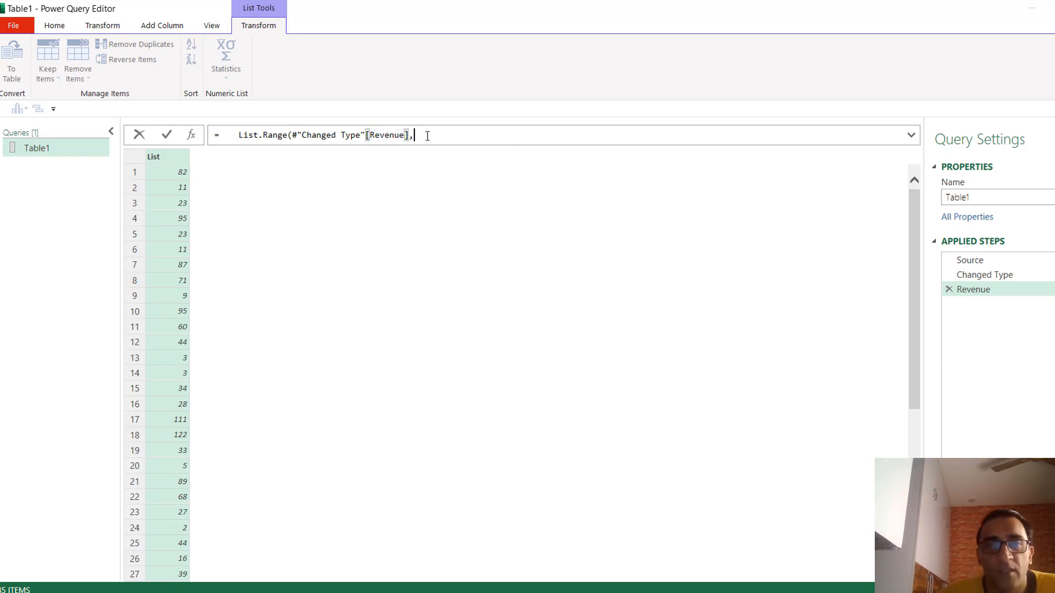
type(",")
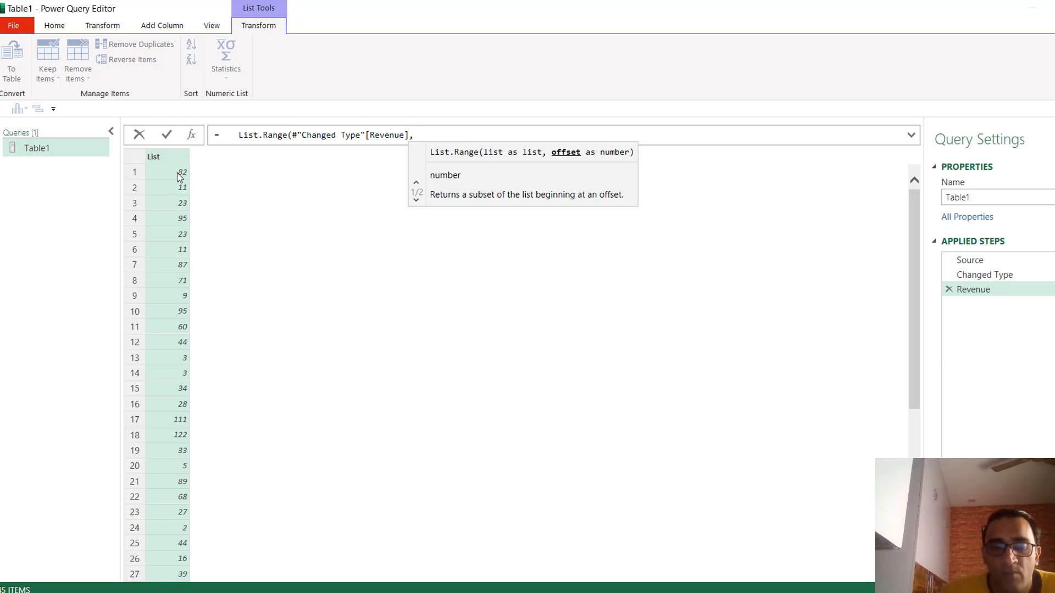
type("0")
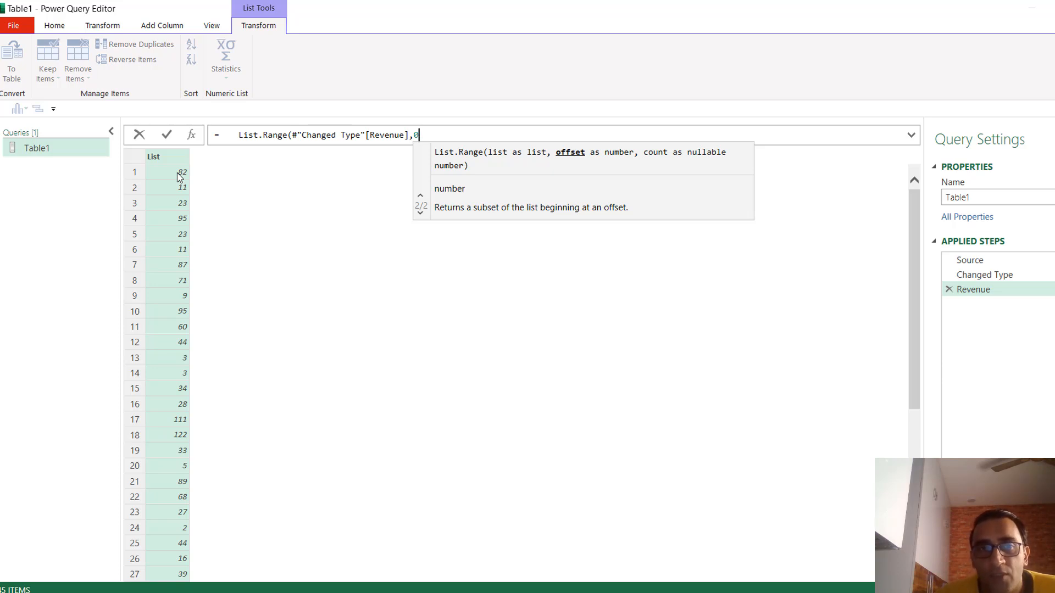
type(",")
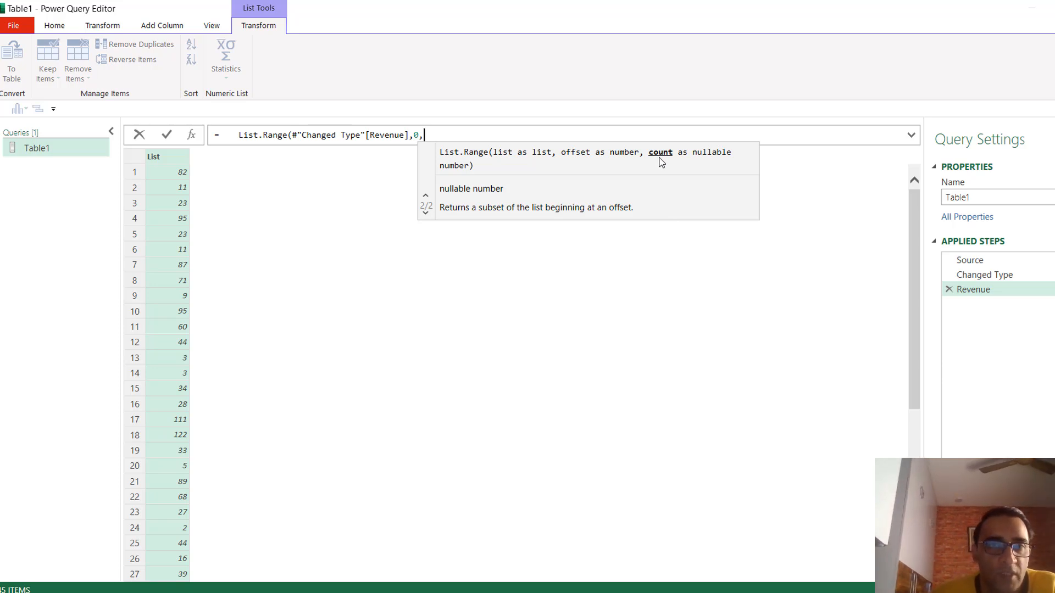
type("3)")
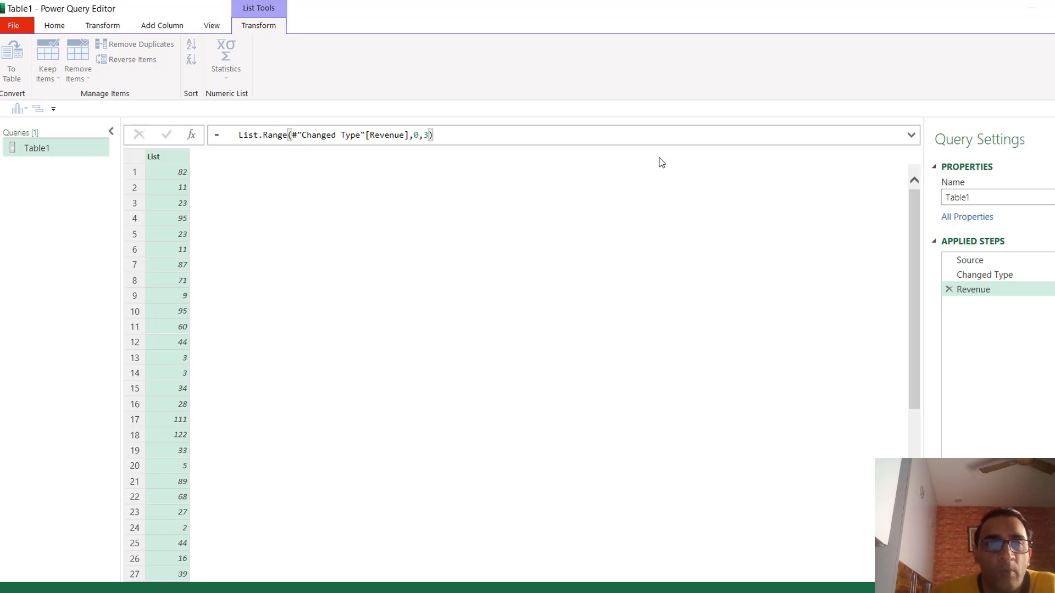
key("Return")
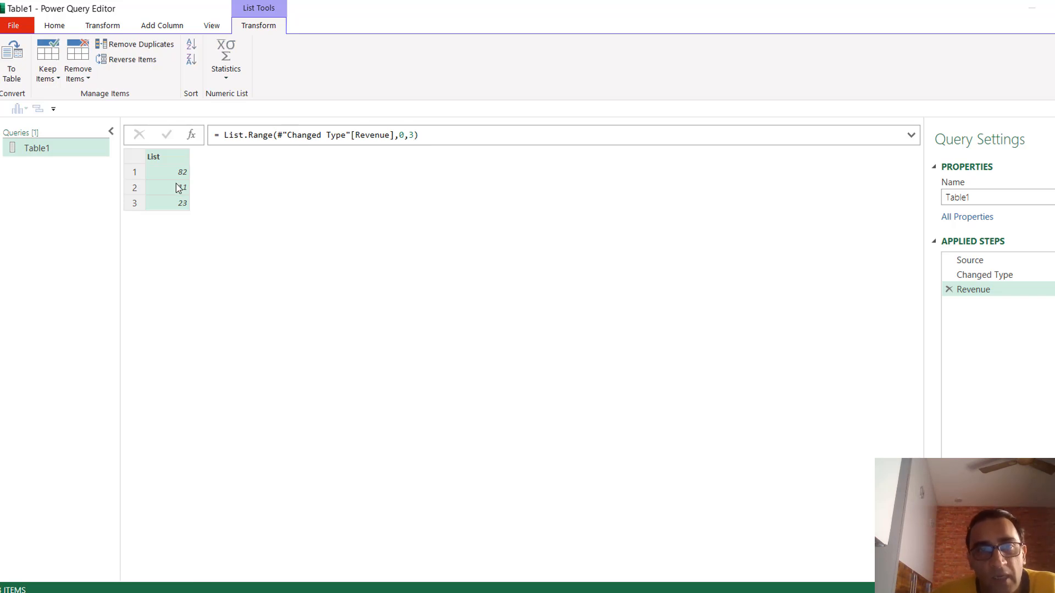
Set the offset in the List.Range formula to 1 and apply it
left_click(405, 135)
key("BackSpace")
type("1")
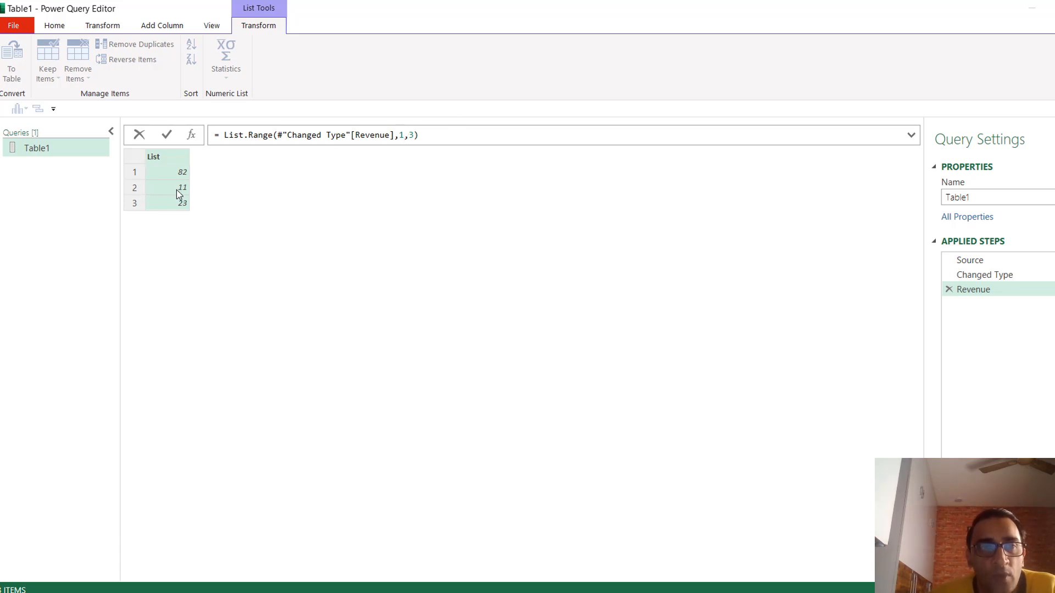
key("Return")
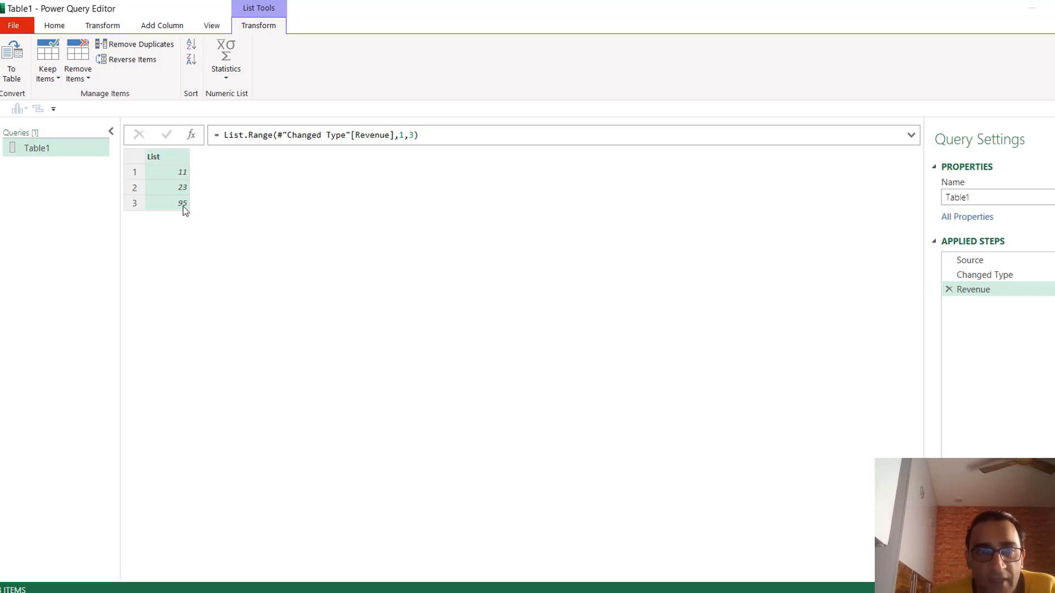
Remove the count argument from the List.Range formula, apply it, and compare the list with the Changed Type step's Revenue column
left_click(414, 136)
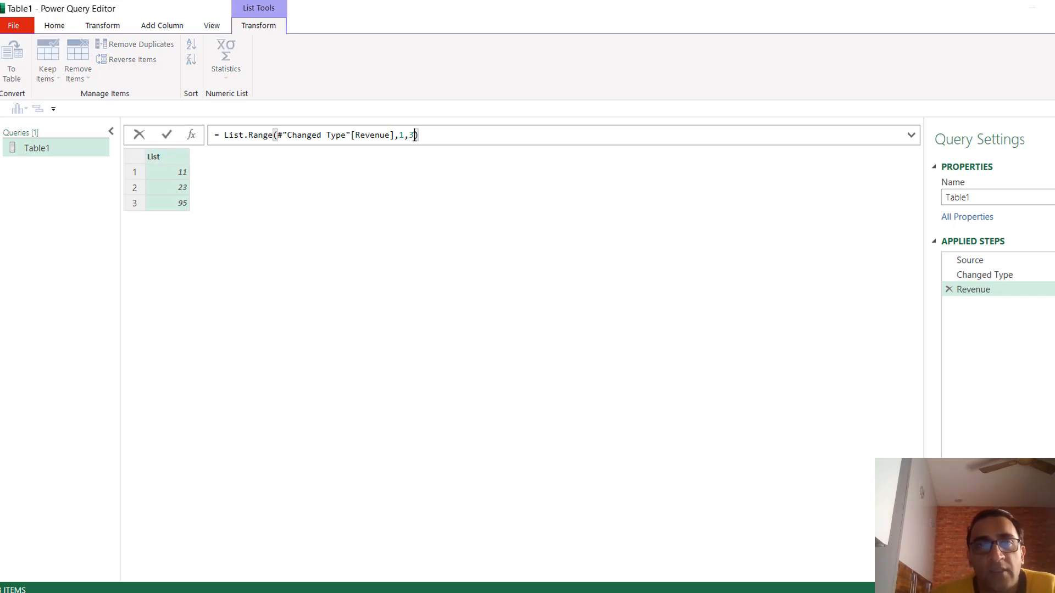
key("BackSpace")
key("BackSpace")
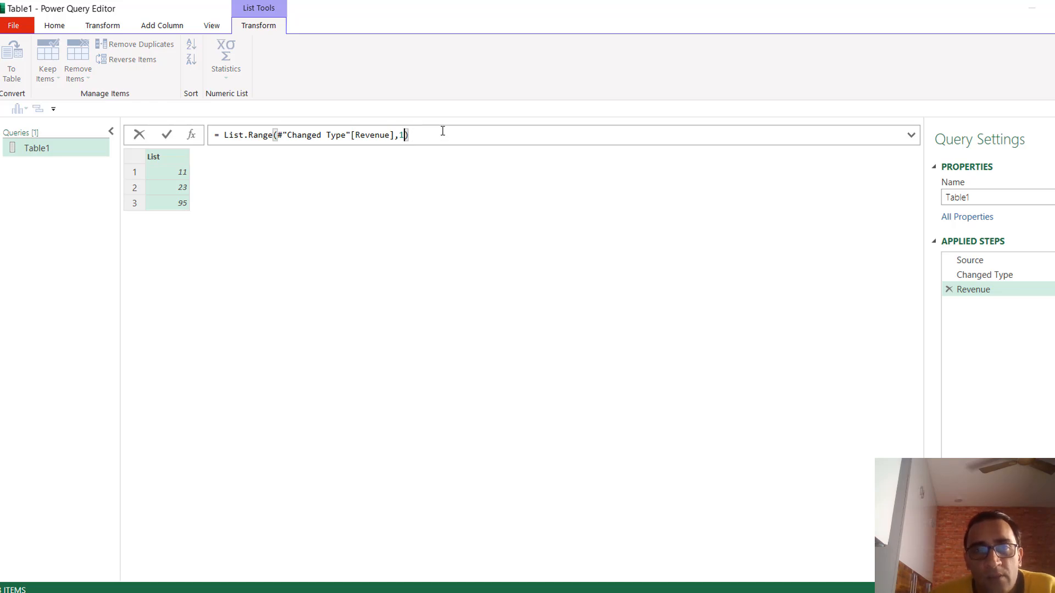
key("Return")
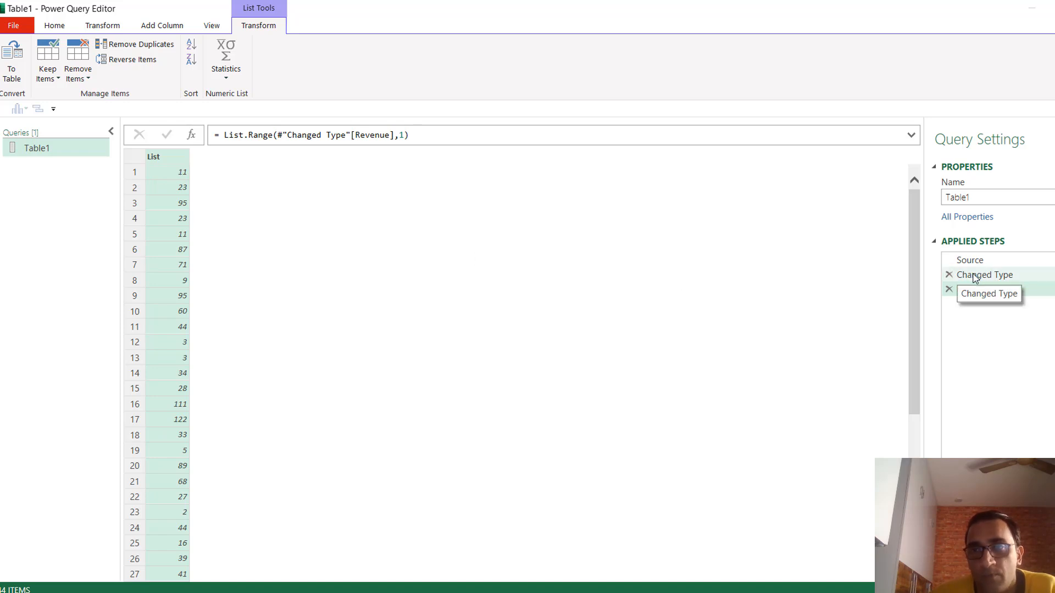
left_click(973, 276)
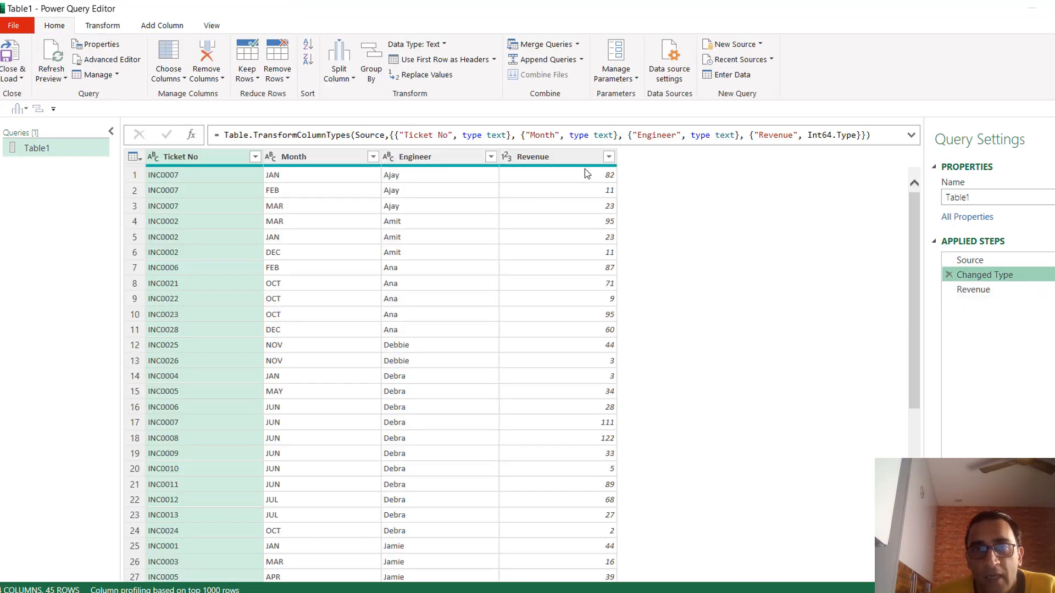
left_click(991, 290)
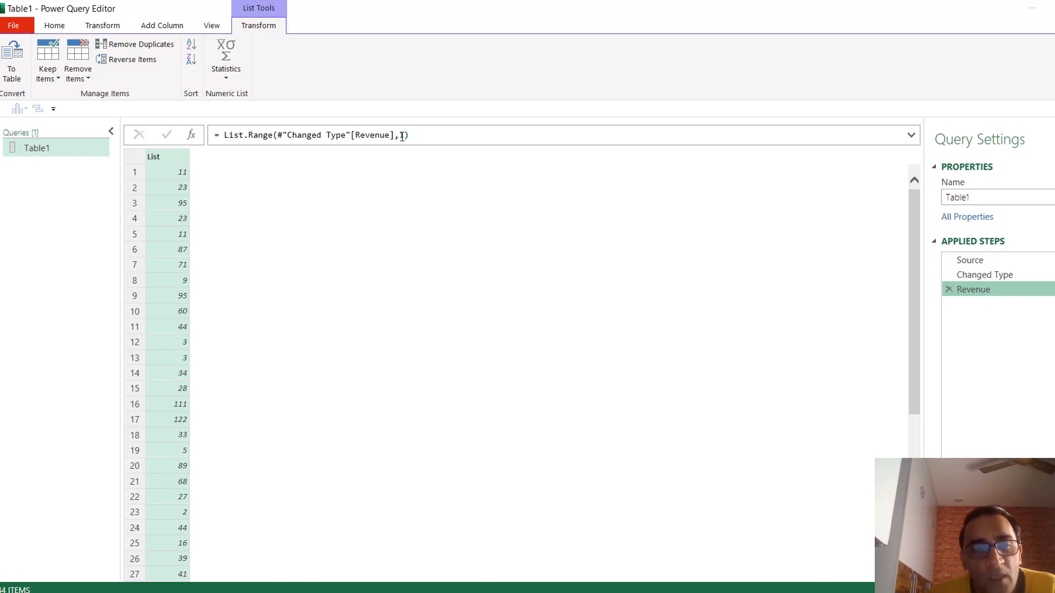
left_click_drag(912, 289, 906, 117)
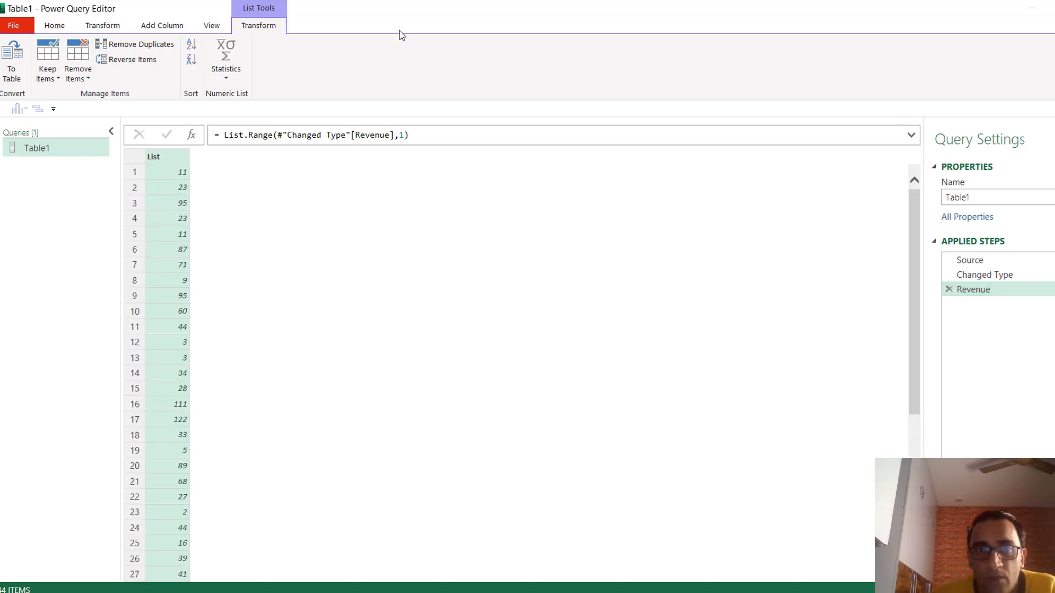
Add a count of 4 to the Revenue step's List.Range formula and apply it
left_click(403, 136)
type(",4")
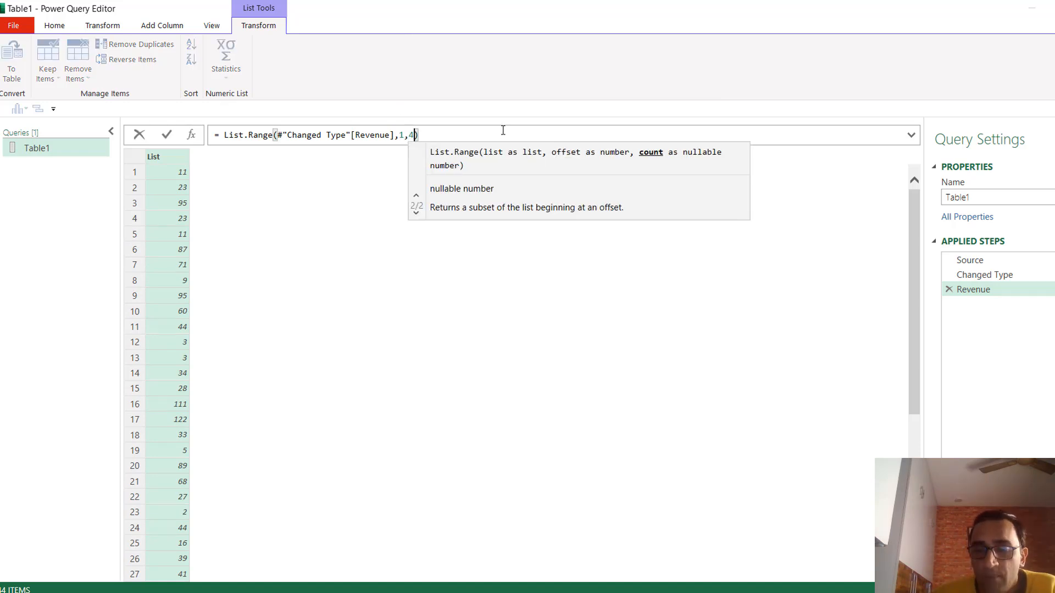
key("Return")
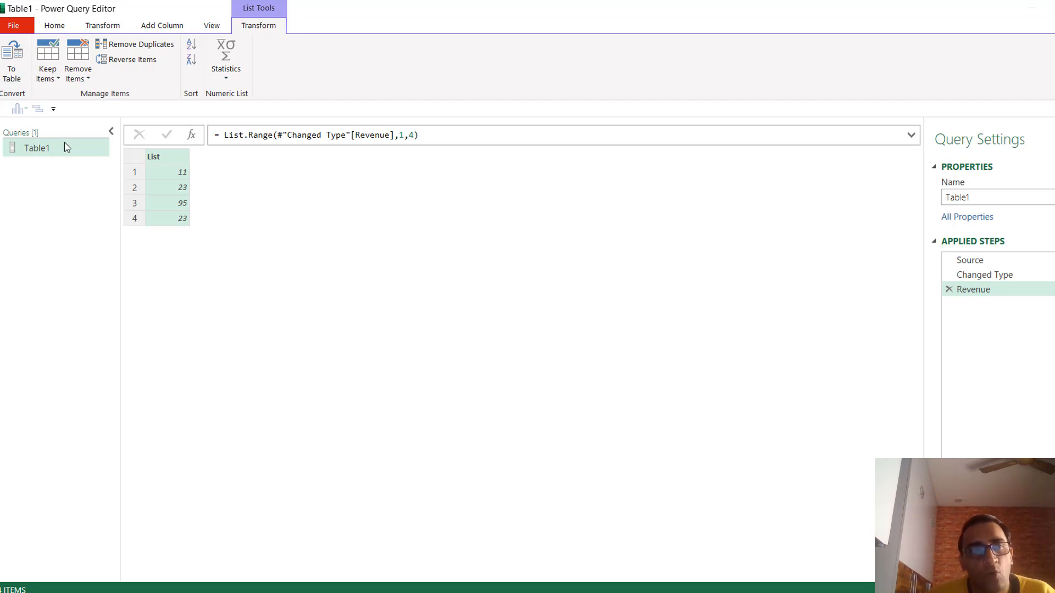
Rename the Table1 query as ListRange_1
left_click(44, 149)
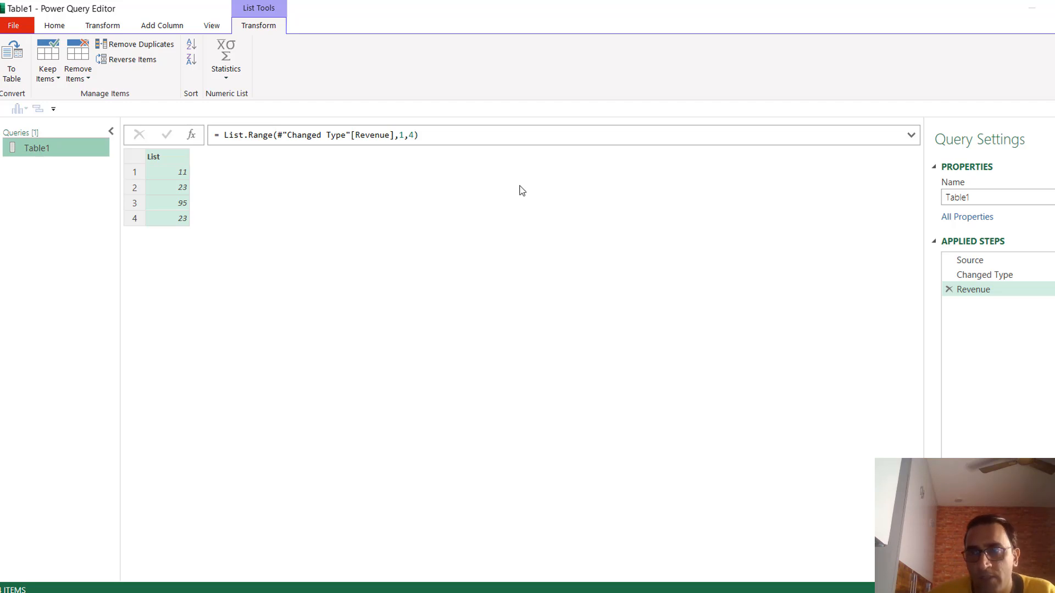
double_click(959, 199)
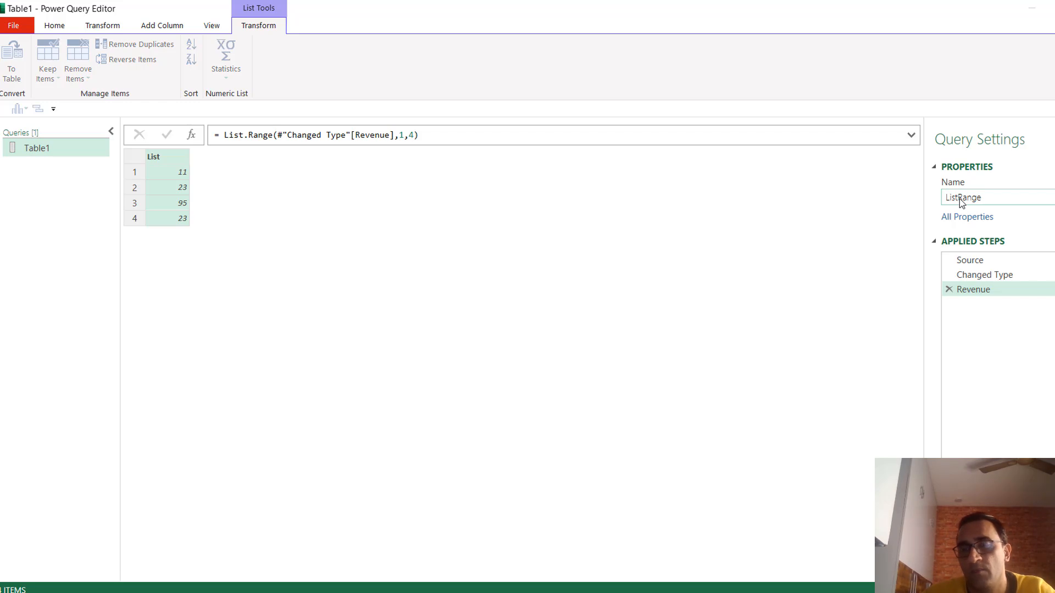
left_click(838, 344)
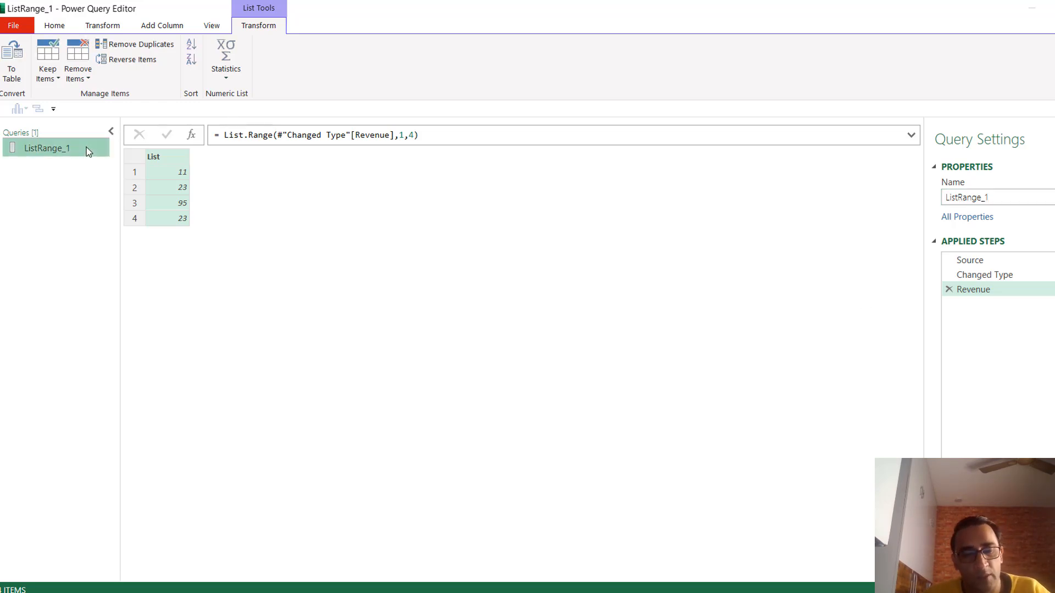
Duplicate the ListRange_1 query, rename the copy as ListRange_2, and select it
key("ctrl+c")
key("ctrl+v")
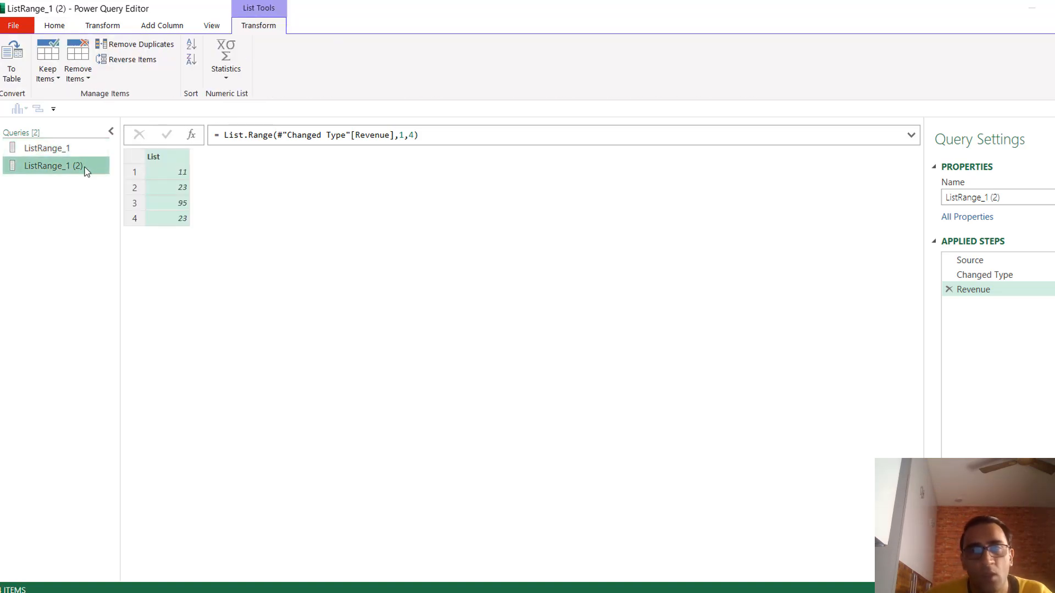
left_click(1027, 193)
key("BackSpace")
key("BackSpace")
key("BackSpace")
key("BackSpace")
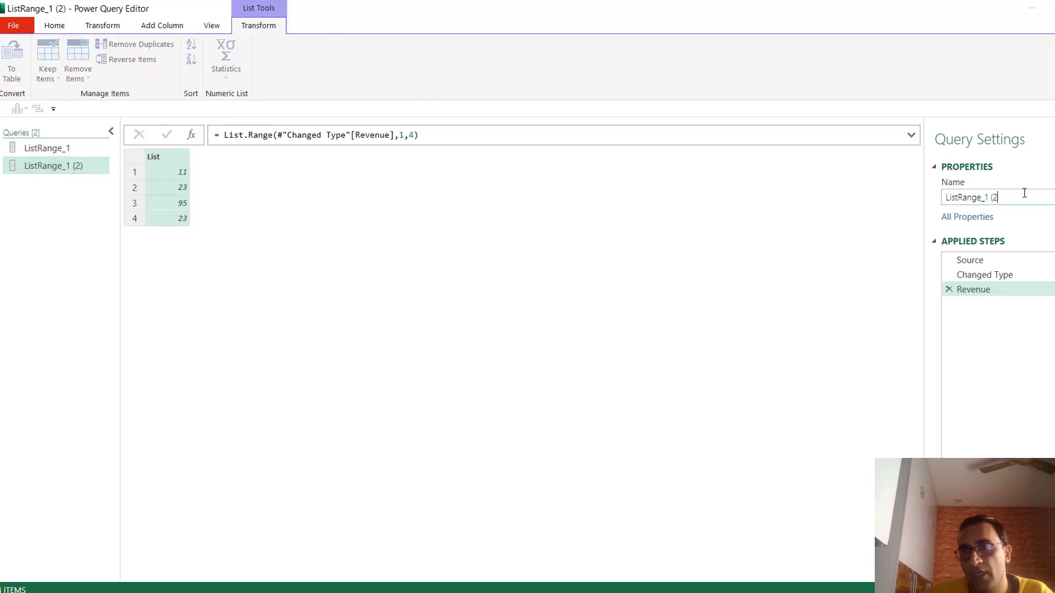
key("BackSpace")
type("2")
left_click(711, 311)
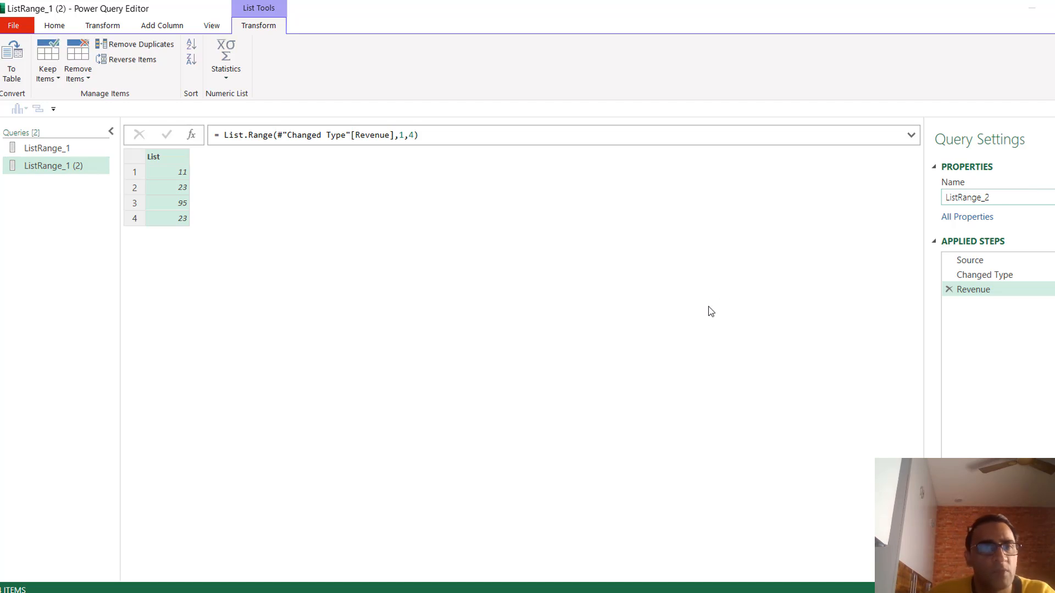
left_click(80, 169)
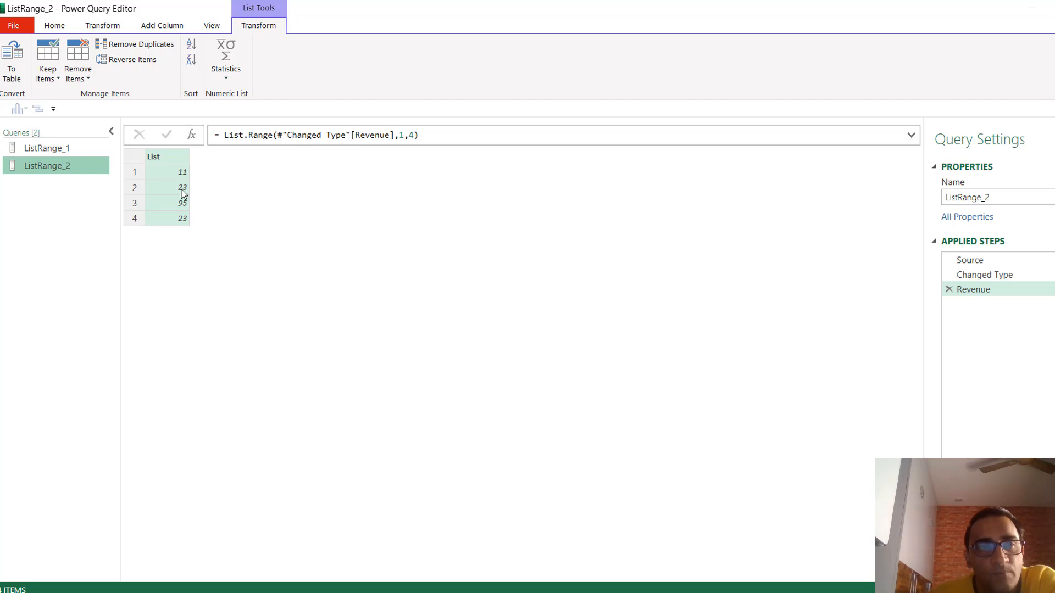
Remove the count argument from ListRange_2's List.Range formula, apply it, and review the full list
left_click(416, 134)
key("BackSpace")
key("BackSpace")
key("Return")
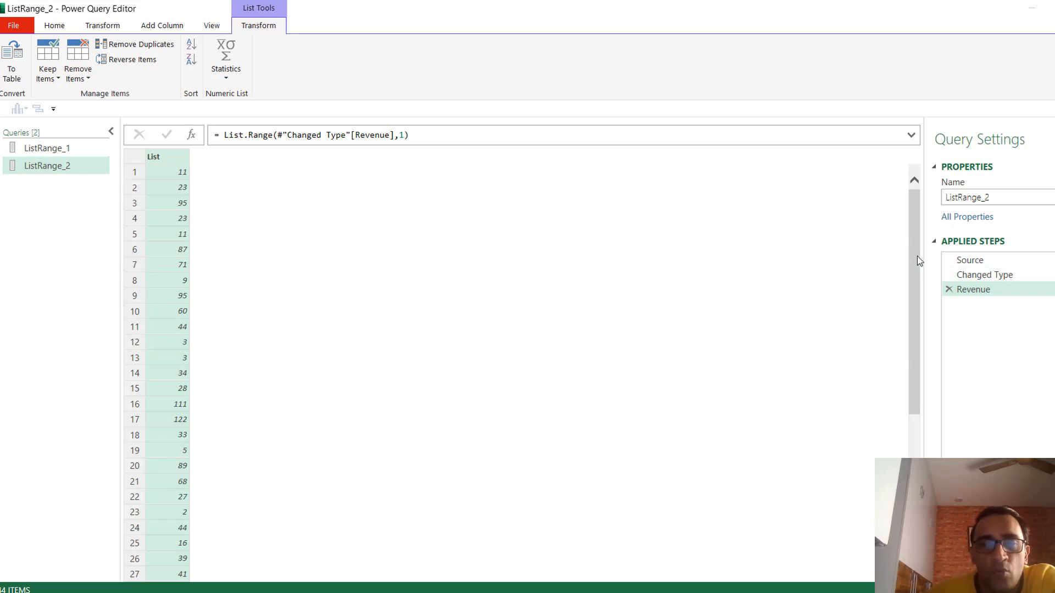
left_click_drag(918, 256, 917, 401)
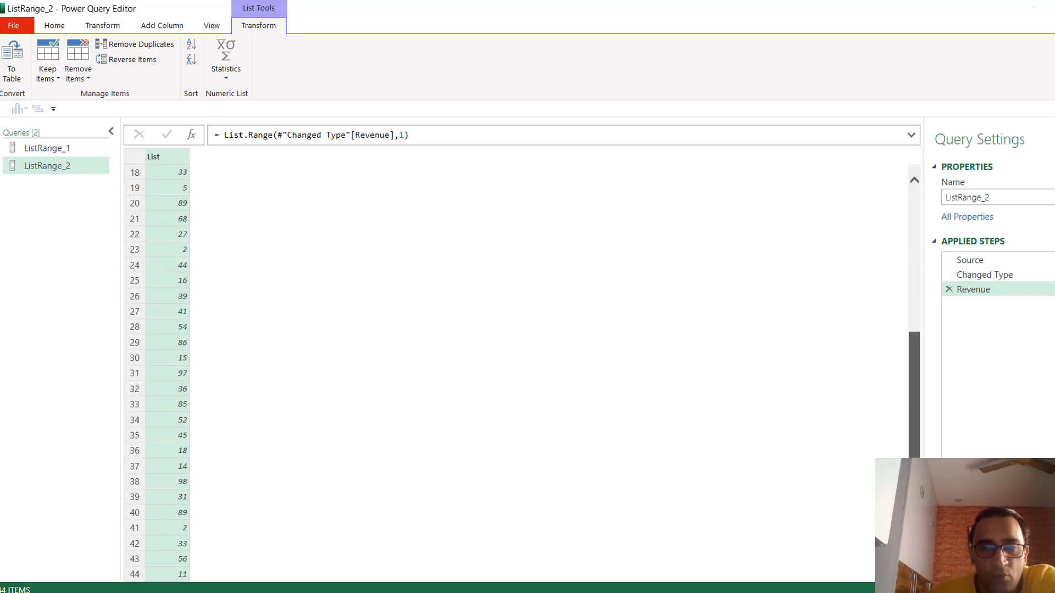
left_click_drag(914, 418, 904, 297)
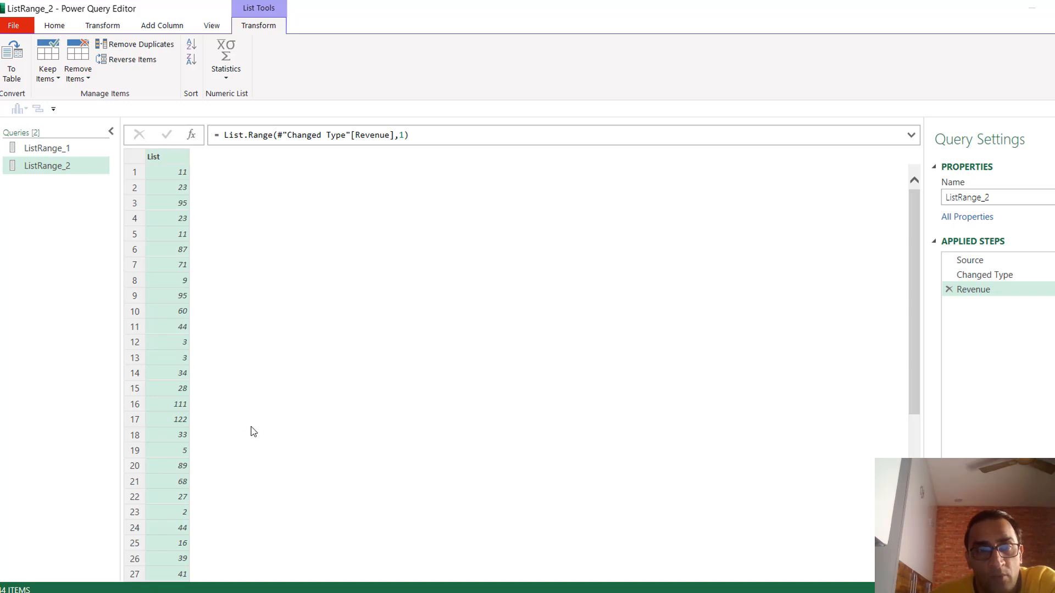
left_click_drag(914, 282, 908, 440)
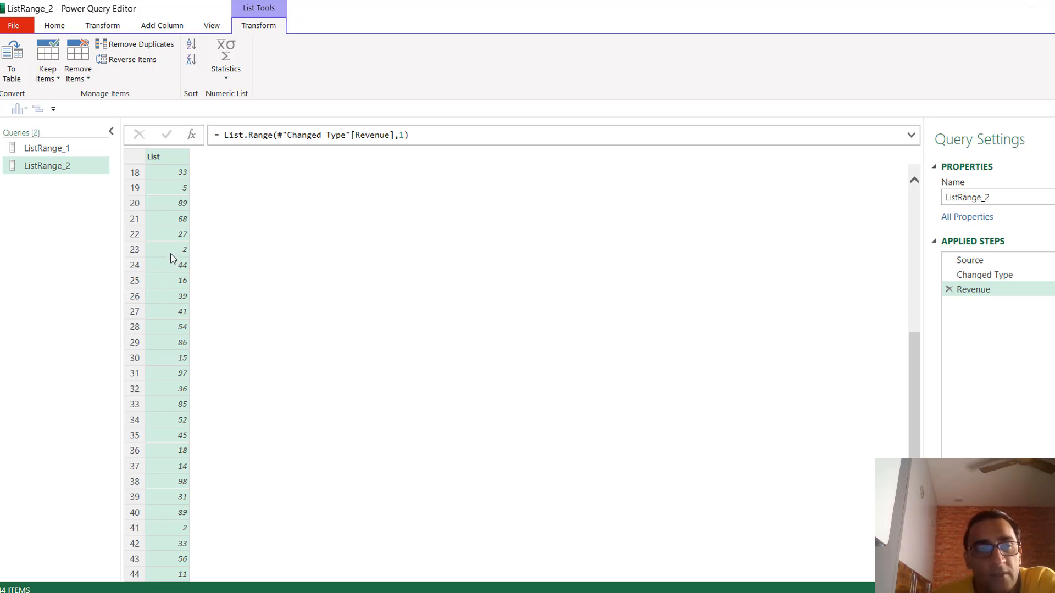
left_click_drag(914, 386, 895, 174)
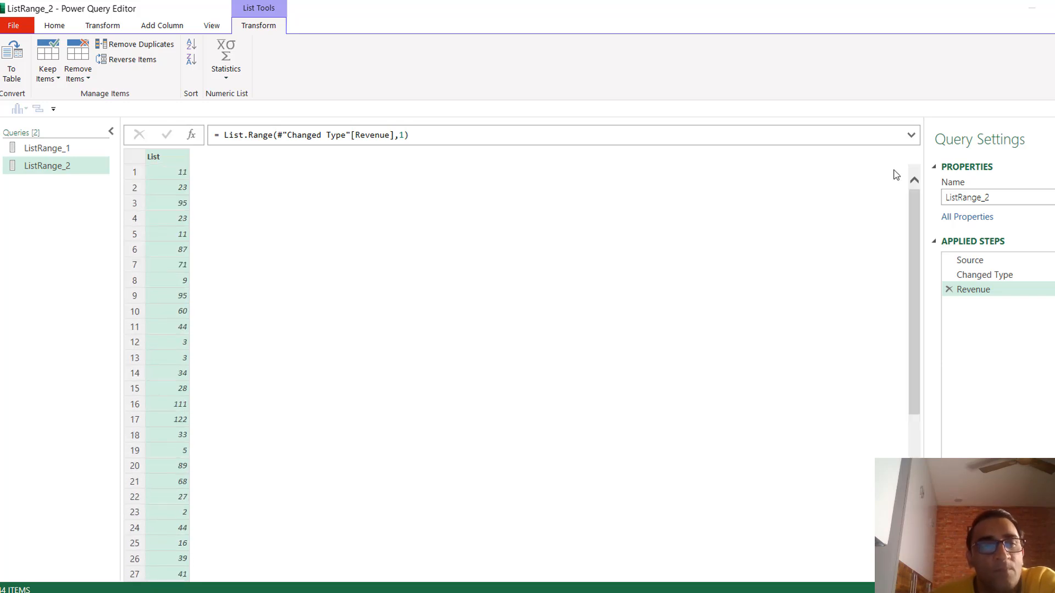
left_click_drag(915, 297, 923, 226)
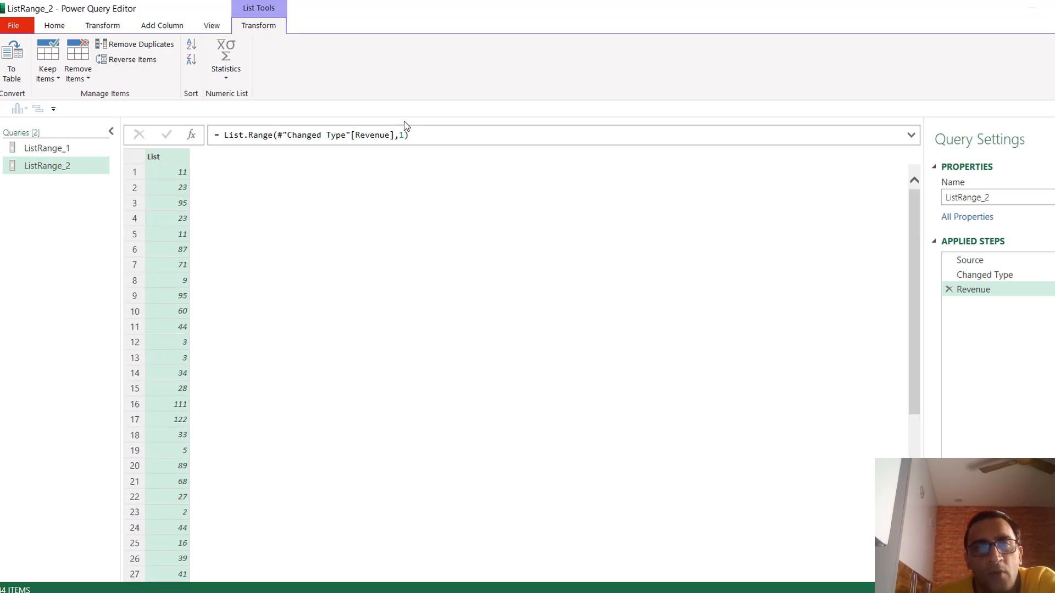
Set the offset in ListRange_2's List.Range formula to 21 and apply it
left_click(404, 135)
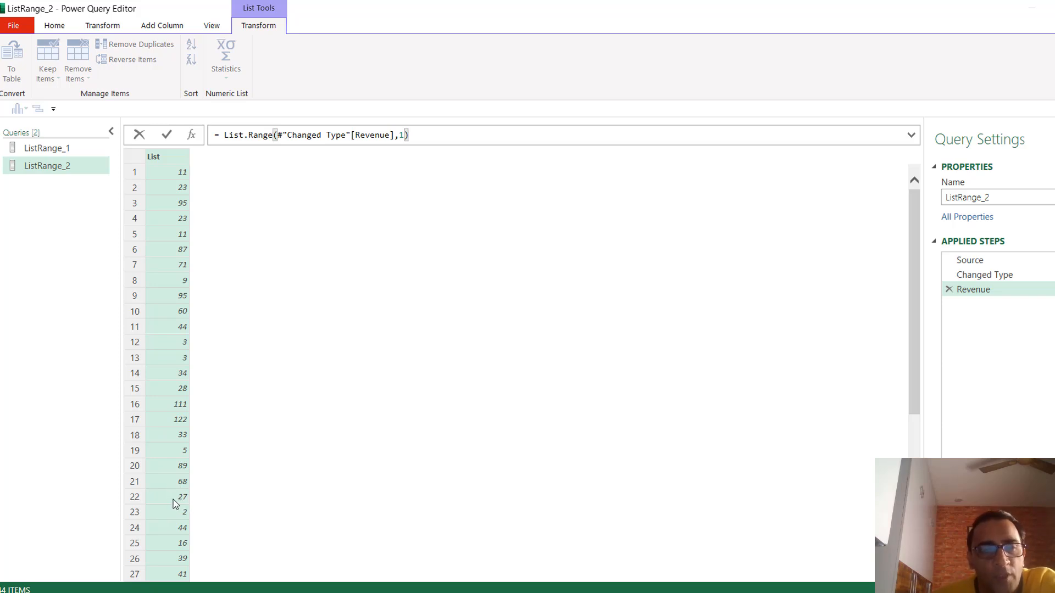
key("BackSpace")
type("21")
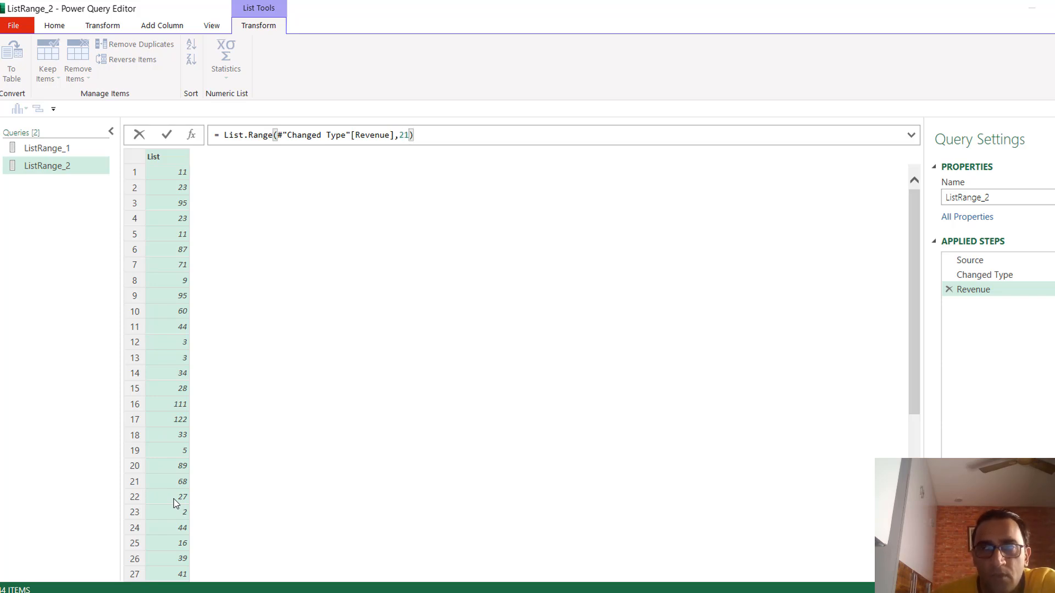
key("Return")
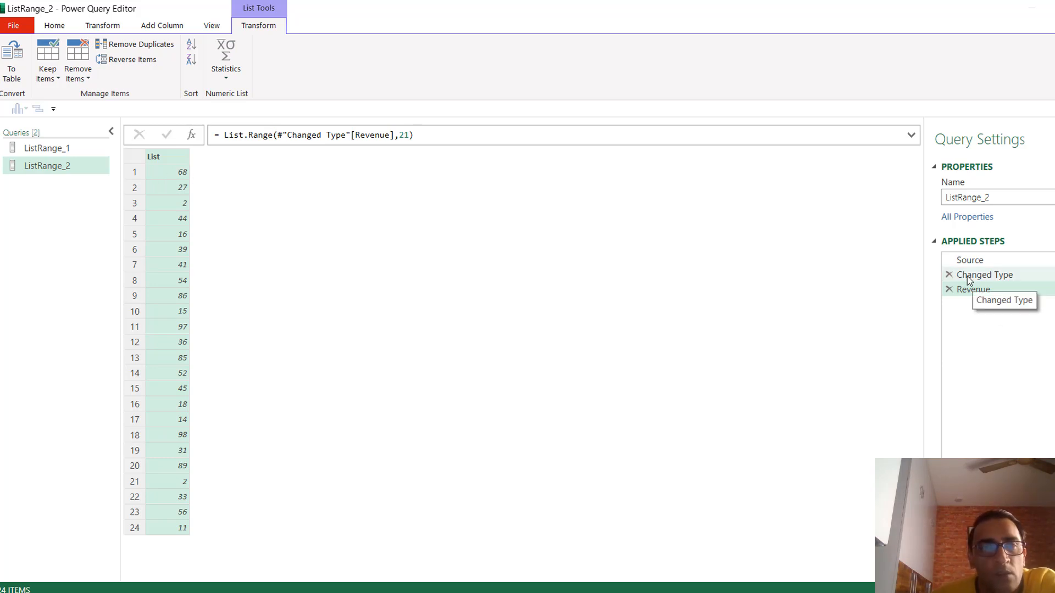
Set the offset in ListRange_2's List.Range formula to 0, apply it, and review the list from start to end
left_click(422, 135)
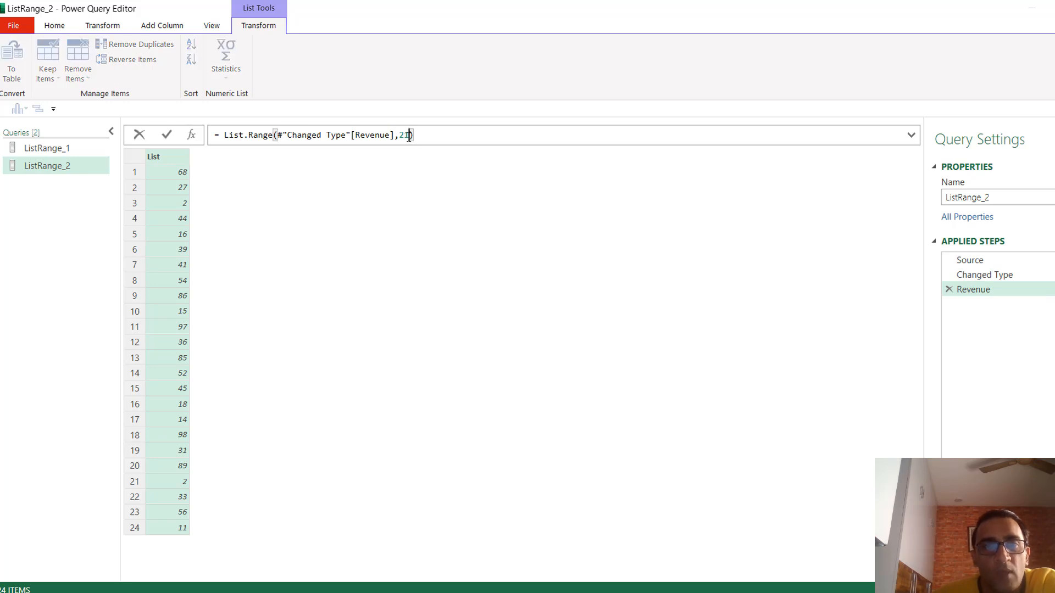
key("BackSpace")
type("0")
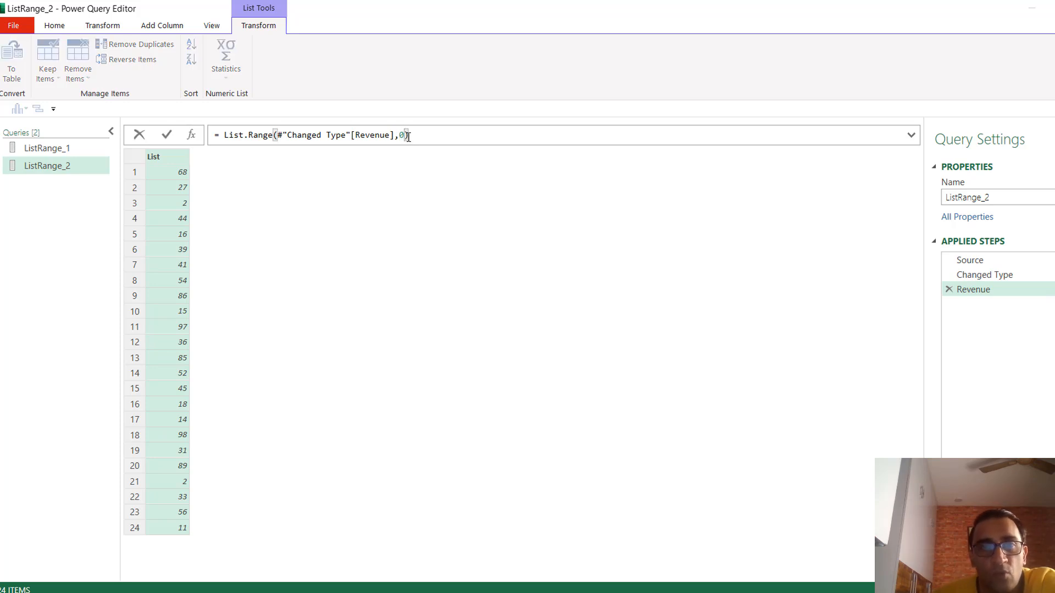
key("Return")
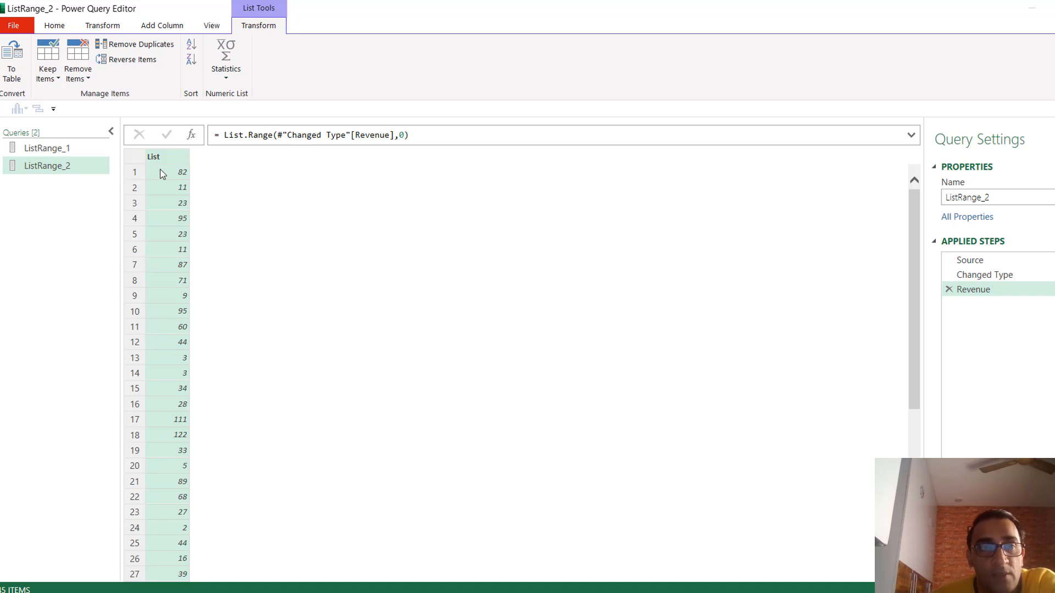
left_click_drag(914, 265, 914, 412)
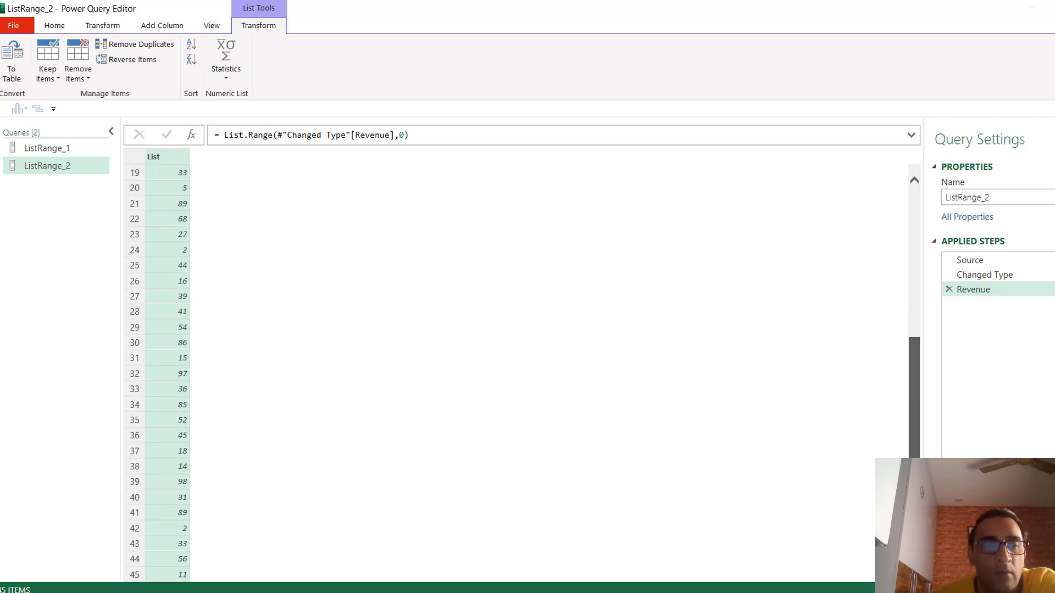
scroll(899, 295, "up", 4)
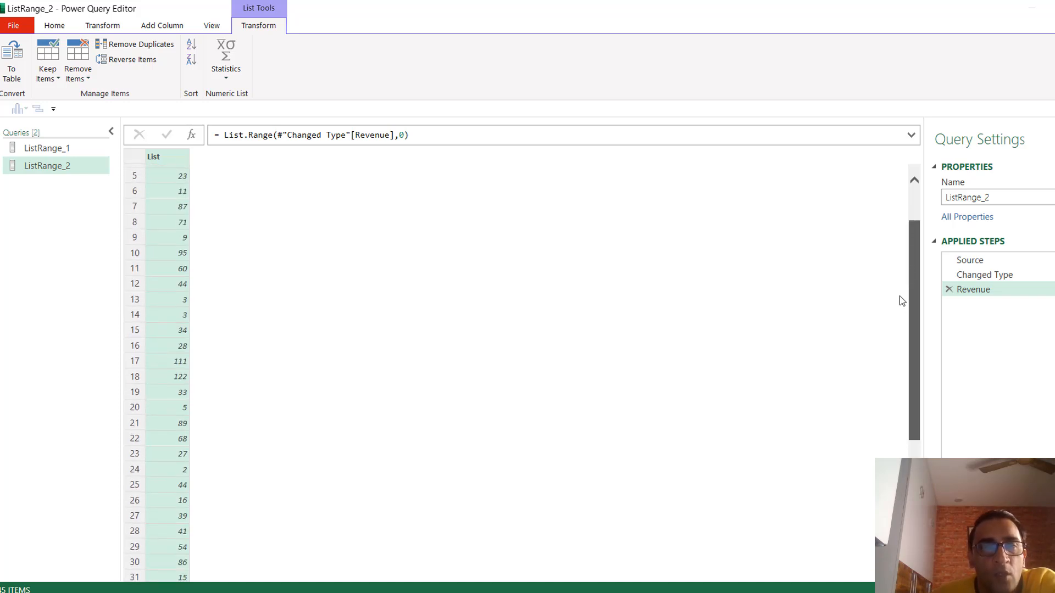
scroll(898, 295, "down", 4)
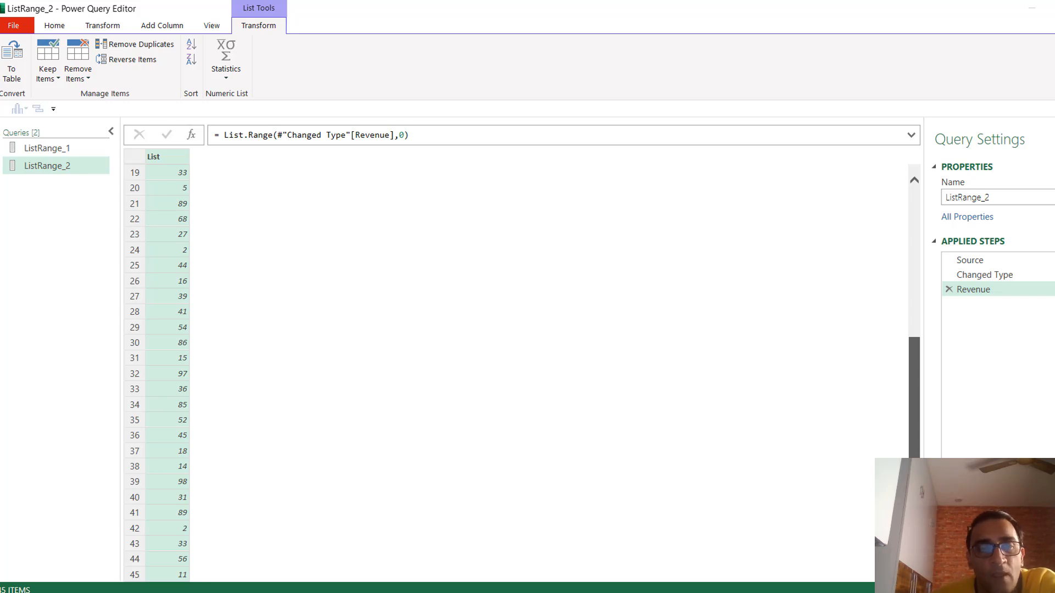
scroll(914, 384, "up", 6)
Set the offset in ListRange_2's List.Range formula to 22 and apply it
double_click(402, 137)
type("22")
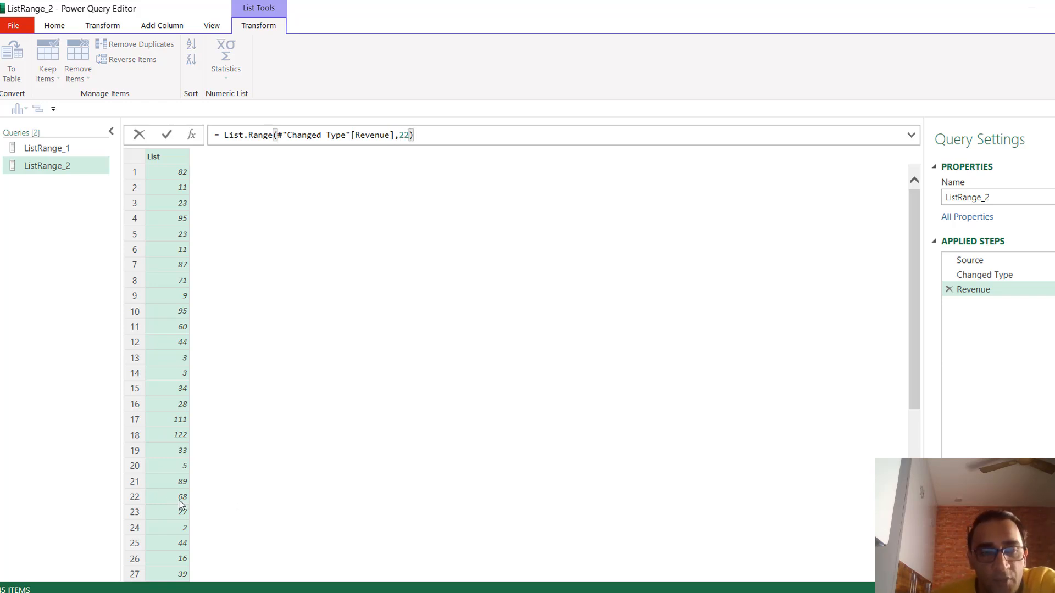
key("Return")
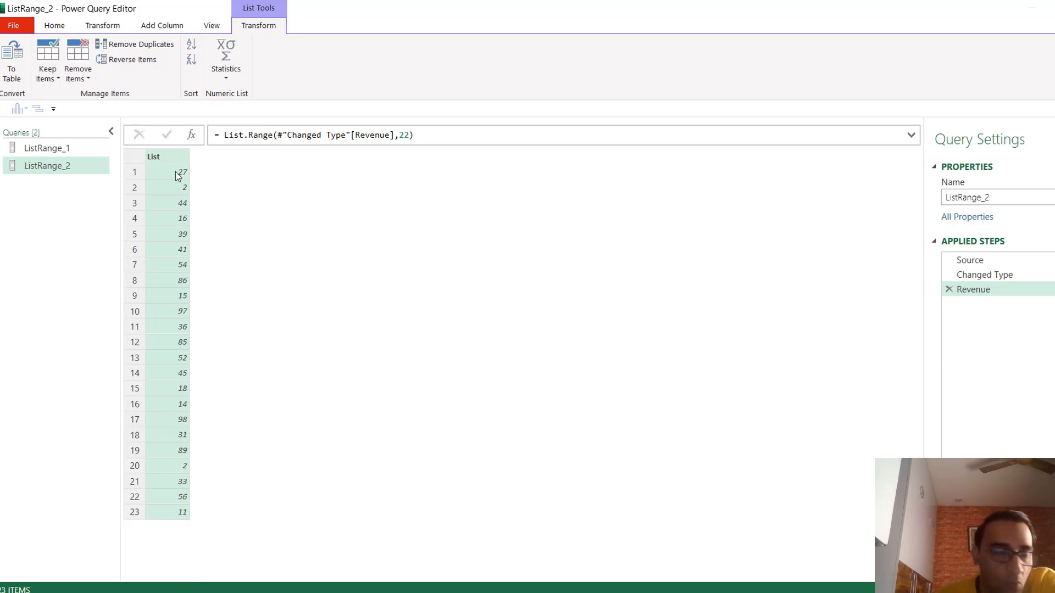
Set the offset in ListRange_2's List.Range formula back to 21 and apply it
left_click(410, 136)
key("BackSpace")
type("1")
key("Return")
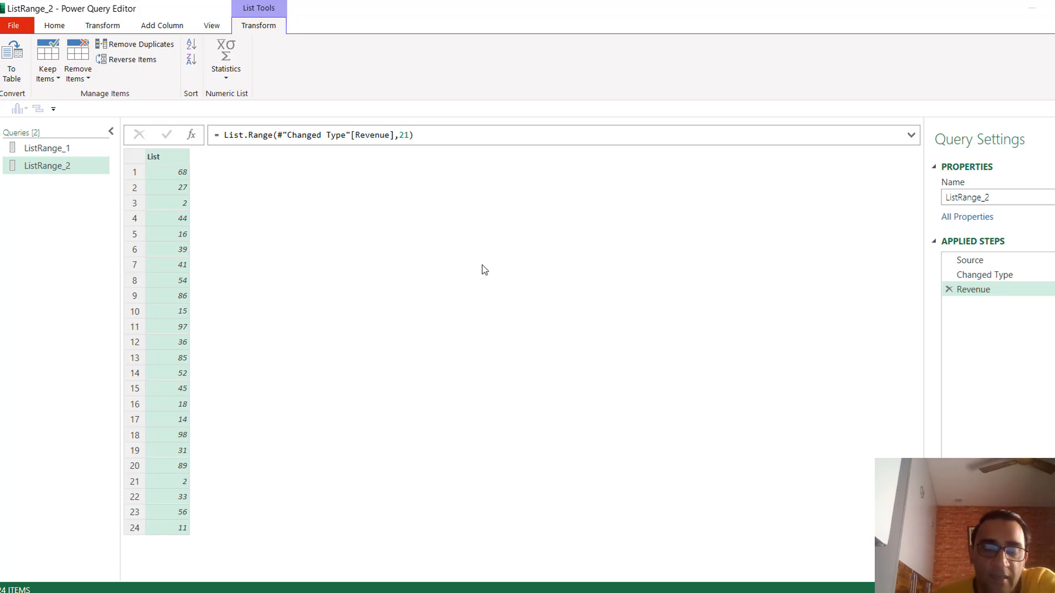
Close the Power Query Editor with ListRange_2's changes kept and return to the Excel workbook
left_click(404, 135)
double_click(407, 135)
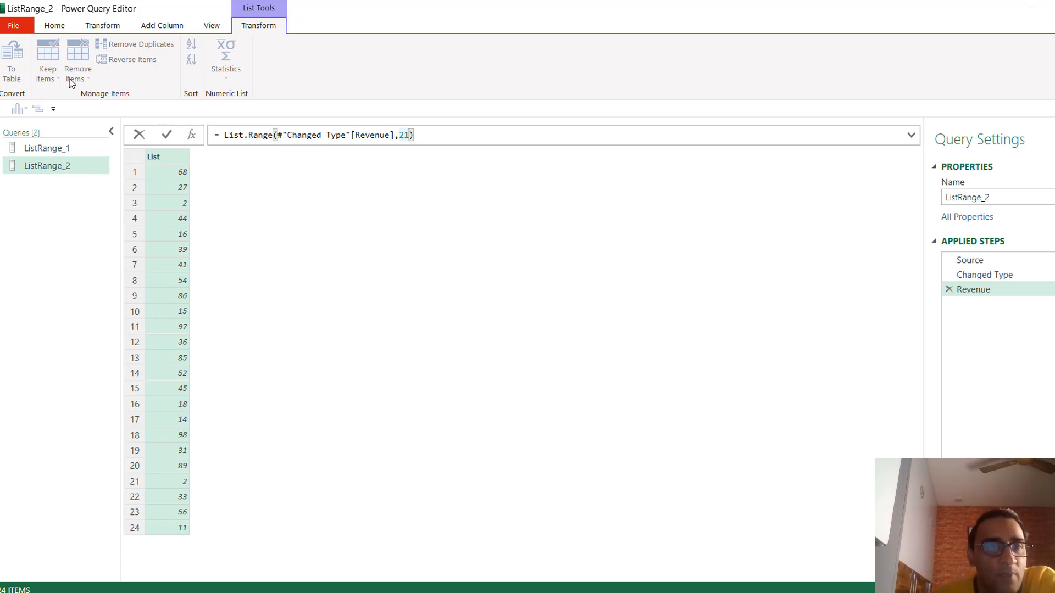
left_click(1054, 7)
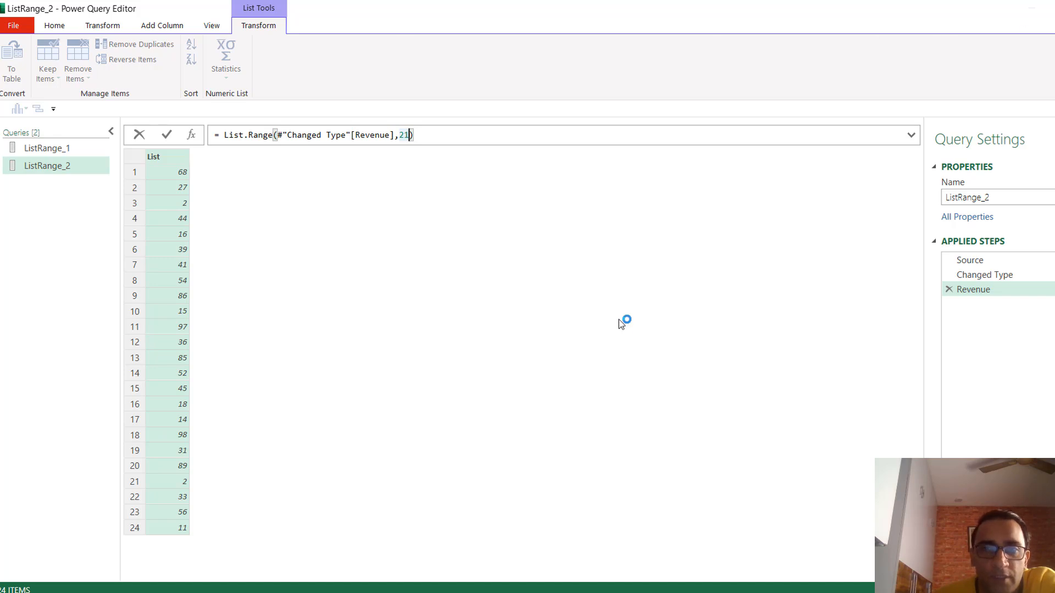
left_click(571, 330)
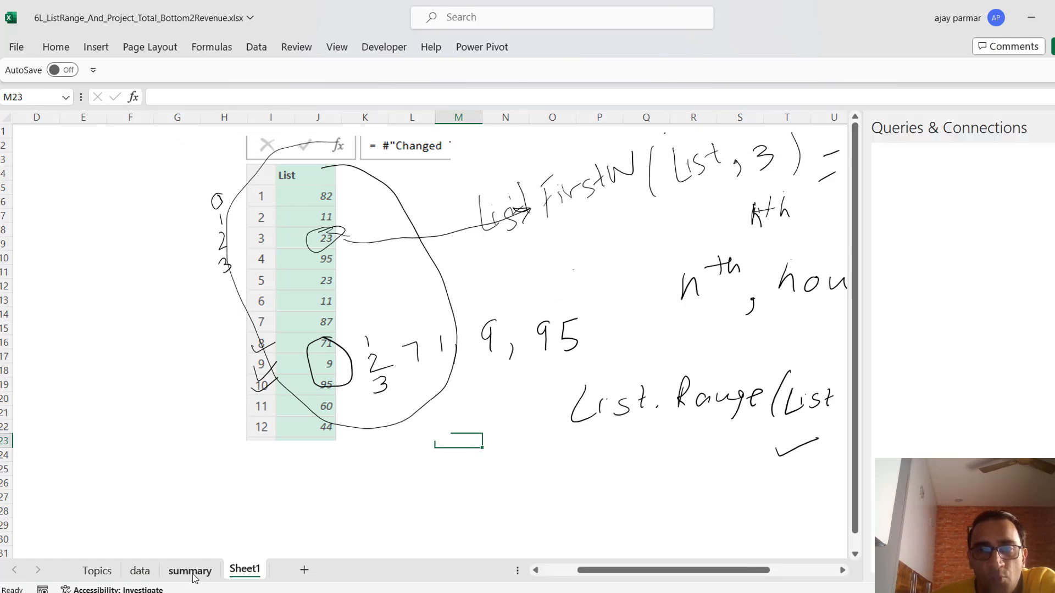
On the data sheet, clear all ticket records from row 18 down to the last row of the ticket table
left_click(192, 575)
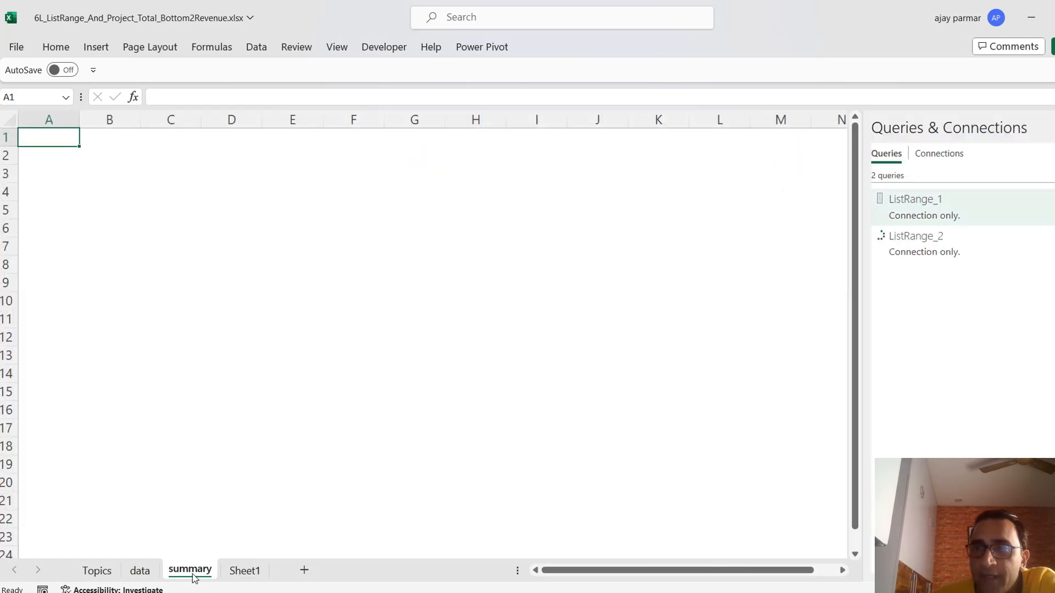
left_click(234, 245)
left_click(140, 571)
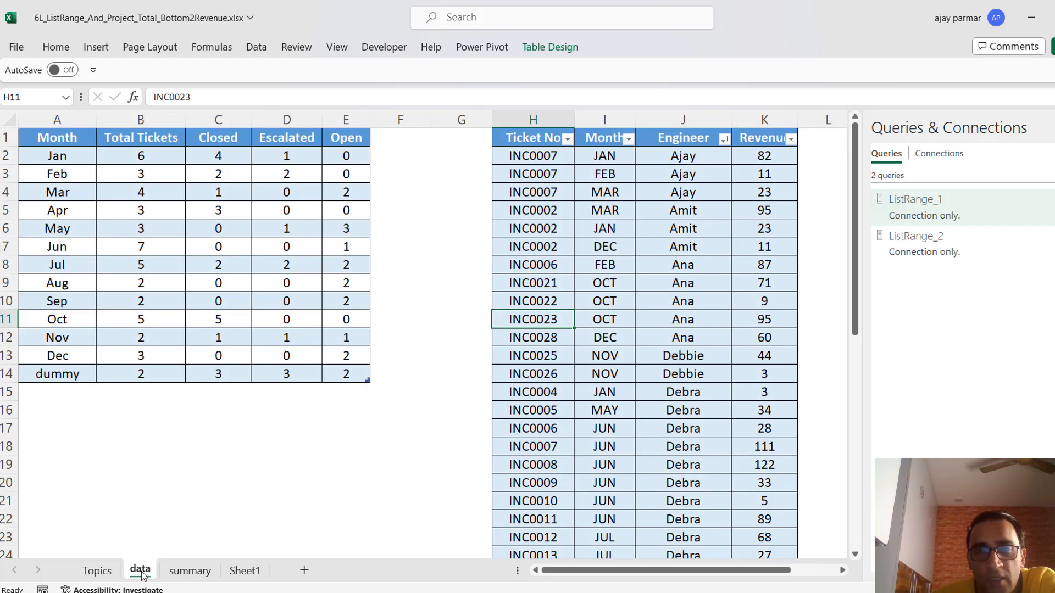
left_click(634, 336)
left_click(771, 328)
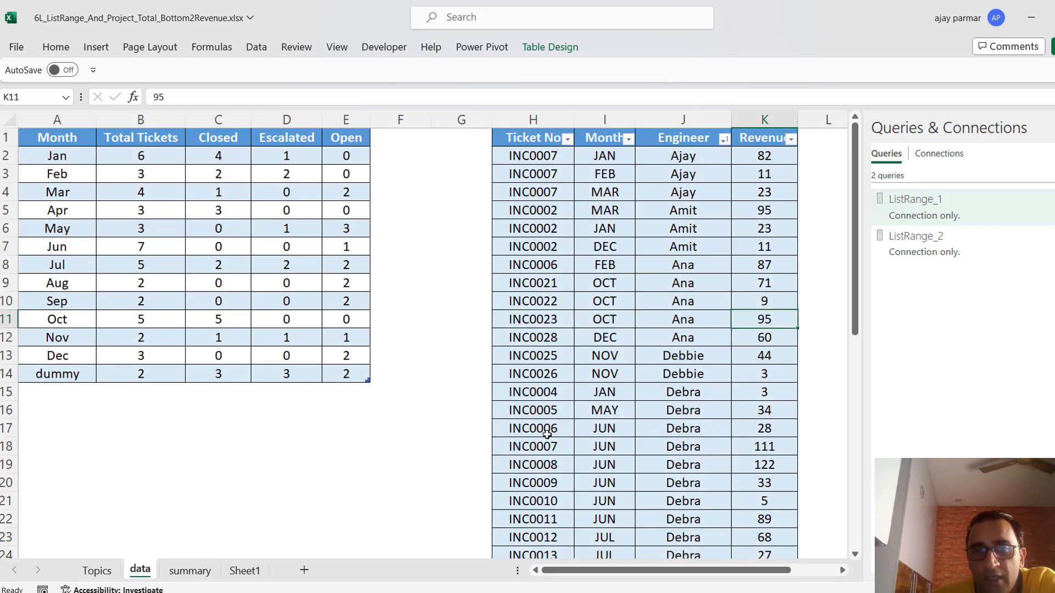
left_click(527, 448)
key("ctrl+shift+Right")
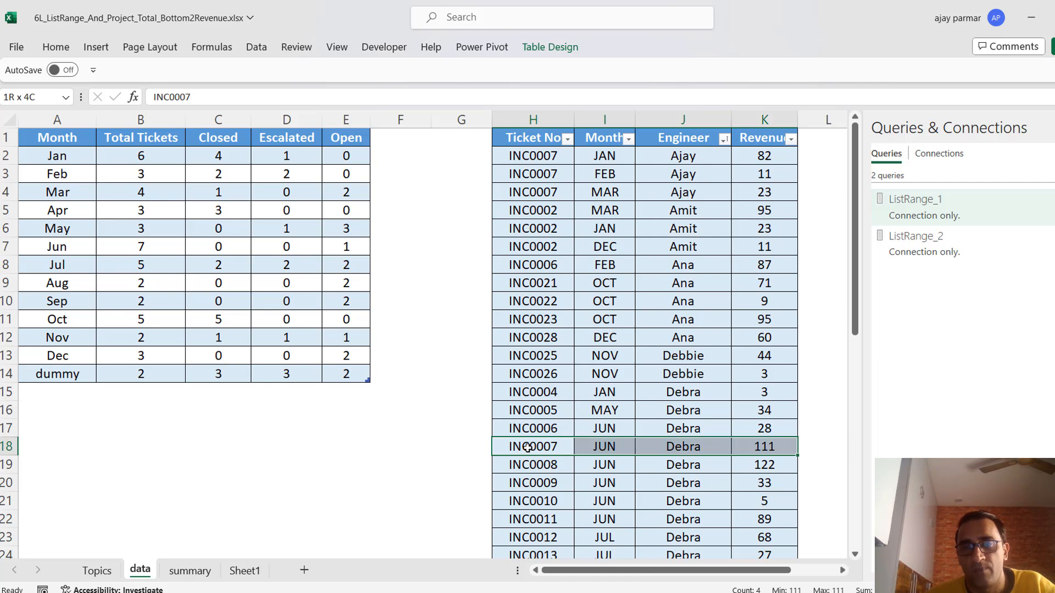
key("ctrl+shift+Down")
key("Delete")
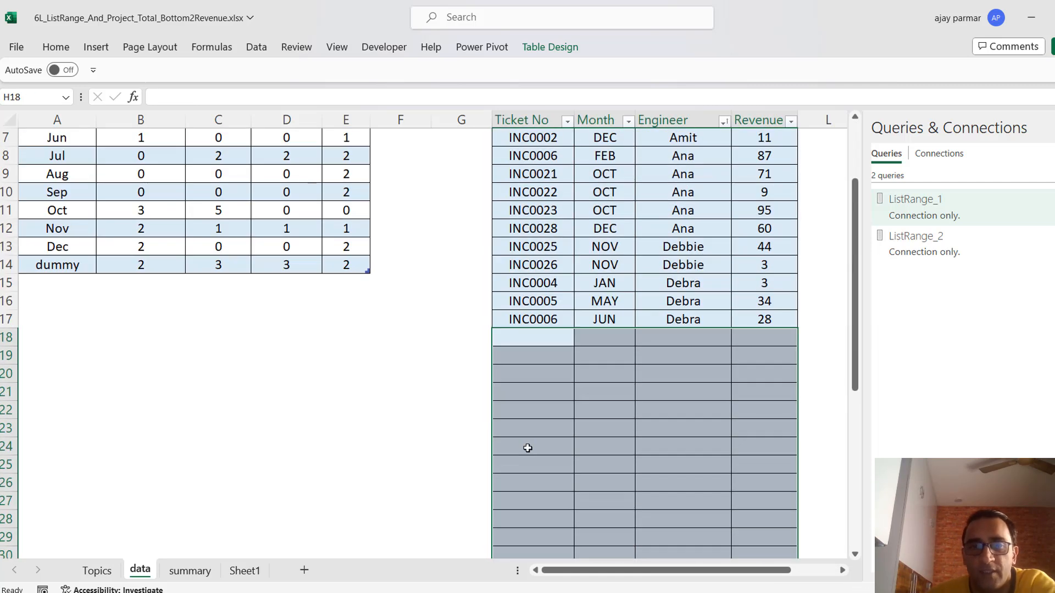
left_click(533, 371)
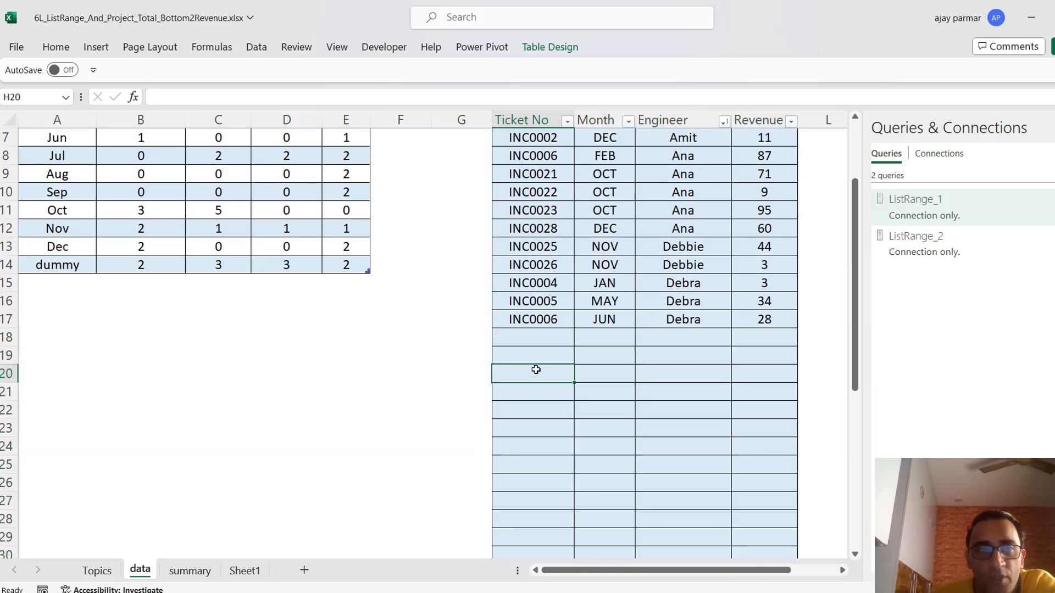
Open the ListRange_1 query in the Power Query Editor and refresh all query previews
right_click(944, 205)
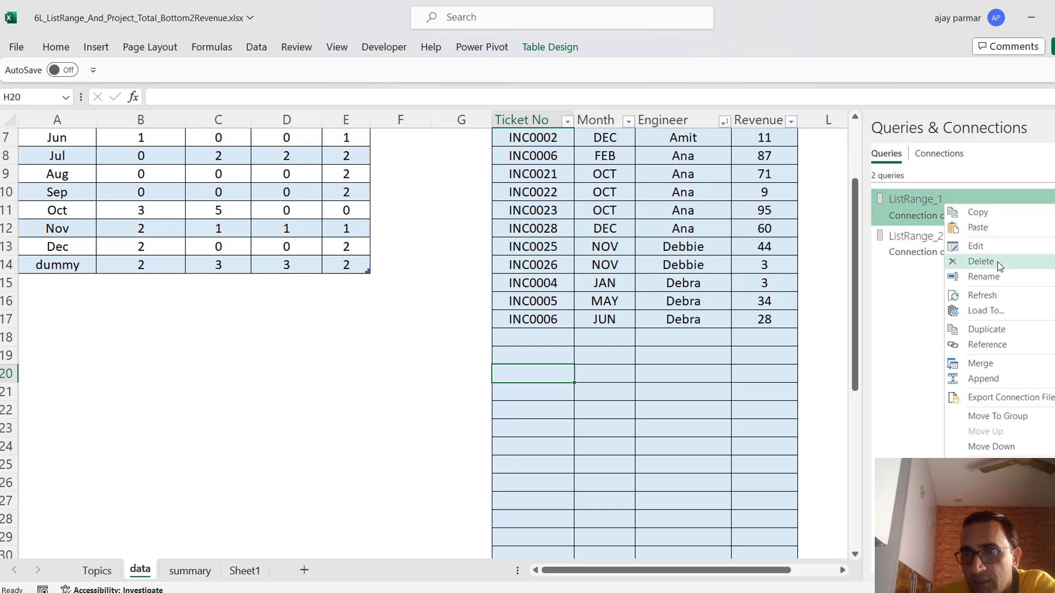
left_click(983, 247)
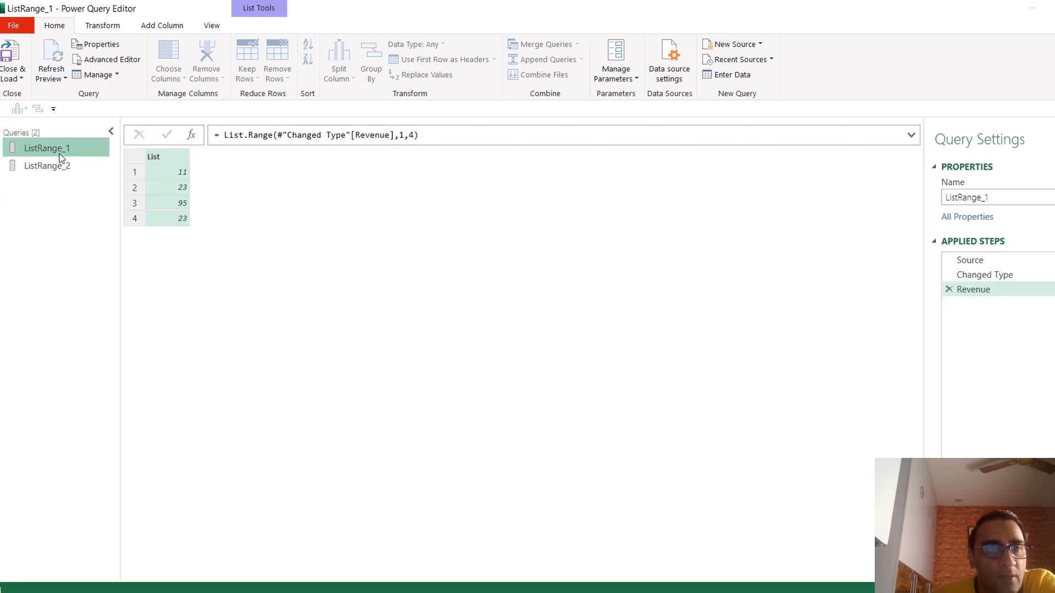
left_click(53, 23)
left_click(55, 78)
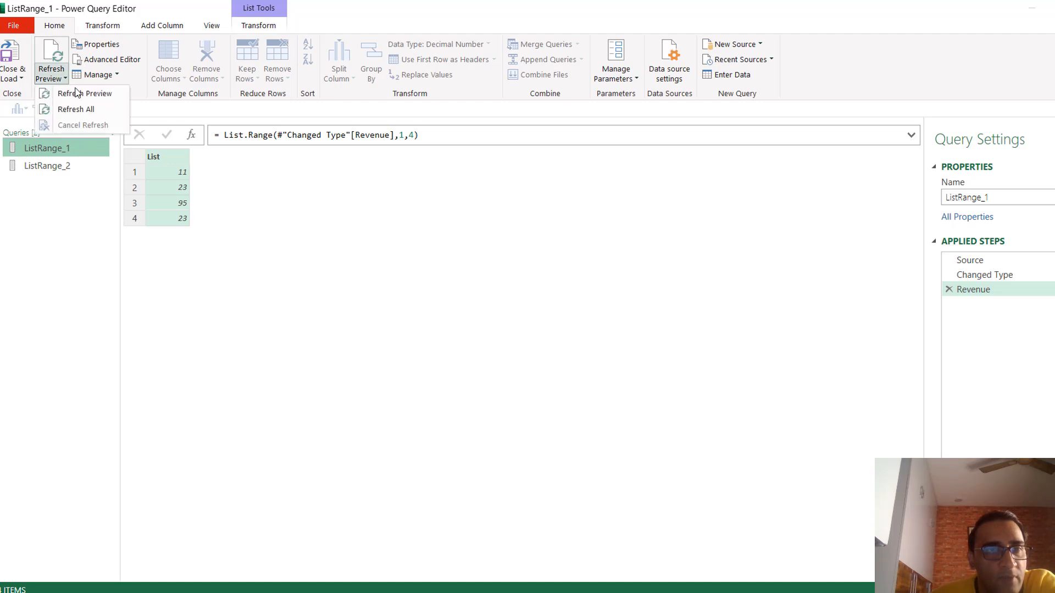
left_click(77, 109)
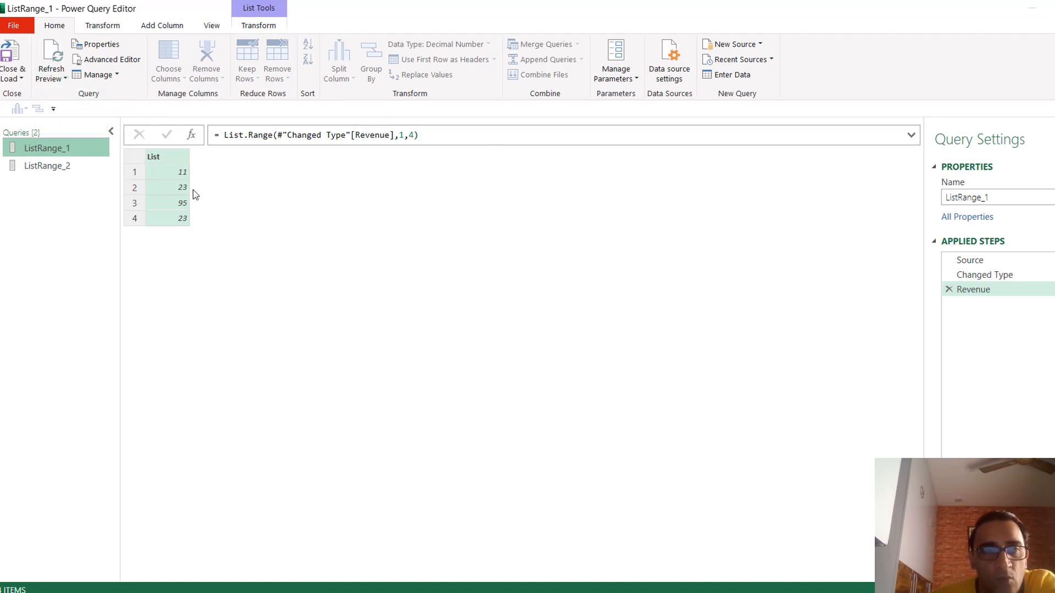
left_click(416, 135)
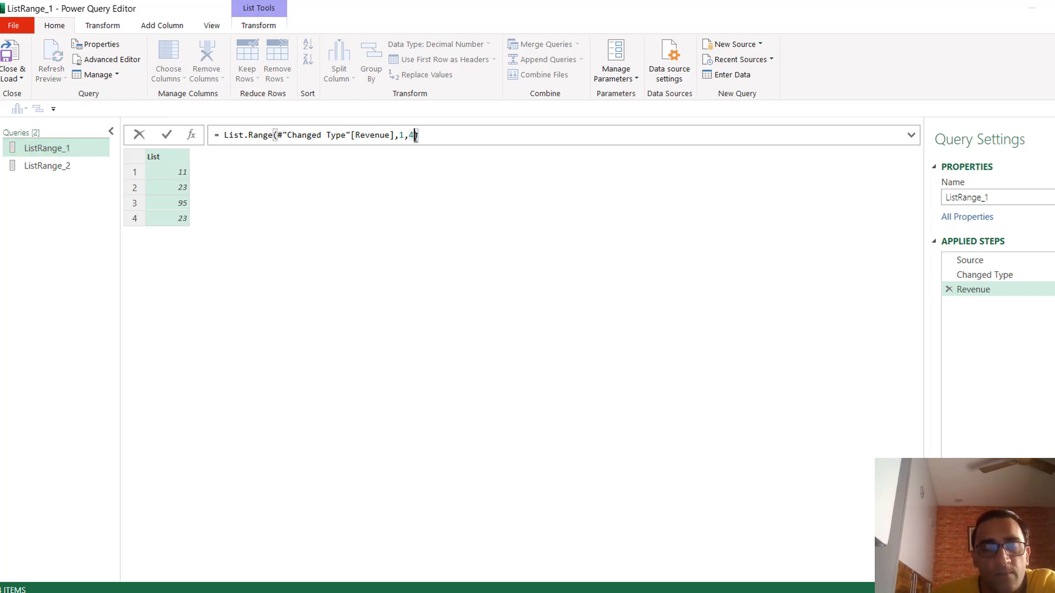
key("BackSpace")
key("BackSpace")
key("BackSpace")
type("0")
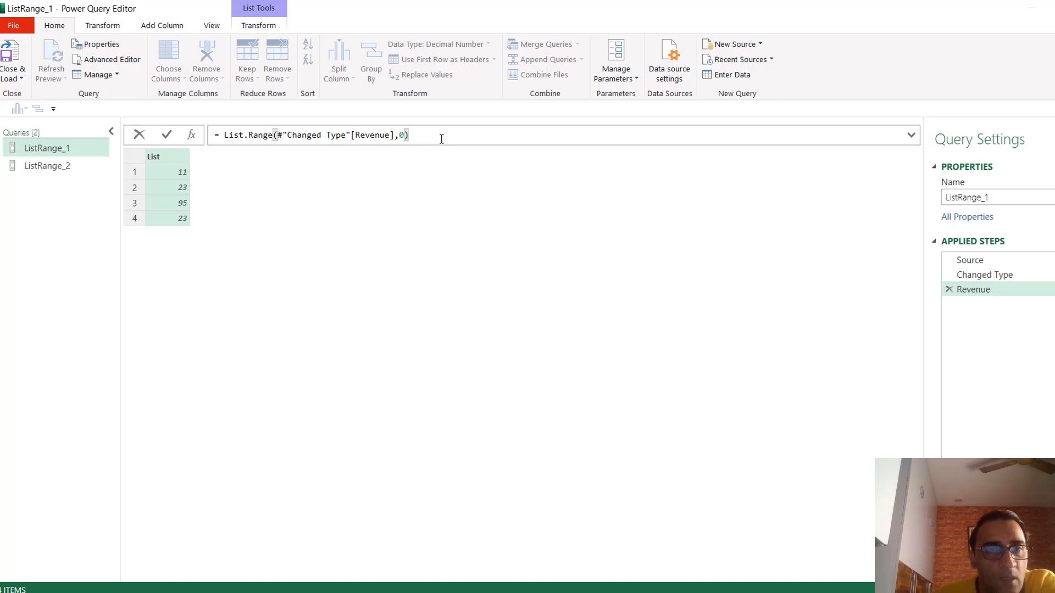
key("Escape")
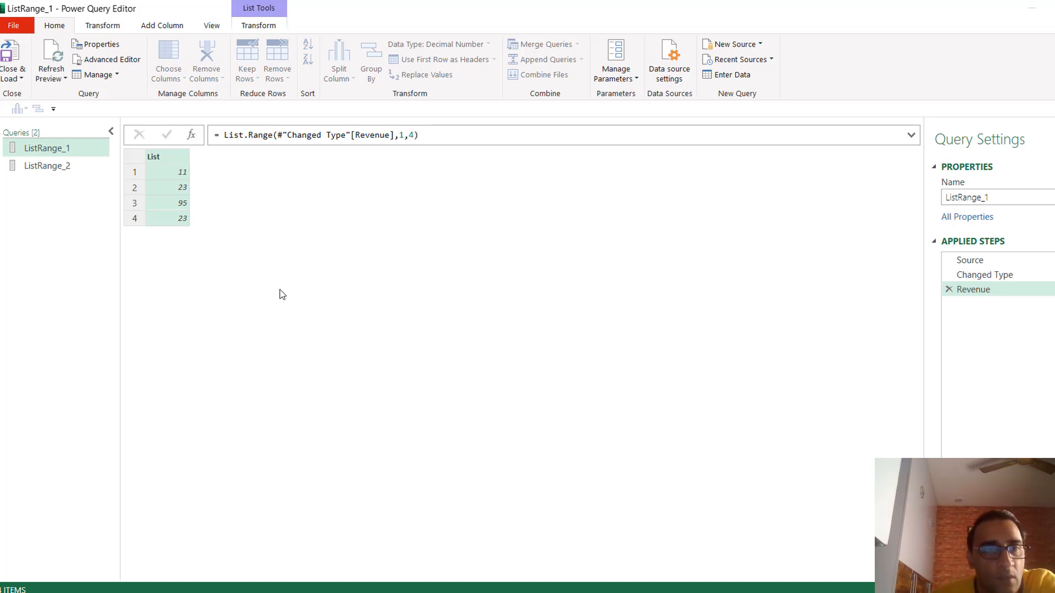
Set the offset in ListRange_2's List.Range formula to 0 and apply it
left_click(53, 170)
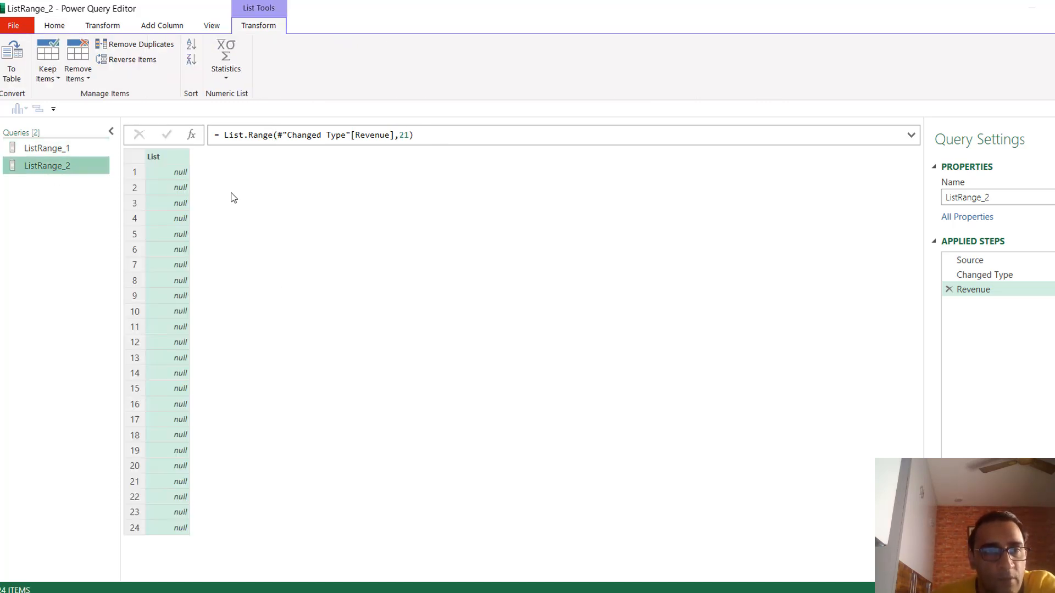
left_click(410, 135)
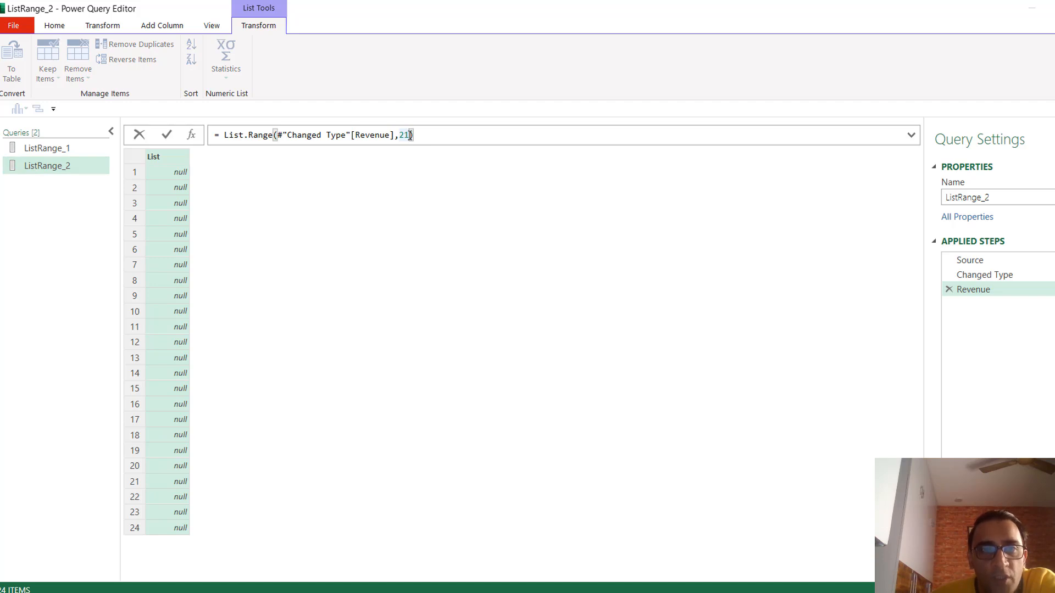
key("BackSpace")
key("BackSpace")
type("0")
key("Return")
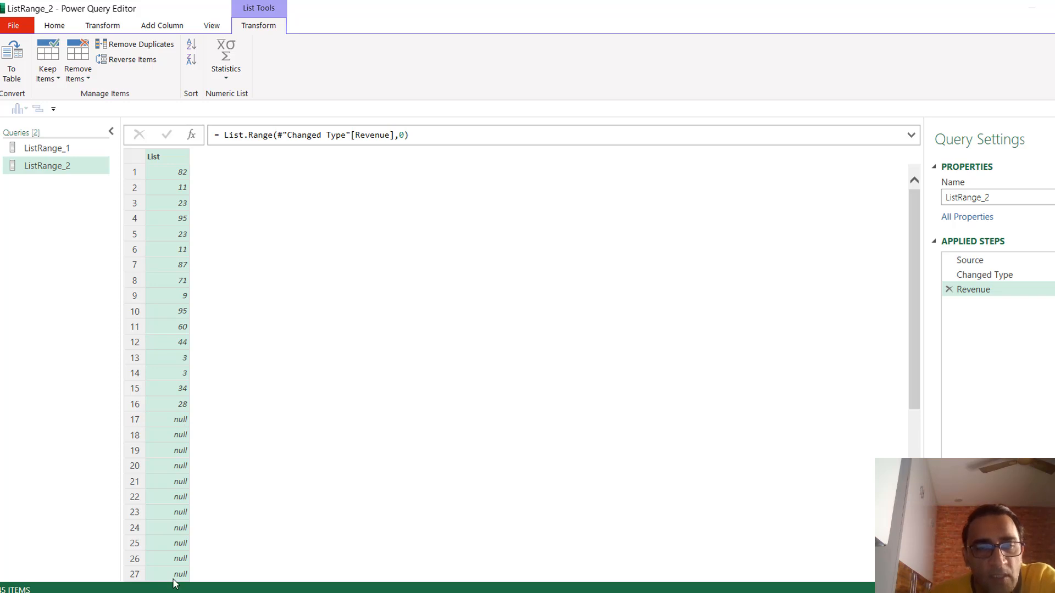
Refresh all query previews with the ListRange_2 query selected
left_click(49, 27)
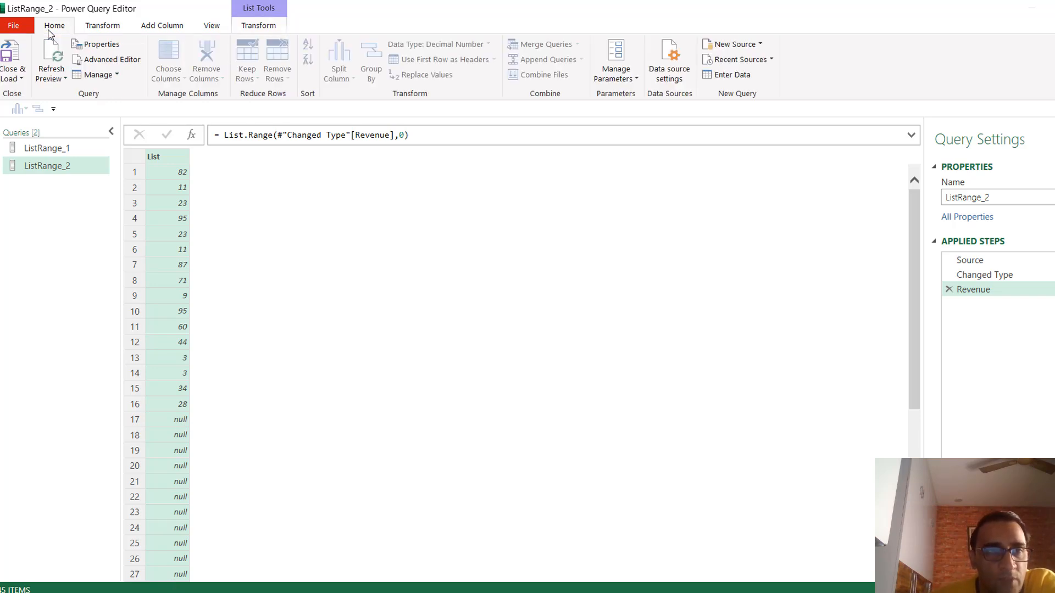
left_click(63, 80)
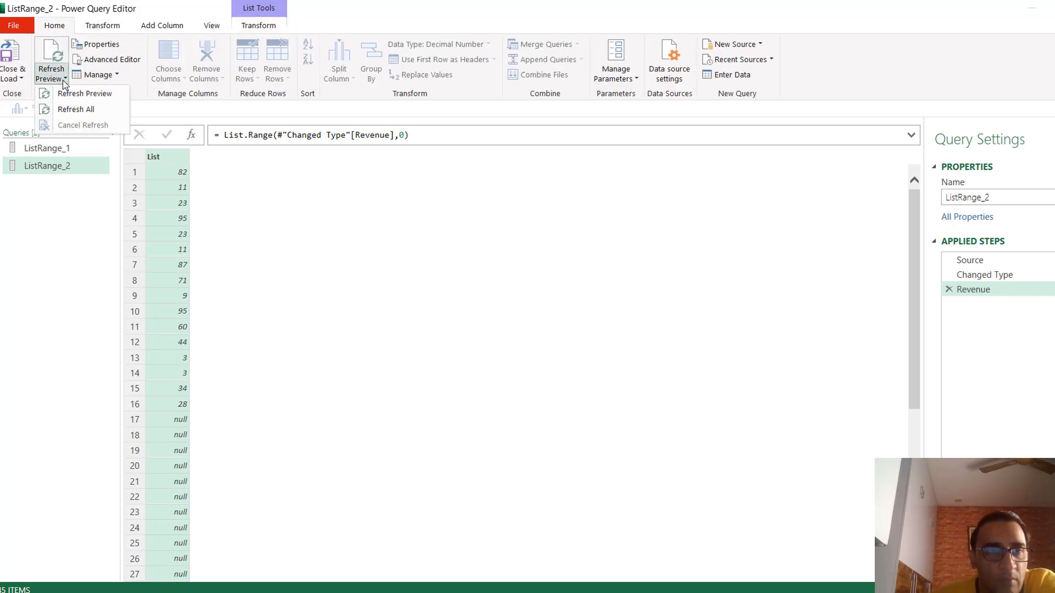
left_click(77, 109)
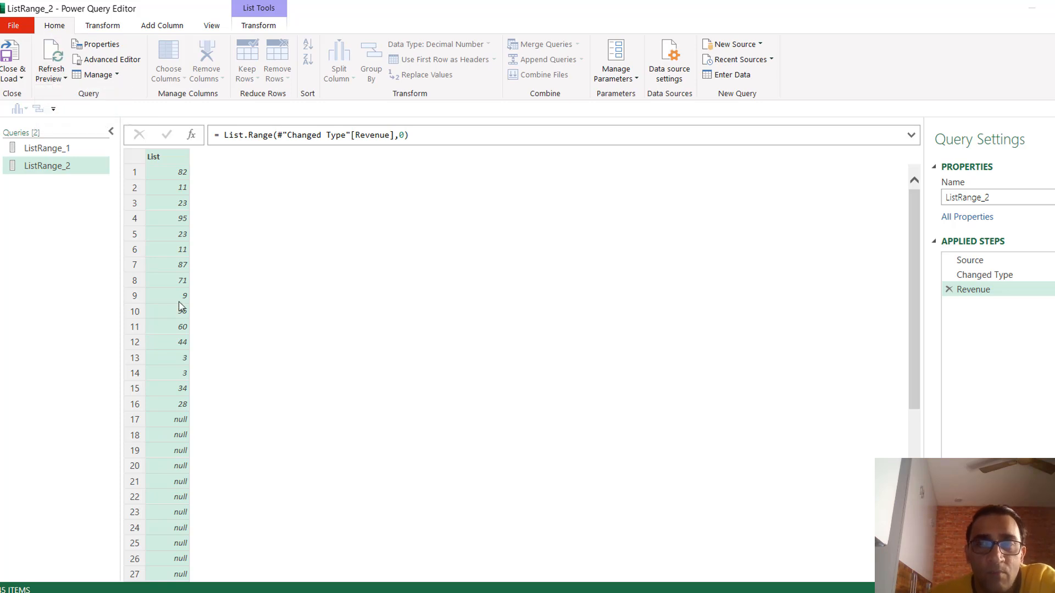
Inspect the null items down to the end of ListRange_2's list, and close the Power Query Editor keeping the changes
left_click(164, 435)
left_click(175, 421)
left_click(174, 438)
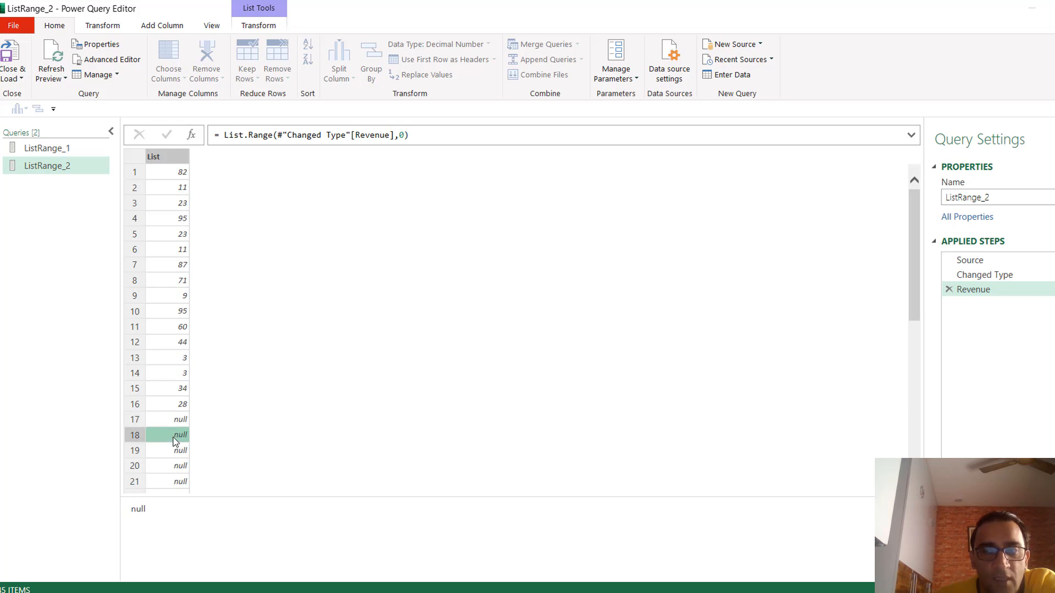
left_click_drag(911, 260, 918, 464)
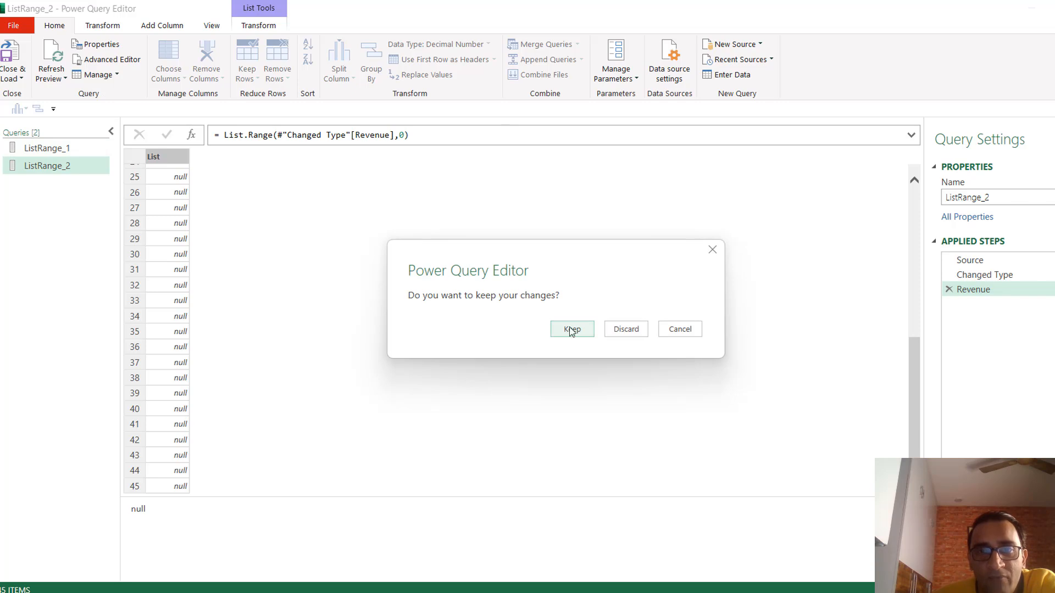
left_click(569, 332)
key("alt+Tab")
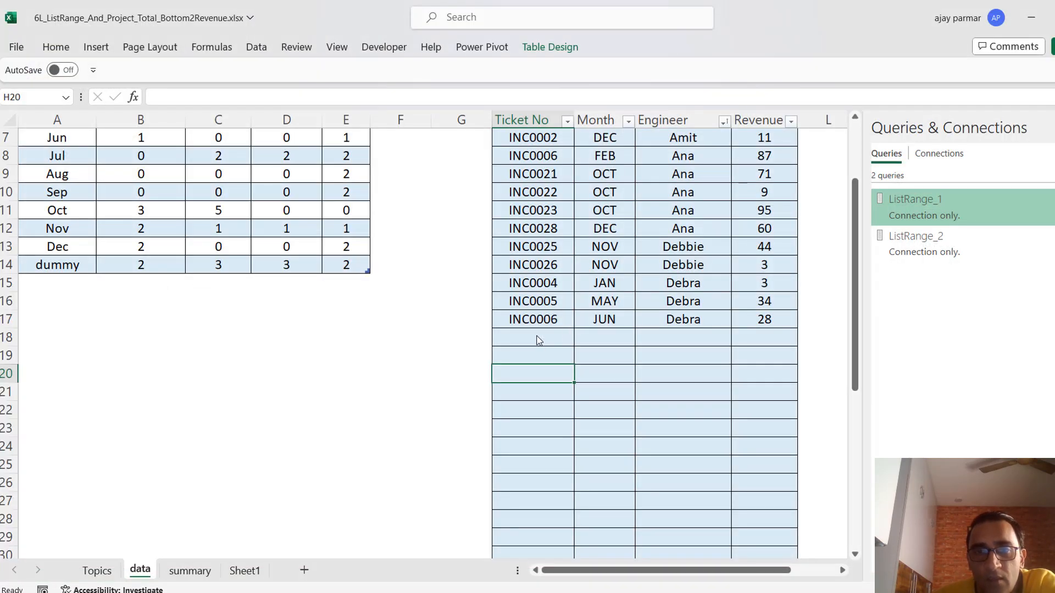
Shrink the ticket table on the data sheet so that it ends at row 17, the last filled record
left_click(593, 341)
key("Down")
key("Down")
key("Down")
key("Down")
key("Down")
key("Down")
key("Down")
key("Down")
key("Down")
key("Down")
key("Down")
key("Down")
key("Down")
key("Down")
key("Down")
key("Down")
key("Down")
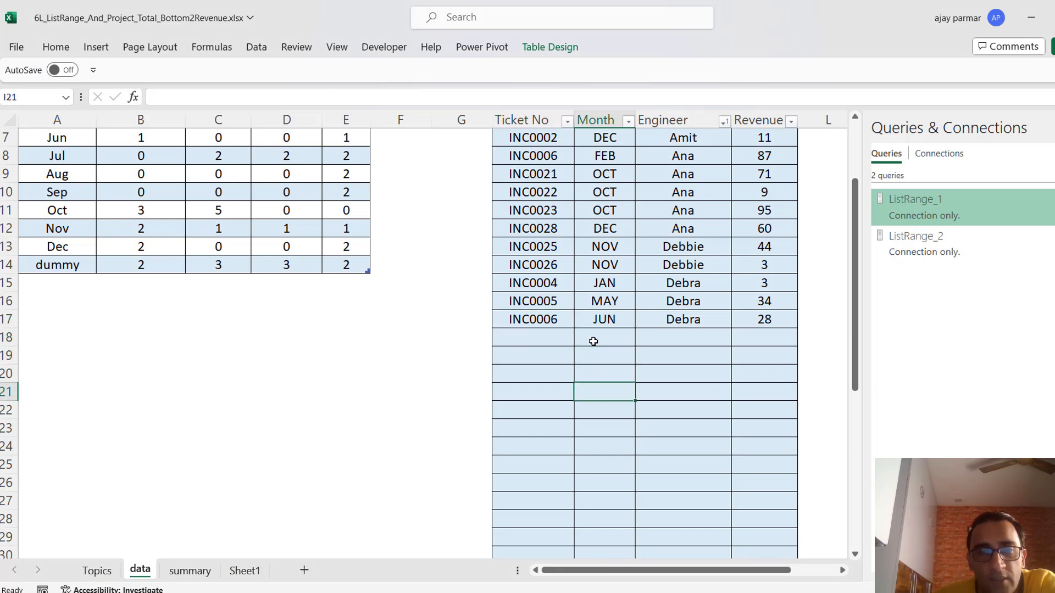
key("Down")
key("Down")
key("Down")
key("Down")
key("Down")
key("Down")
key("Down")
key("Down")
key("Down")
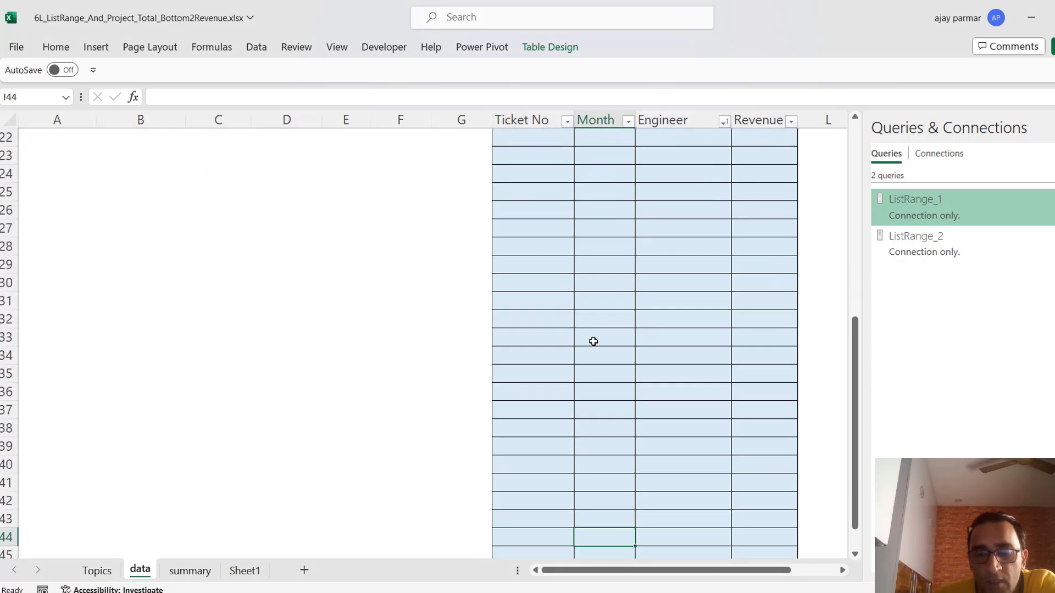
key("Down")
key("Down")
key("Down")
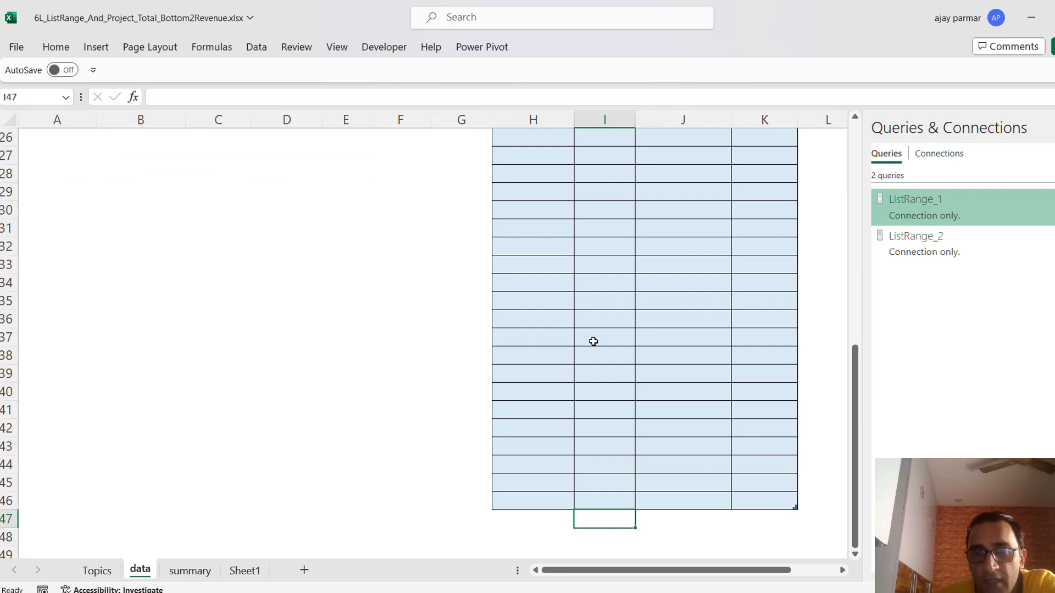
left_click_drag(794, 507, 776, 384)
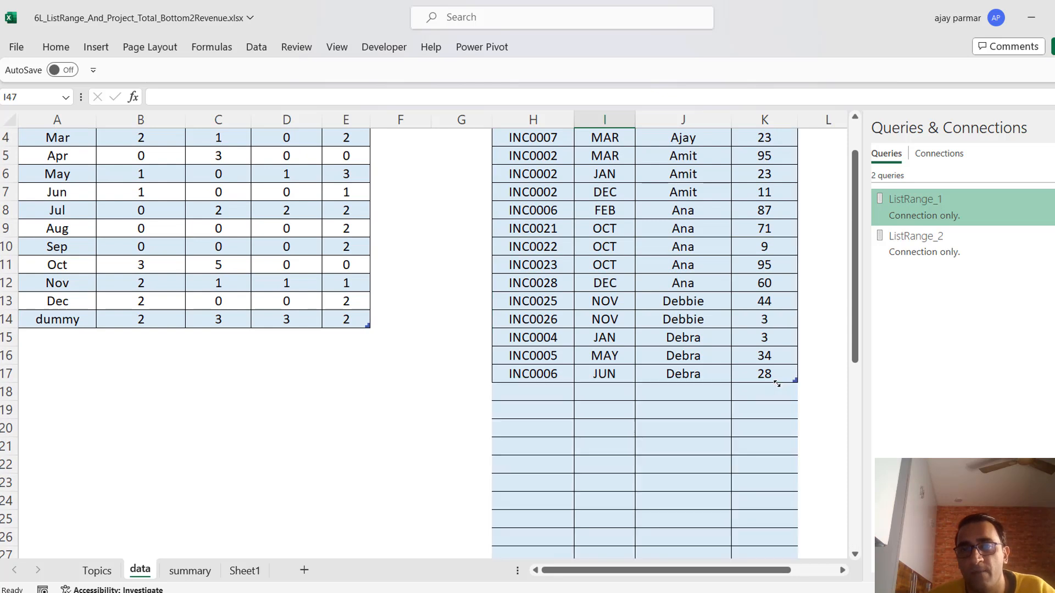
left_click(786, 402)
Check the ticket table's data range in the Resize Table dialog and confirm it as $H$1:$K$17
left_click(718, 337)
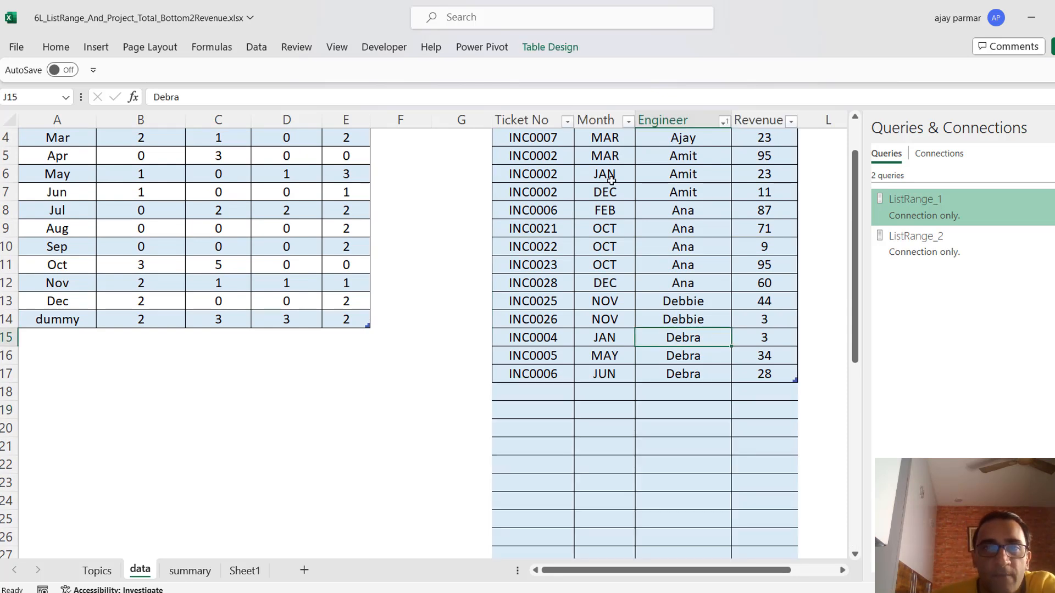
left_click(549, 46)
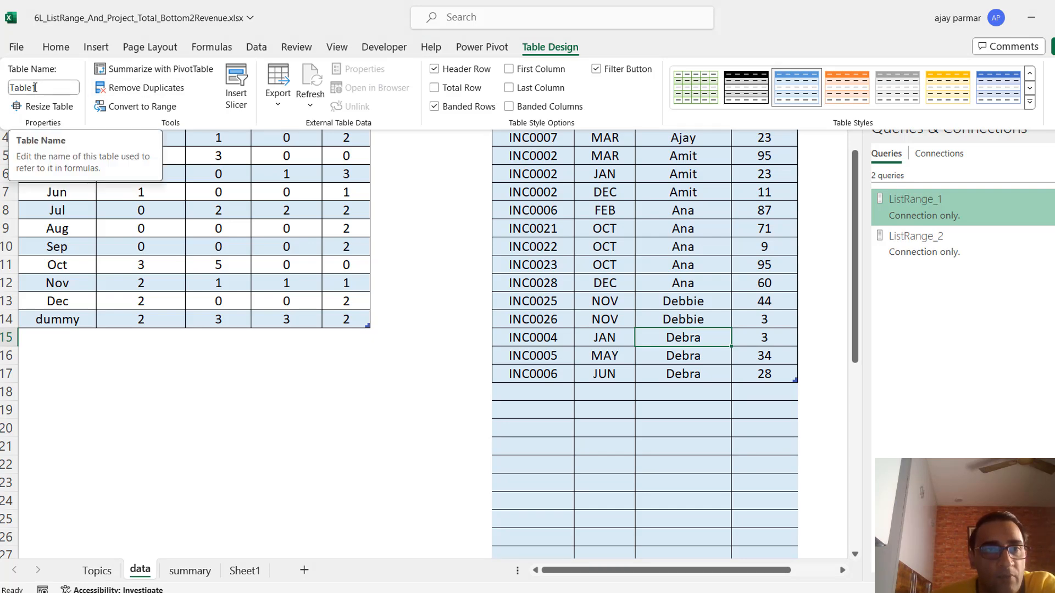
left_click(41, 106)
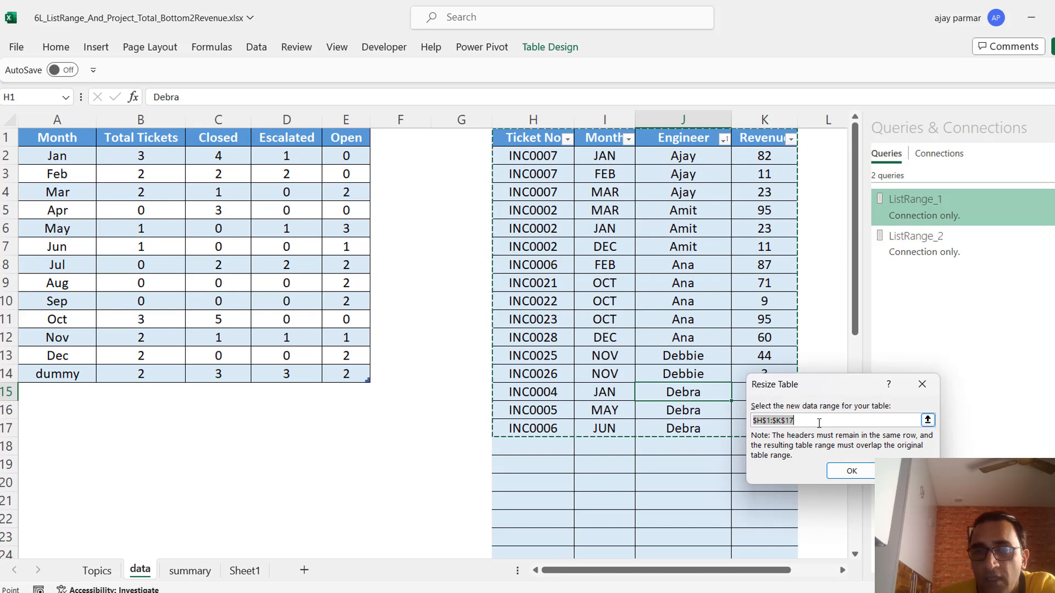
left_click(852, 471)
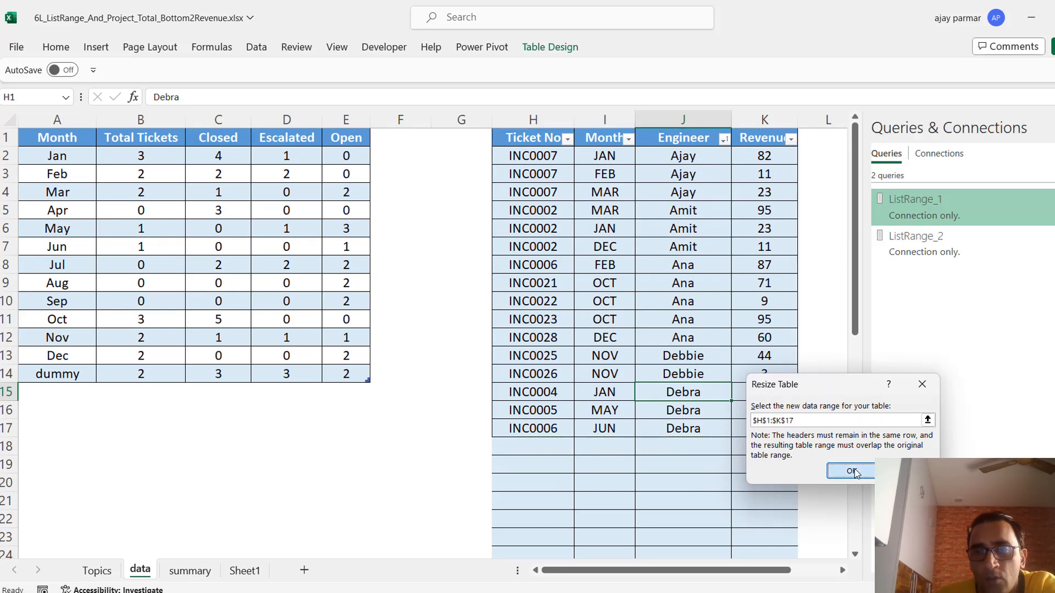
left_click(557, 438)
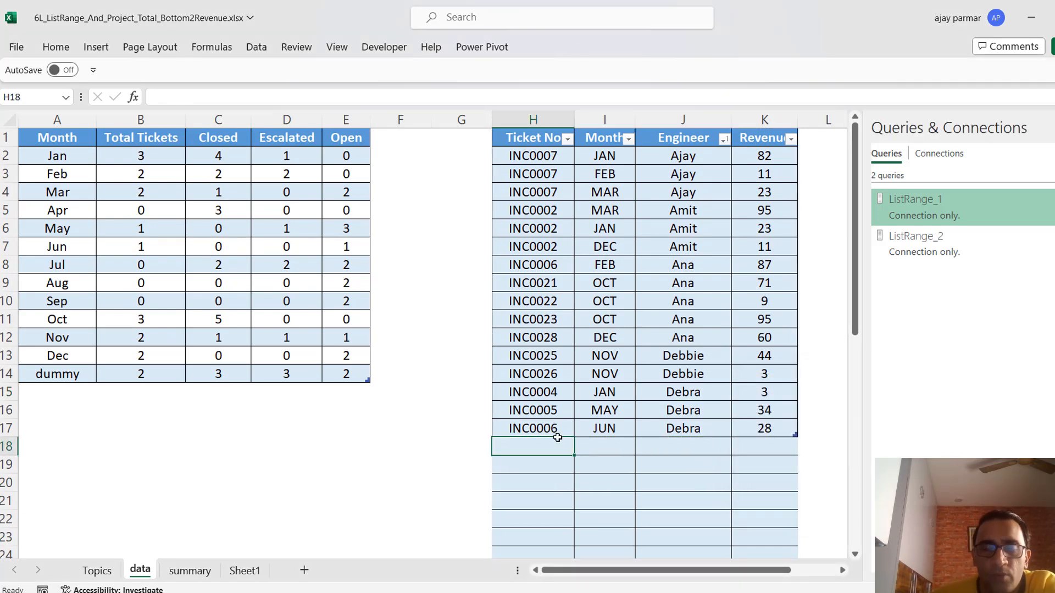
left_click(7, 446)
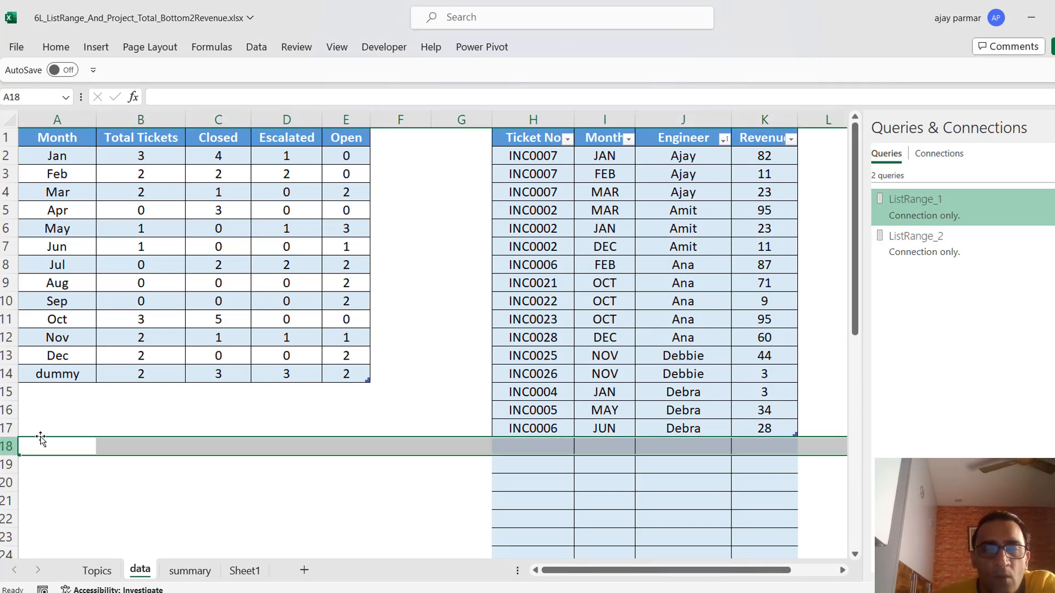
left_click(540, 446)
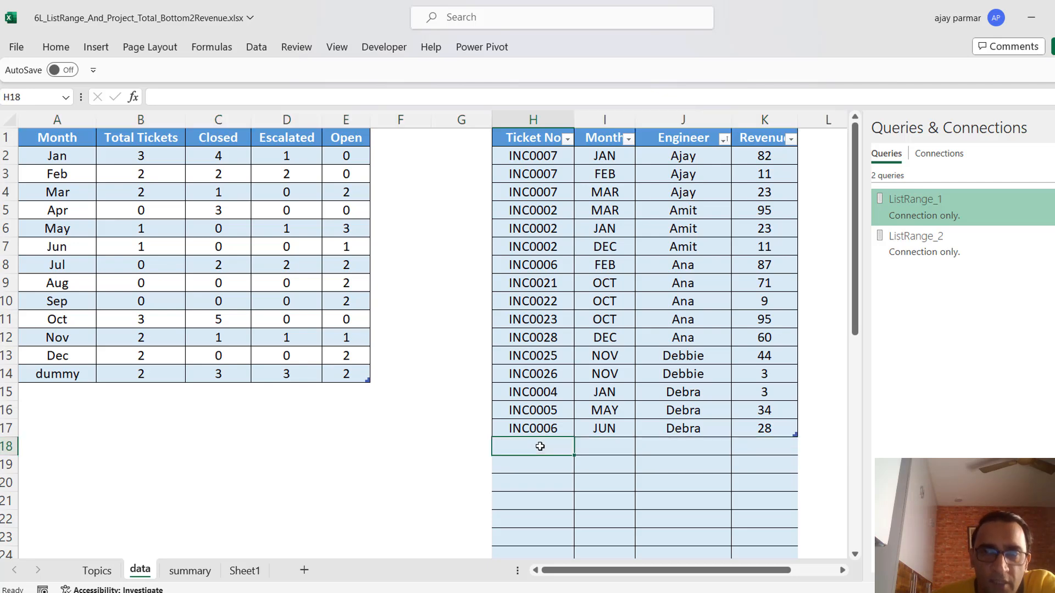
Open the ListRange_1 query in the Power Query Editor, switch to ListRange_2 and refresh all query previews
right_click(940, 205)
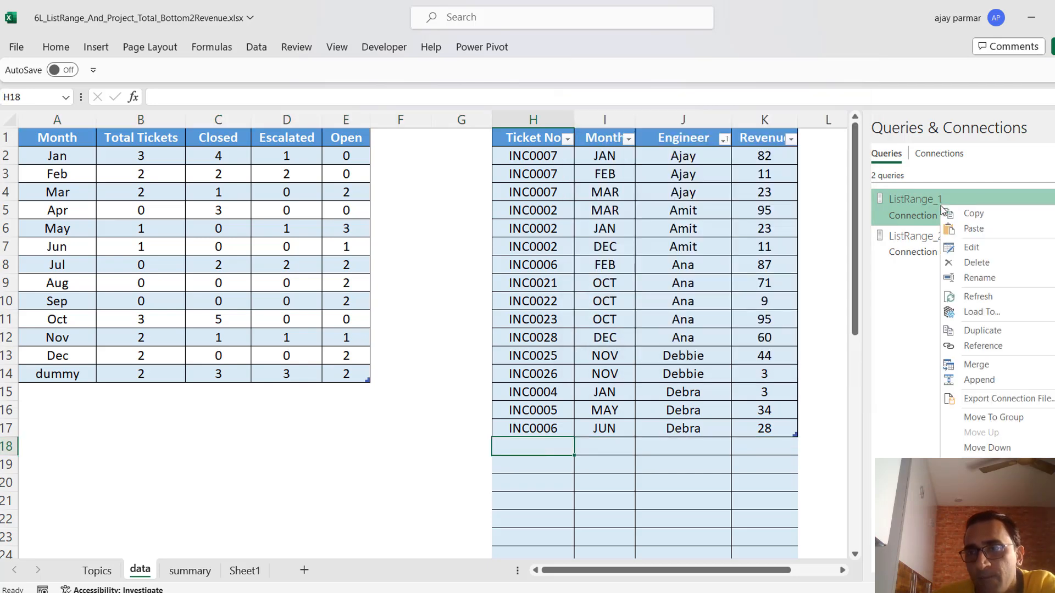
left_click(970, 248)
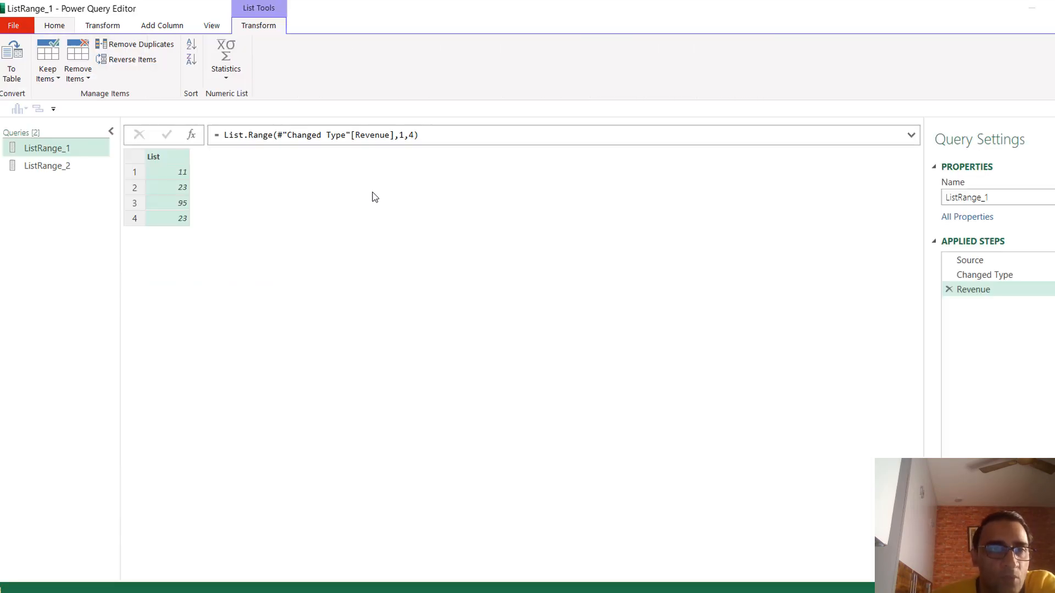
left_click(48, 165)
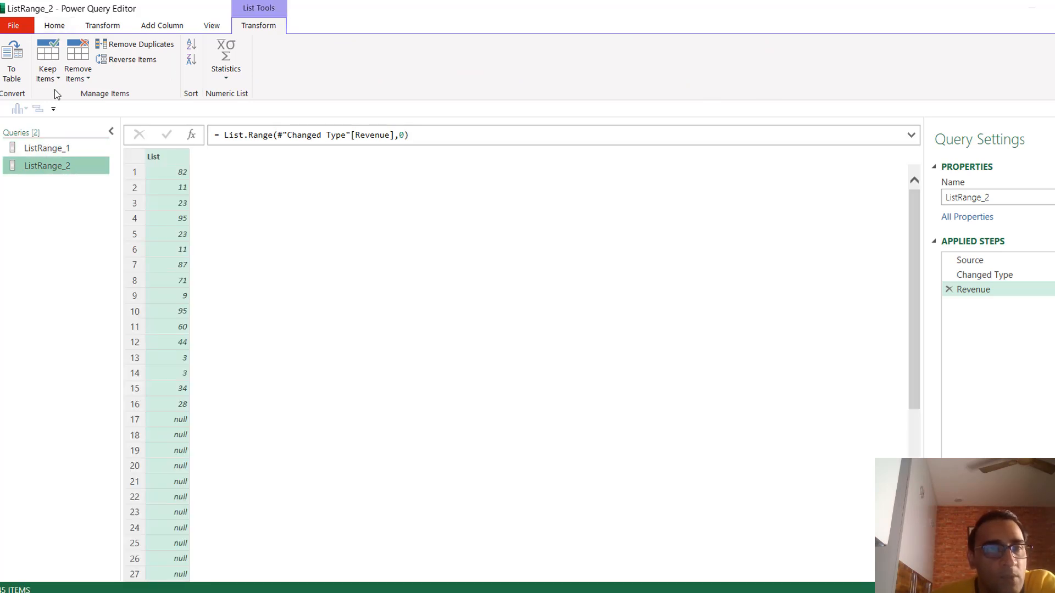
left_click(54, 25)
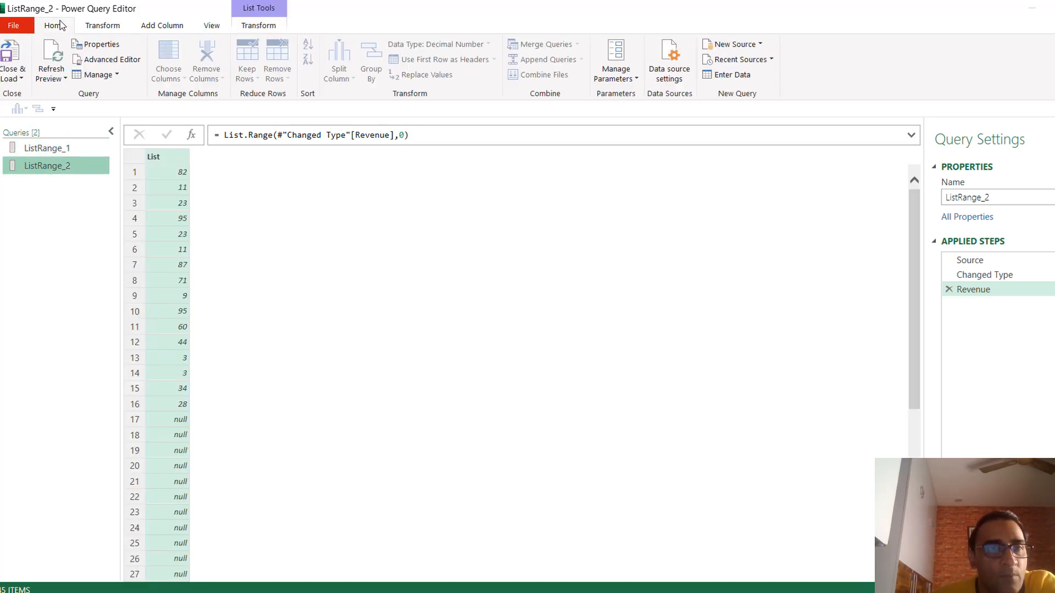
left_click(61, 78)
left_click(90, 110)
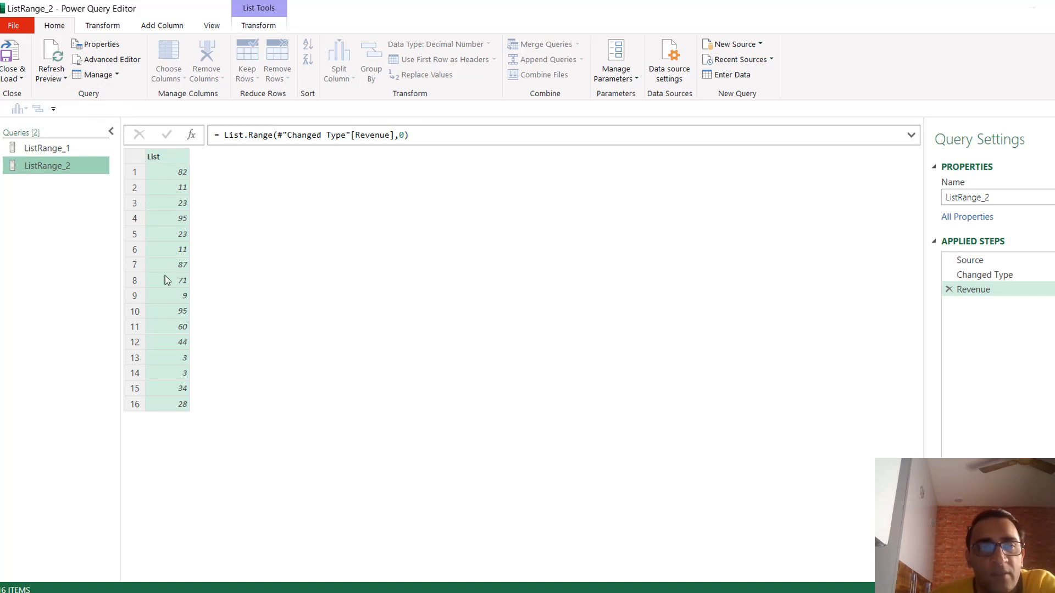
Set the List.Range offset in ListRange_2's Revenue step to 8 and apply the formula
left_click(404, 136)
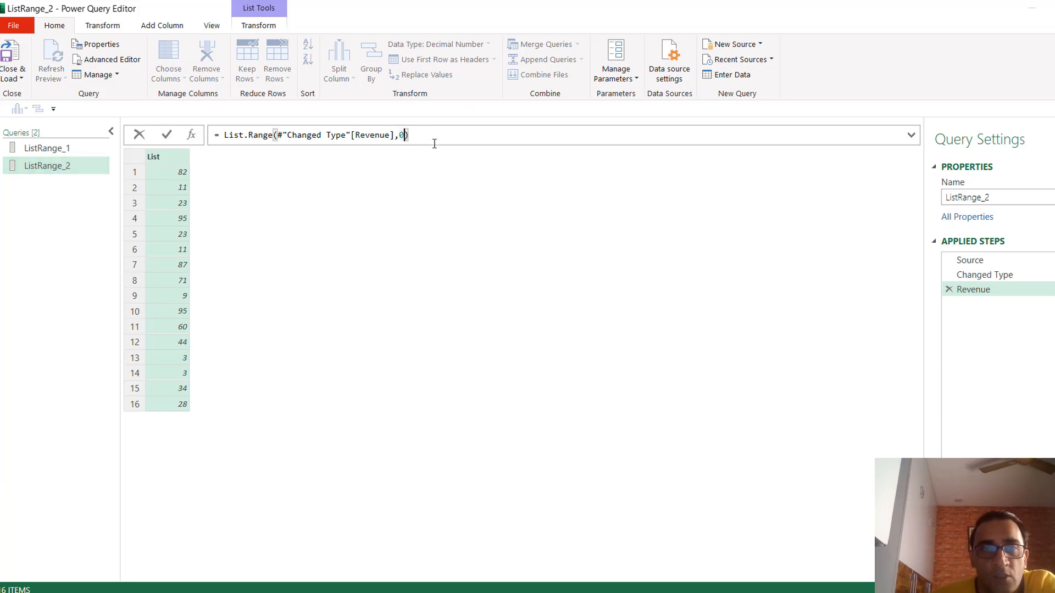
key("BackSpace")
type("8")
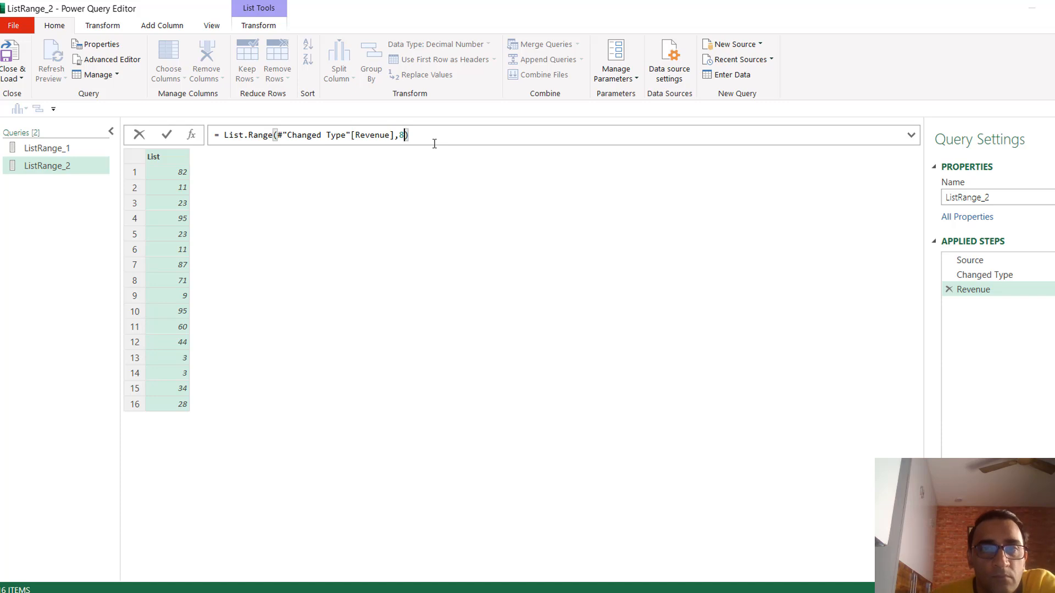
key("BackSpace")
type("9")
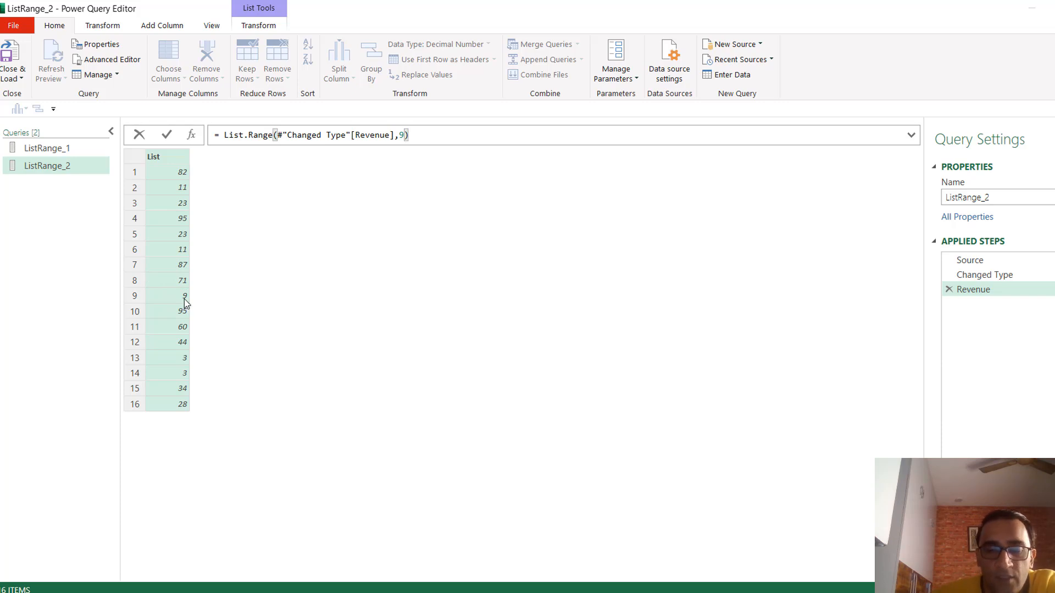
key("BackSpace")
type("8")
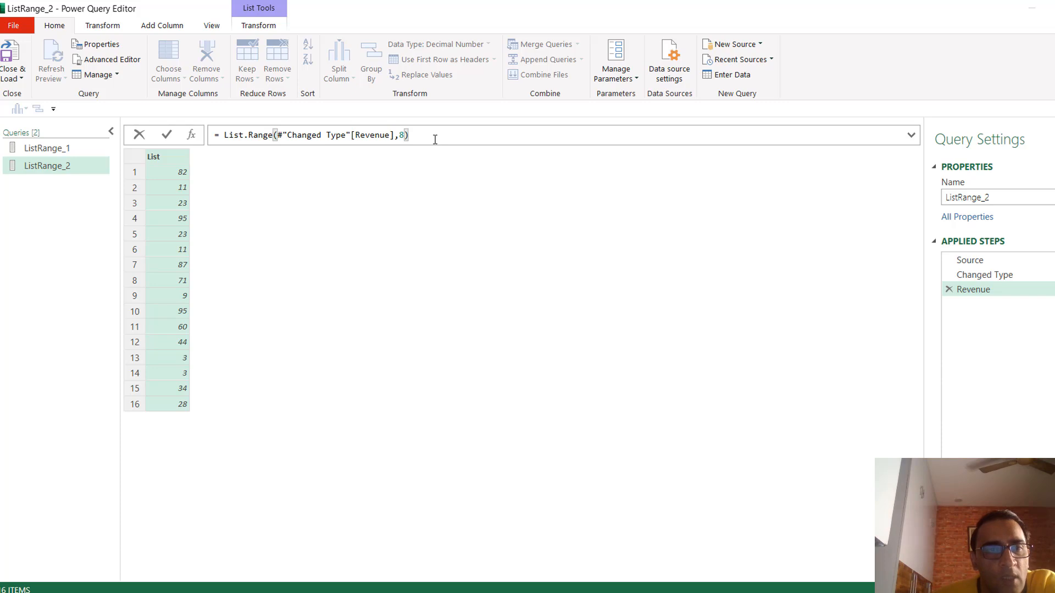
key("Return")
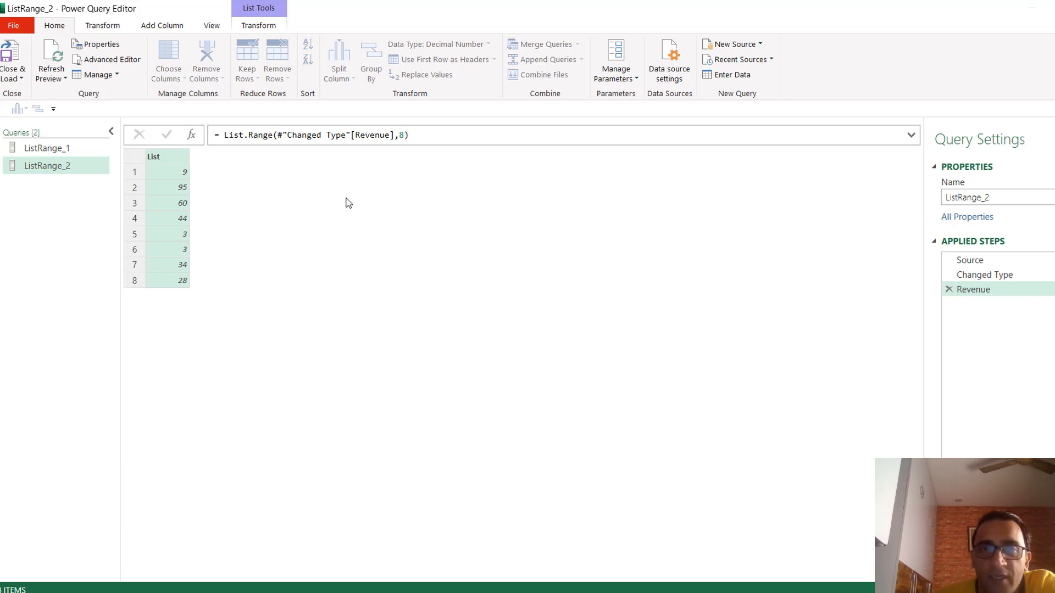
Set the List.Range offset in ListRange_2's Revenue step back to 0 and apply the formula
left_click(408, 135)
key("Left")
key("BackSpace")
type("0")
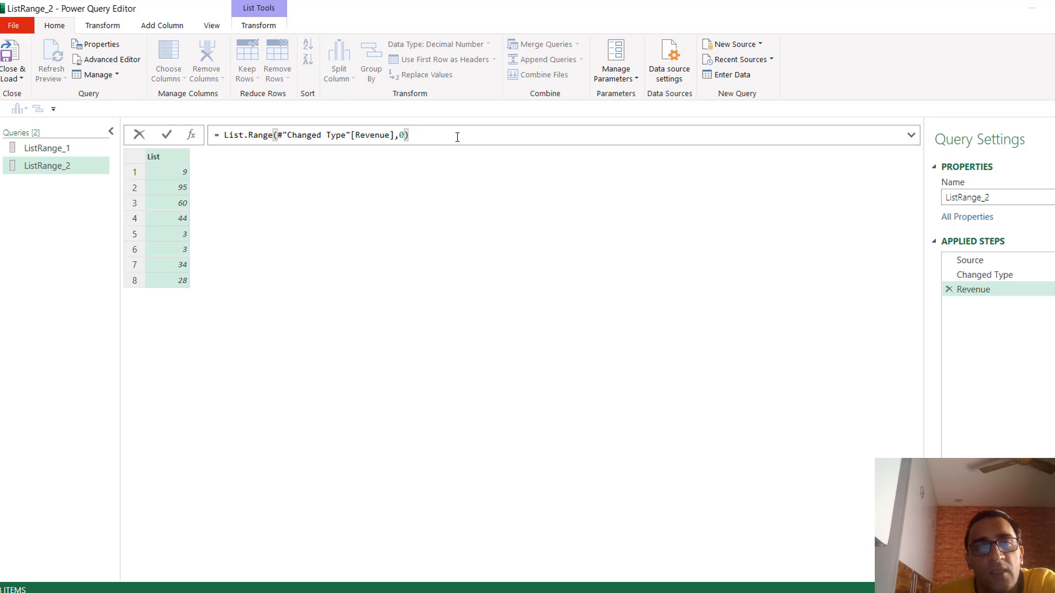
key("Return")
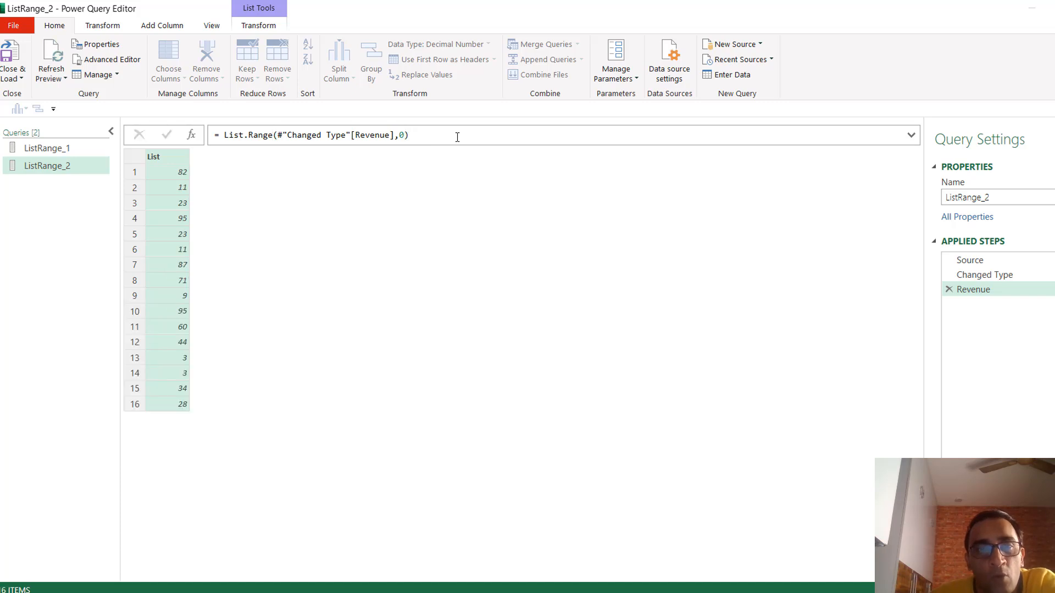
left_click(406, 135)
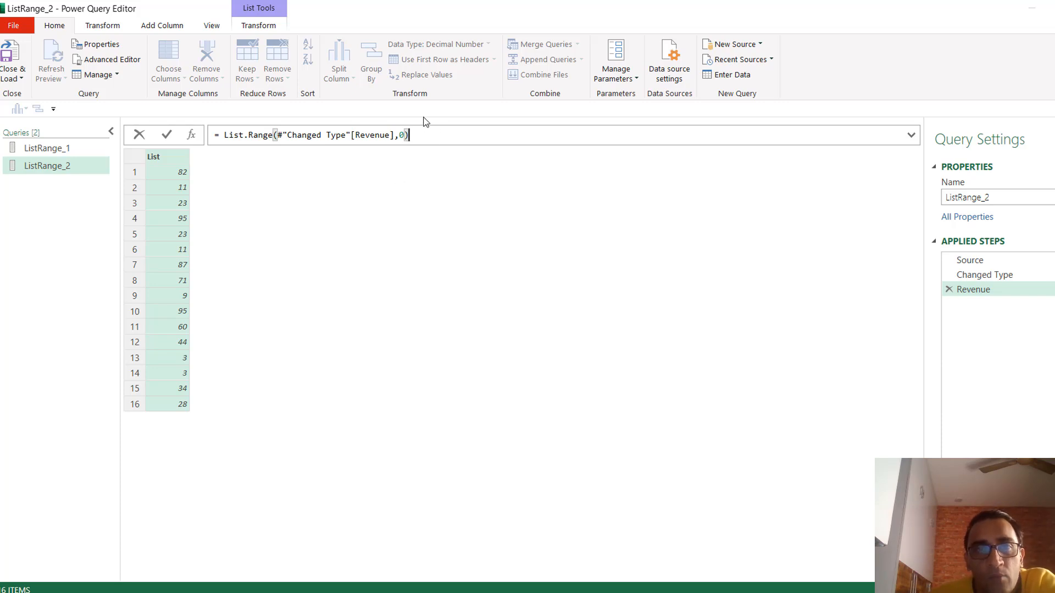
left_click(415, 190)
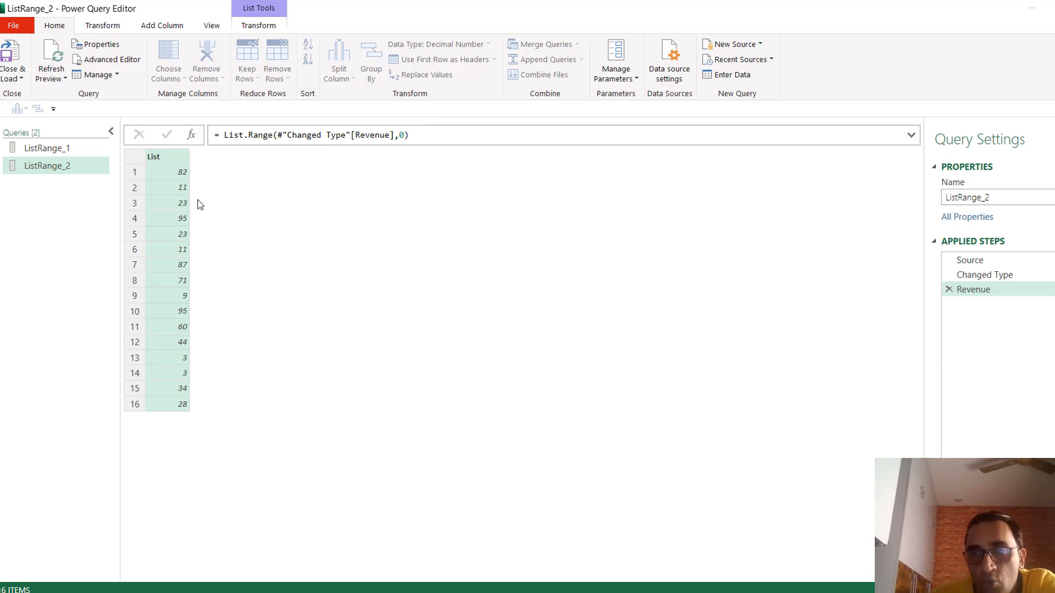
Create a new blank query whose source is the text list {"papa","i","love","you"}
right_click(51, 189)
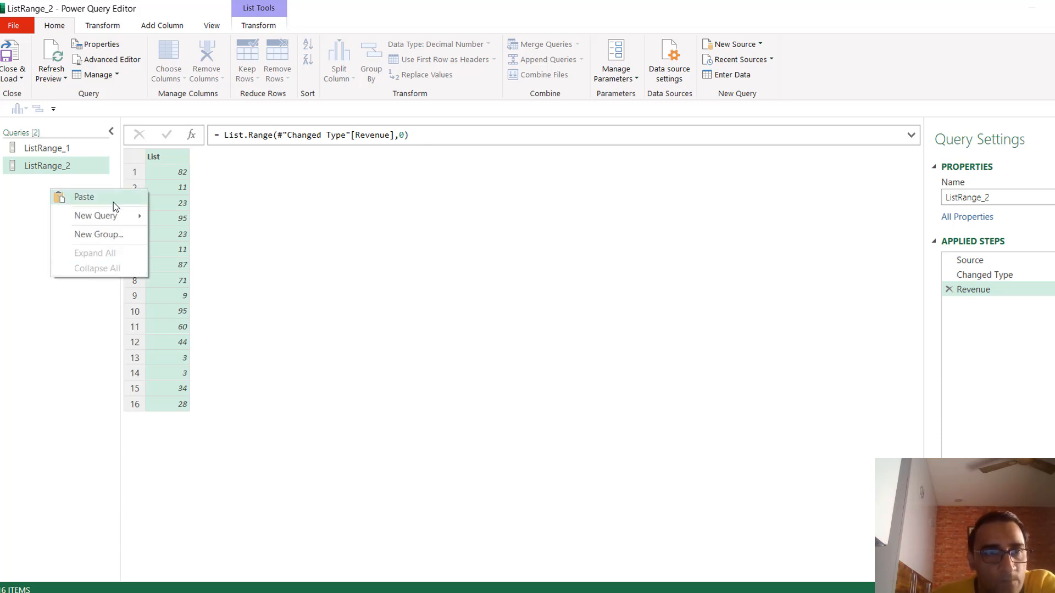
mouse_move(115, 220)
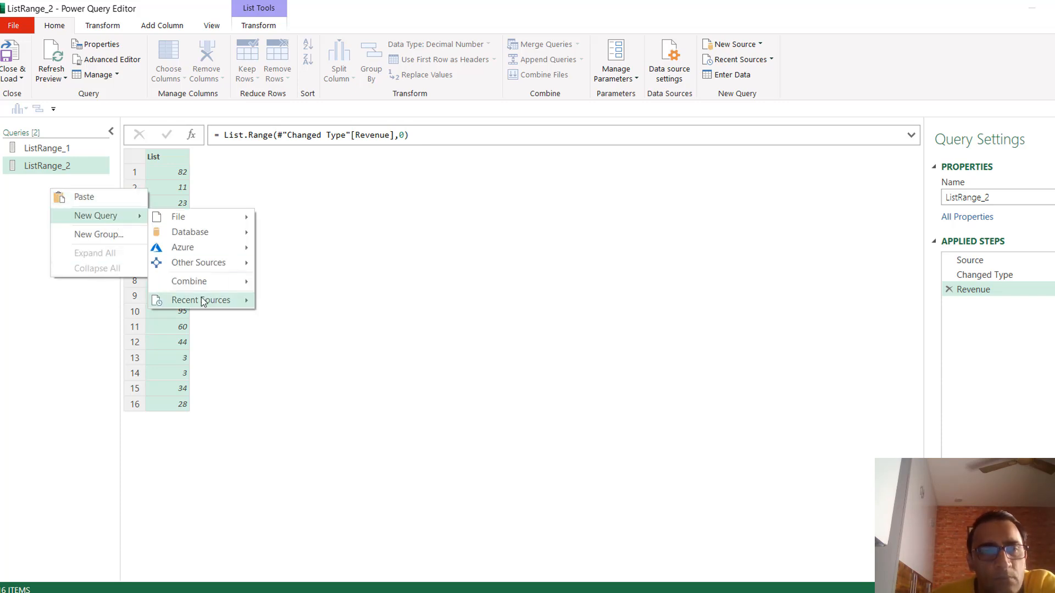
mouse_move(203, 302)
mouse_move(209, 263)
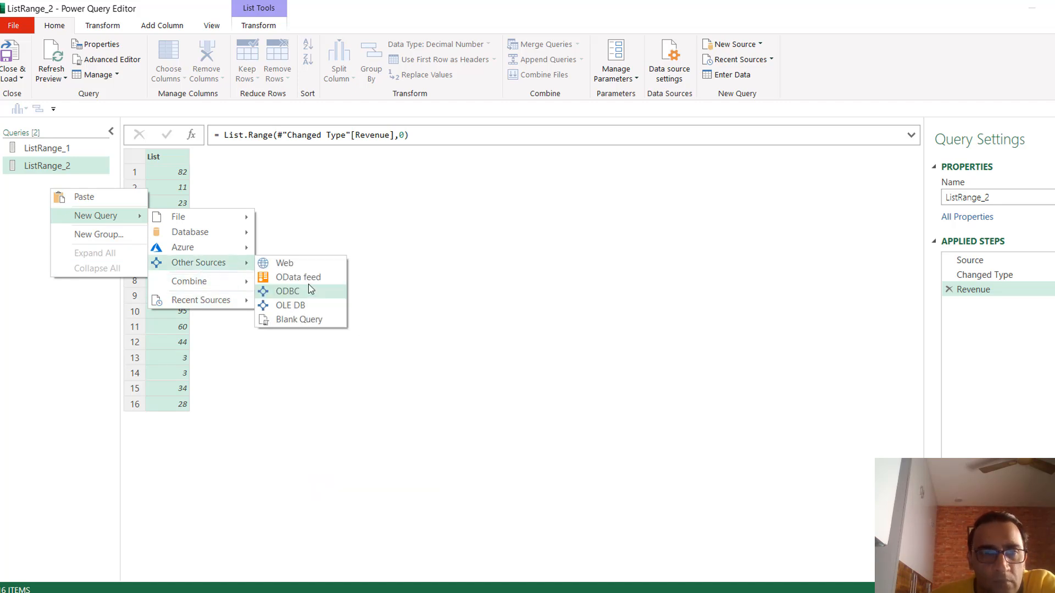
left_click(297, 322)
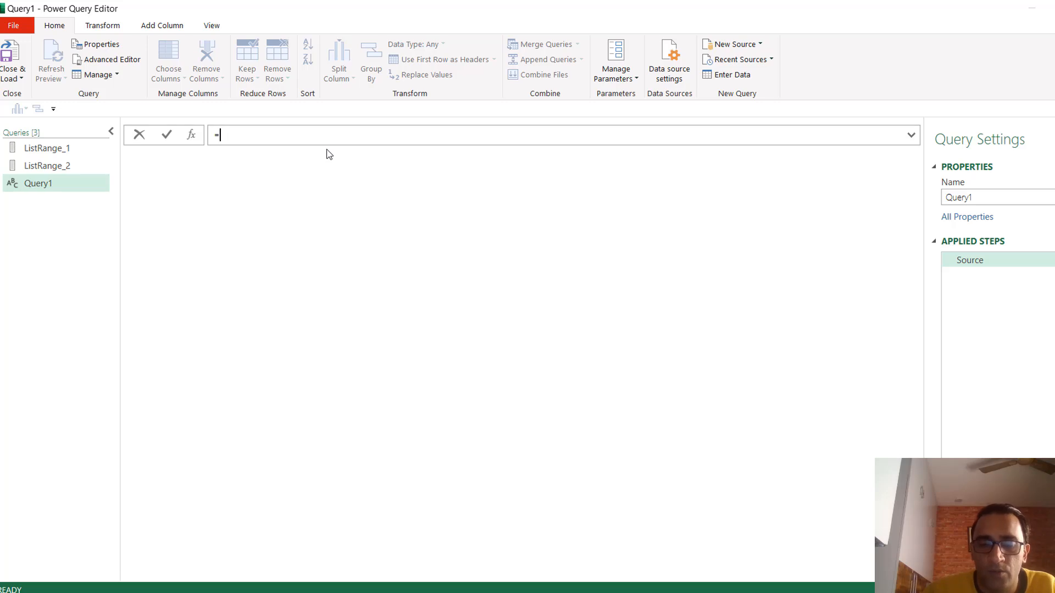
type("{\"papa\",")
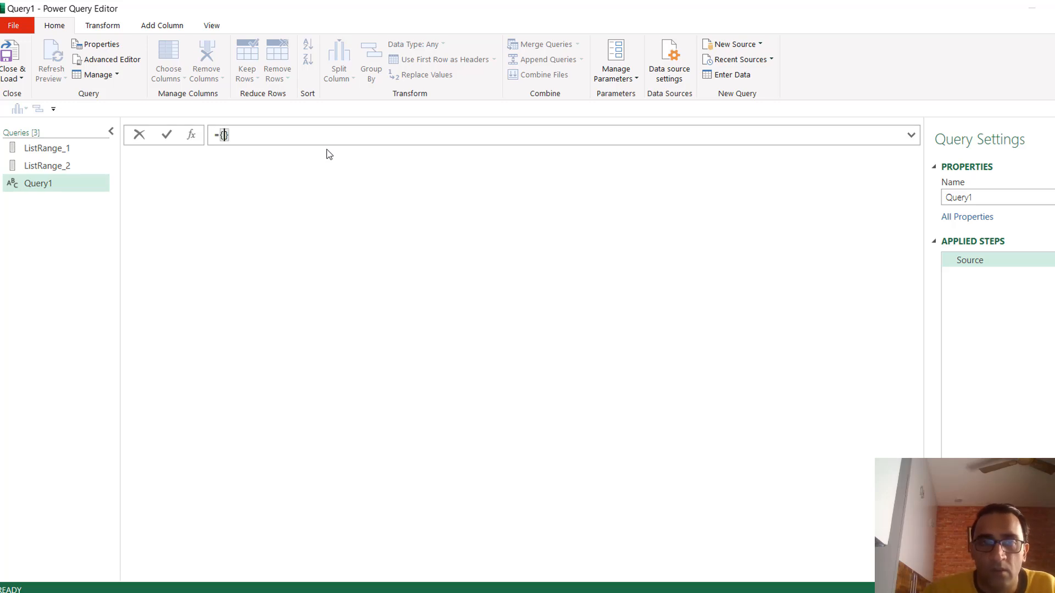
type("\"i\"")
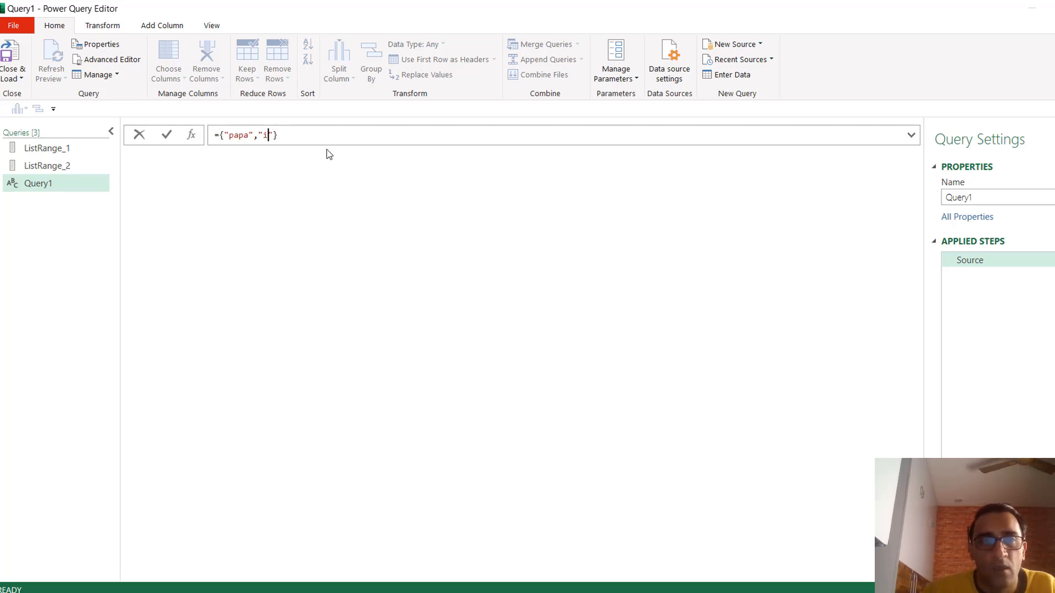
type(",\"love\",\"you")
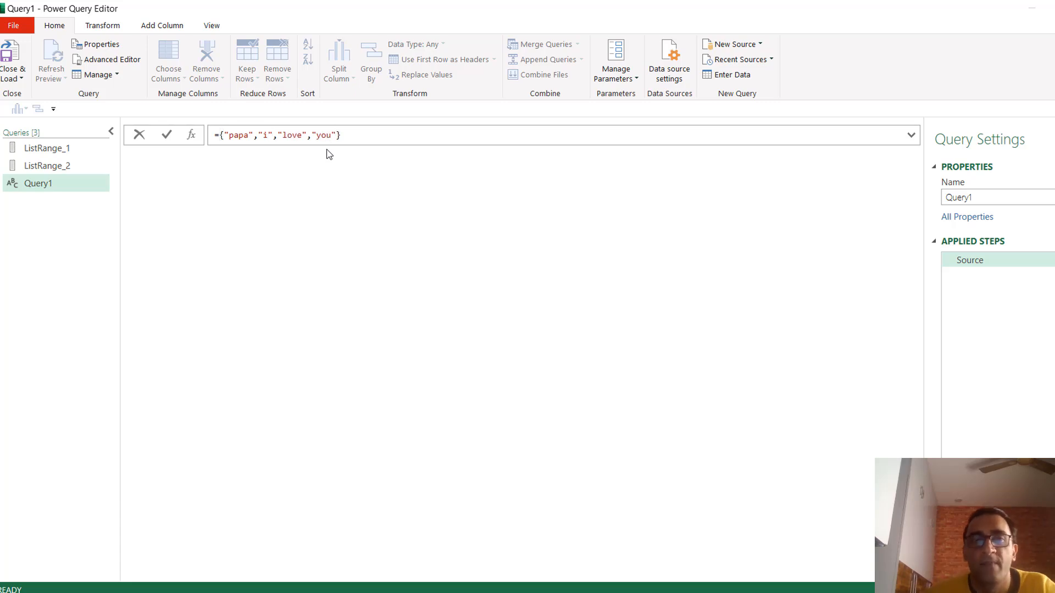
key("Return")
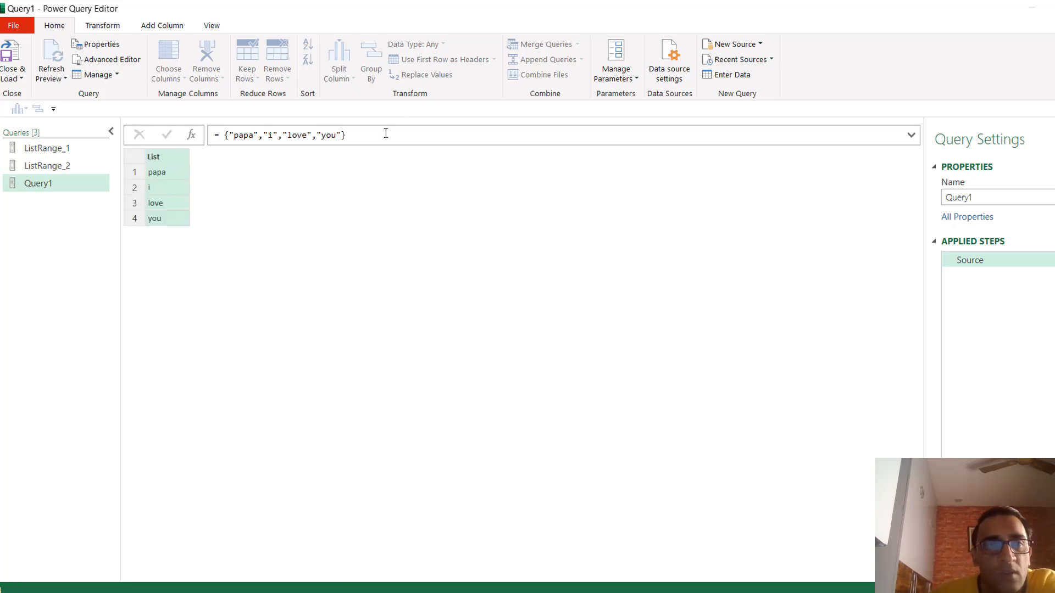
Wrap Query1's text list in List.Count so that the query counts its items
left_click(224, 135)
type("listcount")
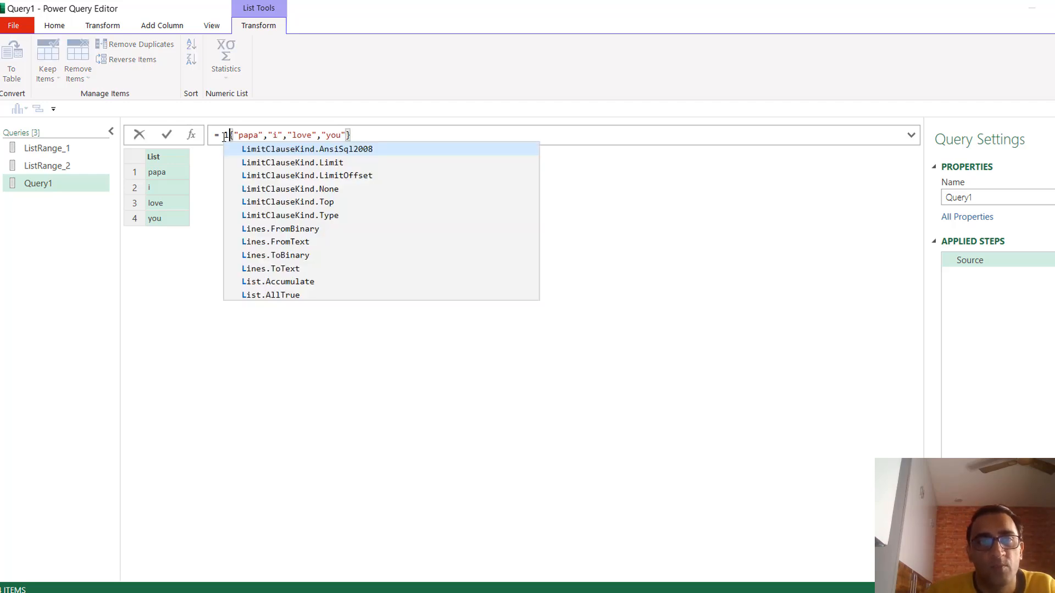
key("Tab")
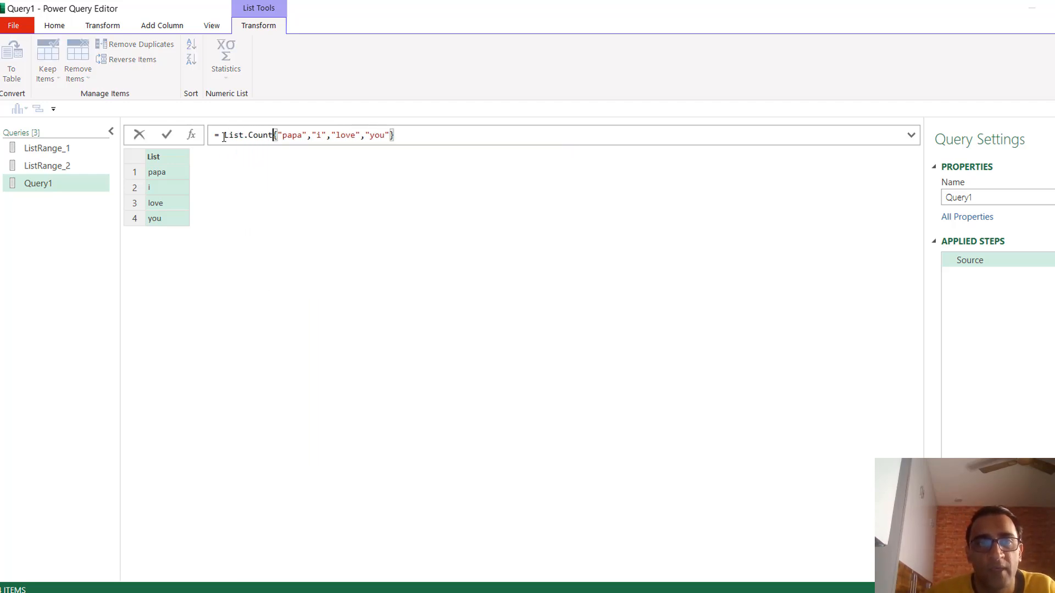
type("(")
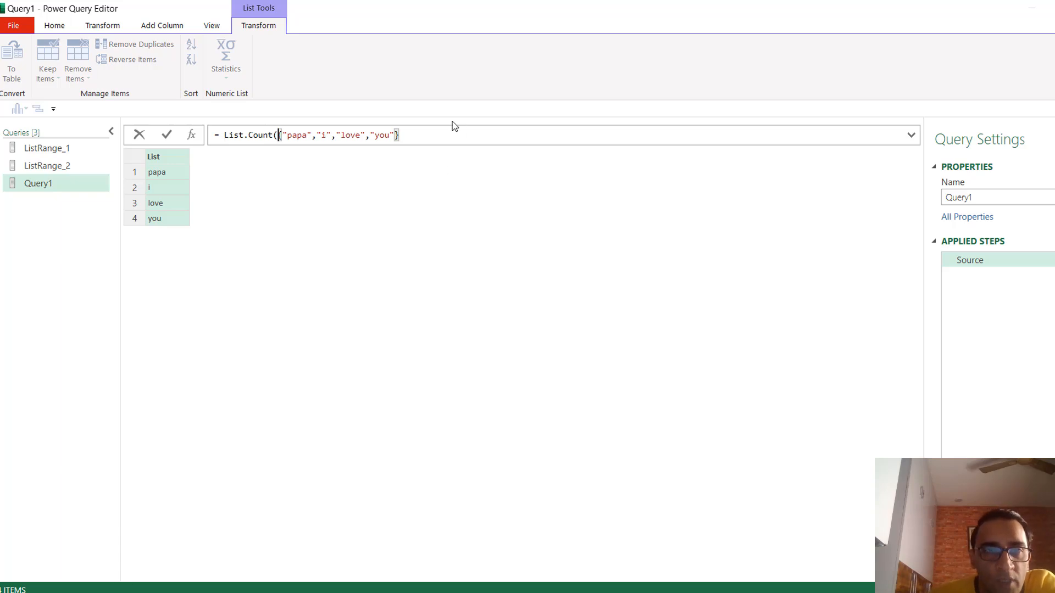
type(")")
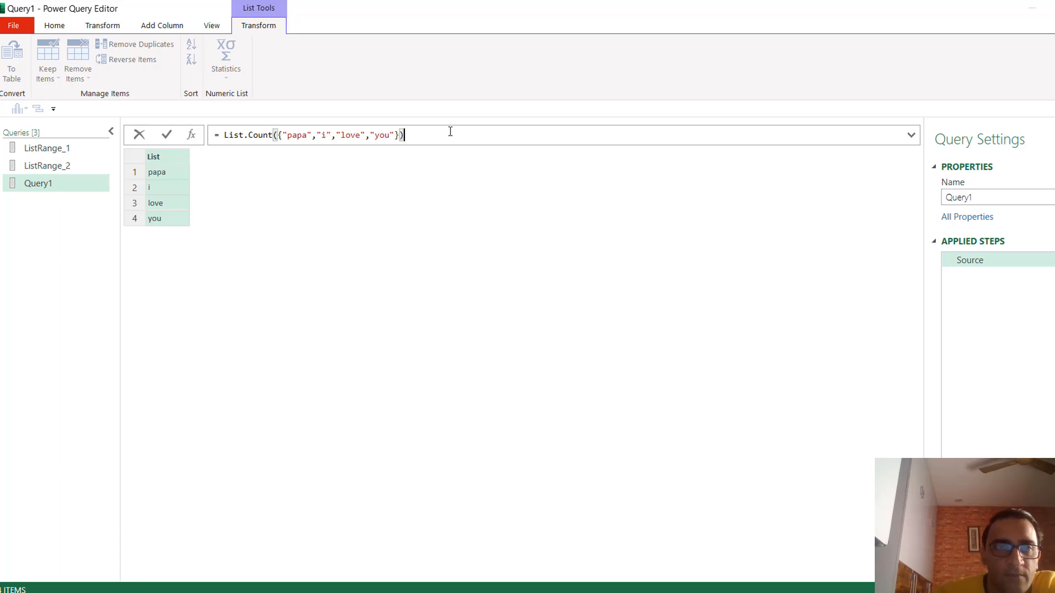
key("Return")
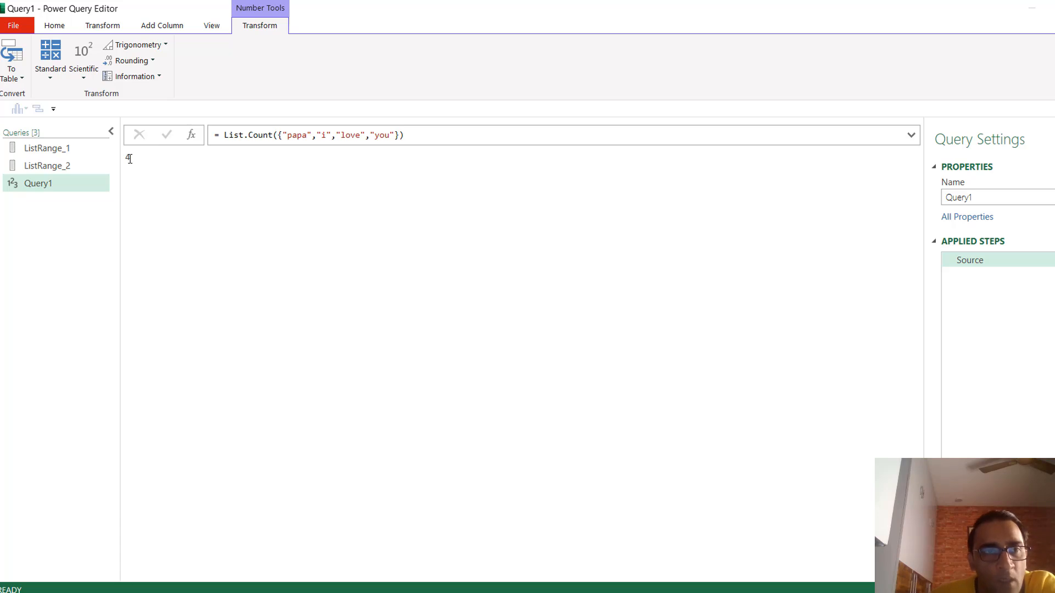
Replace the 0 offset in ListRange_2's Revenue formula with an empty List.Count call
left_click(100, 164)
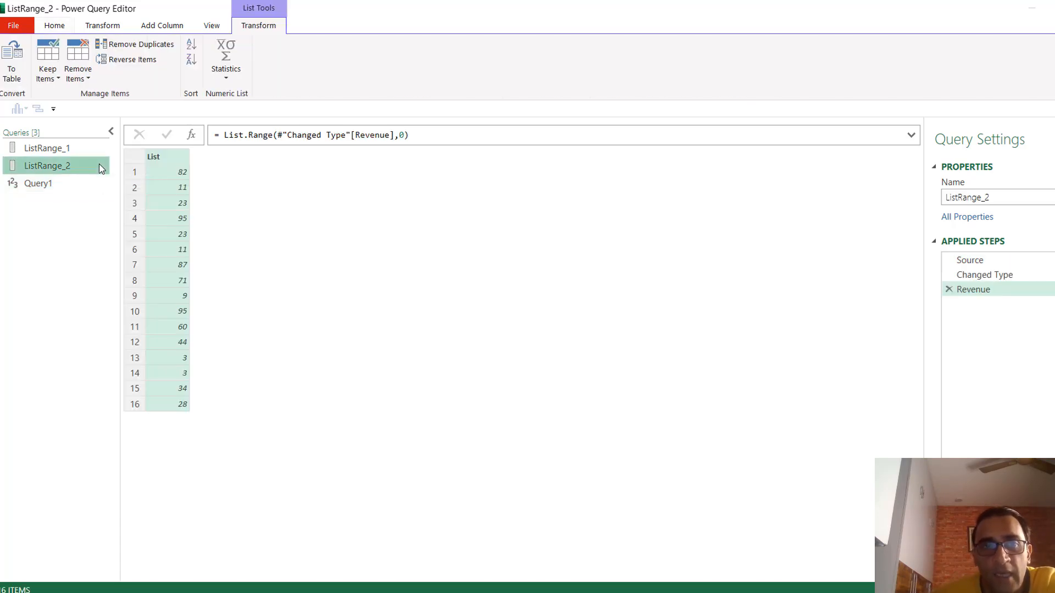
left_click(405, 135)
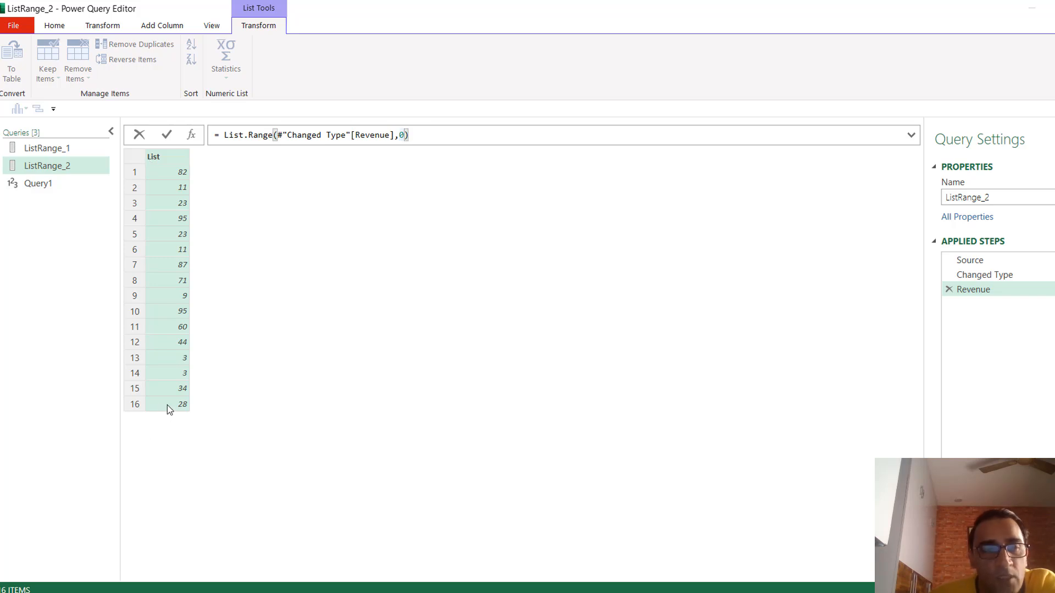
left_click(405, 135)
key("BackSpace")
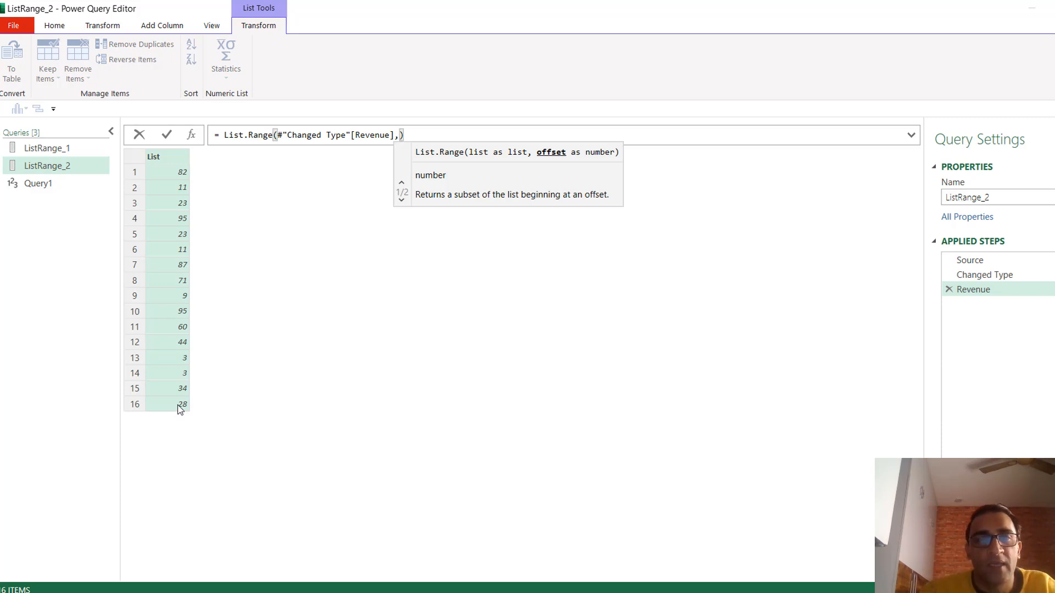
type("List.Count")
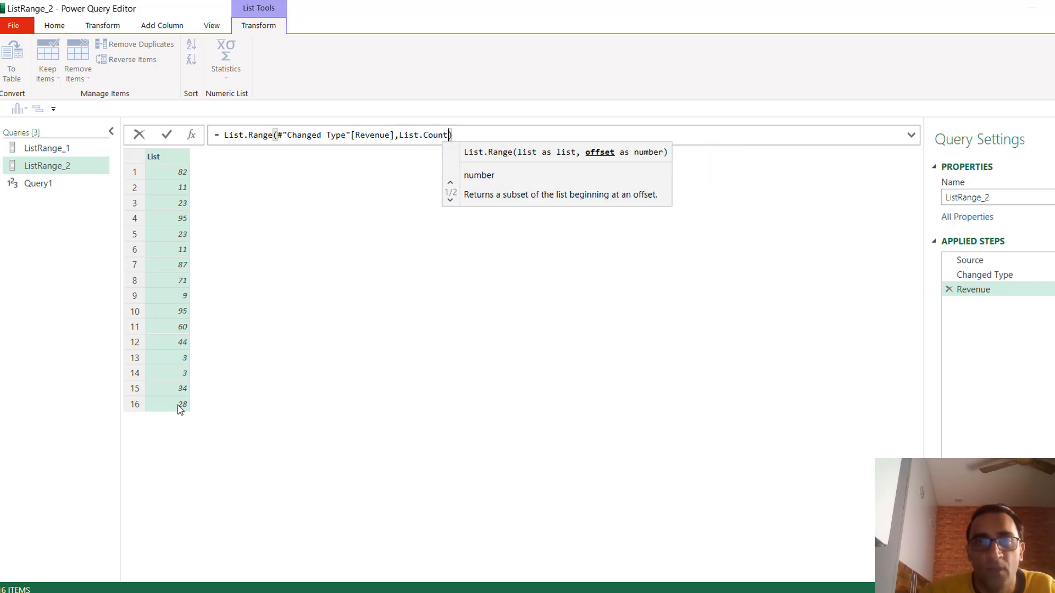
type("(")
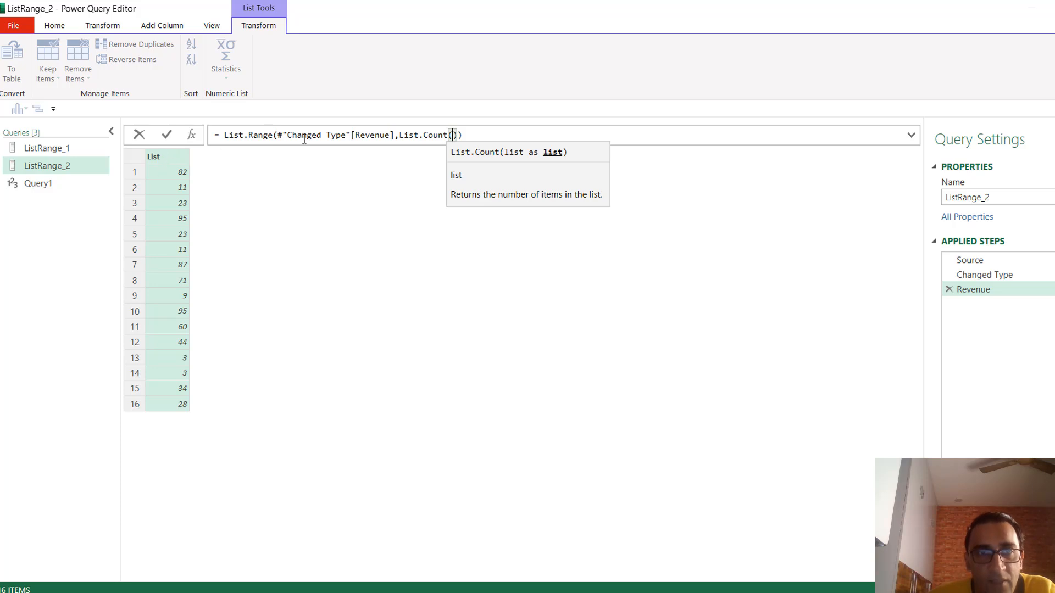
Copy #"Changed Type"[Revenue] into the List.Count call, subtract 1 from the count, and apply the formula
left_click(277, 135)
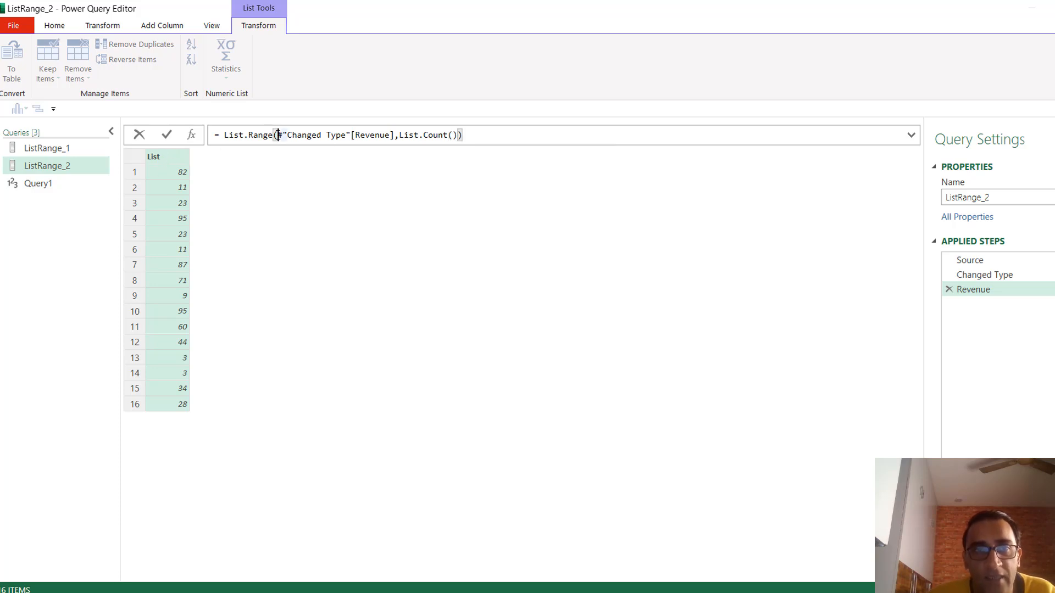
left_click(396, 136, "shift")
key("ctrl+c")
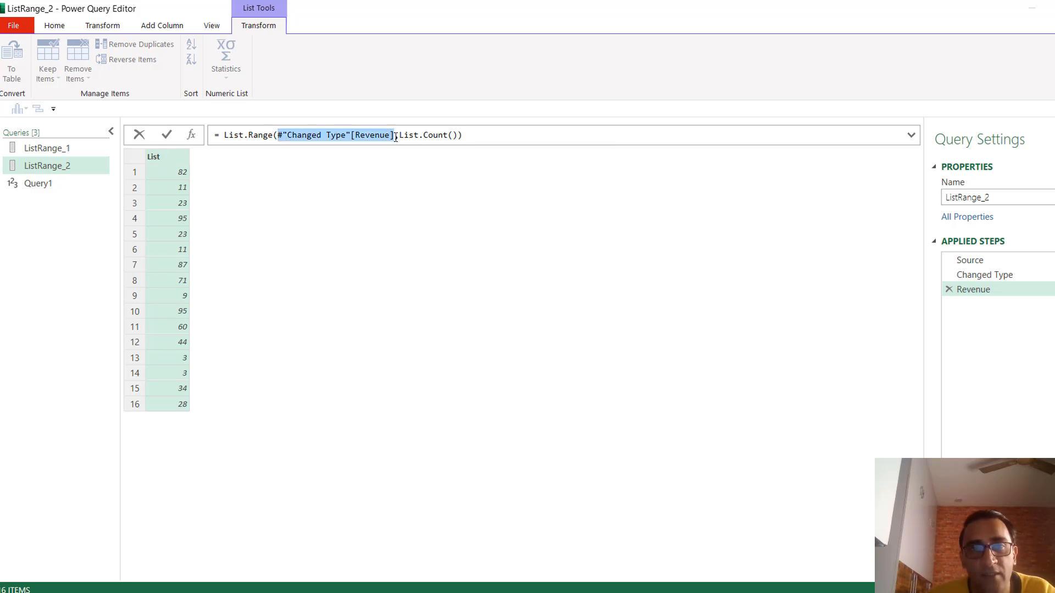
left_click(452, 134)
key("ctrl+v")
key("Right")
type("-1")
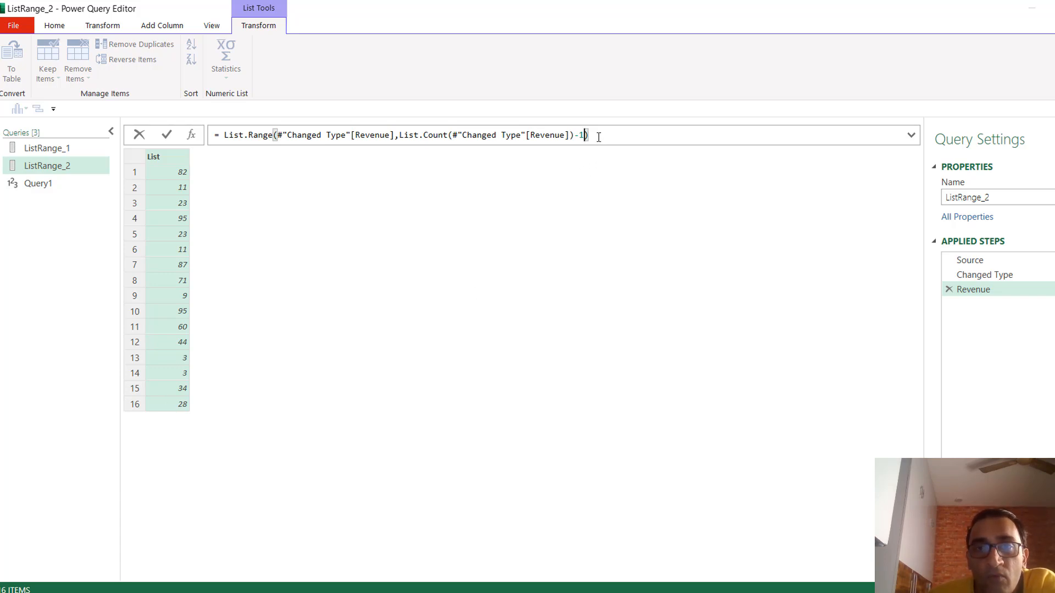
key("Return")
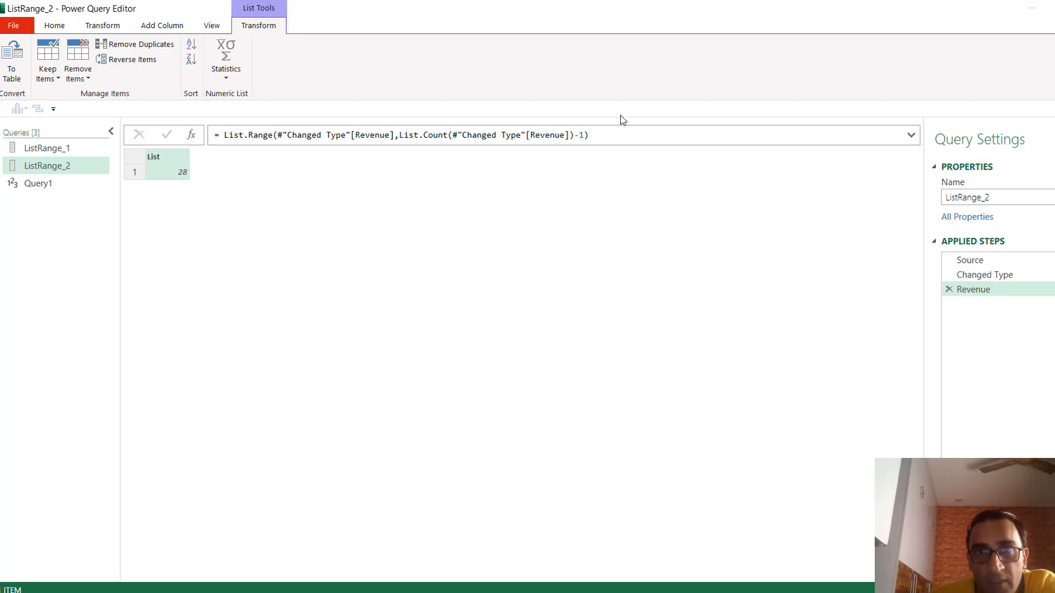
Remove the -1 so the offset is List.Count(#"Changed Type"[Revenue]), apply it, and review the Changed Type and Revenue steps
left_click(584, 136)
key("BackSpace")
key("BackSpace")
key("BackSpace")
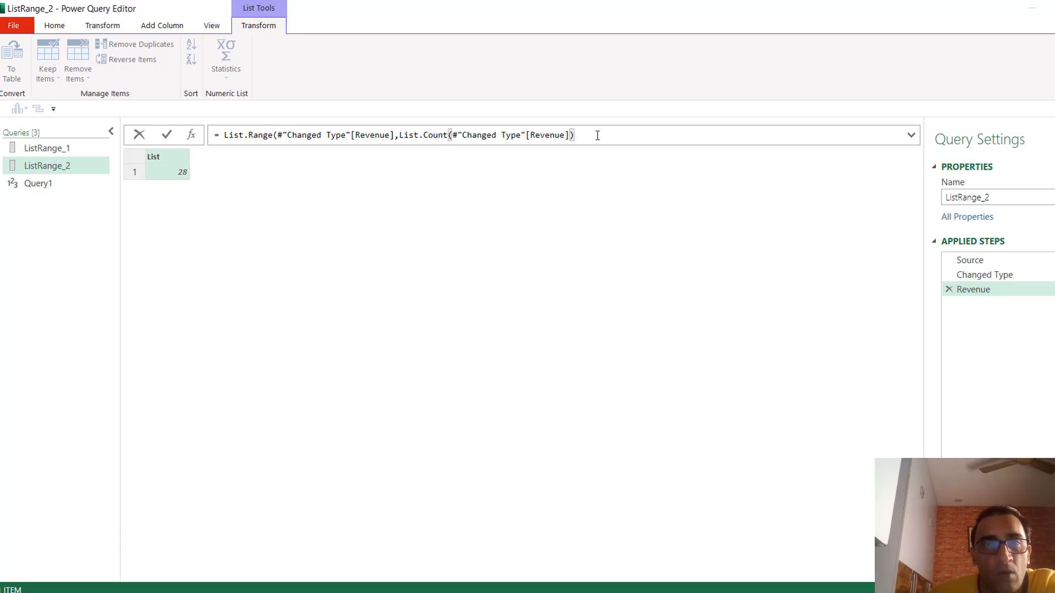
type(")")
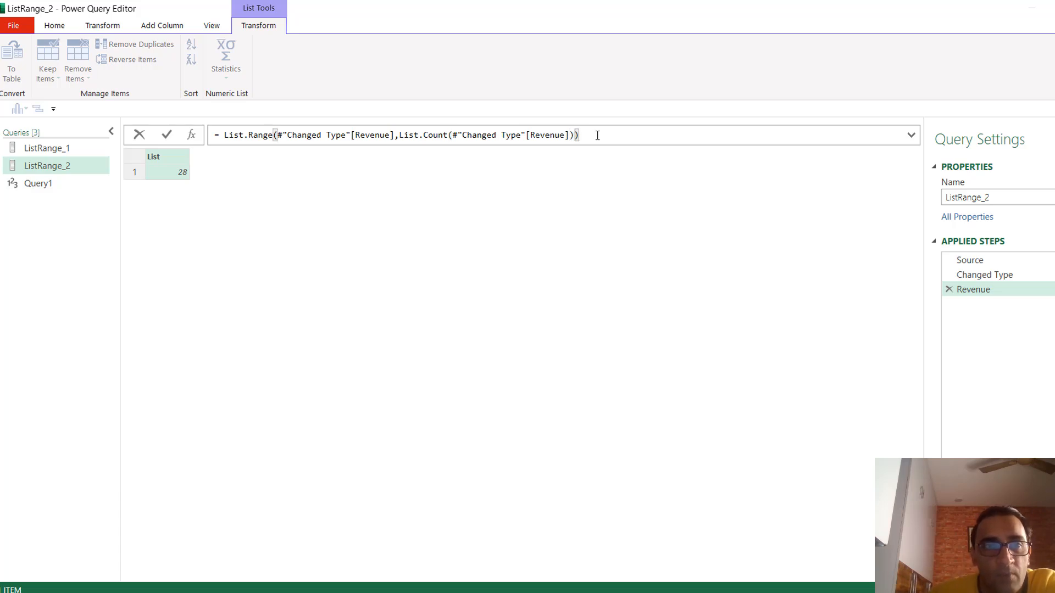
key("Return")
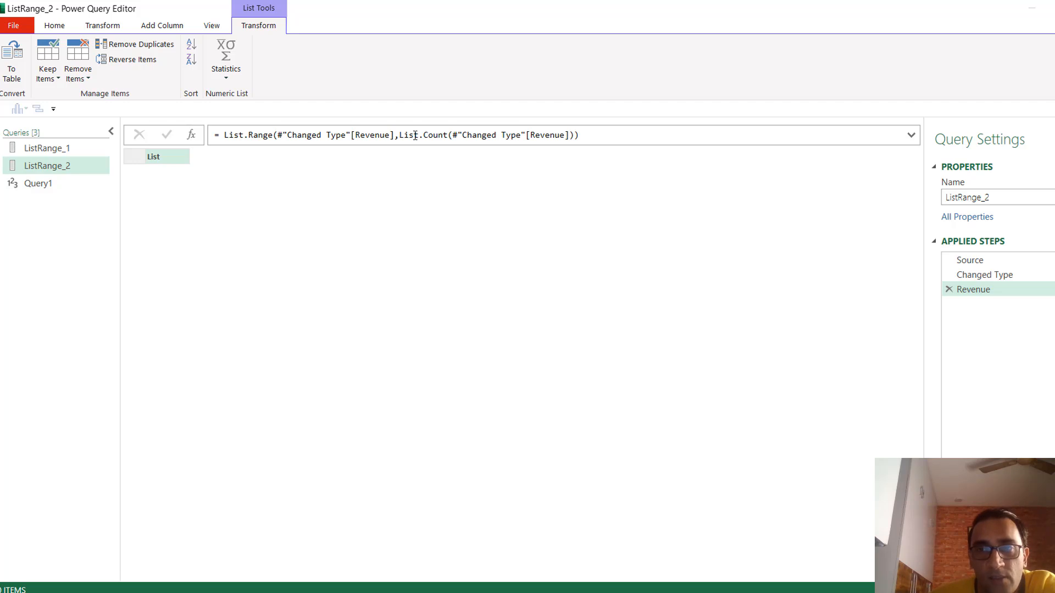
left_click(996, 277)
left_click(971, 289)
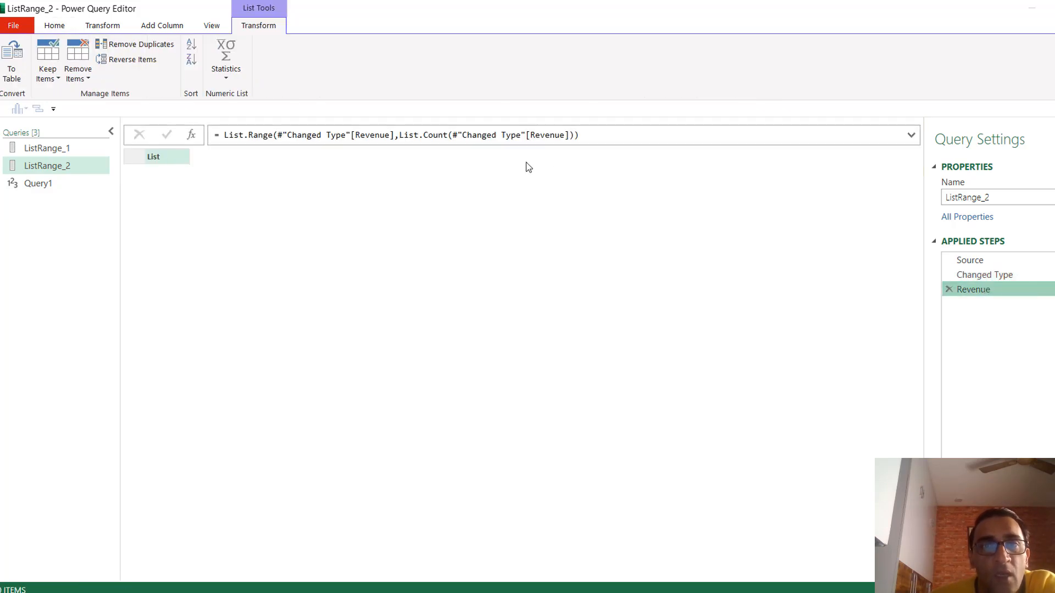
Copy the List.Count expression from ListRange_2's Revenue formula, replace it with offset 0, and apply the formula
left_click(572, 135)
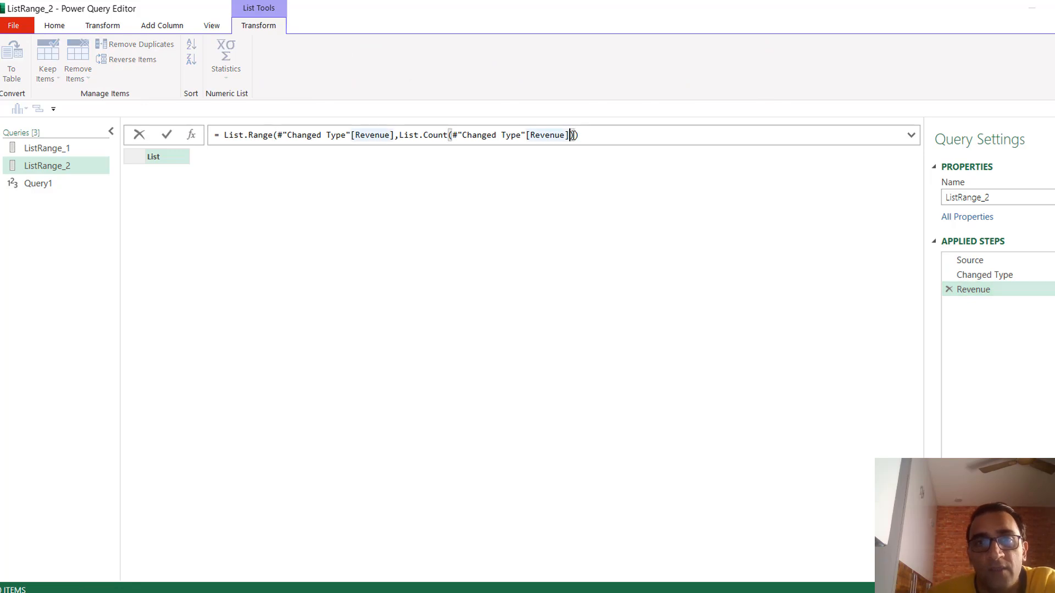
left_click(399, 136, "shift")
key("ctrl+c")
key("Delete")
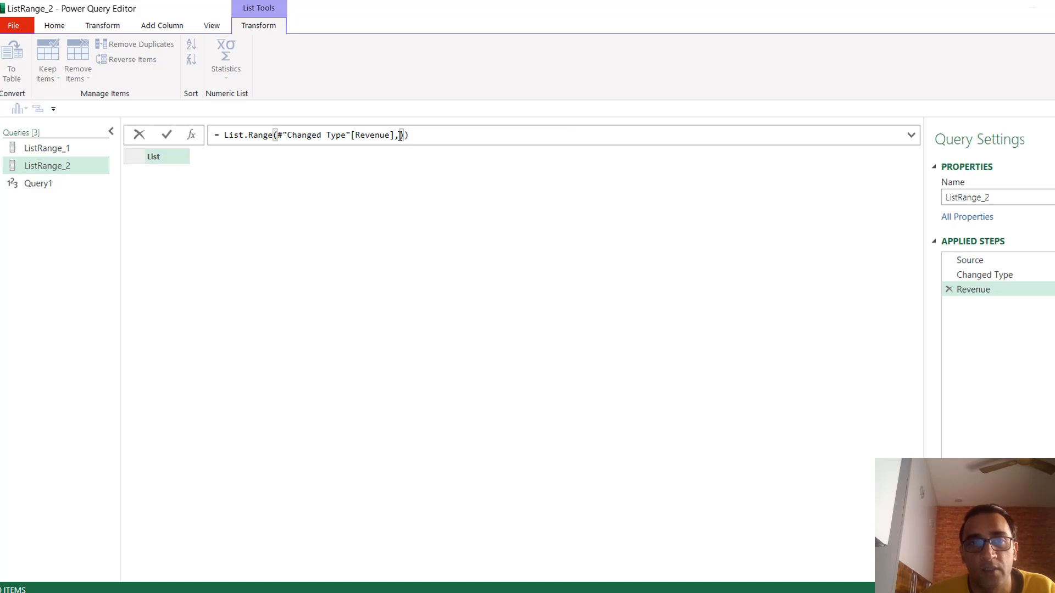
type("0")
key("Return")
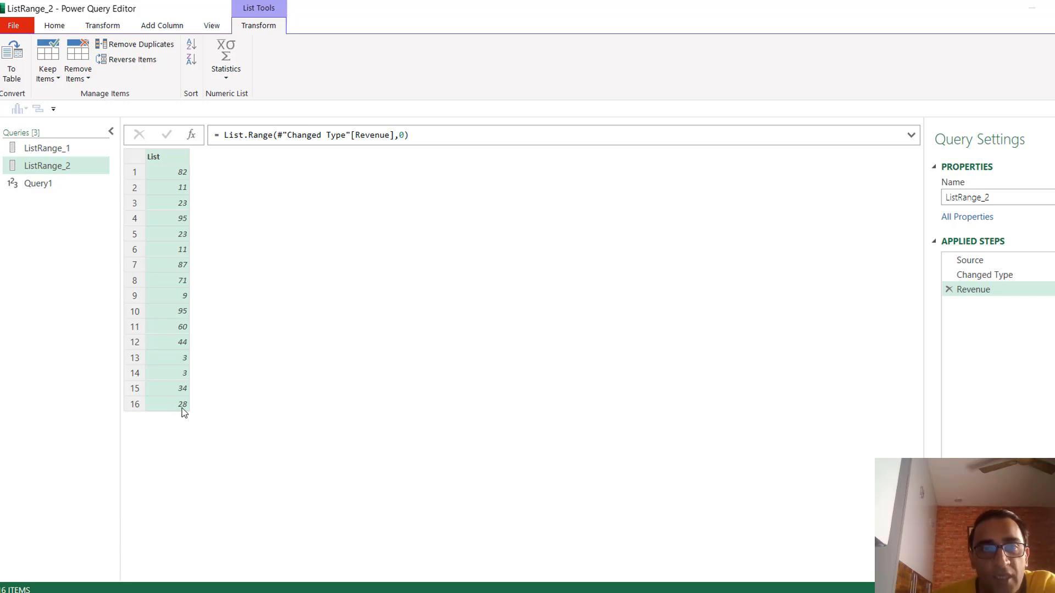
Replace the 0 offset with the copied List.Count(#"Changed Type"[Revenue]) expression, close the List.Range parenthesis, and apply the formula
left_click(405, 136)
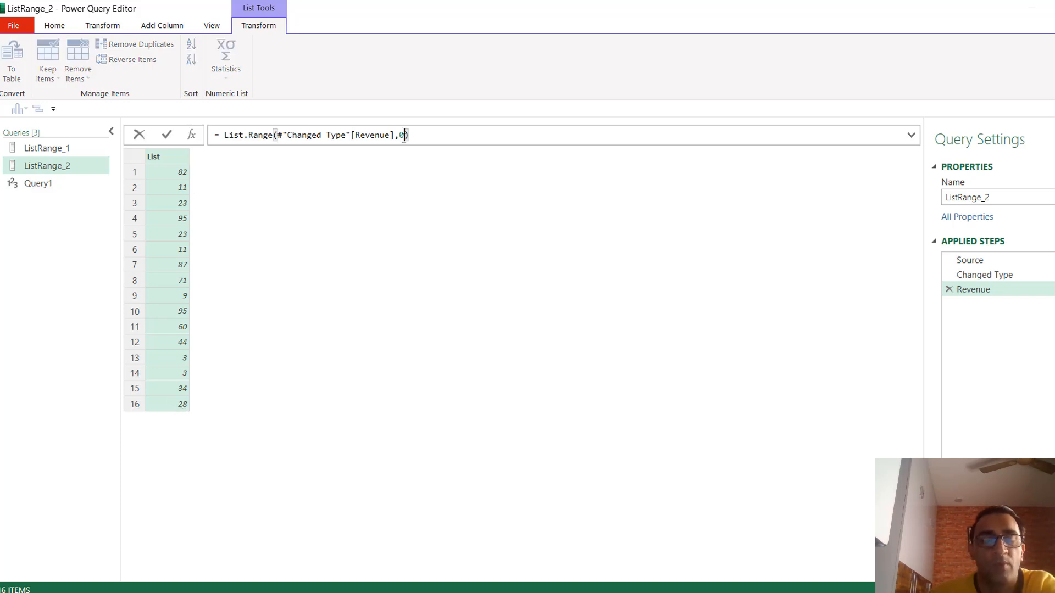
key("ctrl+v")
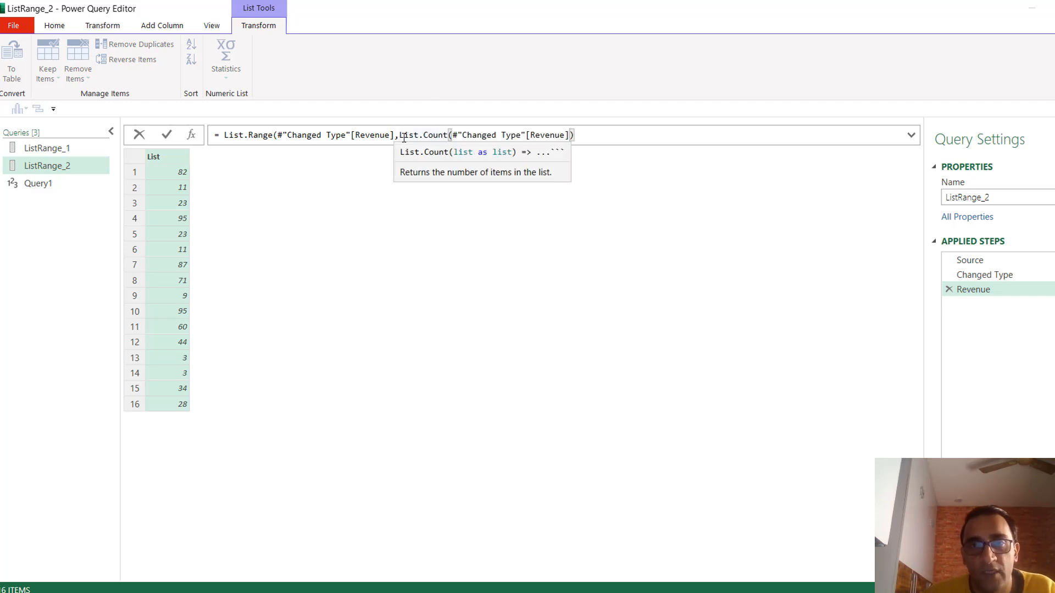
key("Return")
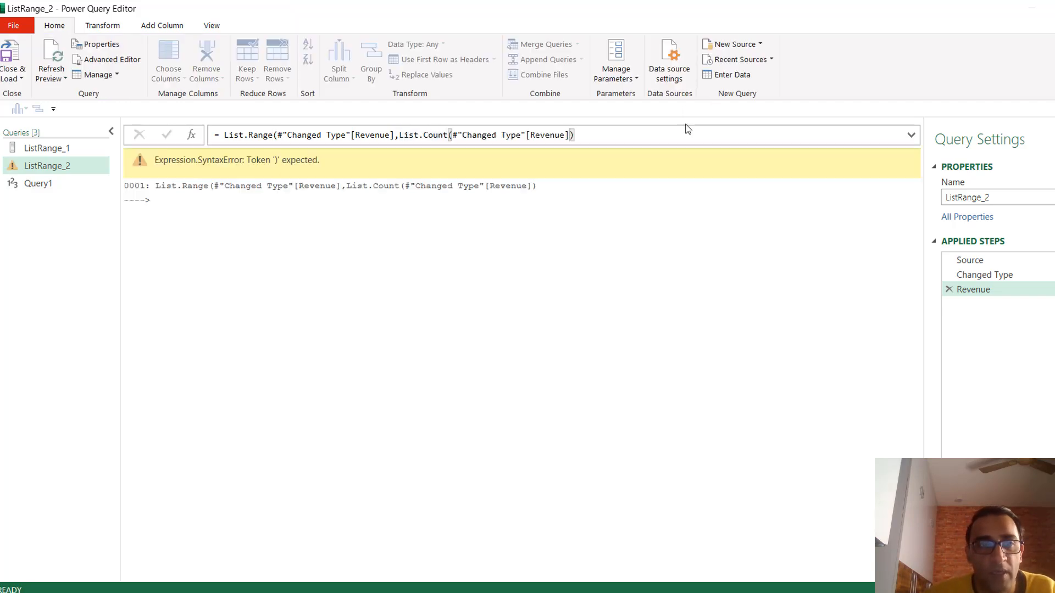
left_click(575, 137)
type(")")
key("Return")
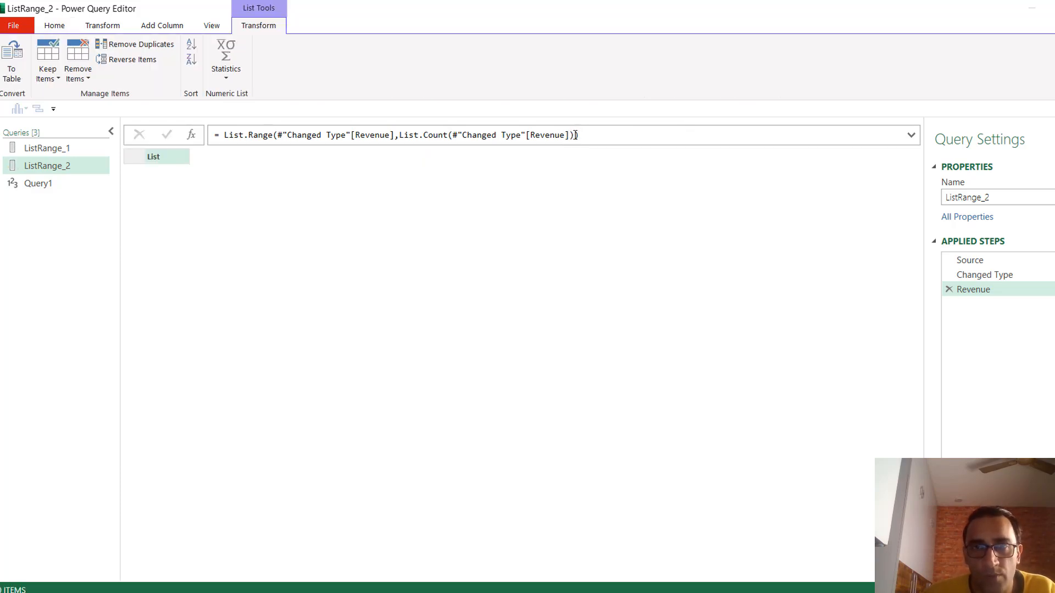
Subtract 1 from the List.Count offset in ListRange_2's Revenue formula and apply it
left_click(575, 136)
key("Left")
type("-1")
key("Return")
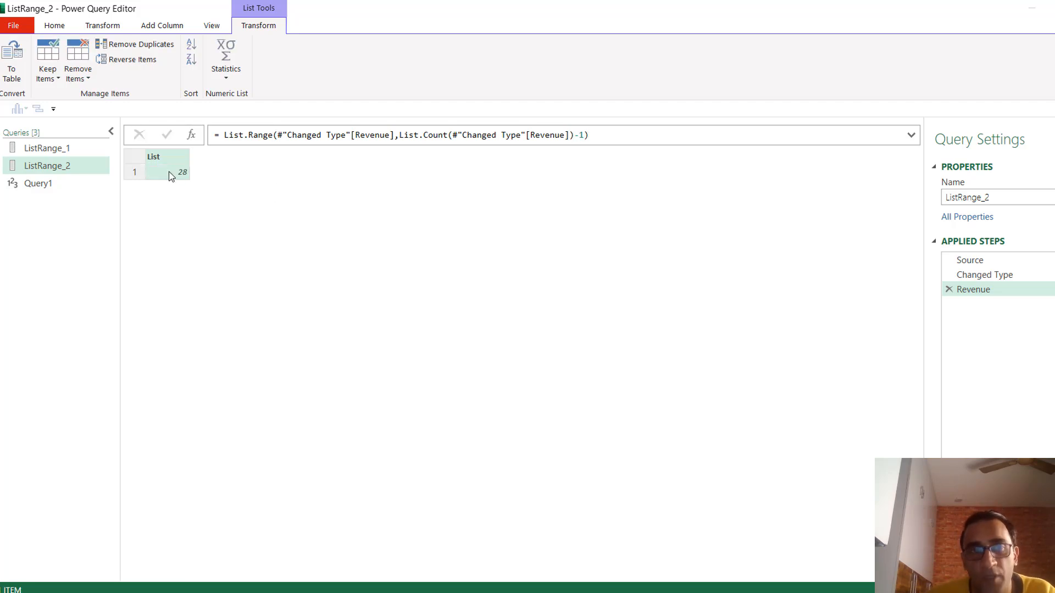
Copy the whole List.Count(#"Changed Type"[Revenue])-1 offset, replace it with 0, and apply the formula
left_click(401, 136)
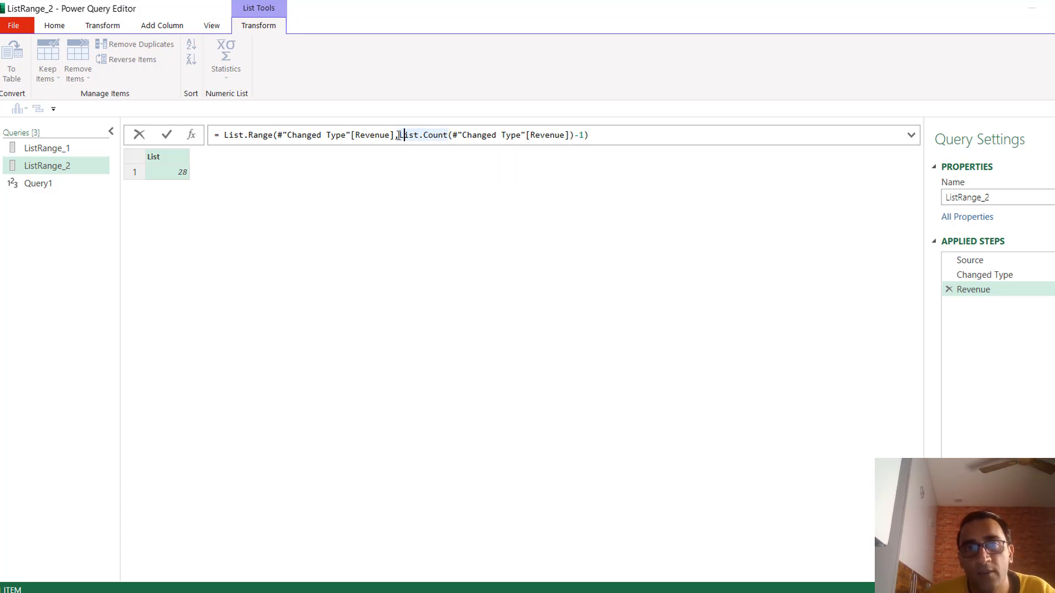
left_click(586, 136, "shift")
key("ctrl+c")
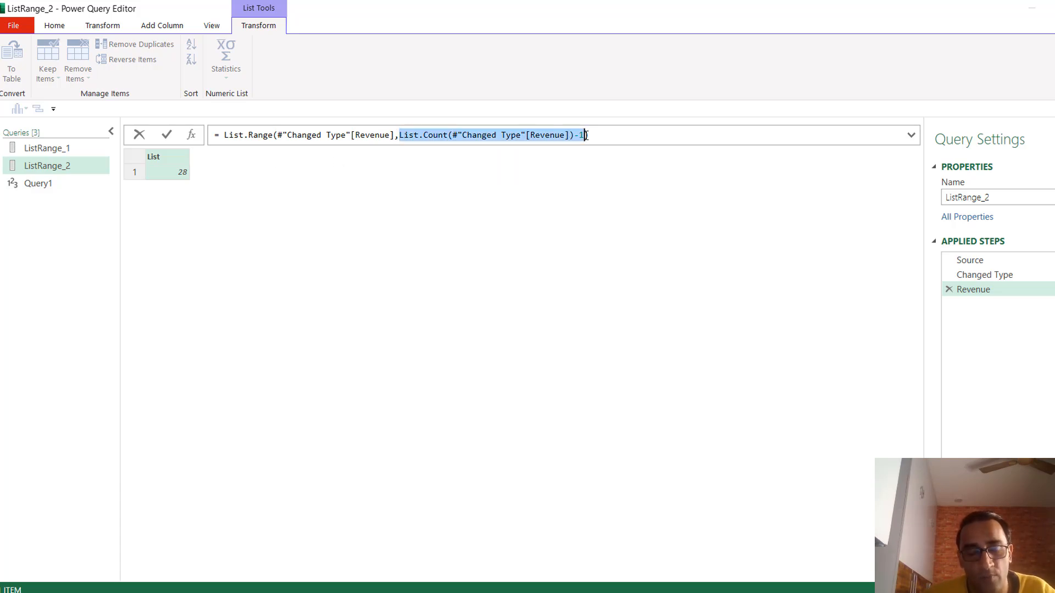
key("BackSpace")
type("0")
key("Return")
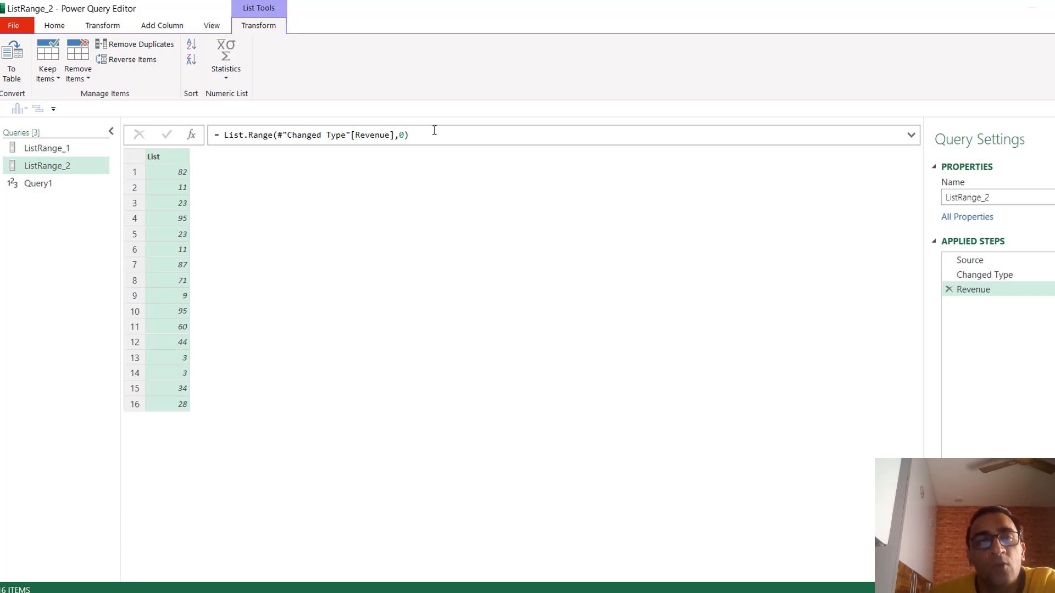
Set the List.Range offset in ListRange_2's Revenue step to List.Count(#"Changed Type"[Revenue])/2 and apply the formula
left_click(405, 135)
key("BackSpace")
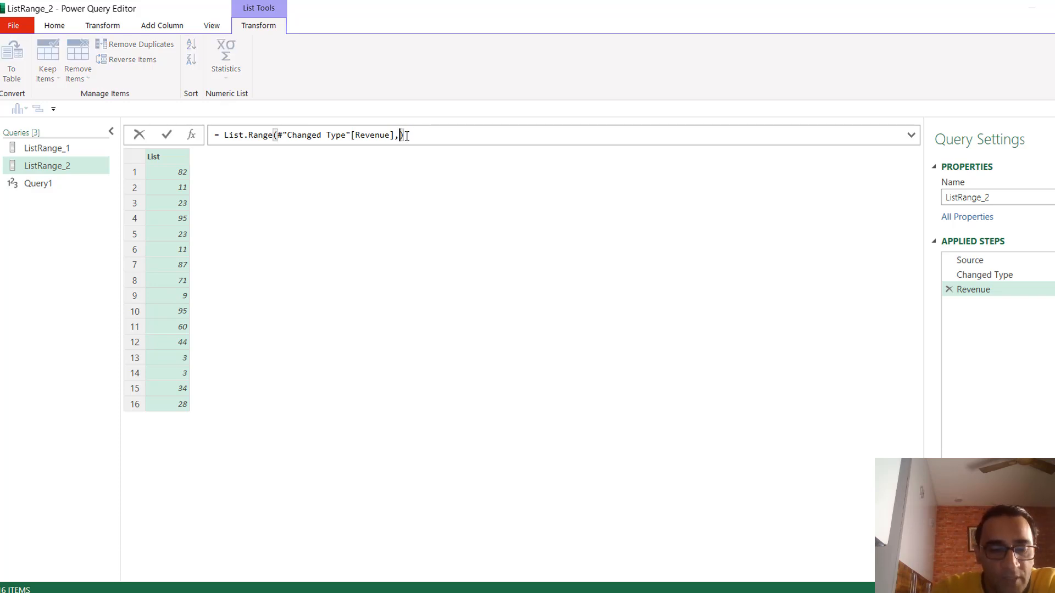
key("ctrl+v")
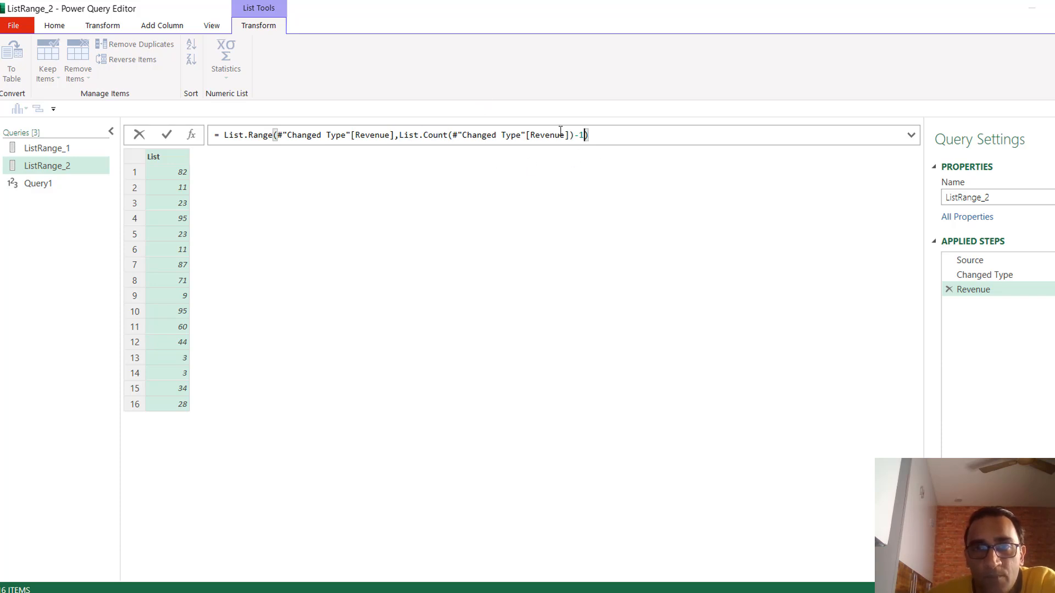
key("BackSpace")
key("BackSpace")
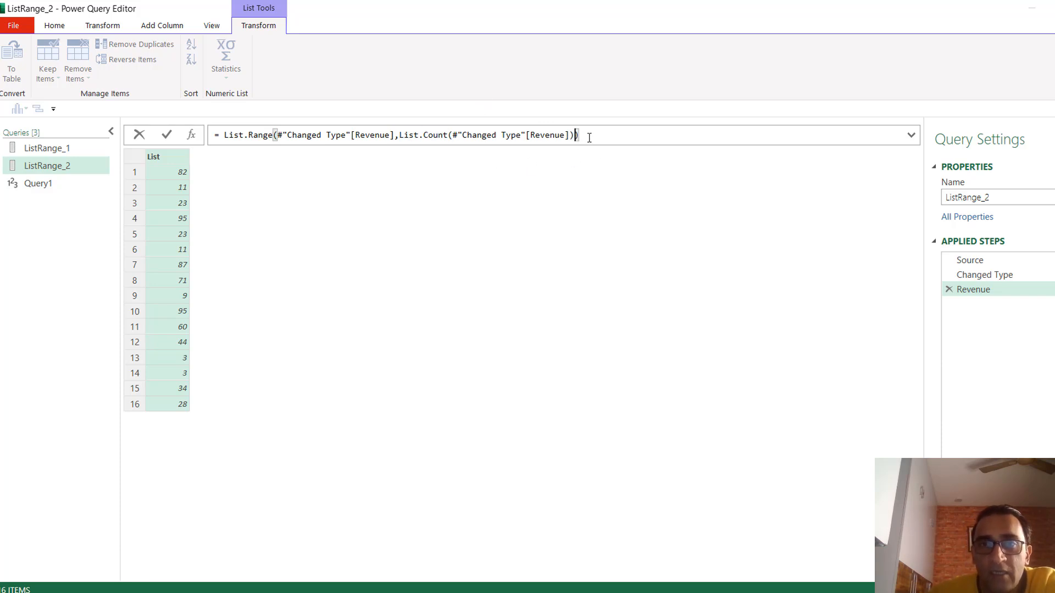
type("/2")
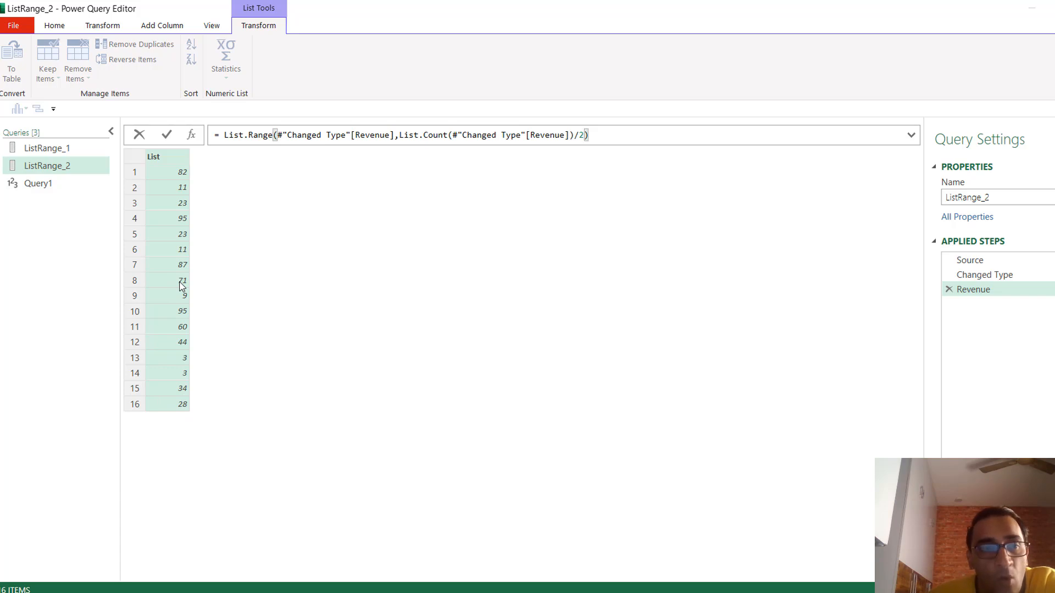
key("Return")
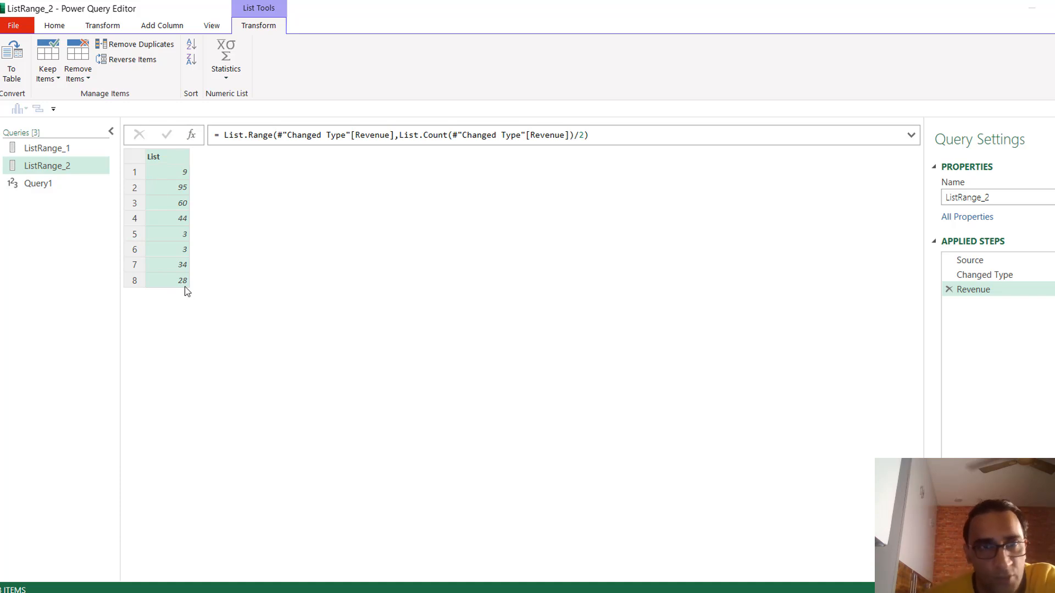
Add a count argument of 2 after the List.Count offset in the List.Range formula and apply it
left_click(587, 135)
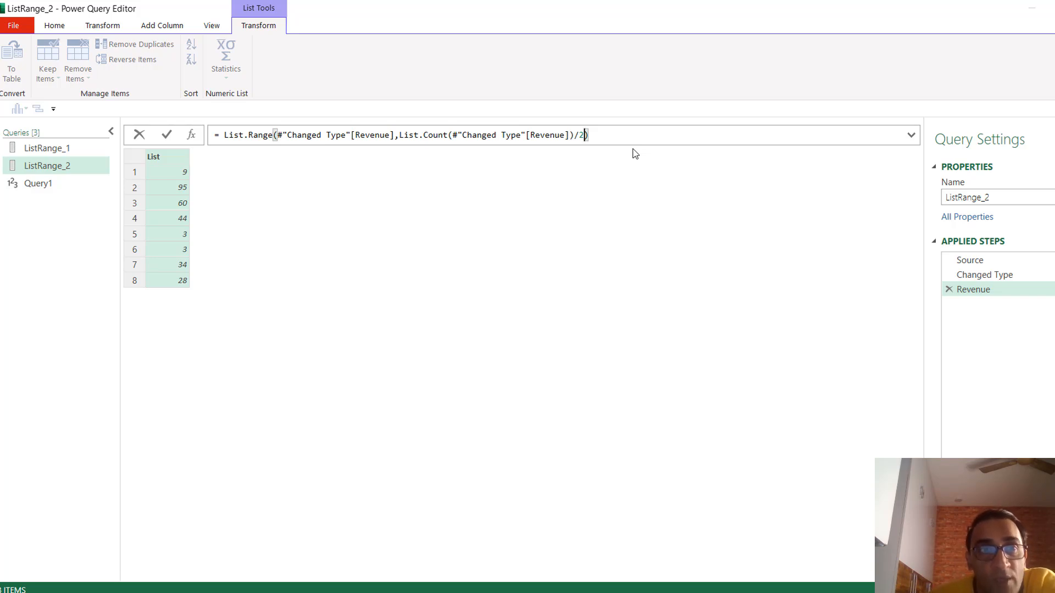
type(",2")
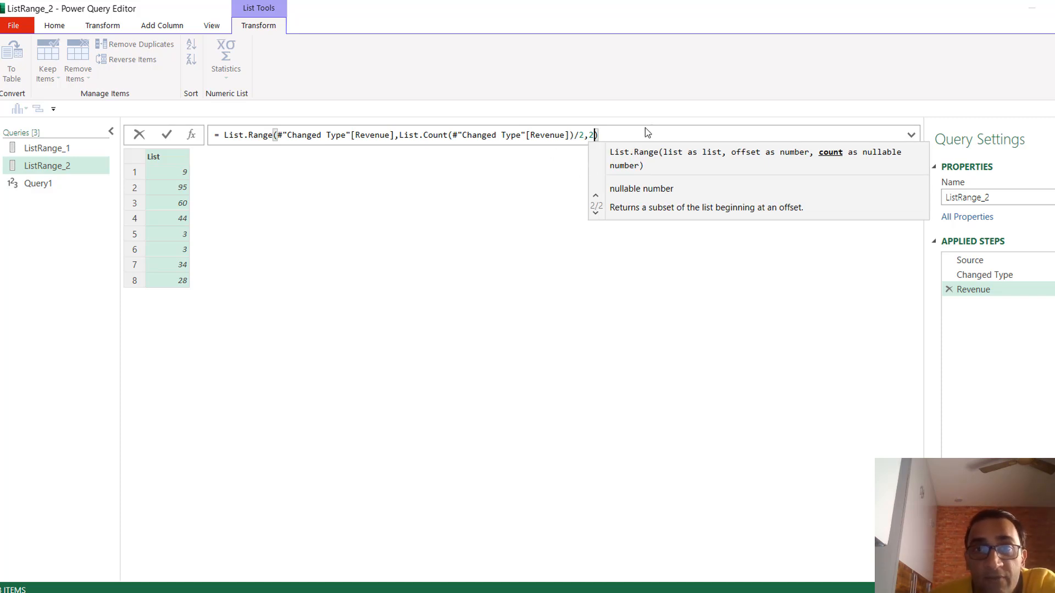
key("Return")
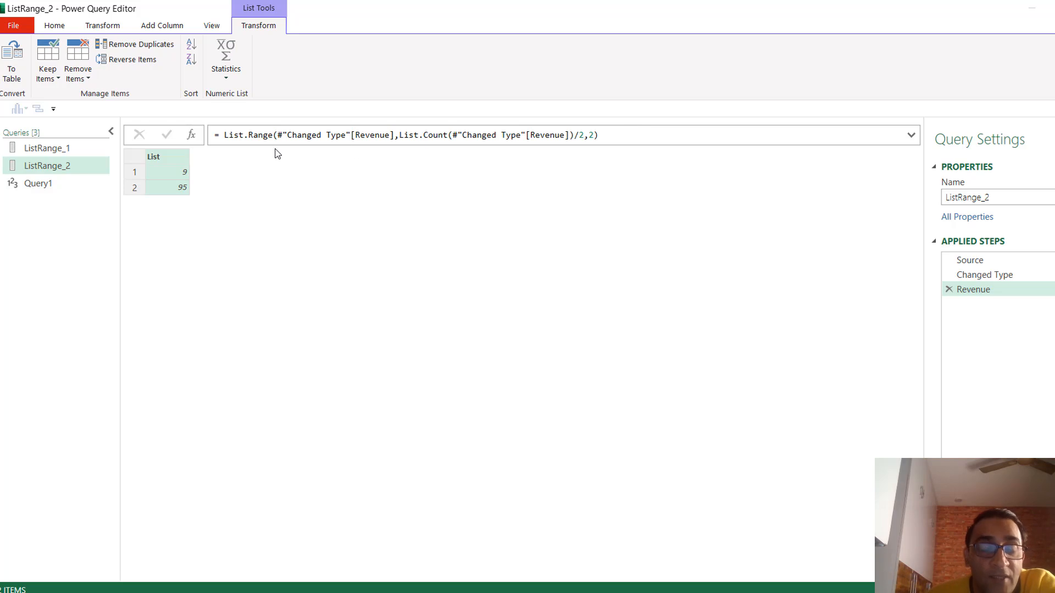
Remove the count argument from ListRange_2's List.Range formula, keeping the halved List.Count offset, and apply it
left_click(595, 134)
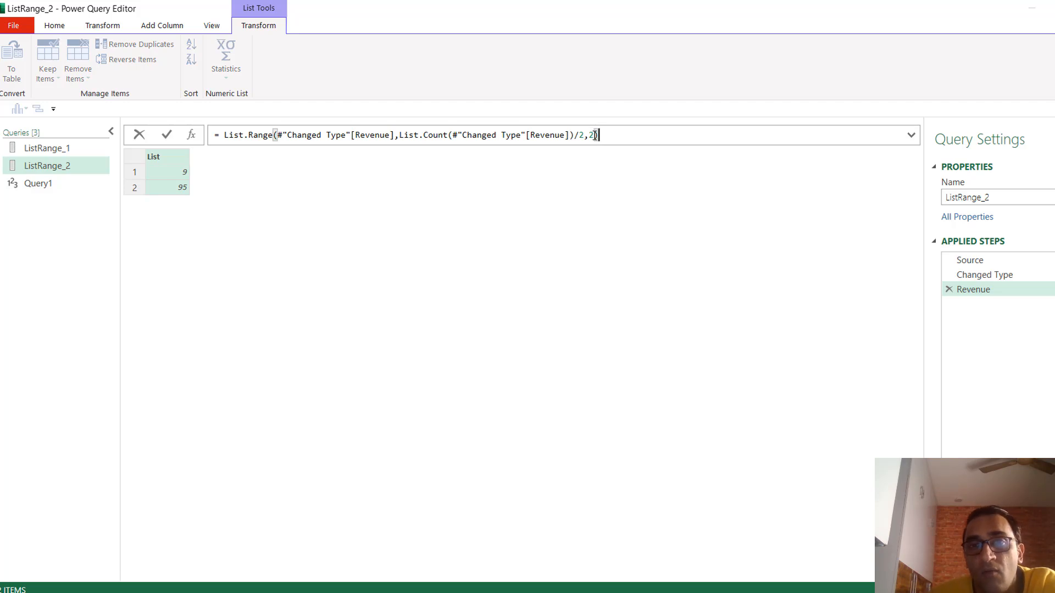
key("BackSpace")
key("BackSpace")
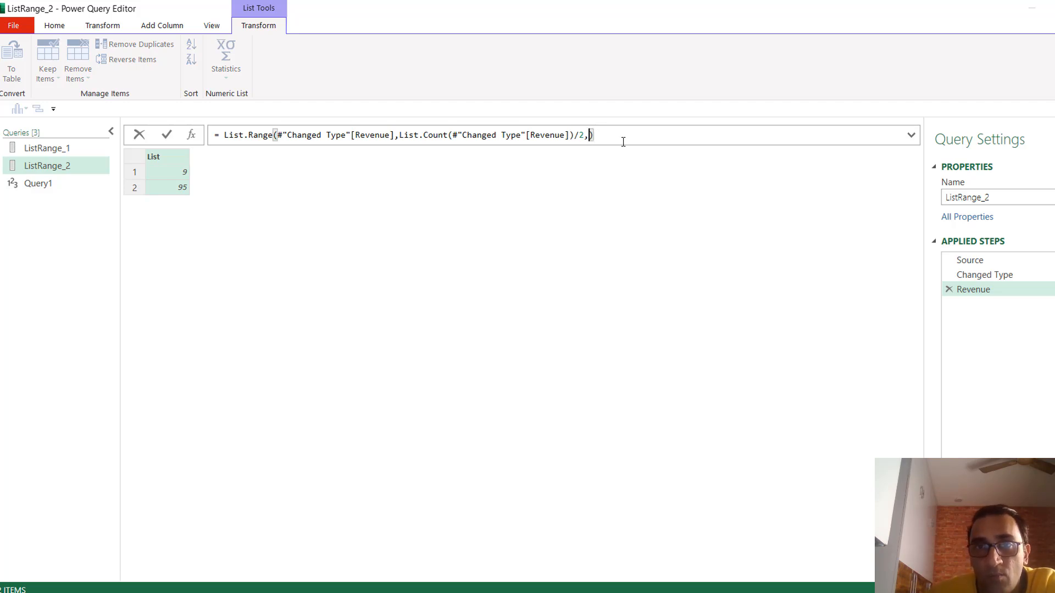
key("Return")
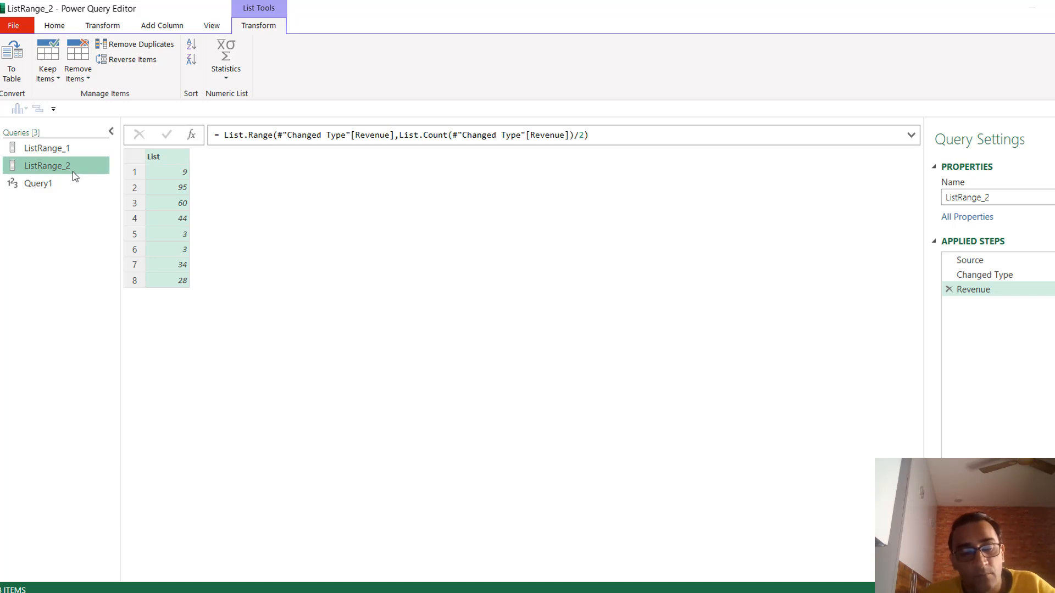
Paste a copy of the ListRange_2 query and rename it ListRange_3
key("ctrl+v")
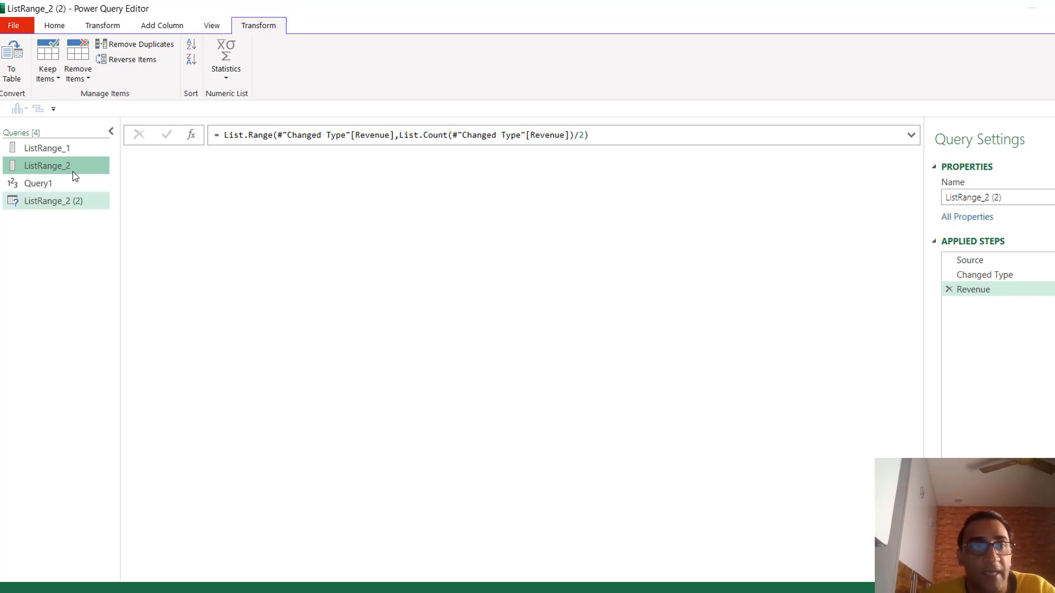
double_click(81, 199)
left_click(85, 199)
key("BackSpace")
key("BackSpace")
key("BackSpace")
key("BackSpace")
key("BackSpace")
type("3")
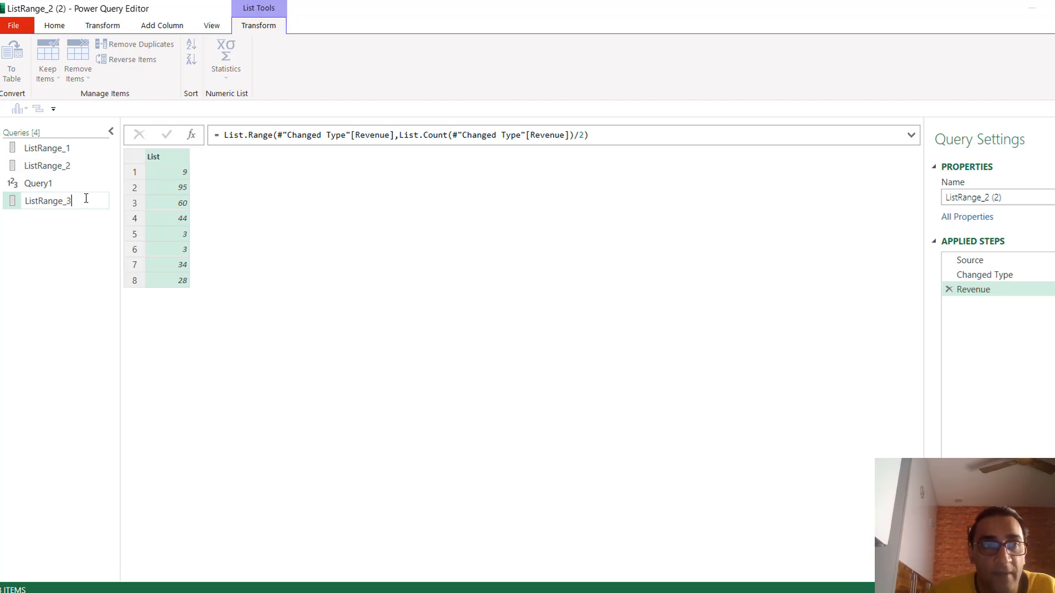
left_click(87, 291)
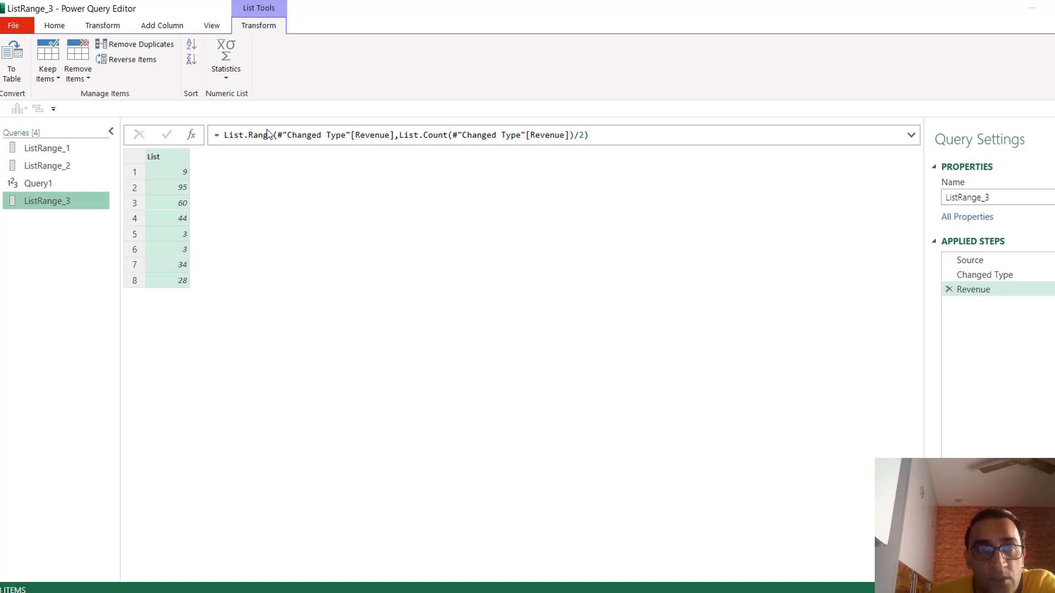
Delete the List.Count(#"Changed Type"[Revenue])/2 offset, its preceding comma and the closing parenthesis from ListRange_3's Revenue formula
left_click(225, 135)
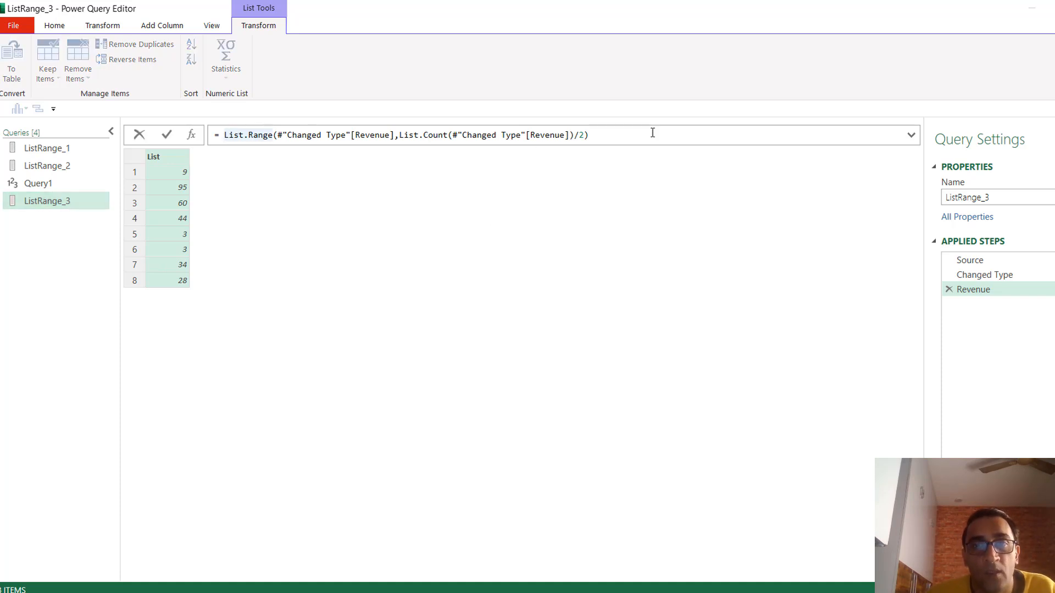
key("ctrl+a")
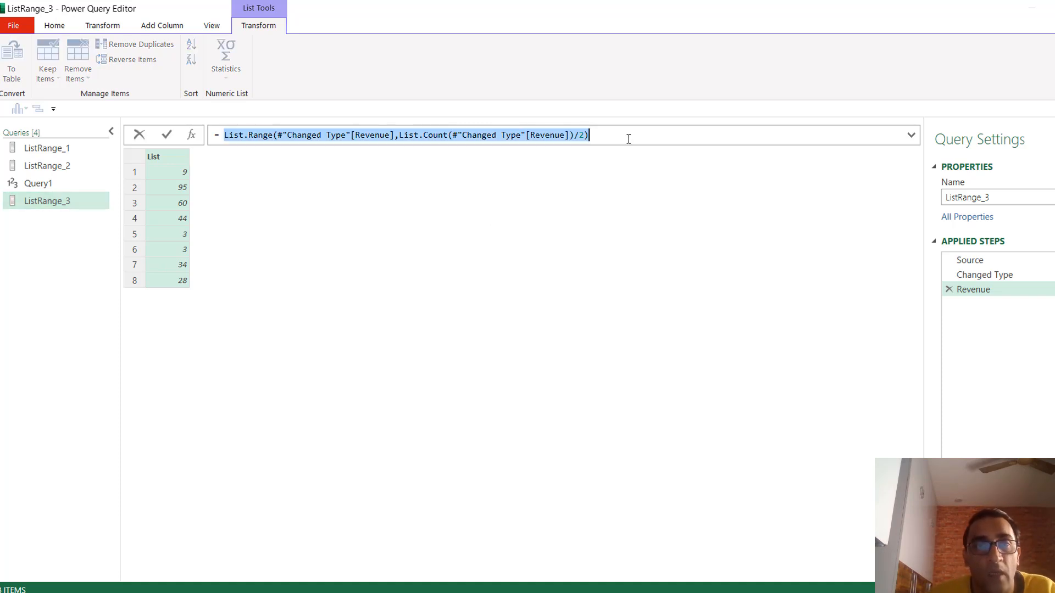
key("End")
key("BackSpace")
key("BackSpace")
key("BackSpace")
key("BackSpace")
key("BackSpace")
key("BackSpace")
key("BackSpace")
key("BackSpace")
key("BackSpace")
key("BackSpace")
key("BackSpace")
key("BackSpace")
key("BackSpace")
key("BackSpace")
key("BackSpace")
key("BackSpace")
key("BackSpace")
key("BackSpace")
key("BackSpace")
key("BackSpace")
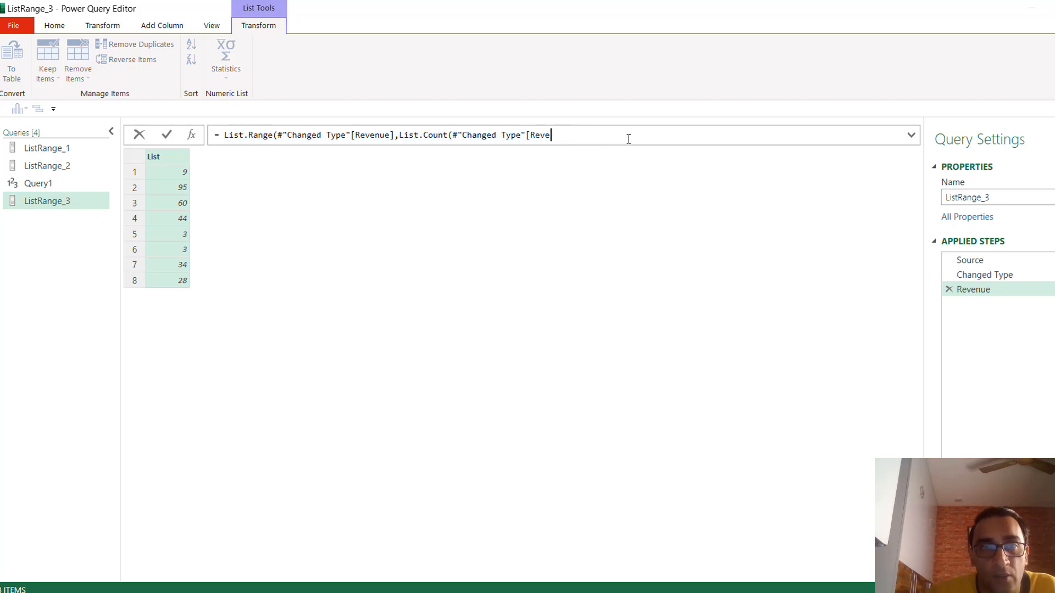
key("BackSpace")
key("BackSpace")
key("BackSpace")
key("BackSpace")
key("BackSpace")
key("BackSpace")
key("BackSpace")
key("BackSpace")
key("BackSpace")
key("BackSpace")
key("BackSpace")
key("BackSpace")
key("BackSpace")
key("BackSpace")
key("BackSpace")
key("BackSpace")
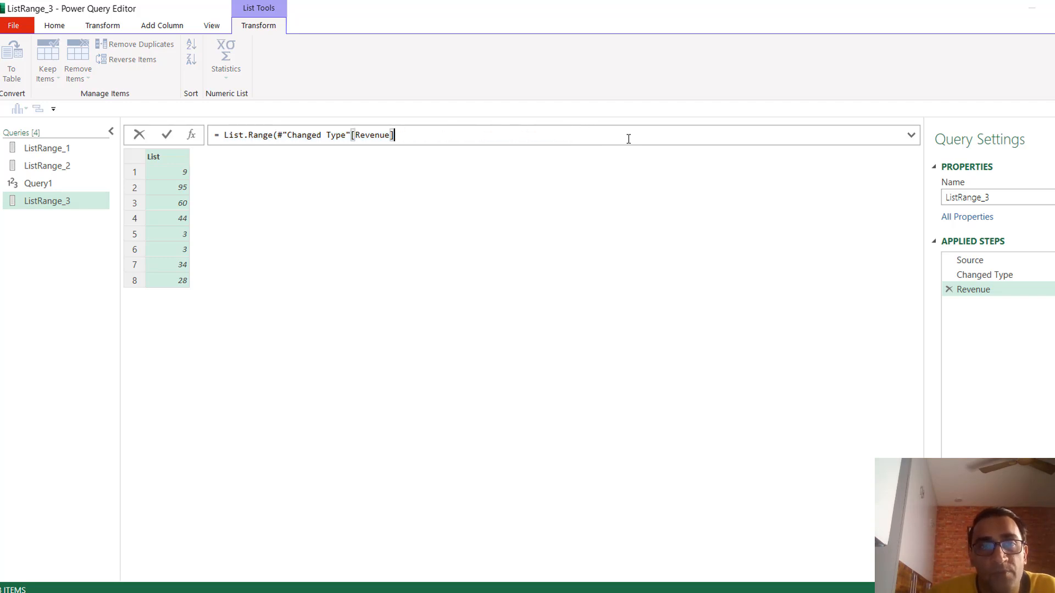
Remove the opening List.Range call so the formula reads #"Changed Type"[Revenue], and apply it
left_click(276, 135)
key("BackSpace")
key("BackSpace")
key("BackSpace")
key("BackSpace")
key("BackSpace")
key("BackSpace")
key("BackSpace")
key("BackSpace")
key("BackSpace")
key("BackSpace")
key("BackSpace")
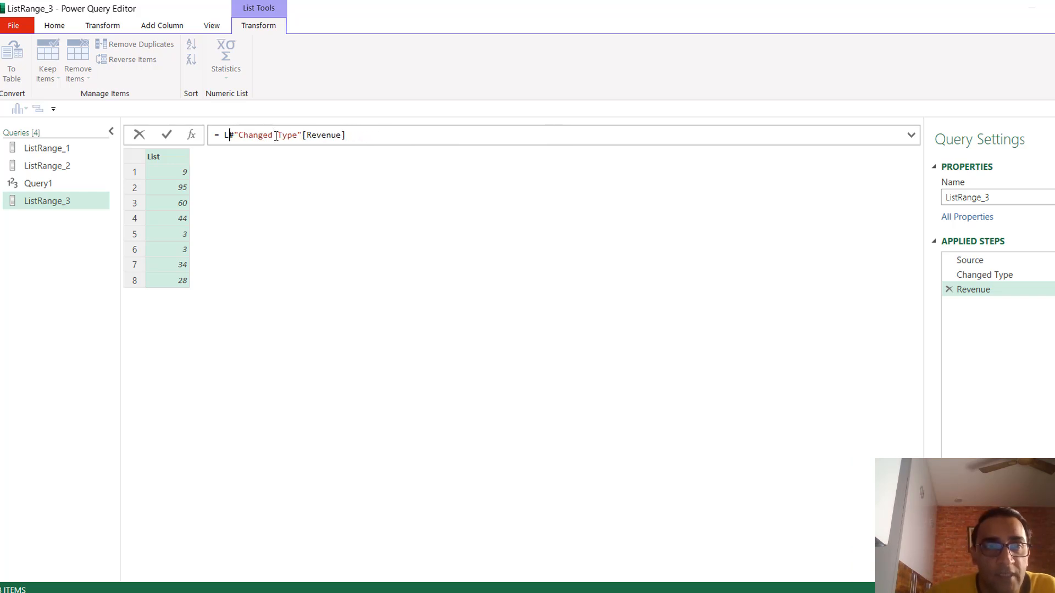
left_click(391, 135)
key("Return")
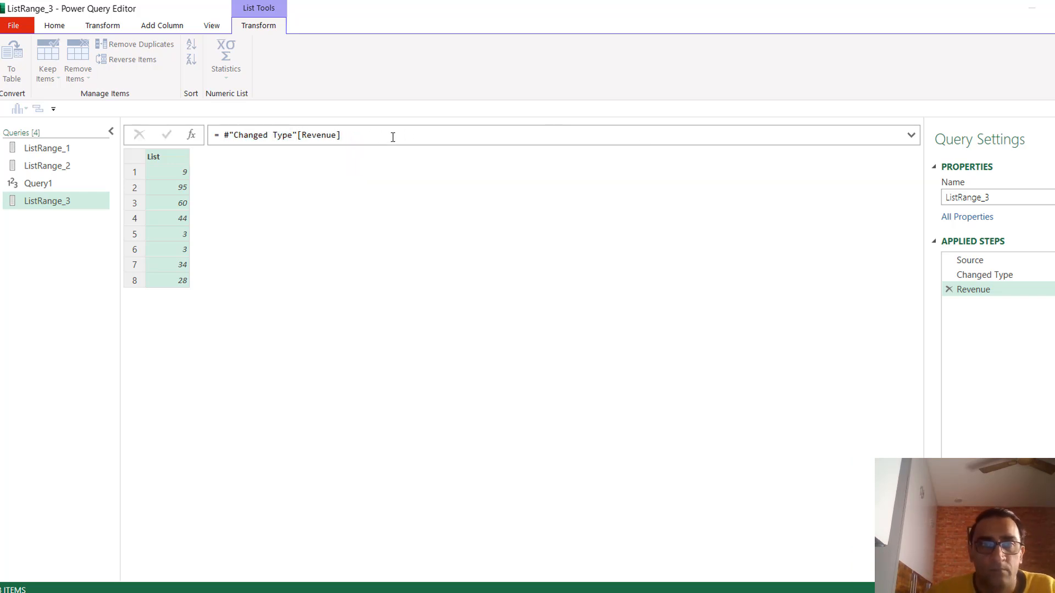
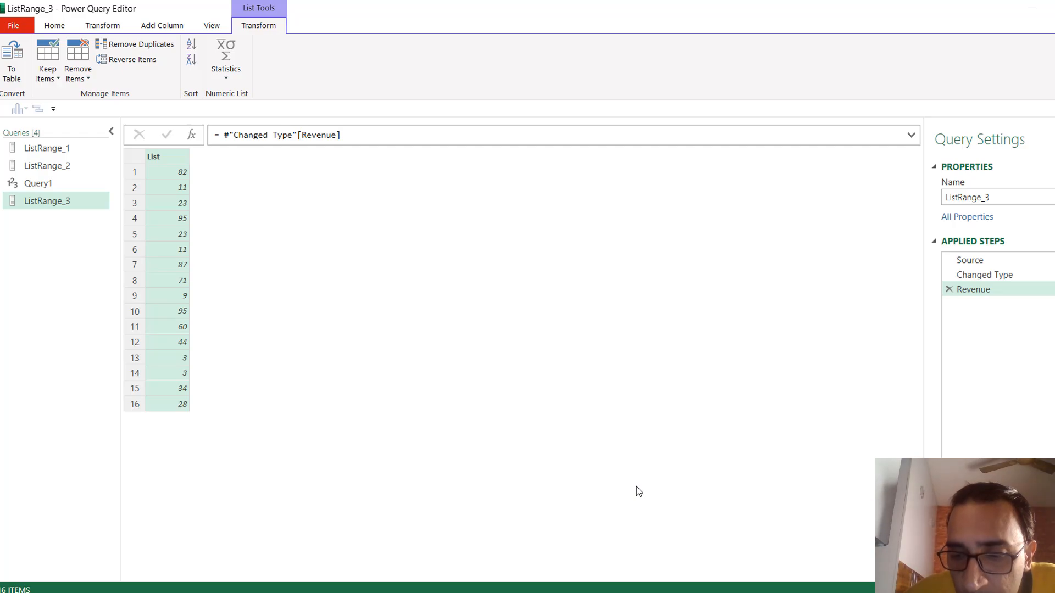
Capture a screenshot of the full Revenue list and paste it into a blank canvas in a maximized Paint window
key("super+shift+s")
left_click_drag(120, 140, 237, 466)
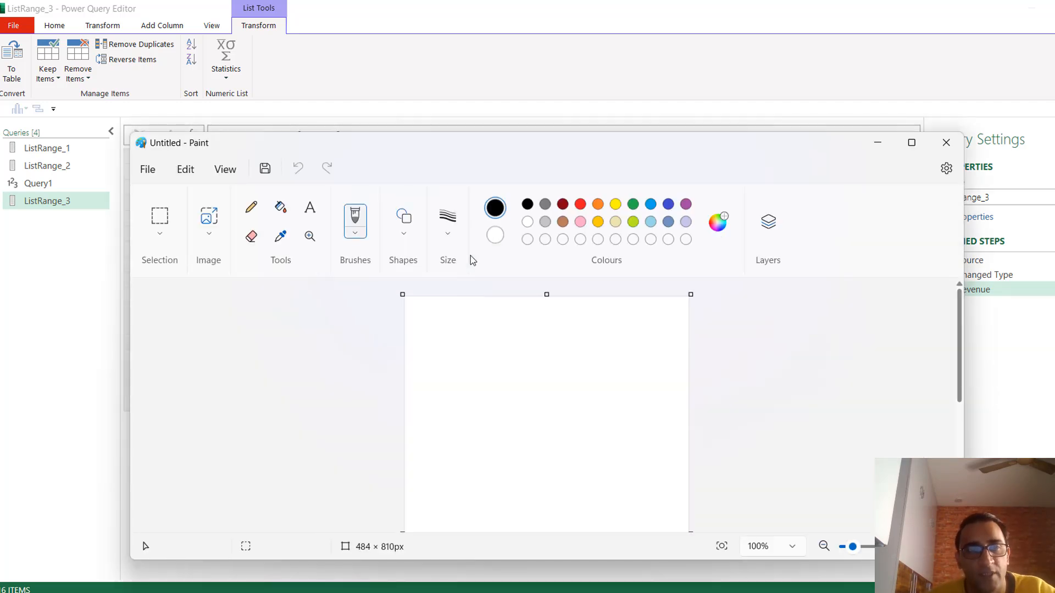
key("ctrl+v")
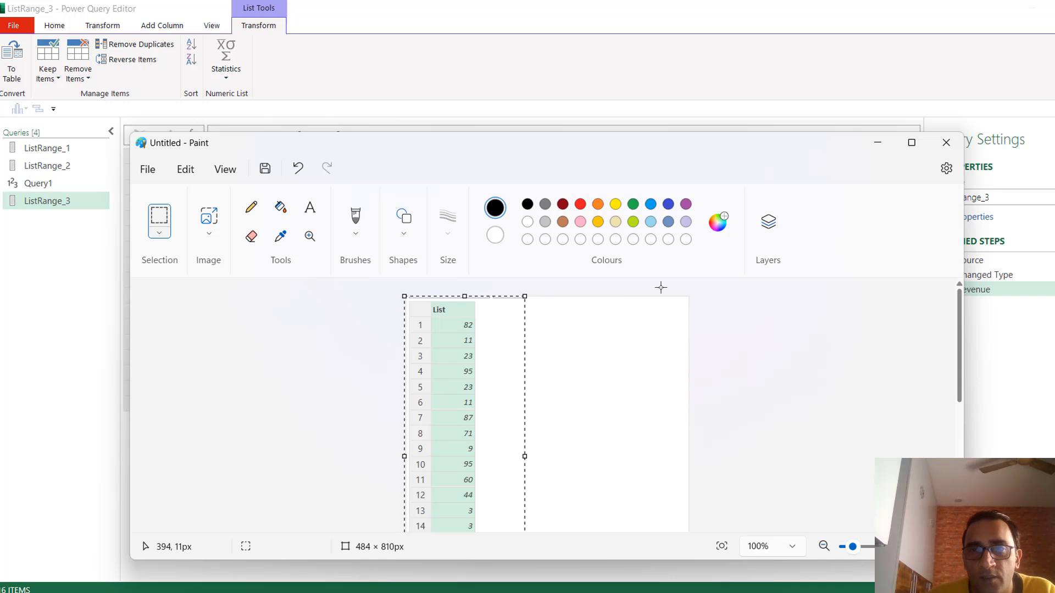
left_click(911, 142)
left_click(393, 407)
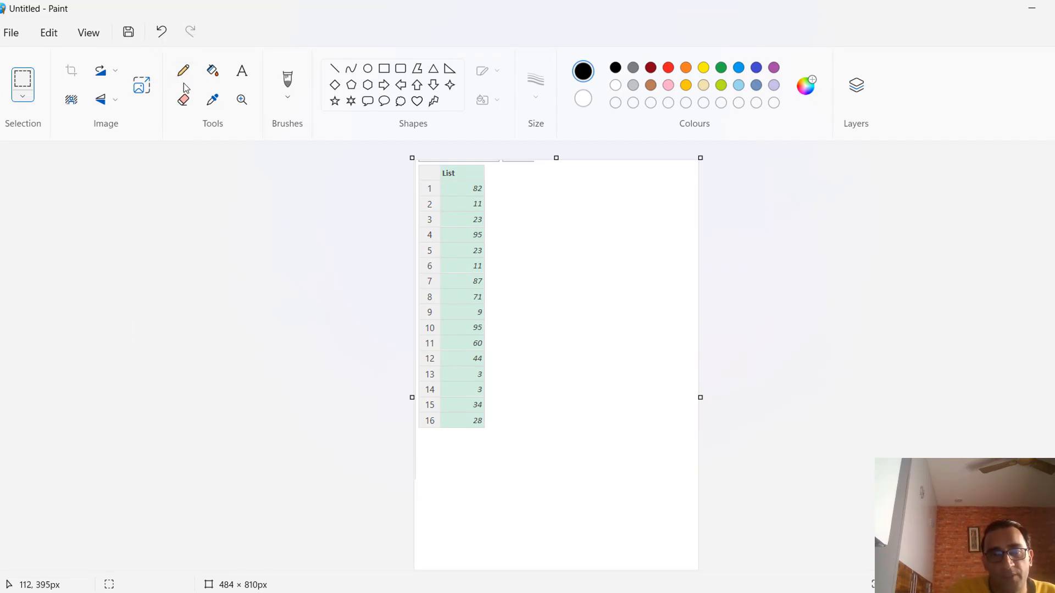
mouse_move(412, 398)
left_mouse_down()
mouse_move(475, 391)
mouse_move(484, 426)
left_mouse_up()
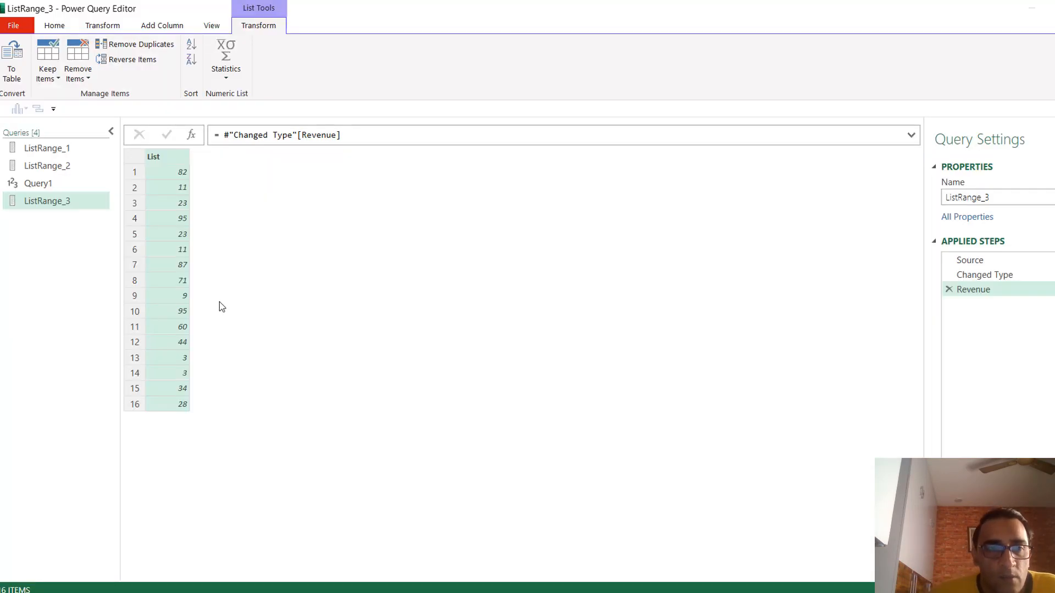
Back in Power Query Editor, put List.Range( before #"Changed Type"[Revenue] in ListRange_3's formula and add a comma after the list argument
left_click(222, 134)
type("lsit")
key("BackSpace")
key("BackSpace")
key("BackSpace")
key("BackSpace")
type("listrange")
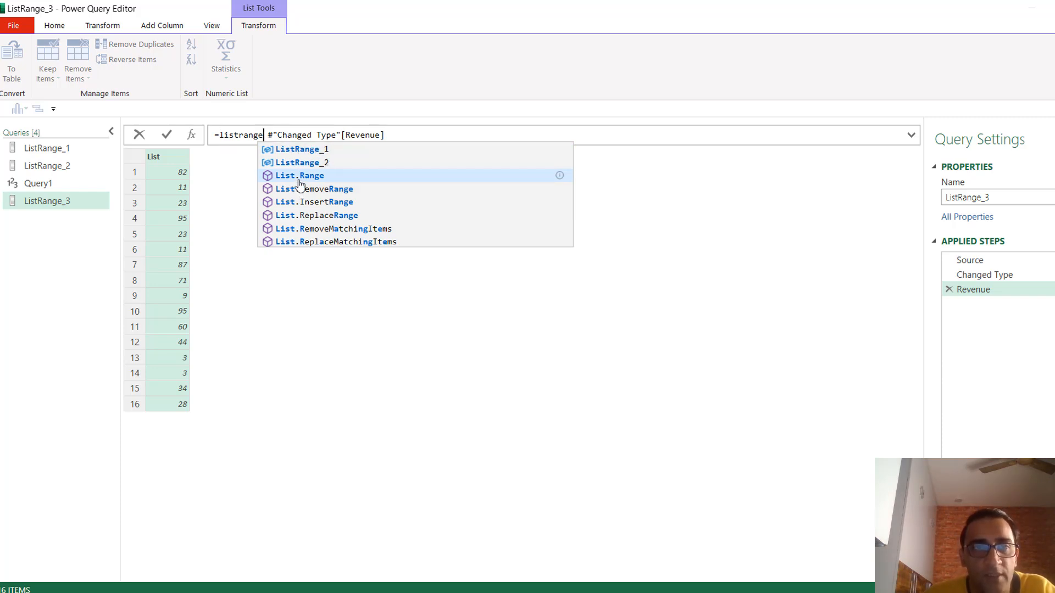
key("Tab")
type("(")
key("Delete")
key("Delete")
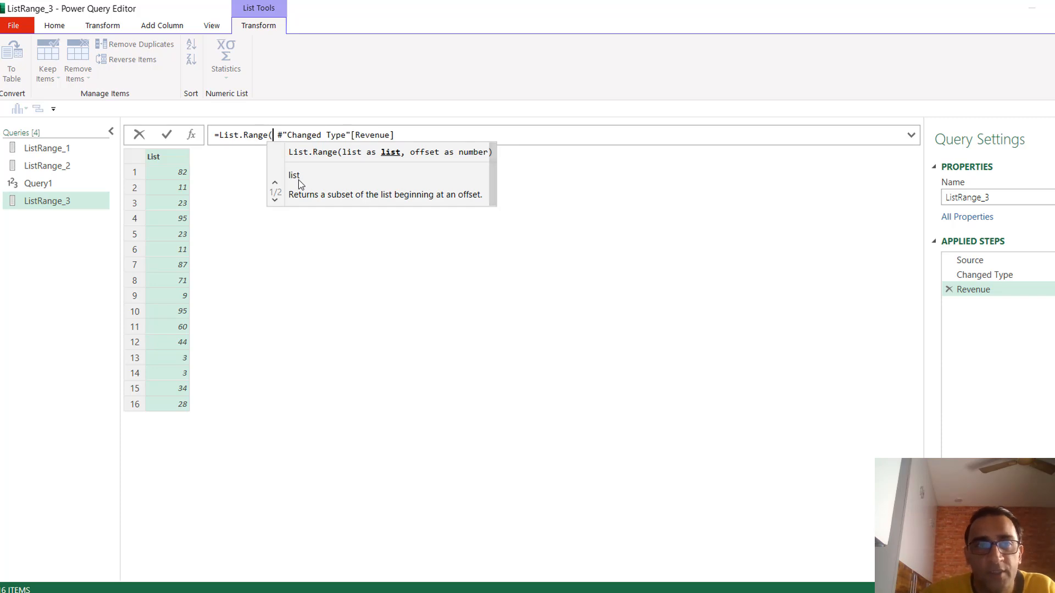
left_click(434, 131)
type(",")
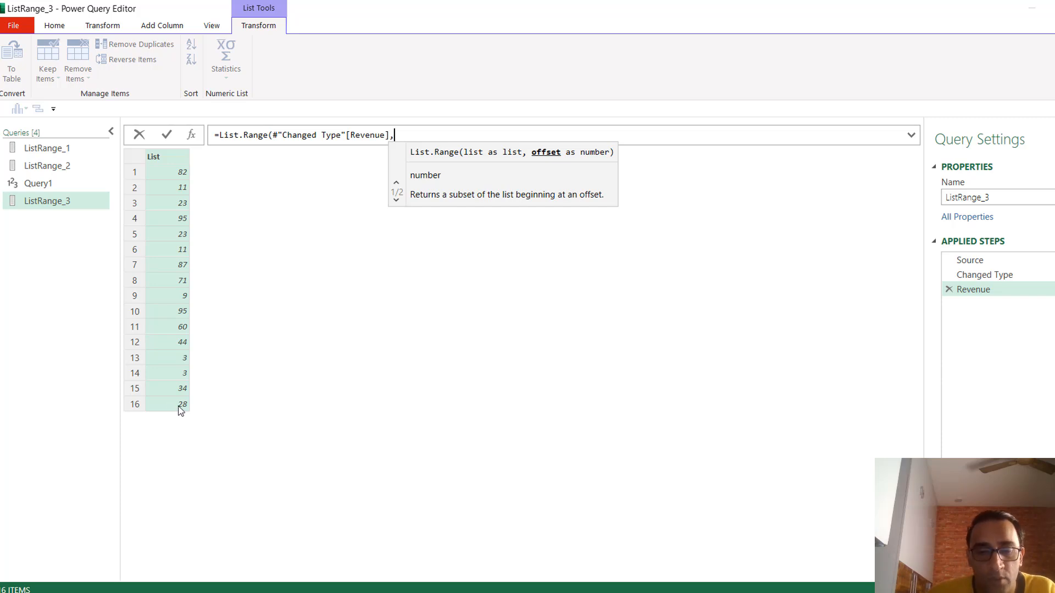
Enter List.Count(#"Changed Type"[Revenue]) as the offset argument, reusing the copied list reference
type("List.Count")
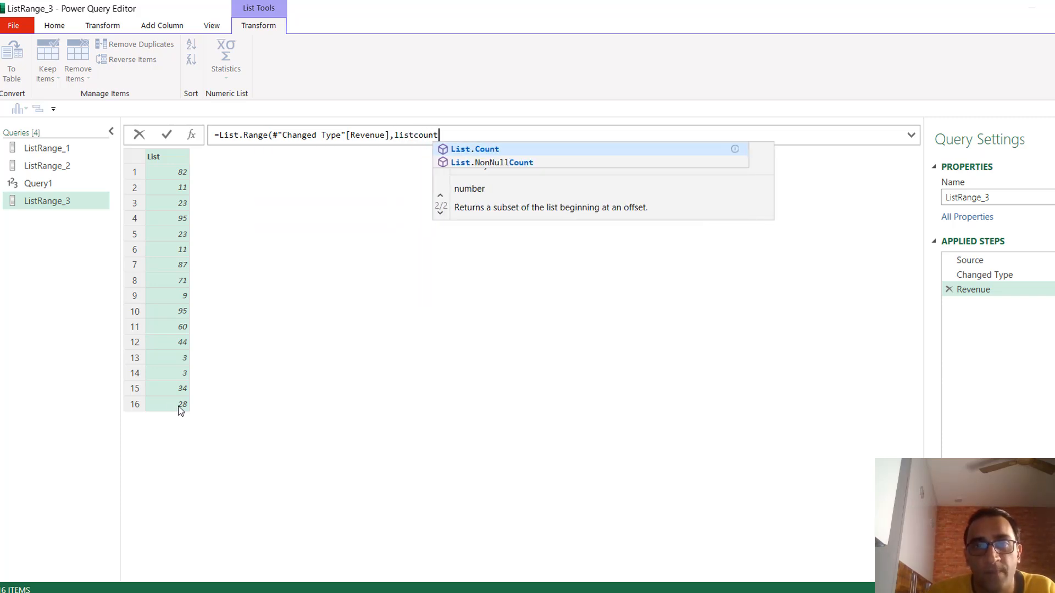
type("(")
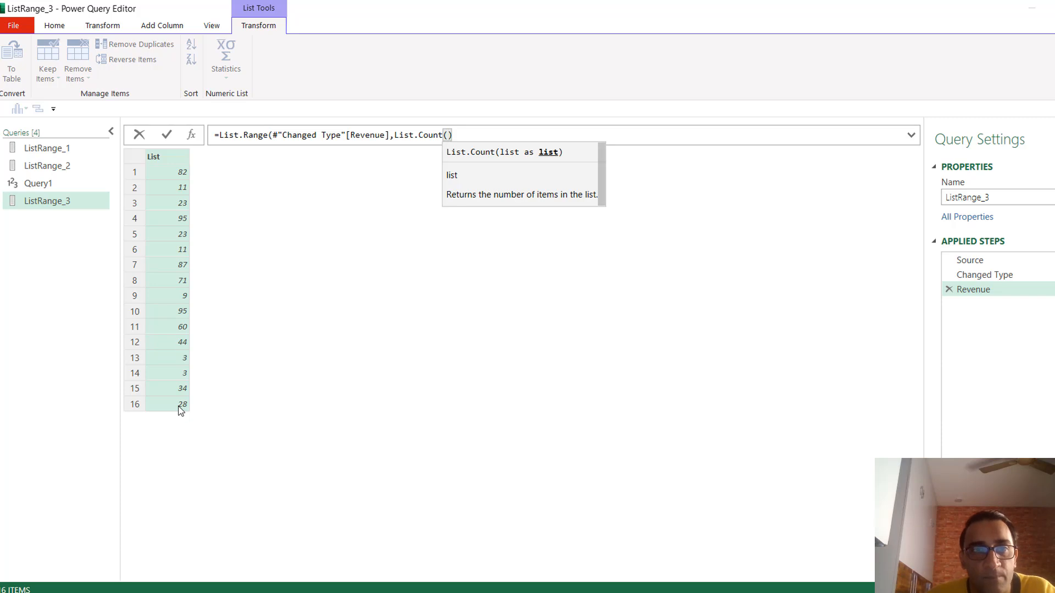
left_click(274, 135)
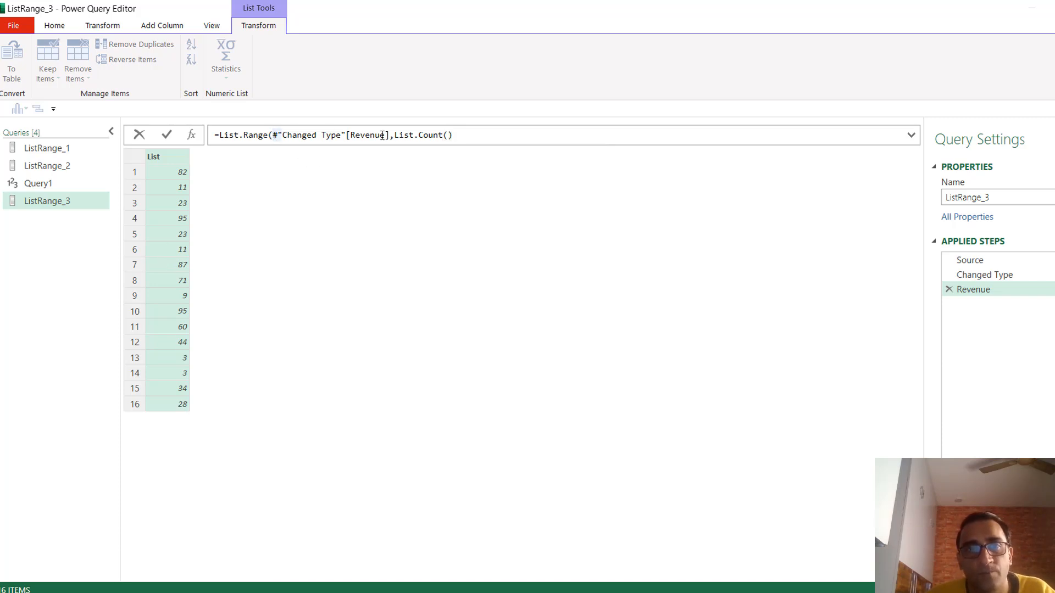
left_click(390, 136, "shift")
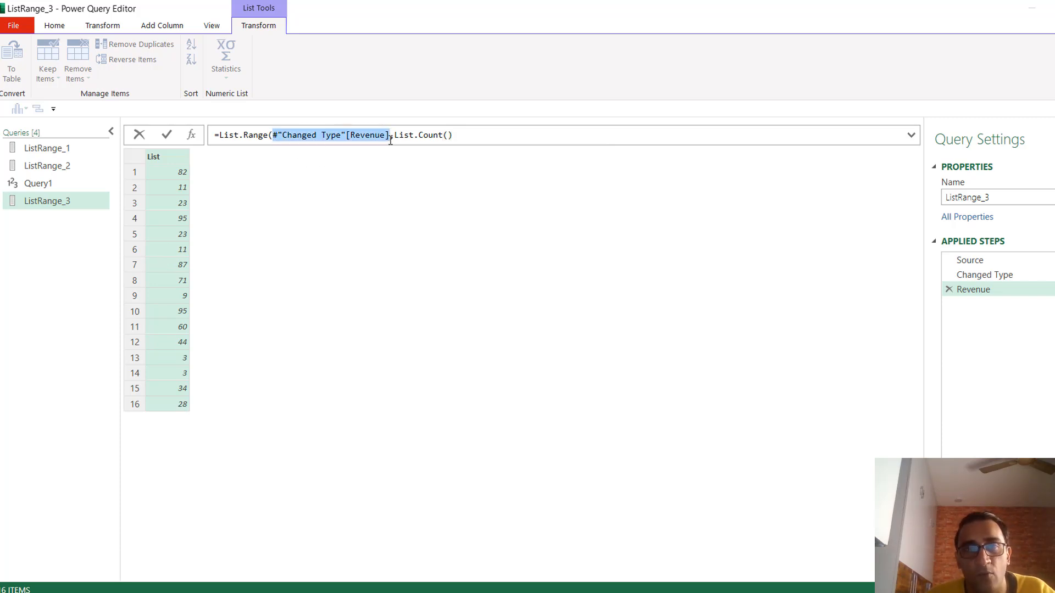
key("ctrl+c")
left_click(456, 135)
key("BackSpace")
key("ctrl+v")
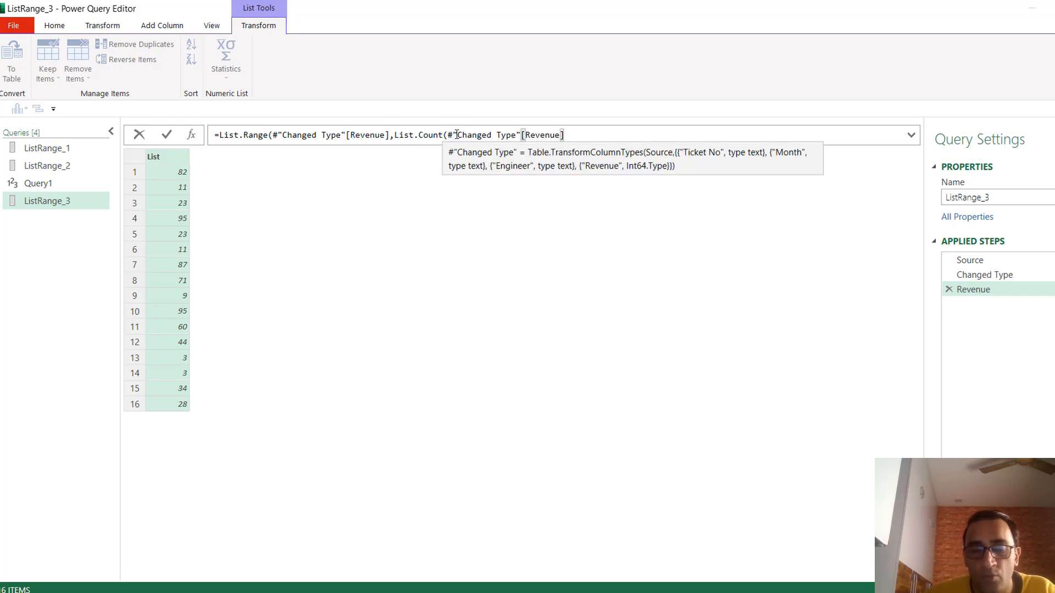
type(")")
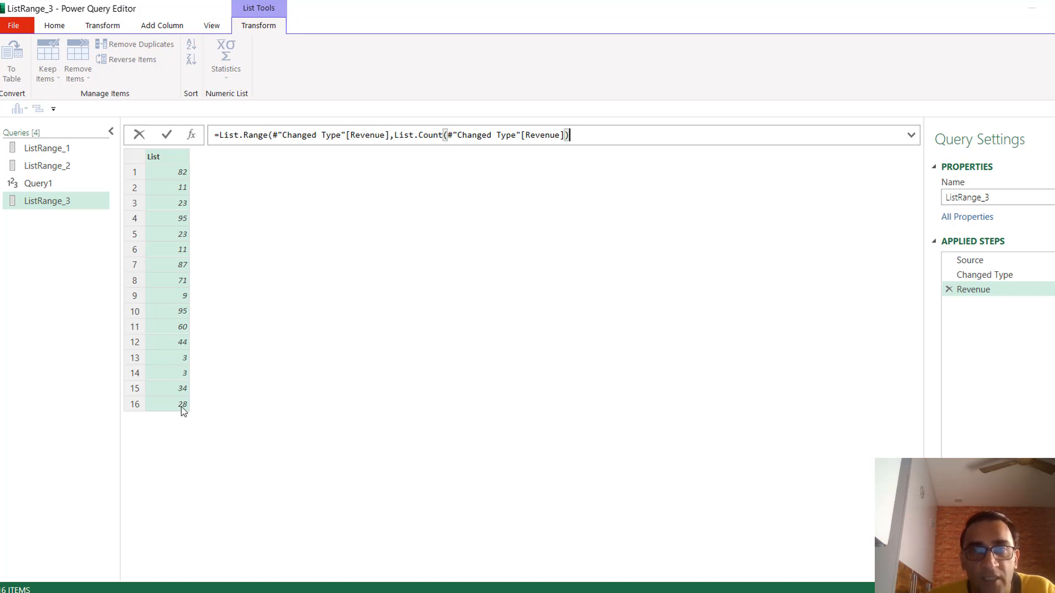
Subtract 1 from the List.Count offset, close the List.Range function, and apply the formula
left_click(568, 135)
type(")-1")
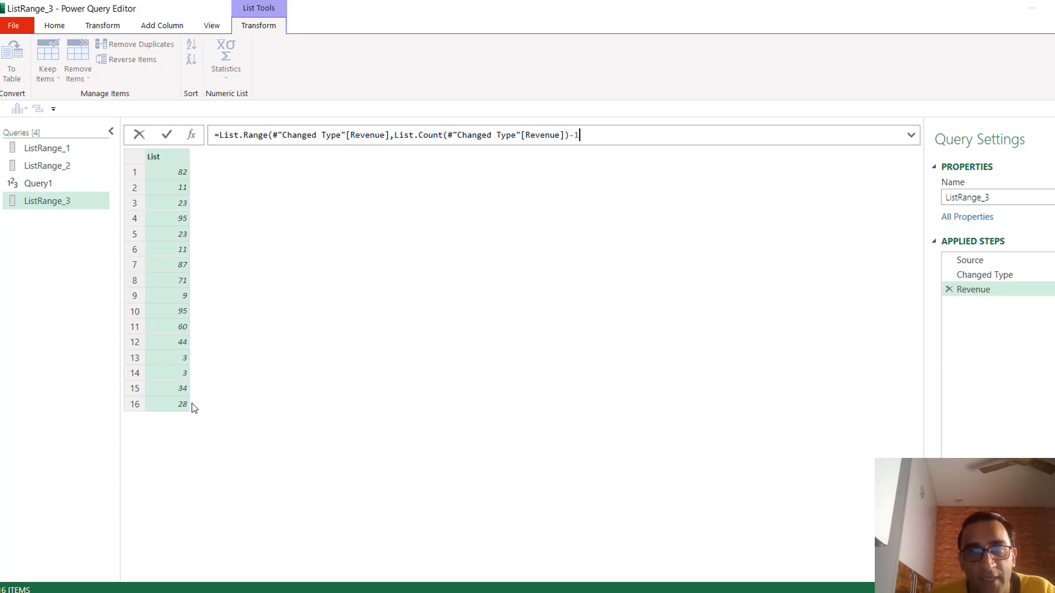
type(")")
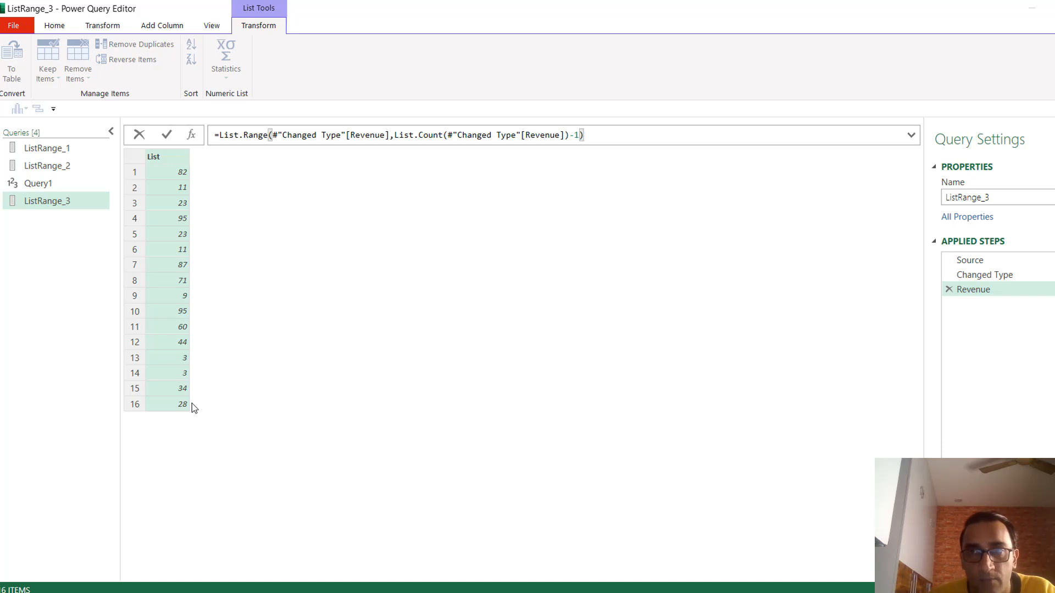
key("Return")
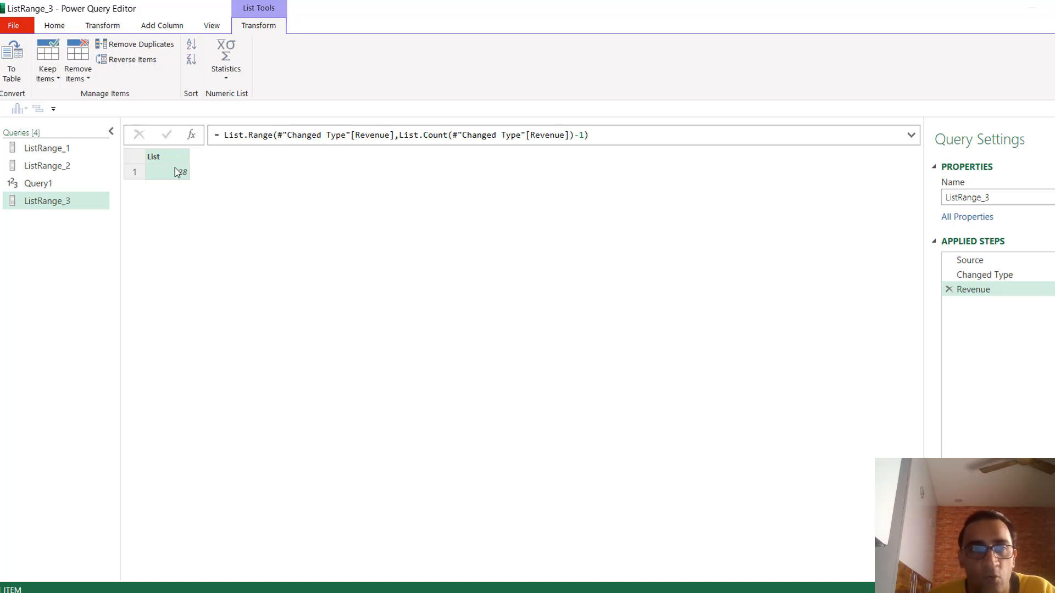
Try a negative count argument of -3 after the List.Count offset in ListRange_3's formula and apply it
left_click(622, 132)
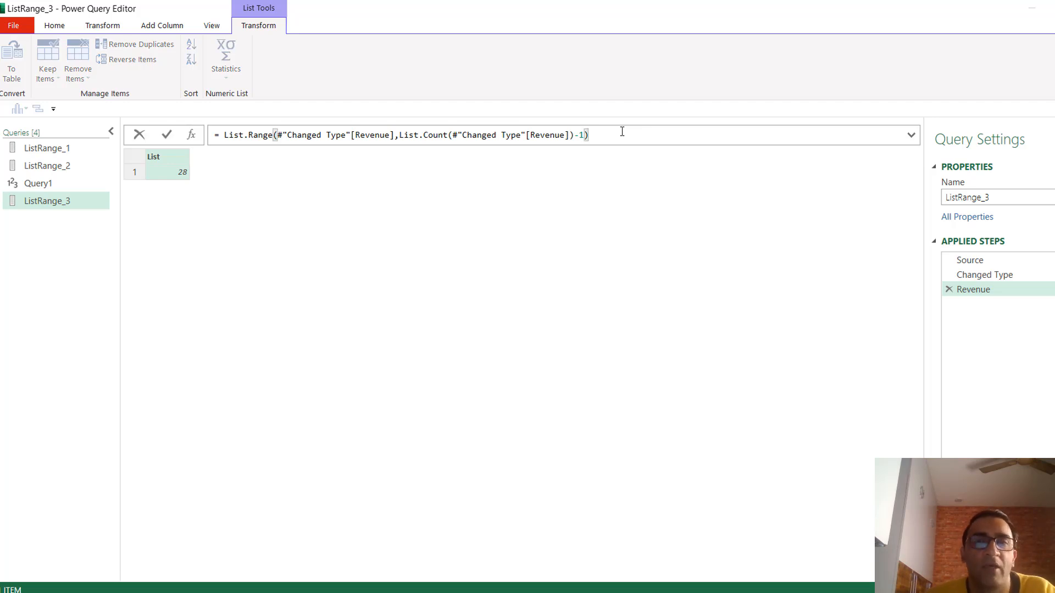
type(",")
key("BackSpace")
key("BackSpace")
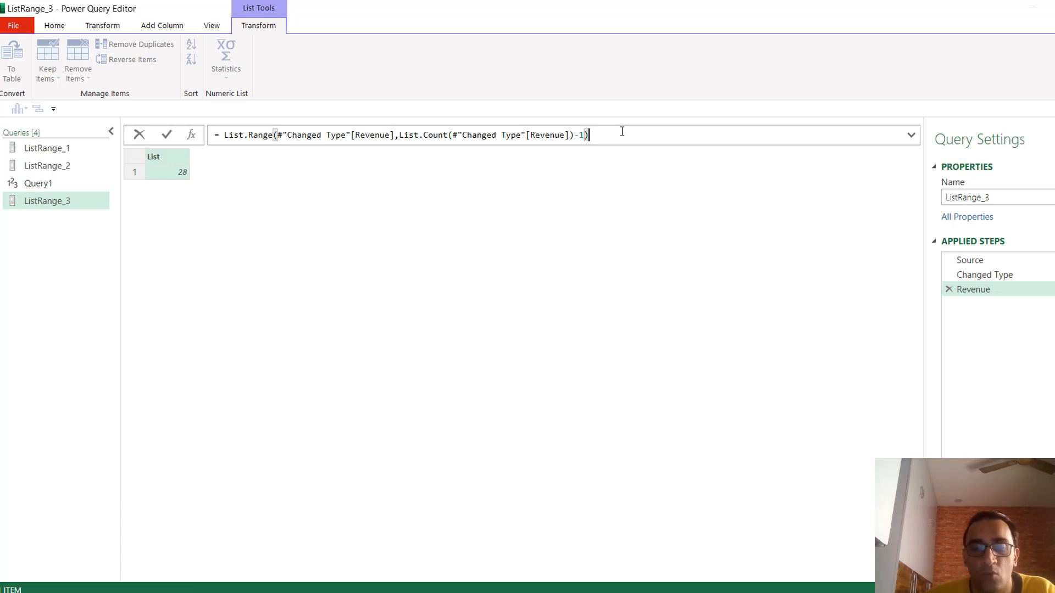
type(",")
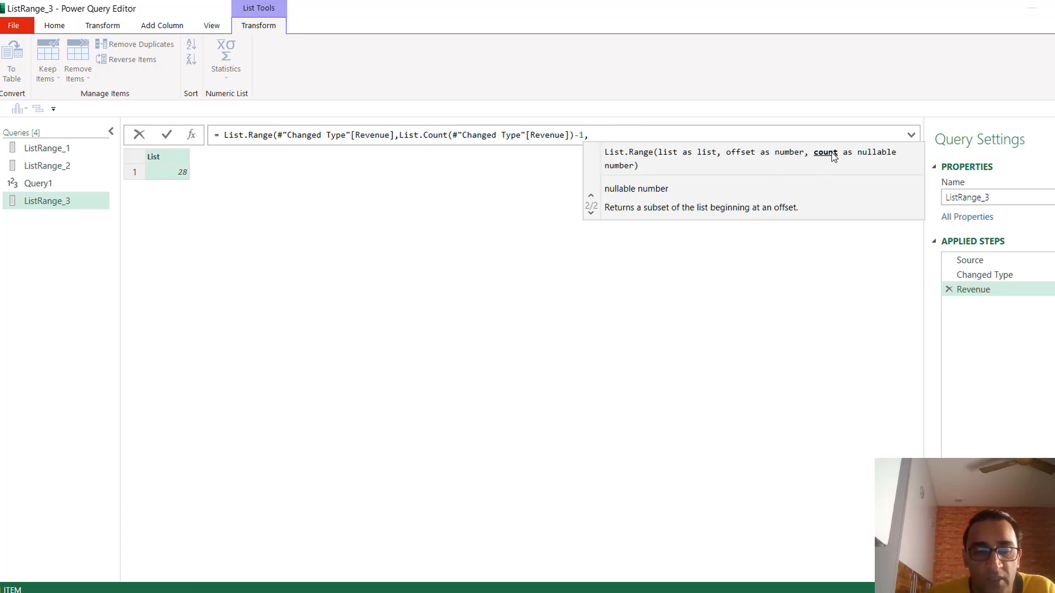
type("-3)")
key("Return")
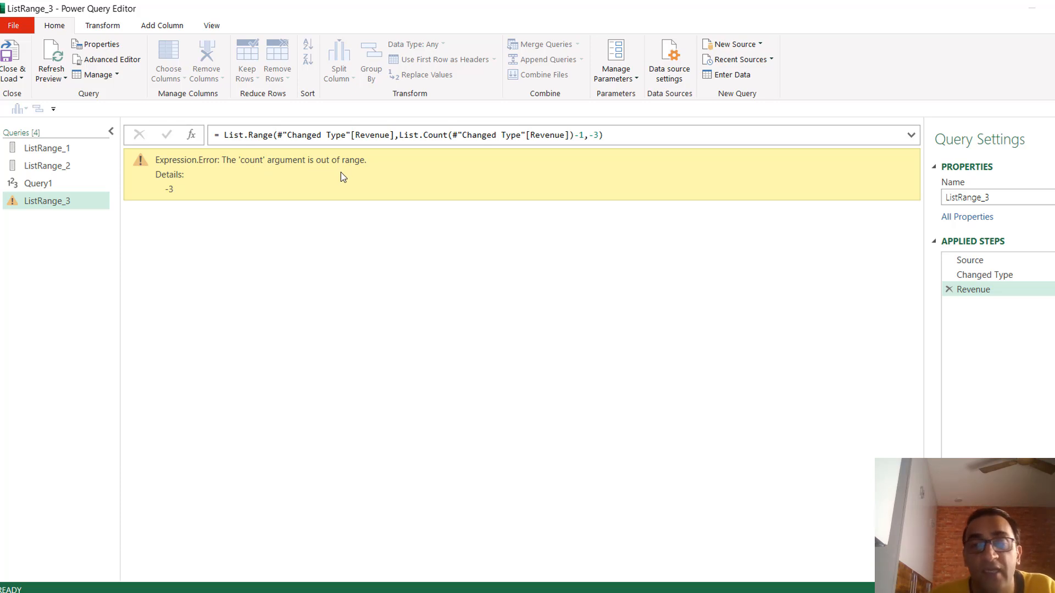
Remove the -3 count argument from ListRange_3's List.Range formula and apply it with only the offset
left_click(606, 136)
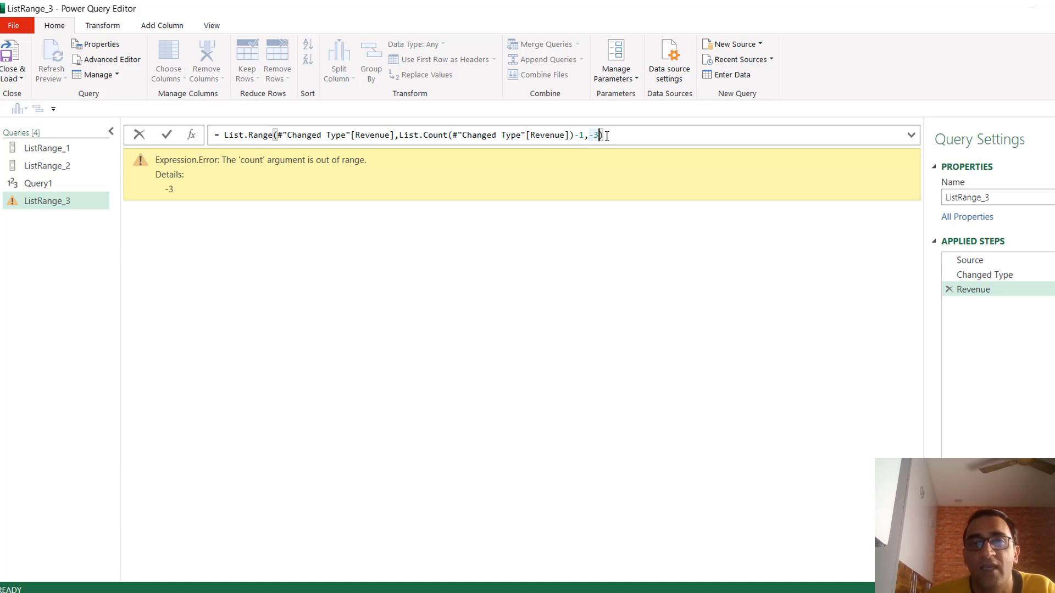
key("BackSpace")
key("BackSpace")
key("BackSpace")
key("BackSpace")
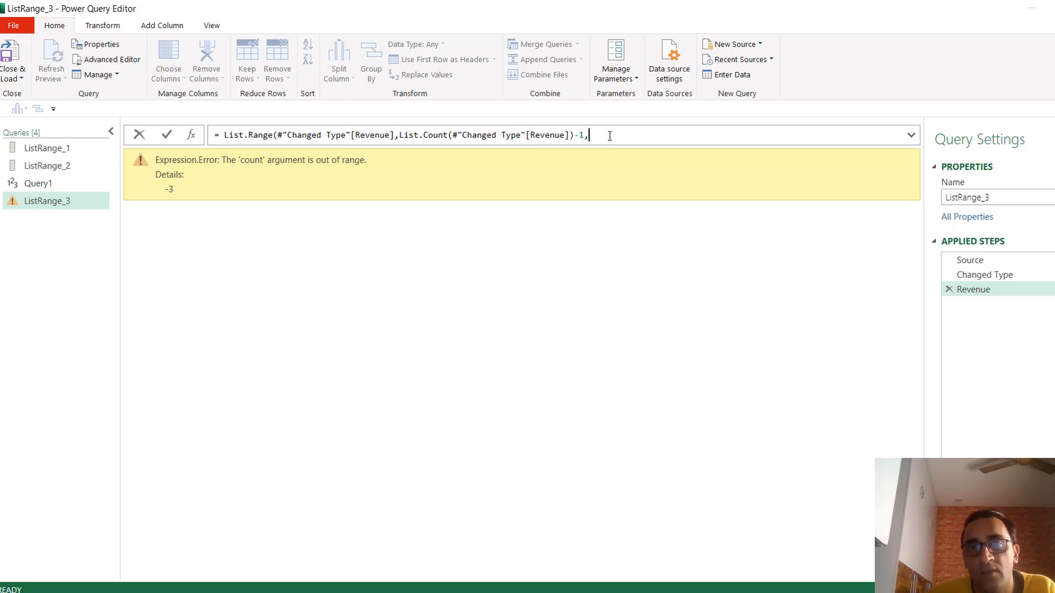
type(")")
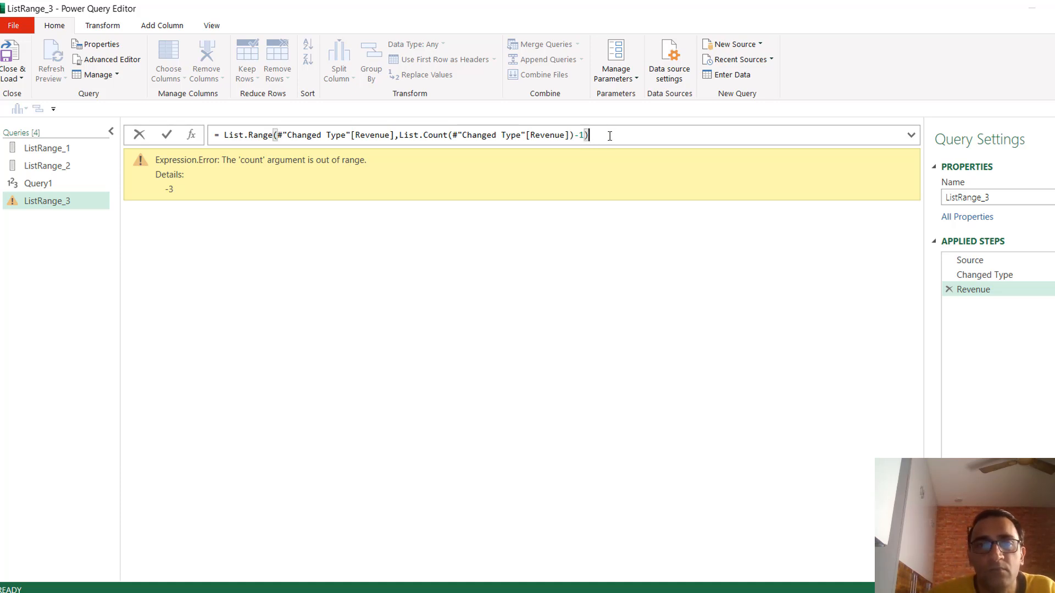
key("Return")
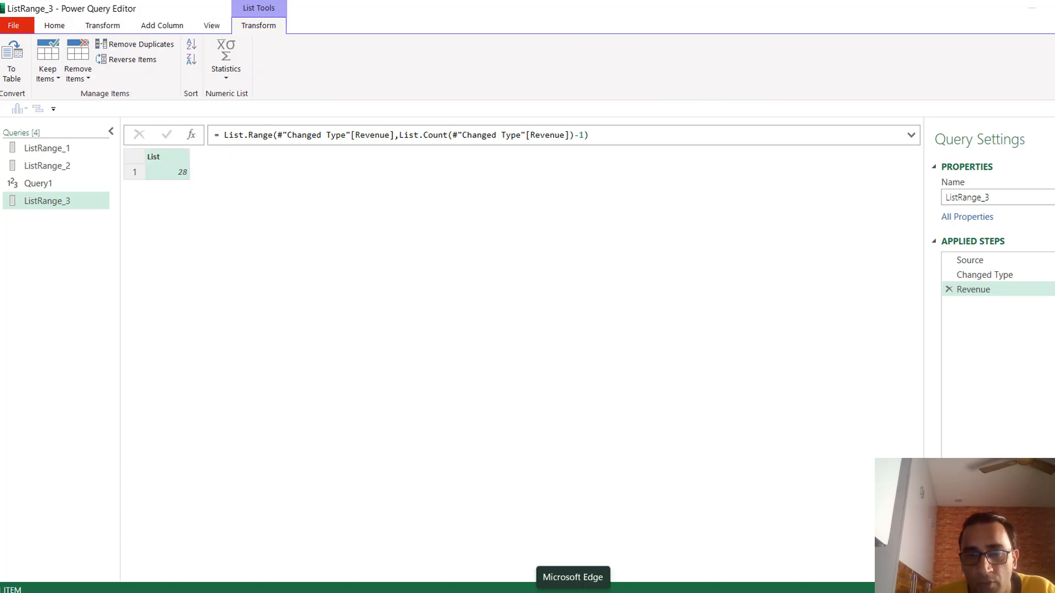
mouse_move(605, 592)
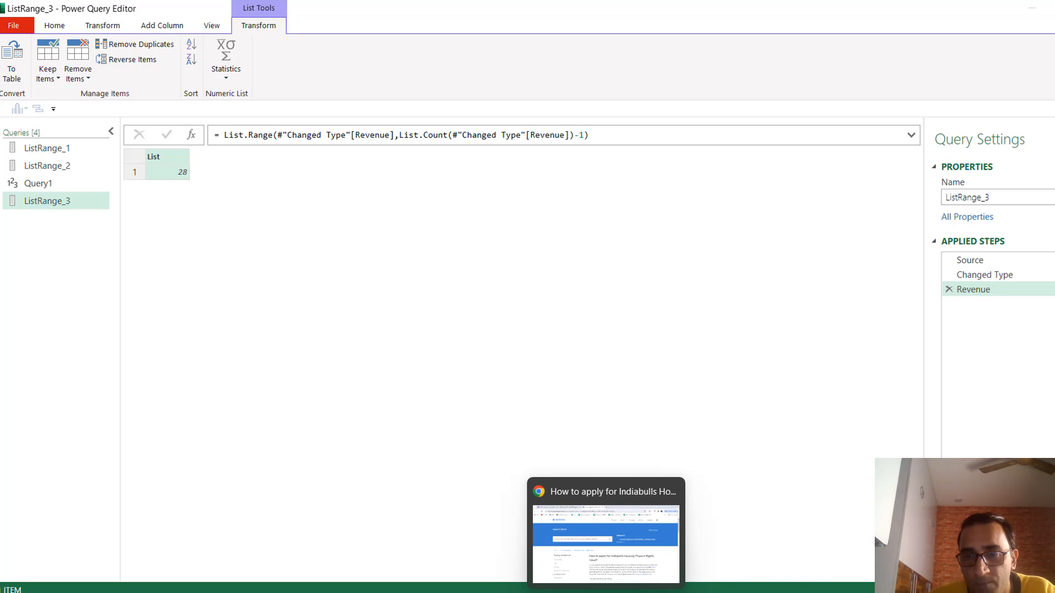
Change the number subtracted from List.Count to 3 in ListRange_3's List.Range formula and apply it
mouse_move(734, 592)
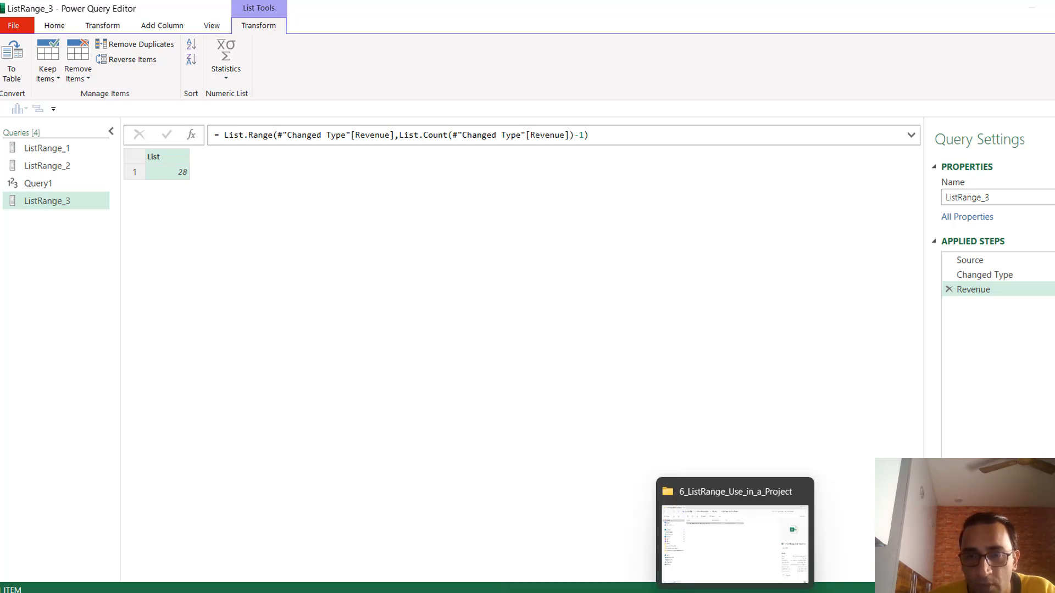
mouse_move(797, 592)
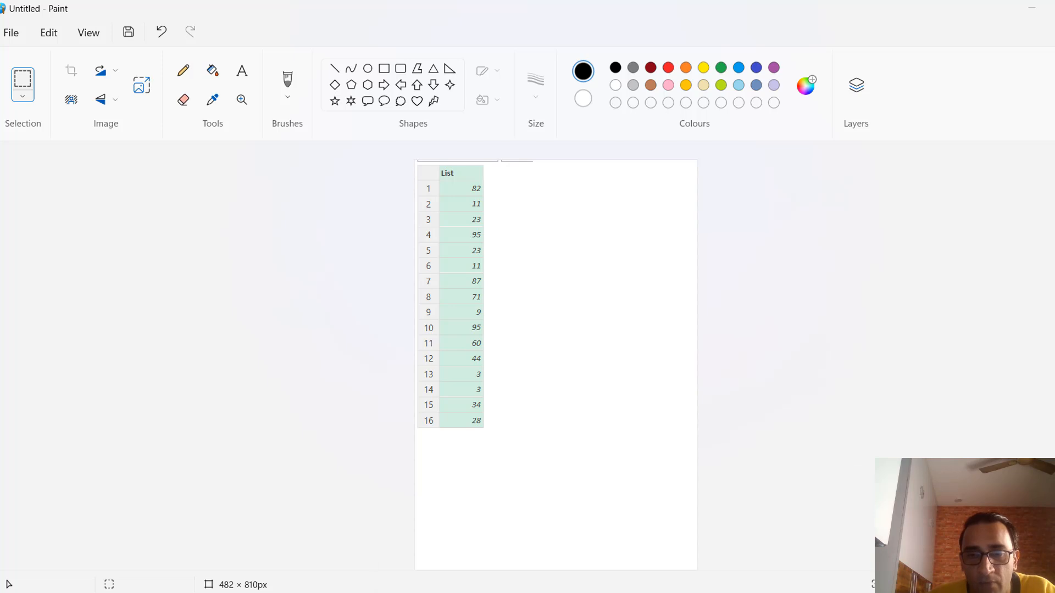
mouse_move(638, 592)
left_click(618, 558)
left_click(586, 135)
key("BackSpace")
type("3")
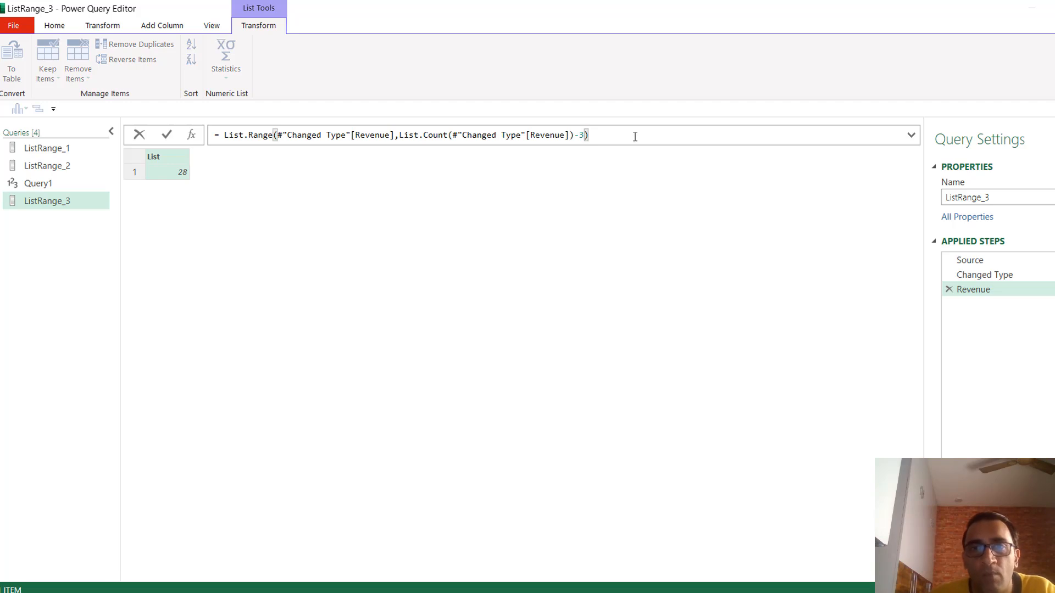
key("Return")
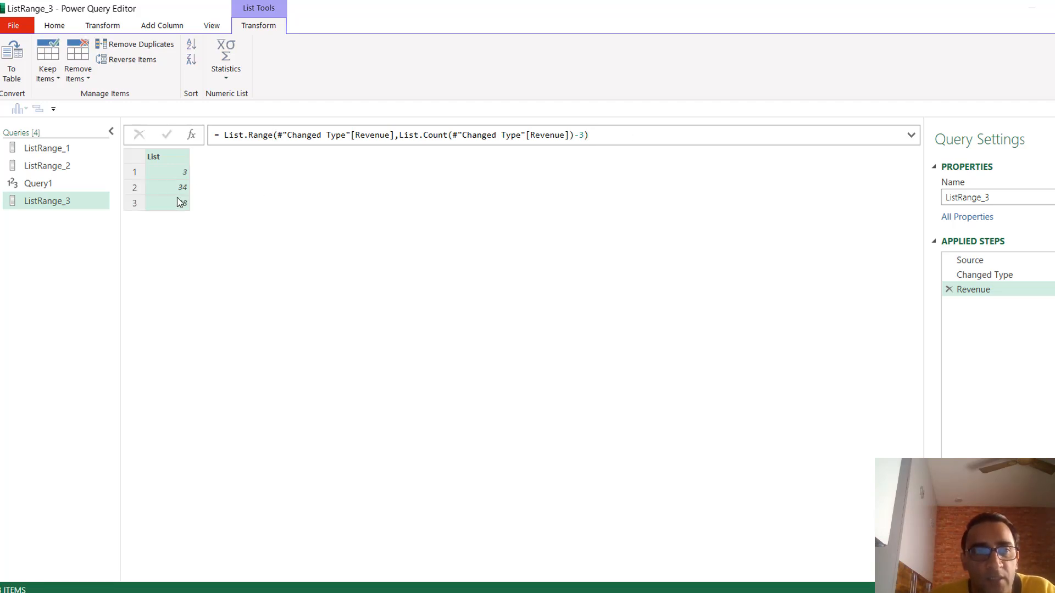
Compare ListRange_3's output with the last values of the full Revenue list in Paint, and return to the query editor
mouse_move(797, 590)
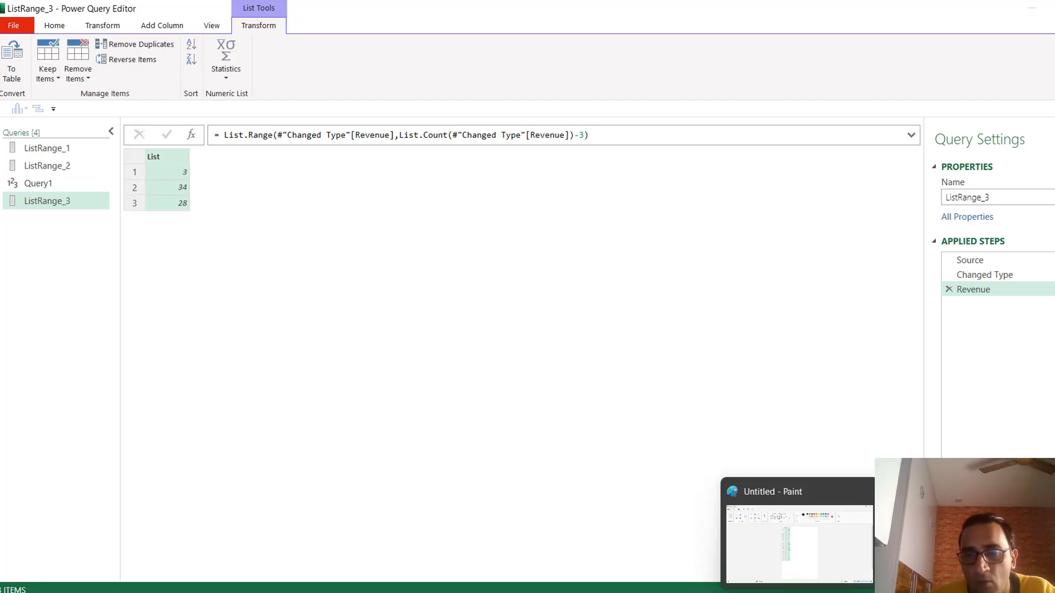
left_click(768, 547)
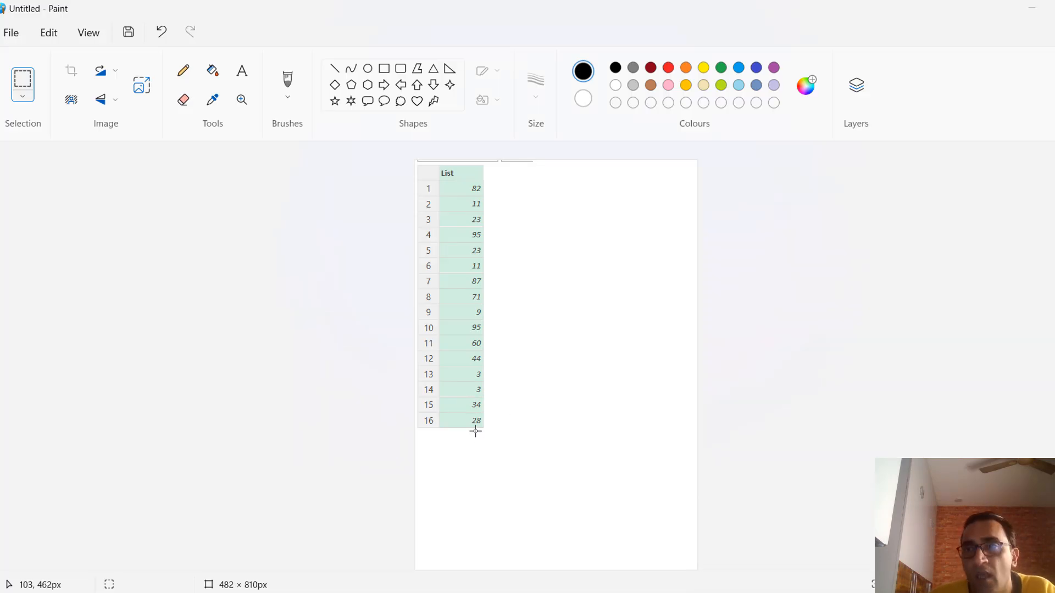
mouse_move(637, 588)
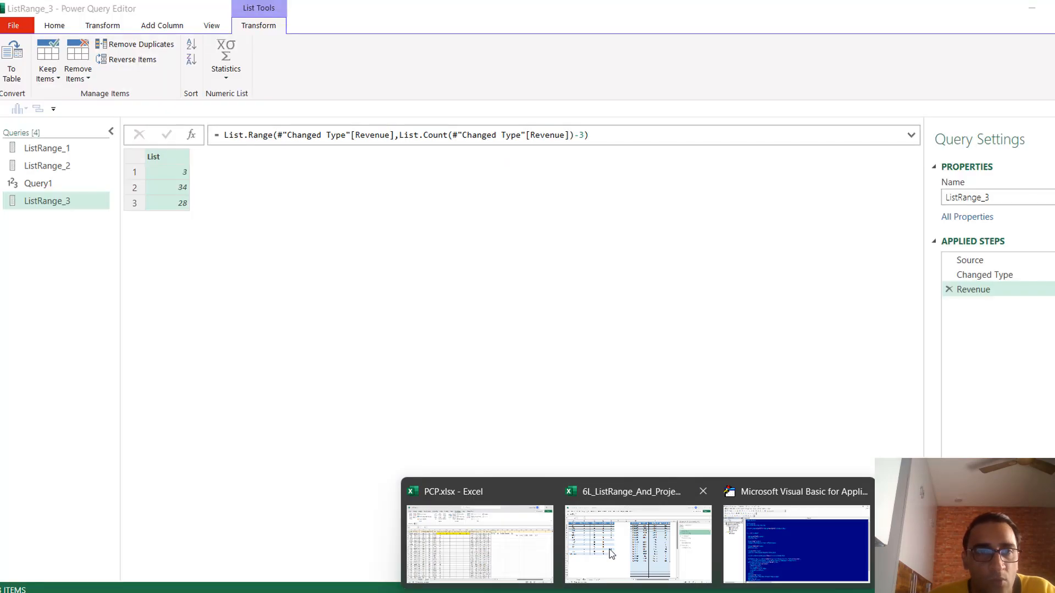
left_click(611, 554)
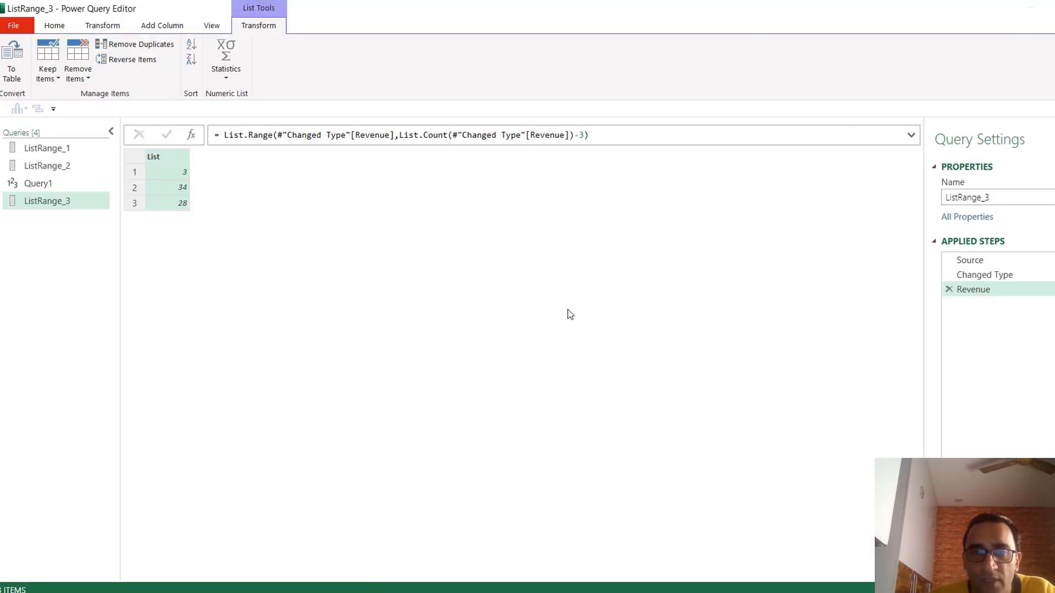
Switch to the workbook's data sheet and fill the ticket table's last row down into the three rows below, H18:K20
left_click(575, 332)
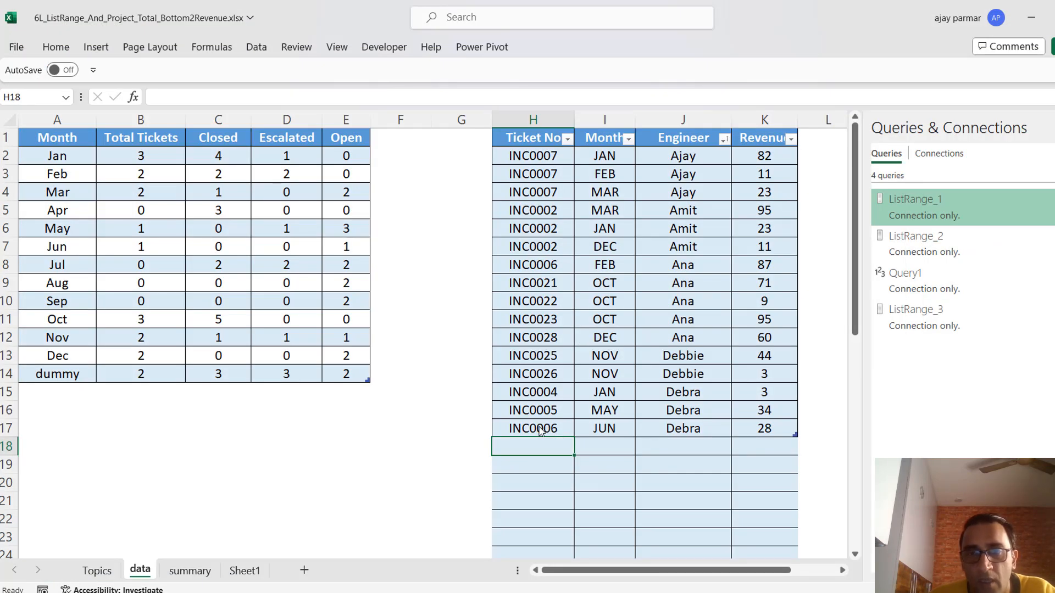
key("Up")
key("Right")
key("Up")
key("Left")
key("Down")
key("Down")
key("Up")
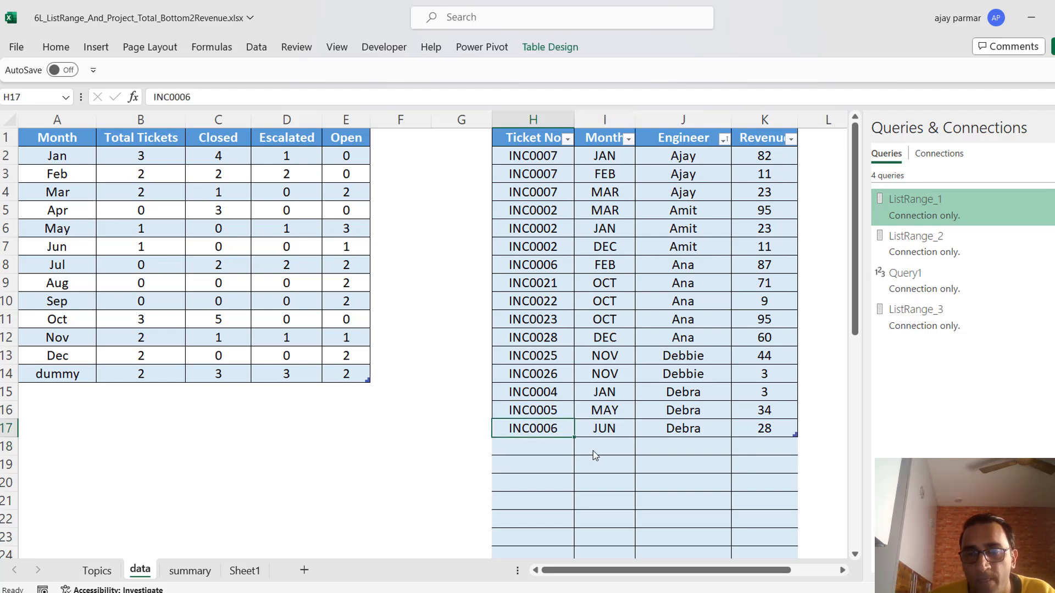
key("shift+Right")
key("shift+Right")
key("shift+Right")
key("shift+Down")
key("shift+Down")
key("shift+Down")
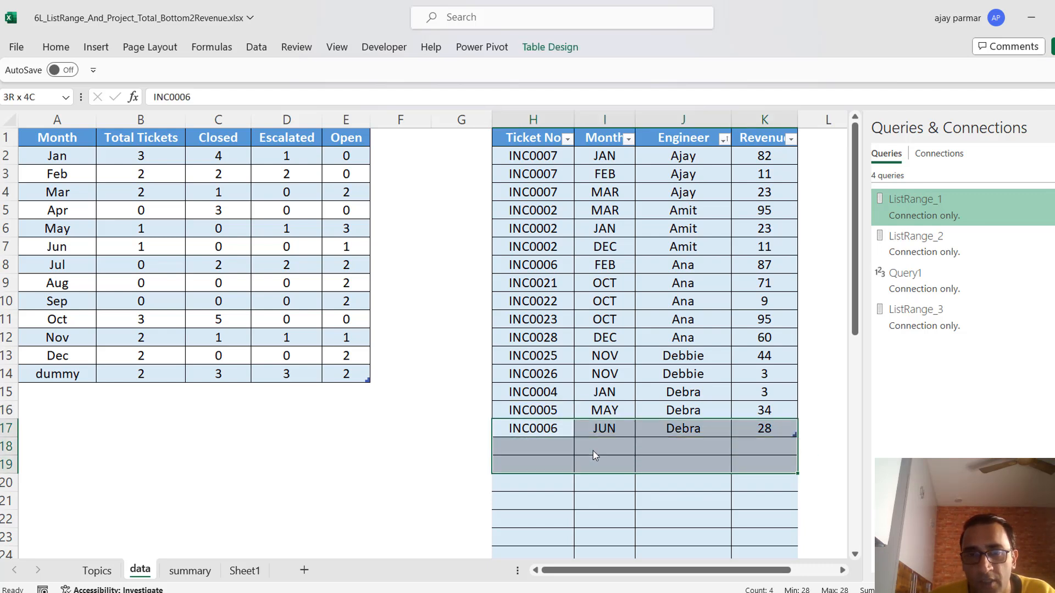
key("ctrl+d")
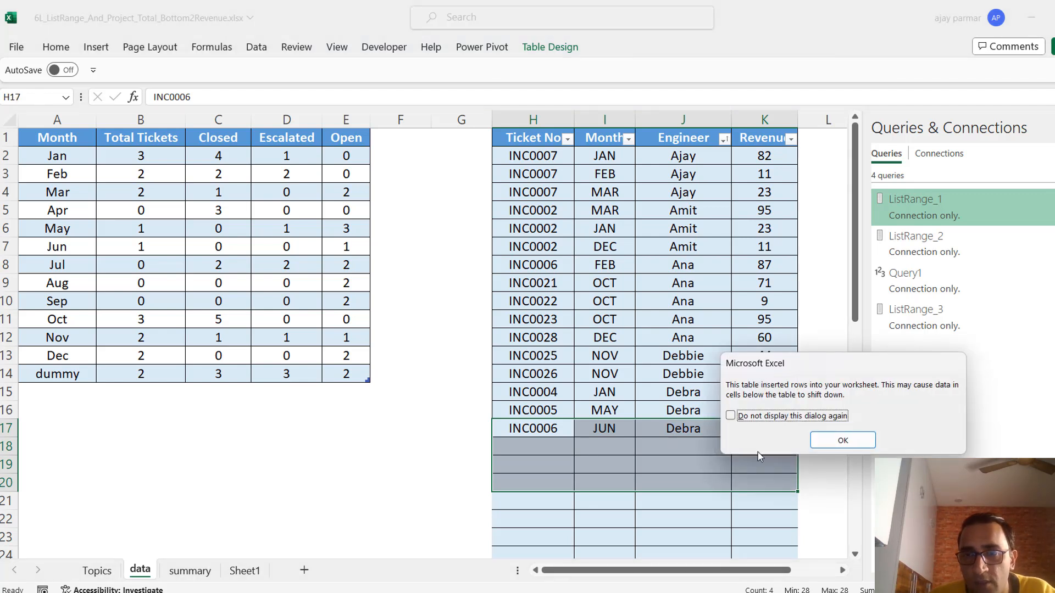
left_click(842, 441)
Enter Revenue values 1, 3 and 55 in K18:K20 for the three copied ticket rows
left_click(709, 445)
key("Left")
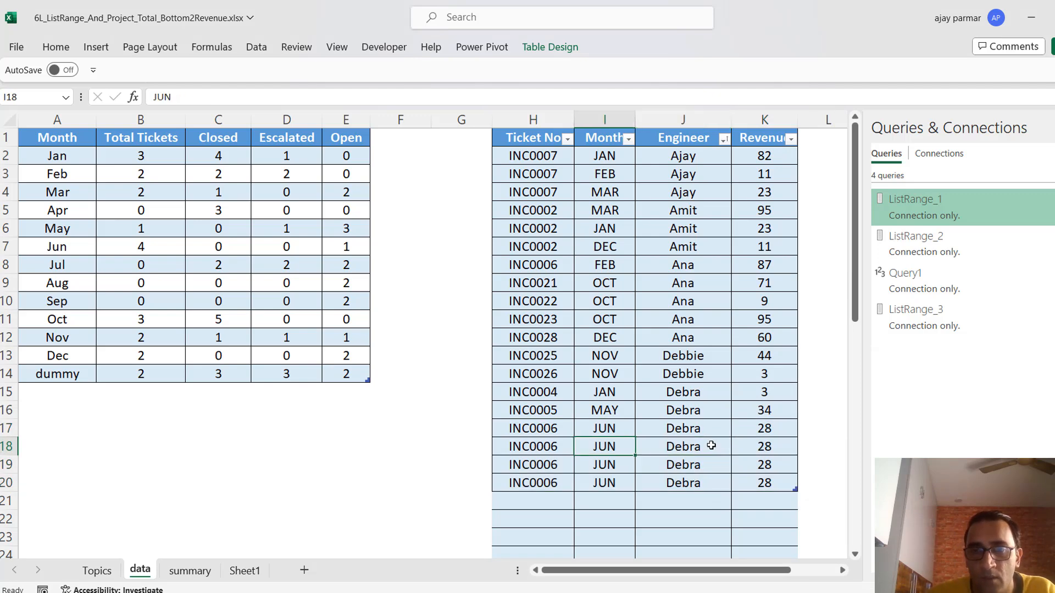
key("Right")
key("Right")
key("Right")
key("Left")
key("Left")
key("Right")
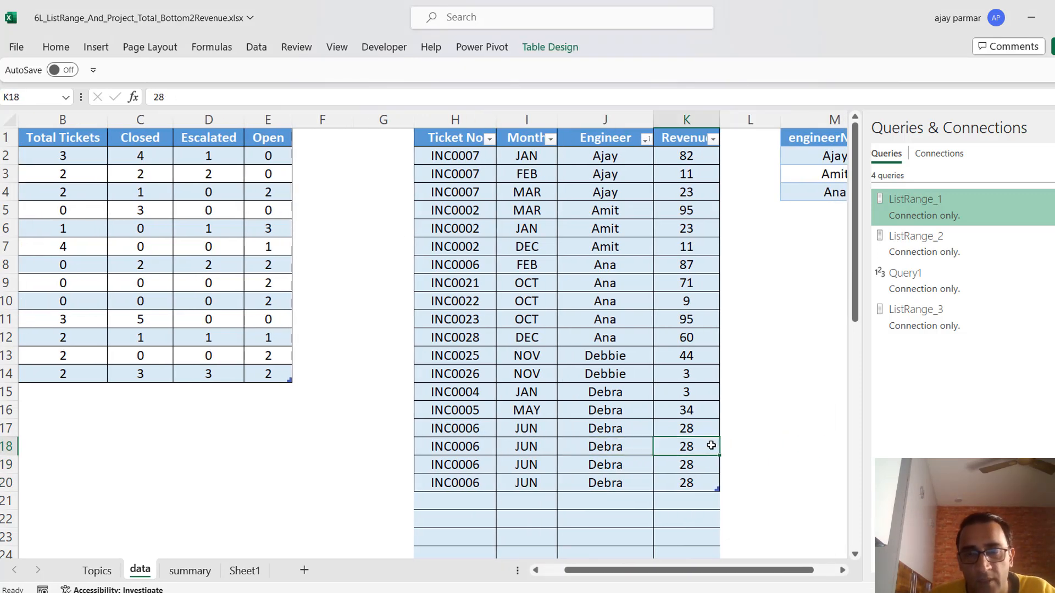
type("1")
key("Return")
type("3")
key("Return")
type("55")
key("Return")
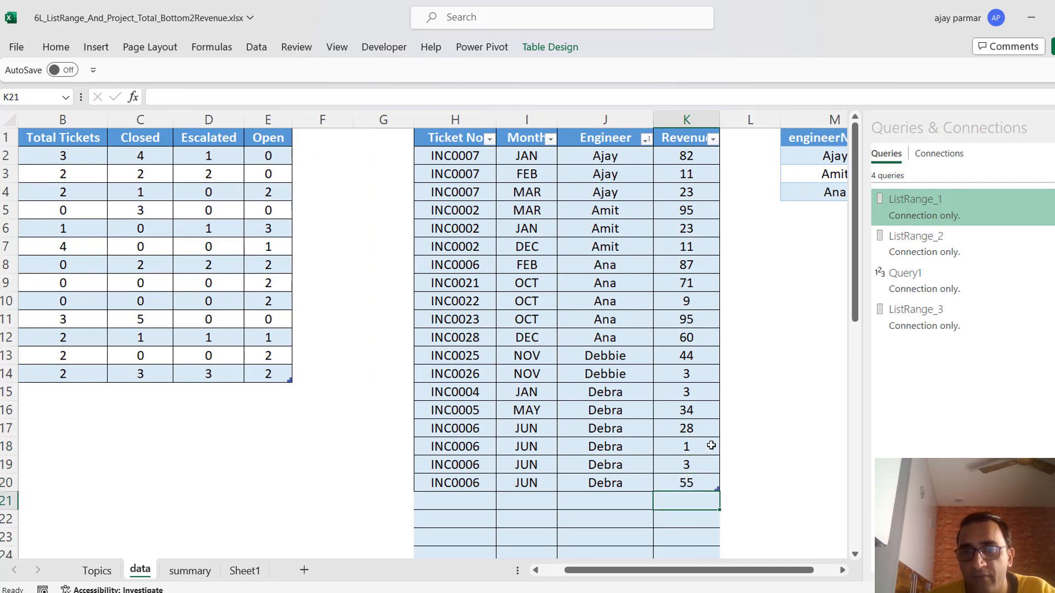
Open the ListRange_1 query in the Power Query Editor for editing
left_click(561, 424)
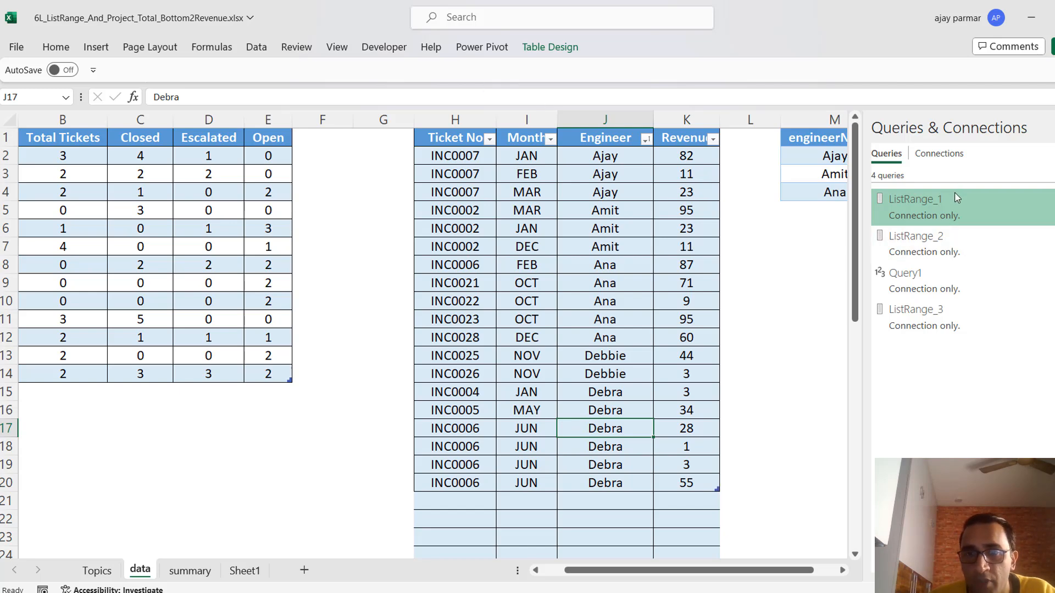
mouse_move(957, 199)
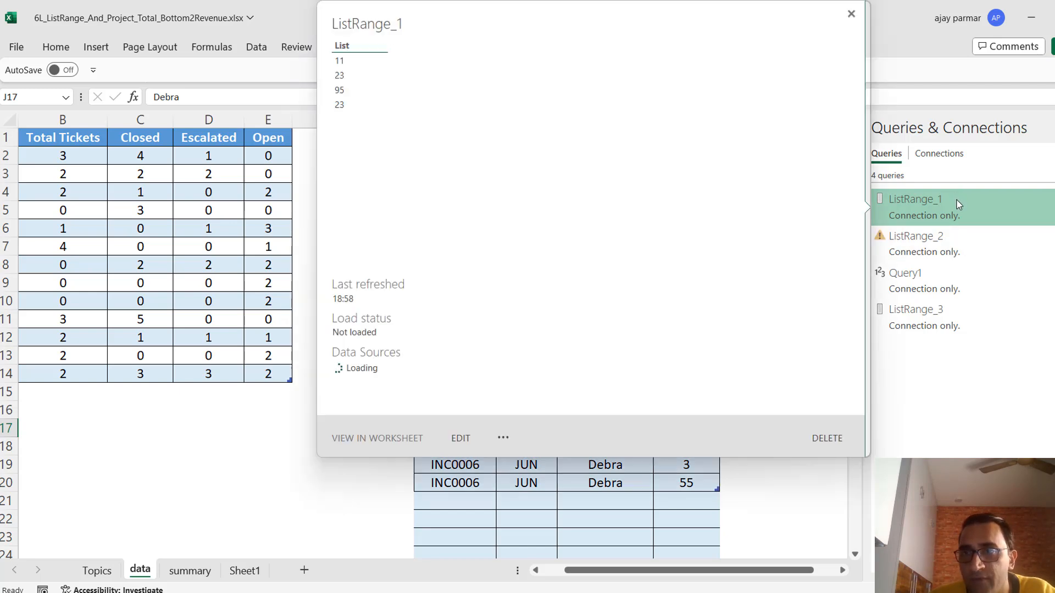
right_click(958, 204)
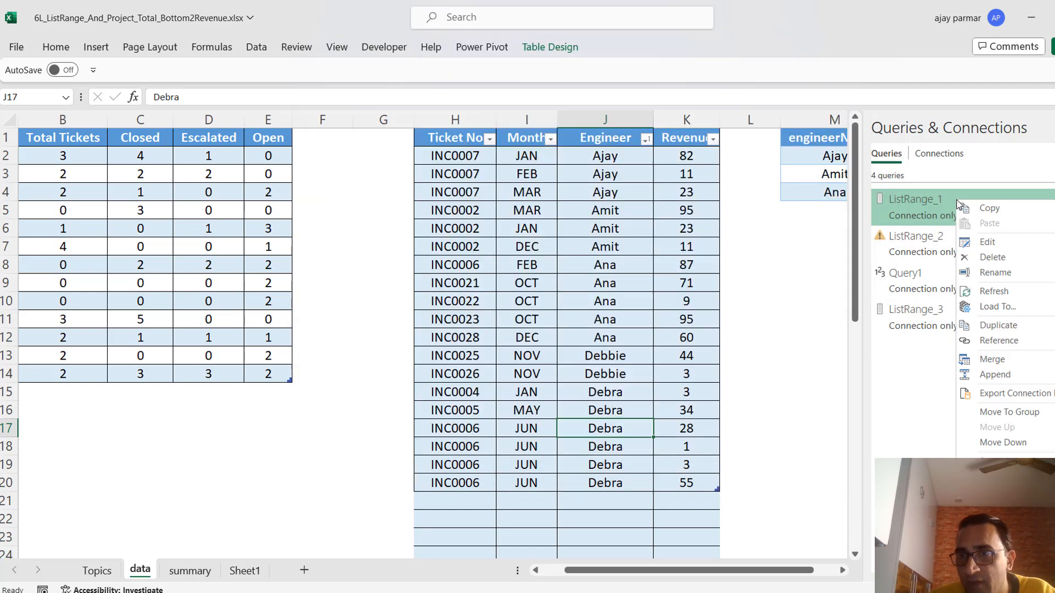
left_click(1008, 244)
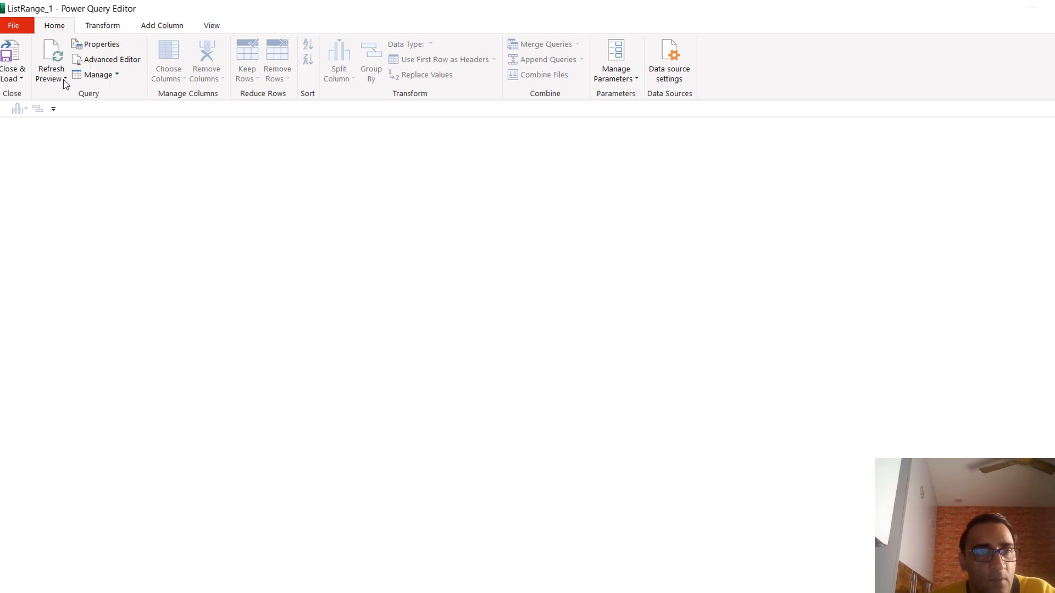
Refresh all query previews with the new table rows and display the ListRange_3 query
left_click(65, 82)
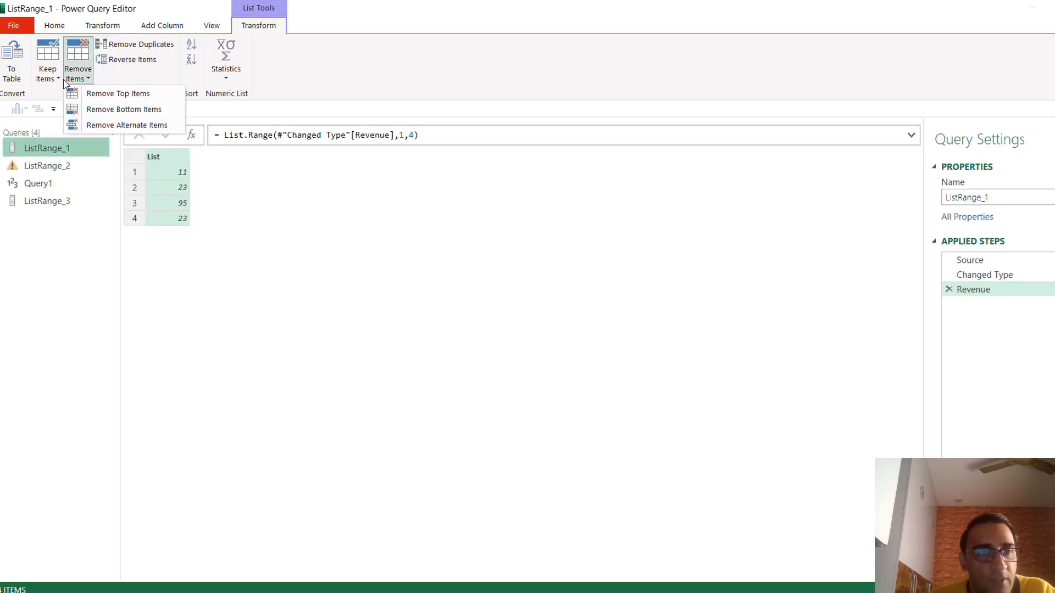
left_click(56, 82)
left_click(43, 28)
left_click(58, 78)
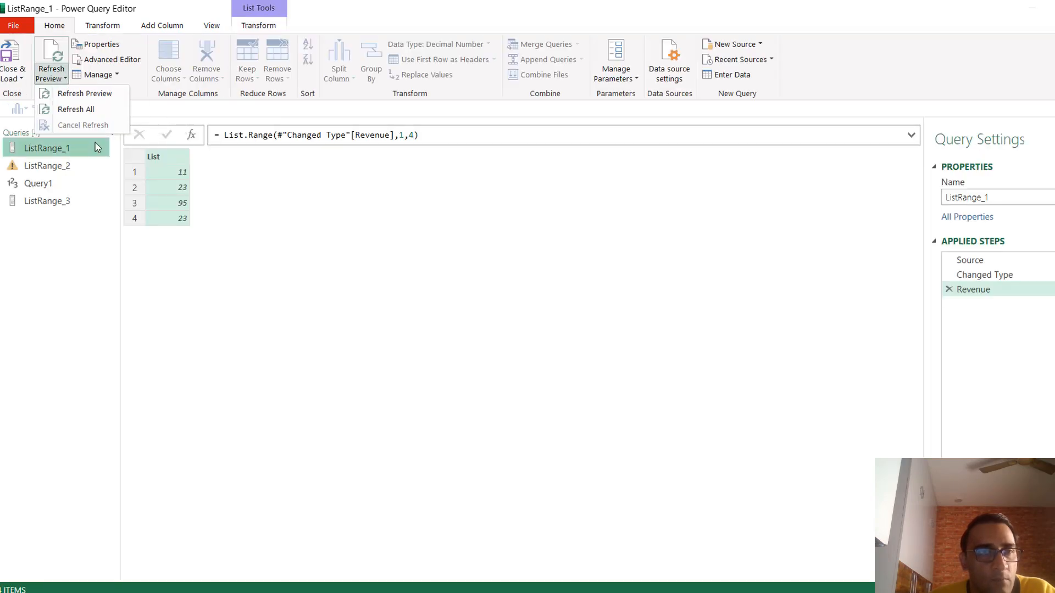
left_click(78, 109)
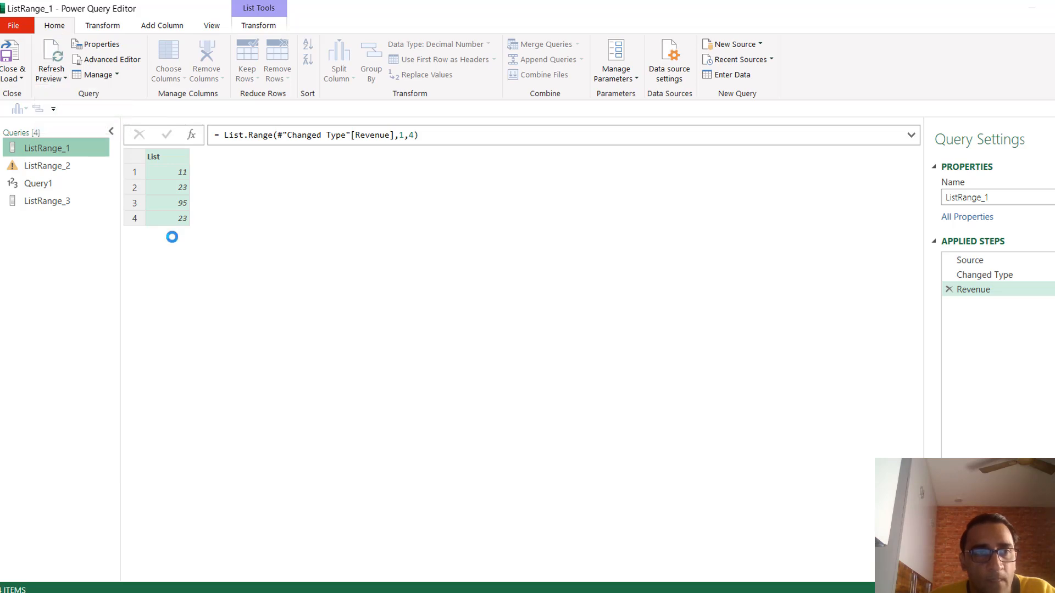
left_click(64, 201)
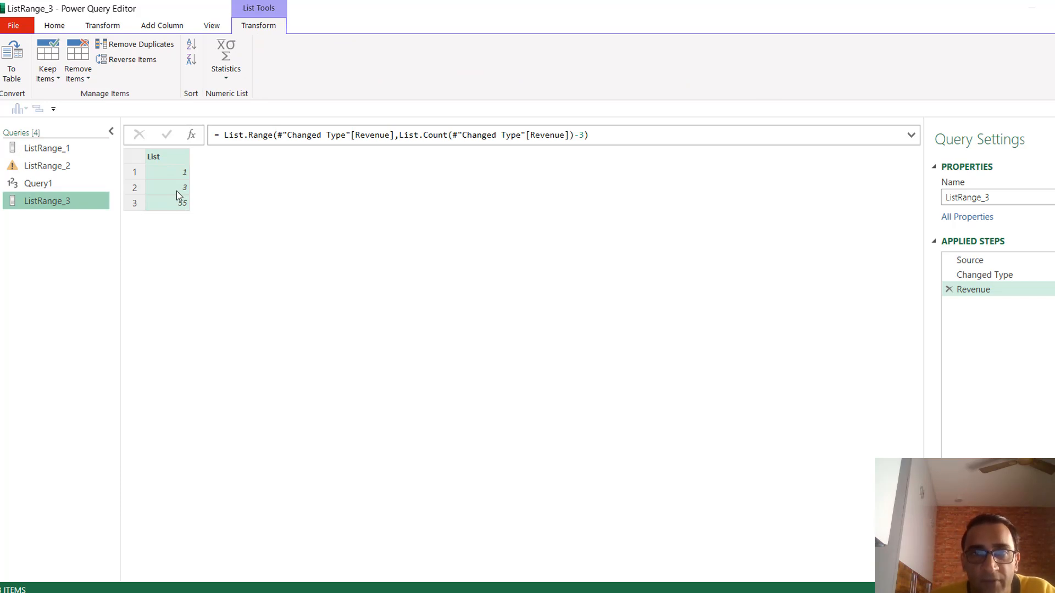
Try 0 as the offset in ListRange_3's formula to list all revenues, and restore the List.Count(#"Changed Type"[Revenue])-3 offset
left_click(399, 136)
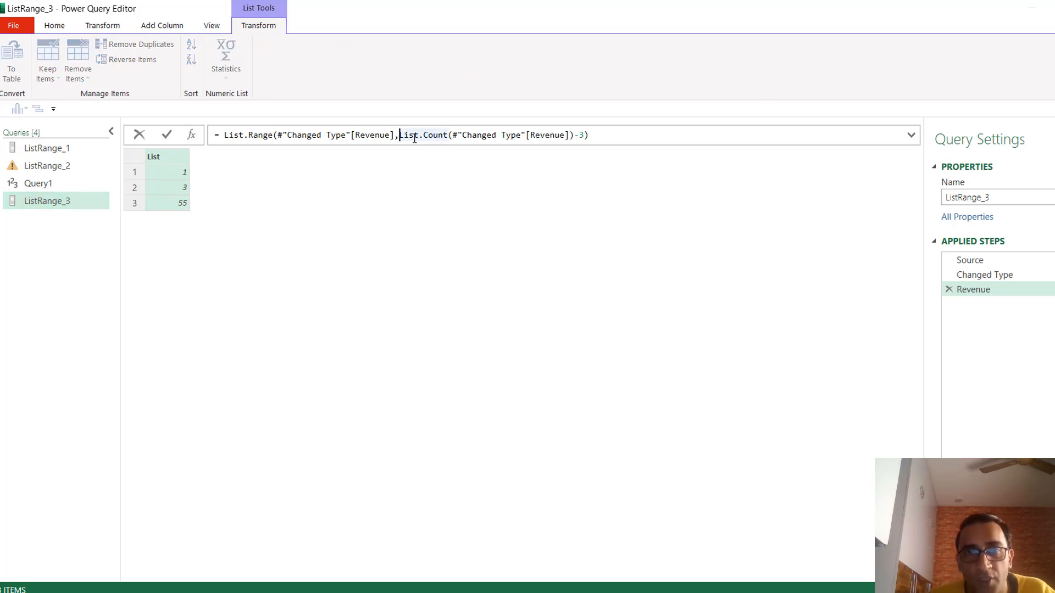
left_click(585, 134, "shift")
key("ctrl+c")
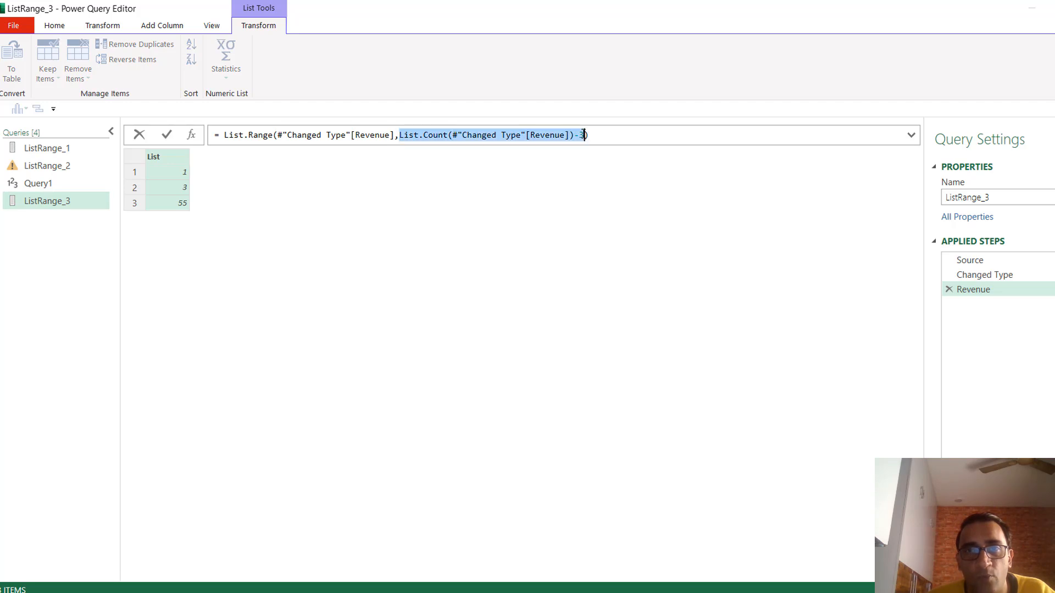
key("Delete")
type("0")
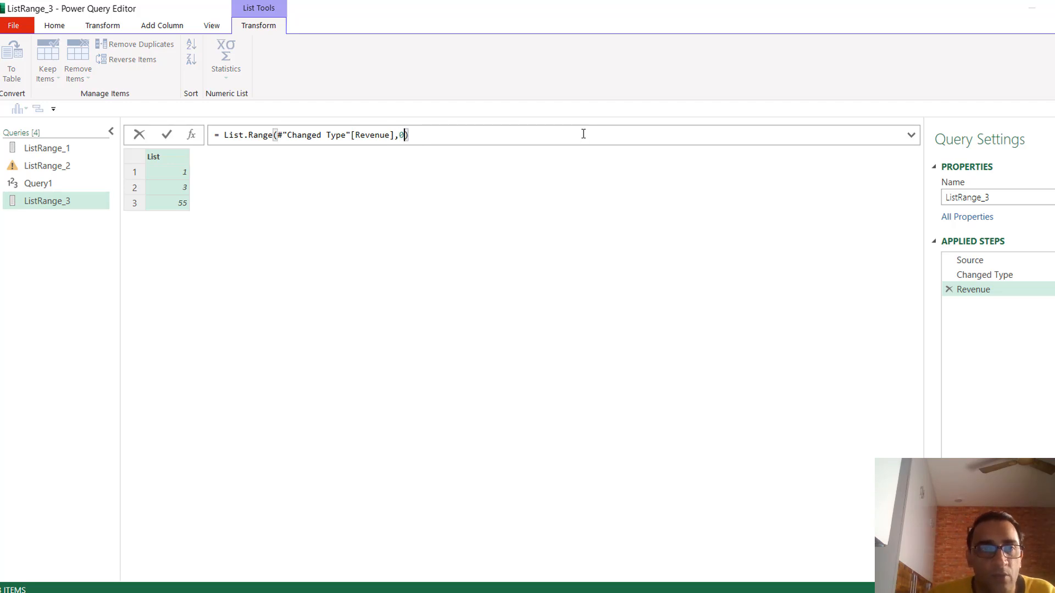
key("Return")
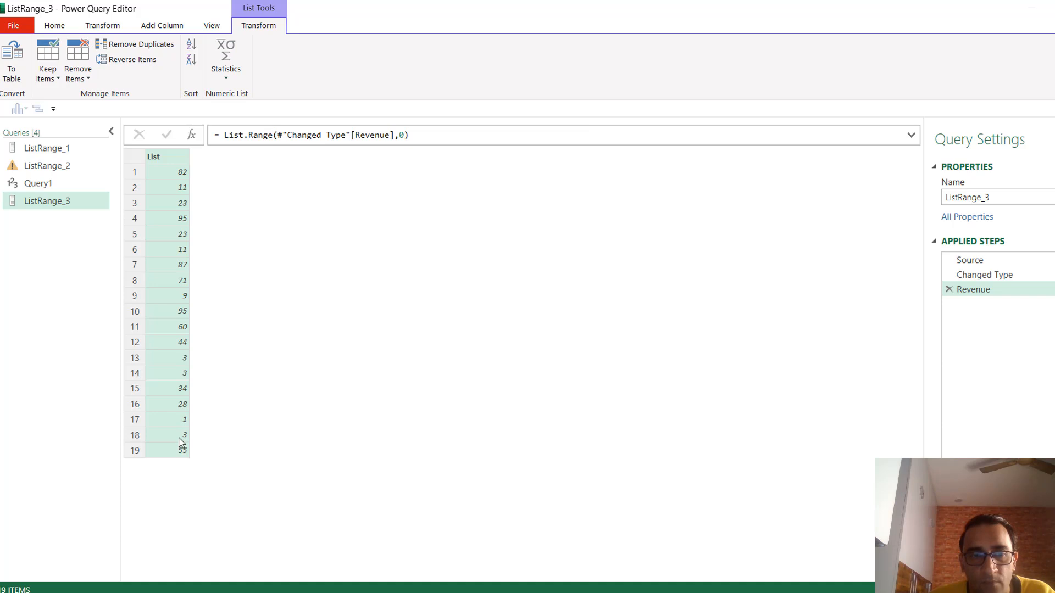
left_click(404, 140)
type(",")
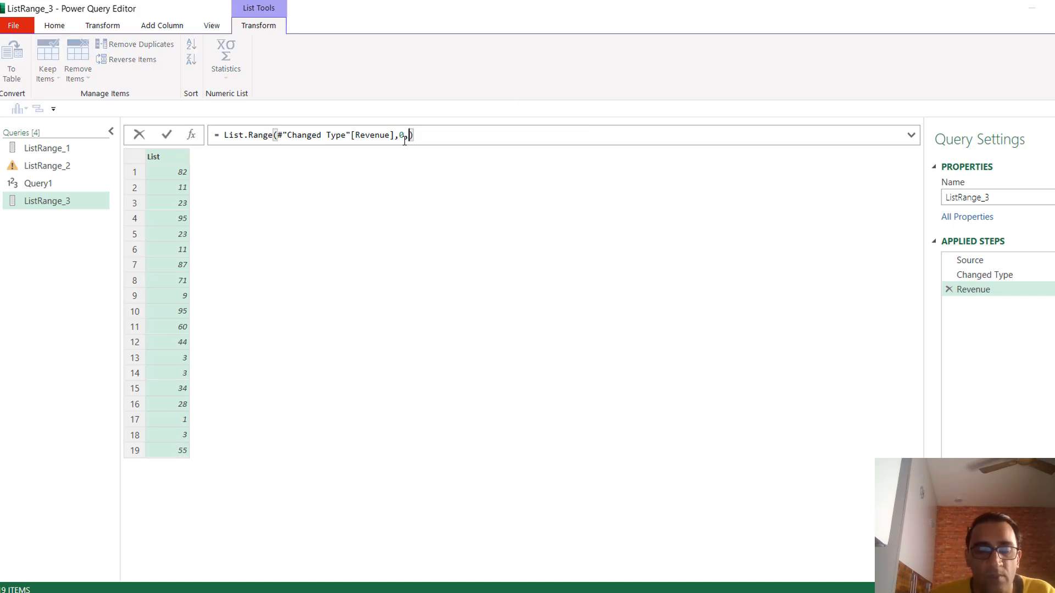
key("ctrl+v")
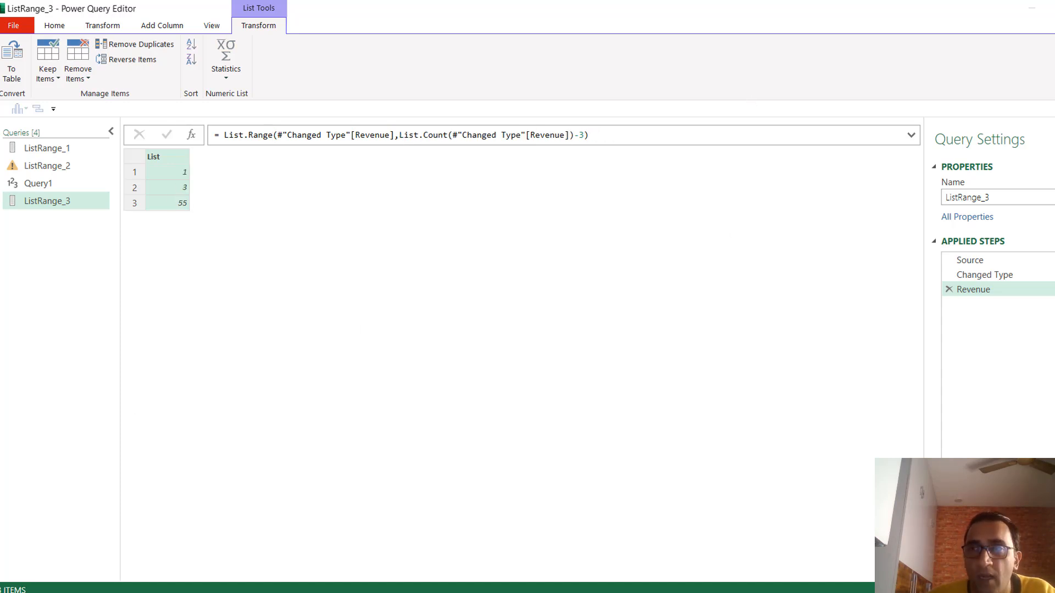
Display ListRange_2, copy its List.Count offset expression, replace it with 0, and apply the formula to list all revenues
left_click(51, 167)
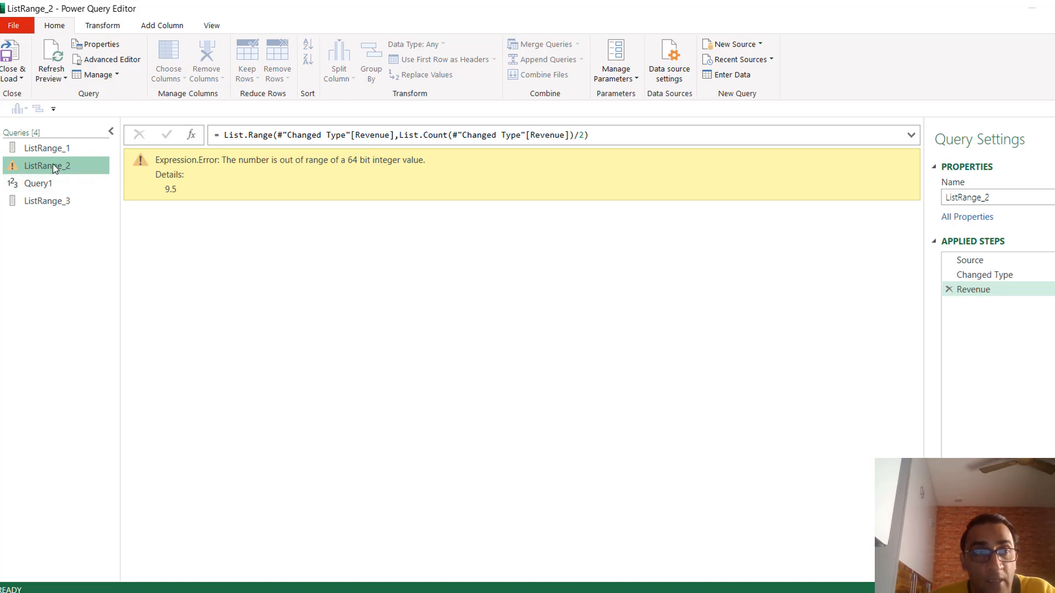
left_click(399, 135)
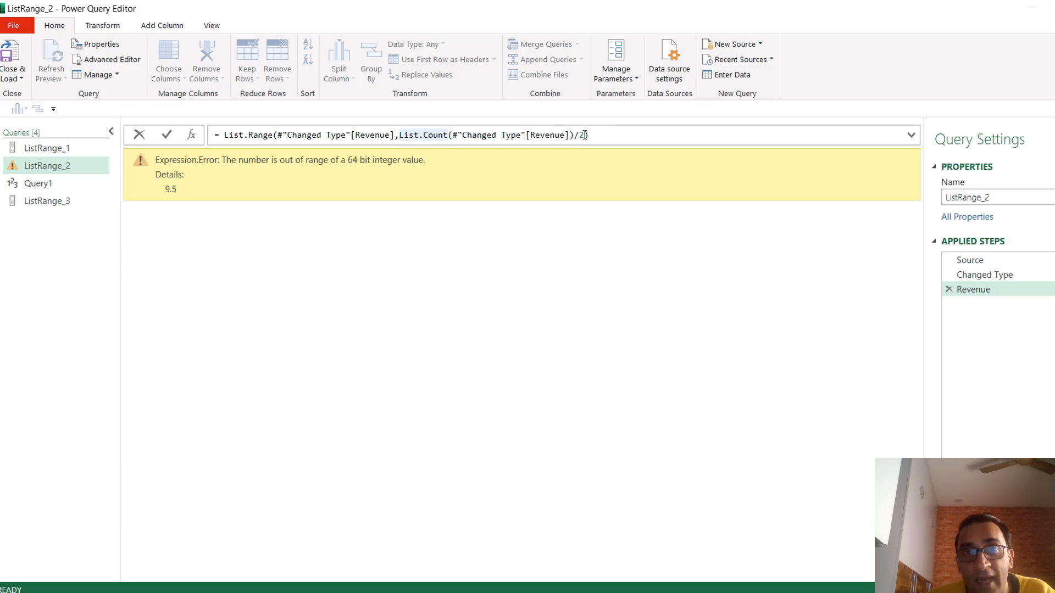
left_click(586, 134, "shift")
key("ctrl+c")
key("BackSpace")
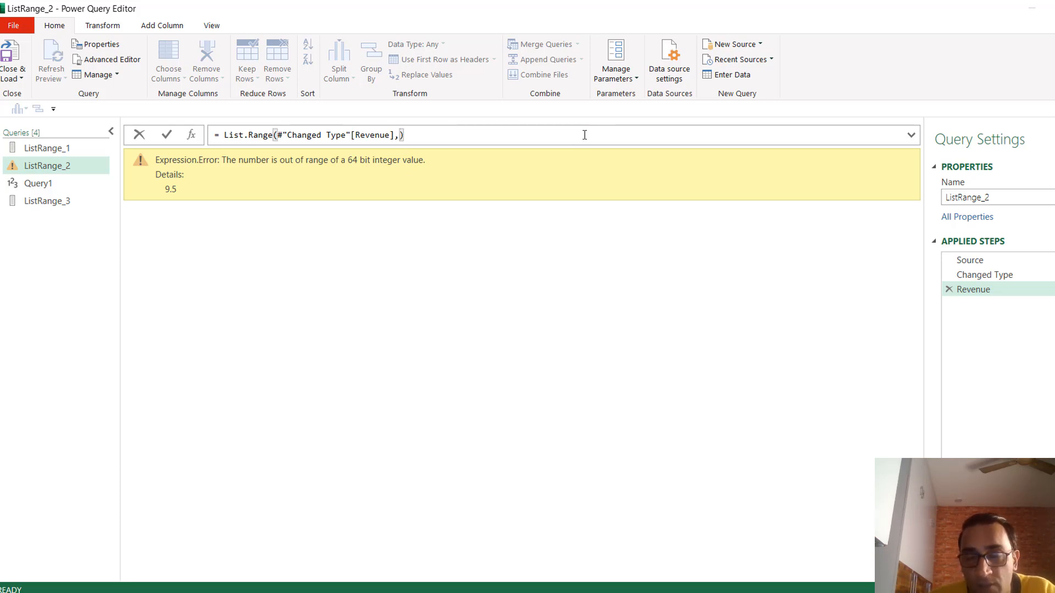
type("0")
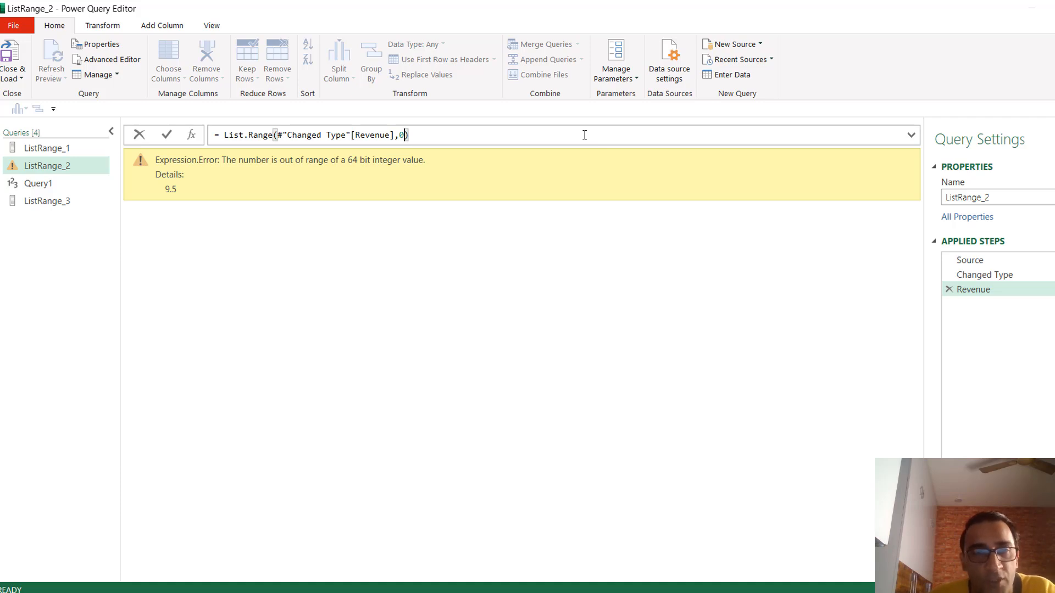
key("Return")
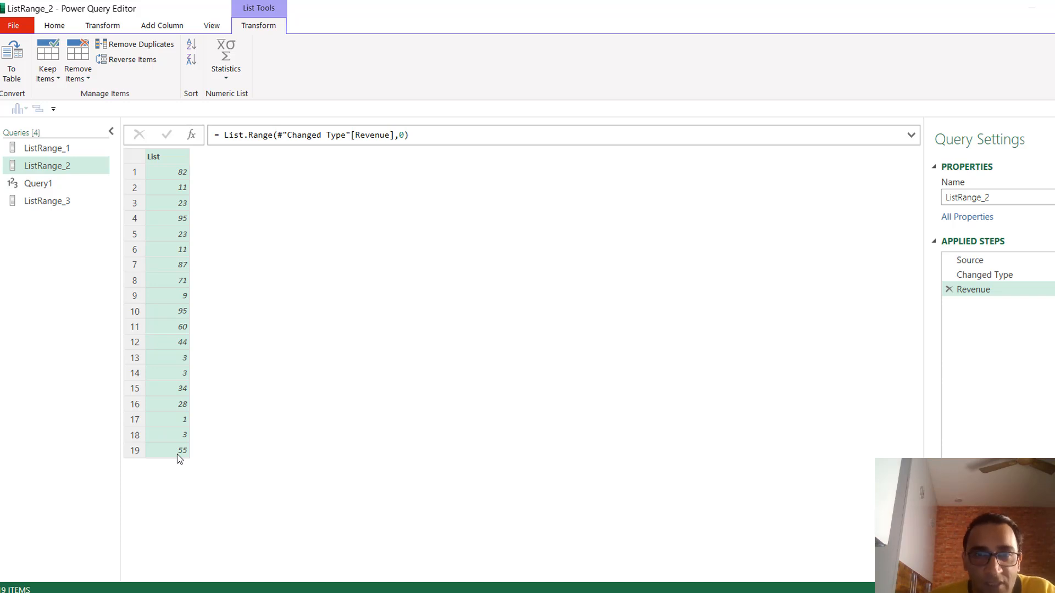
Replace the 0 offset in ListRange_2's formula with List.Count(#"Changed Type"[Revenue])/2 and apply it
left_click(405, 135)
key("BackSpace")
key("ctrl+v")
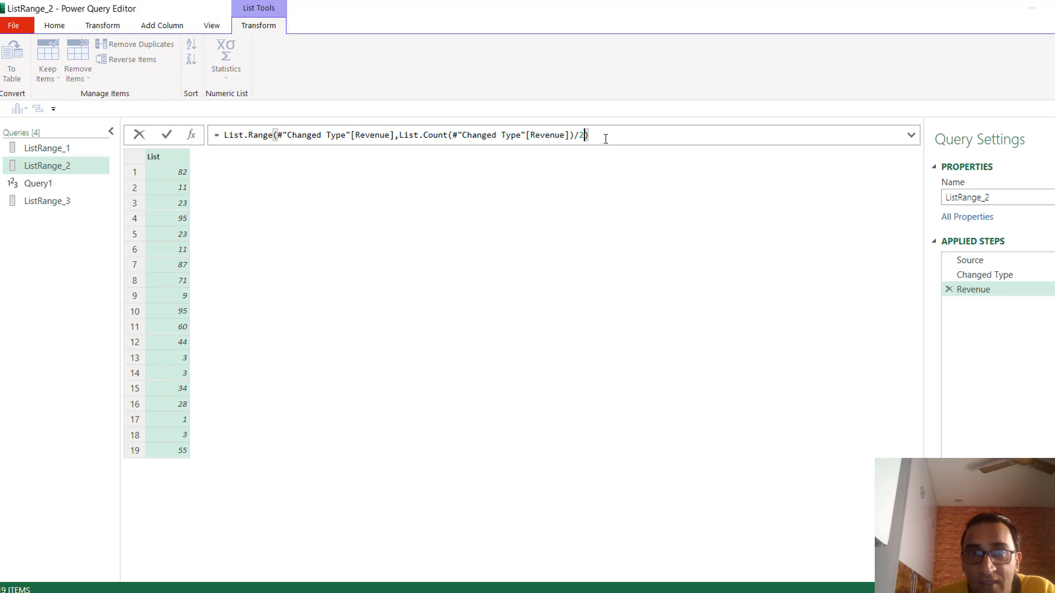
key("Return")
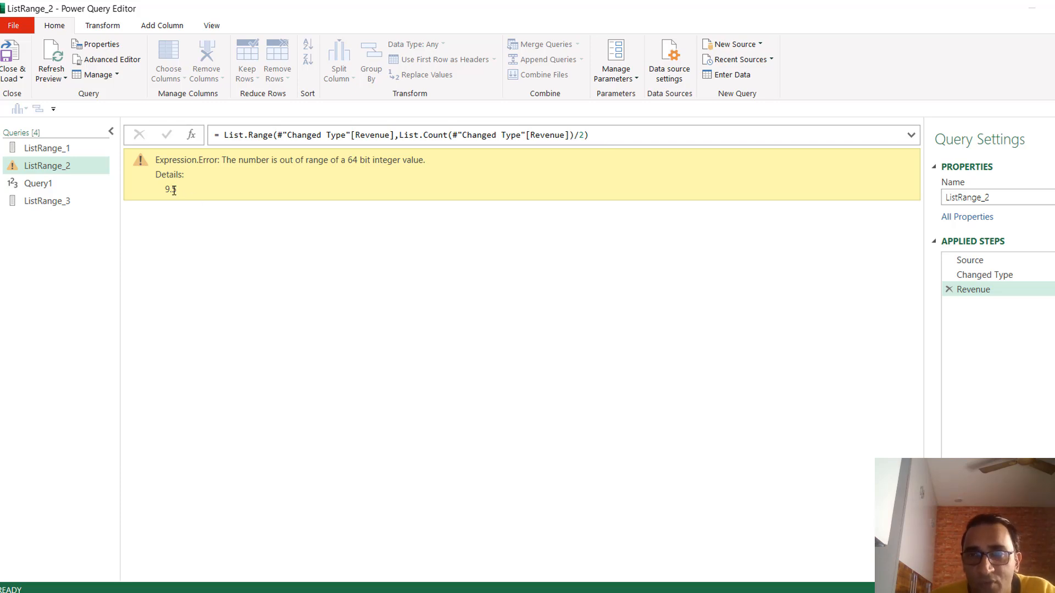
Try to wrap the List.Count offset in round( in ListRange_2's formula, and remove the added text
double_click(402, 137)
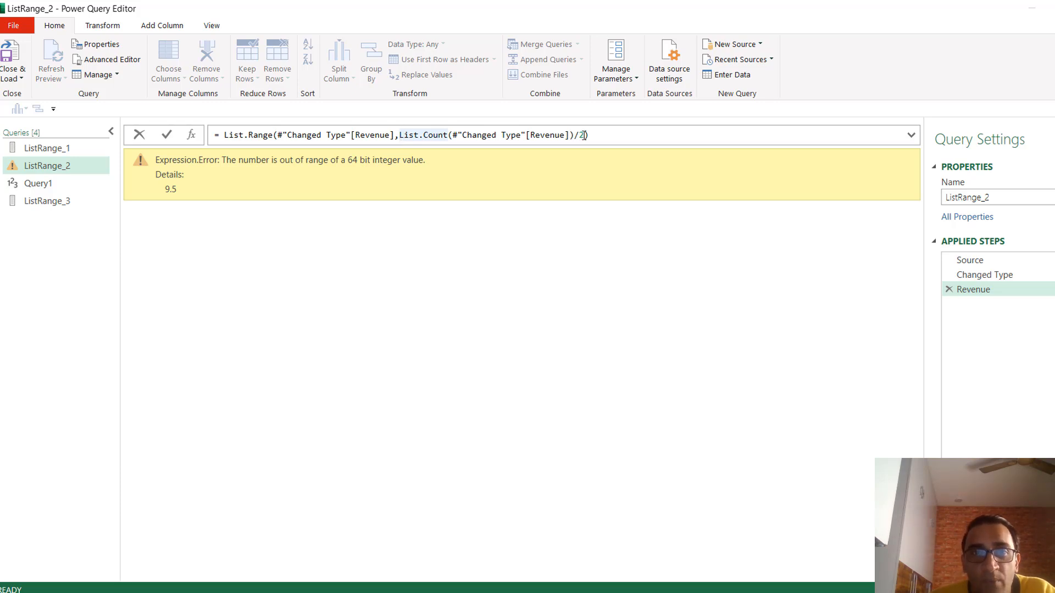
type("round")
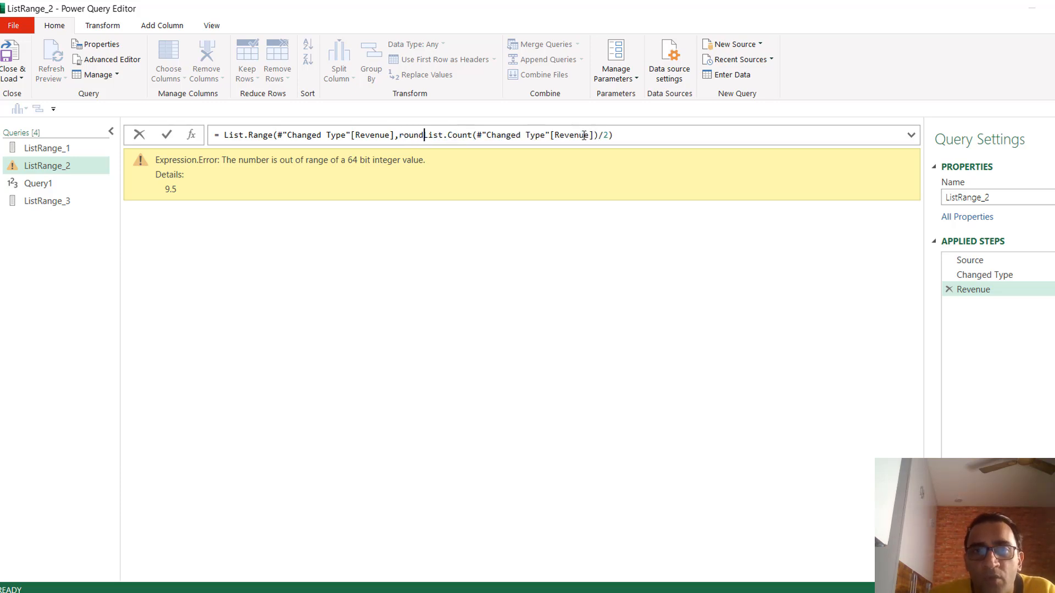
type("(")
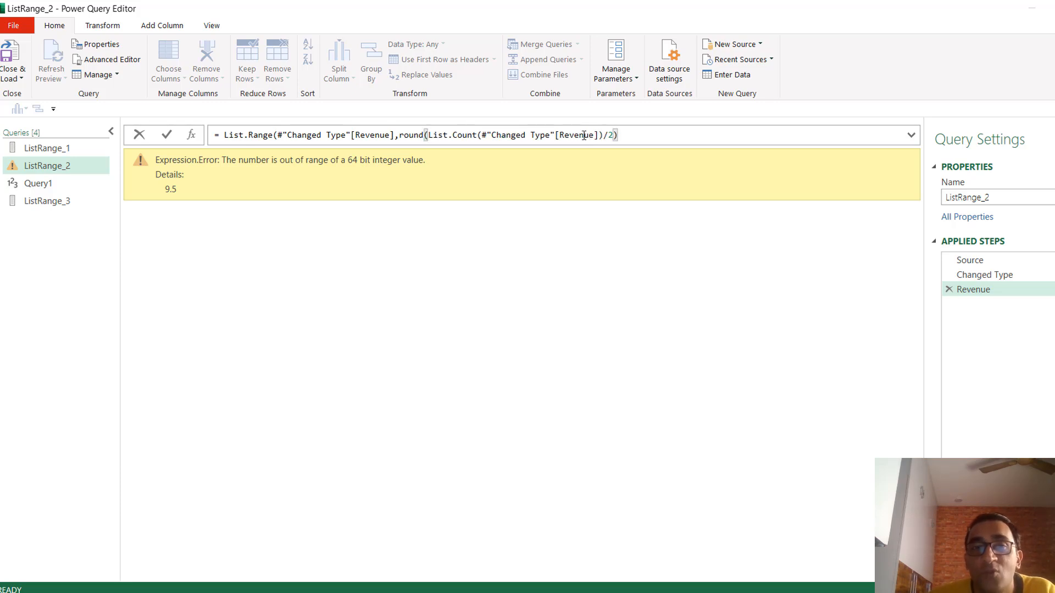
key("BackSpace")
key("BackSpace")
key("BackSpace")
key("BackSpace")
key("BackSpace")
key("BackSpace")
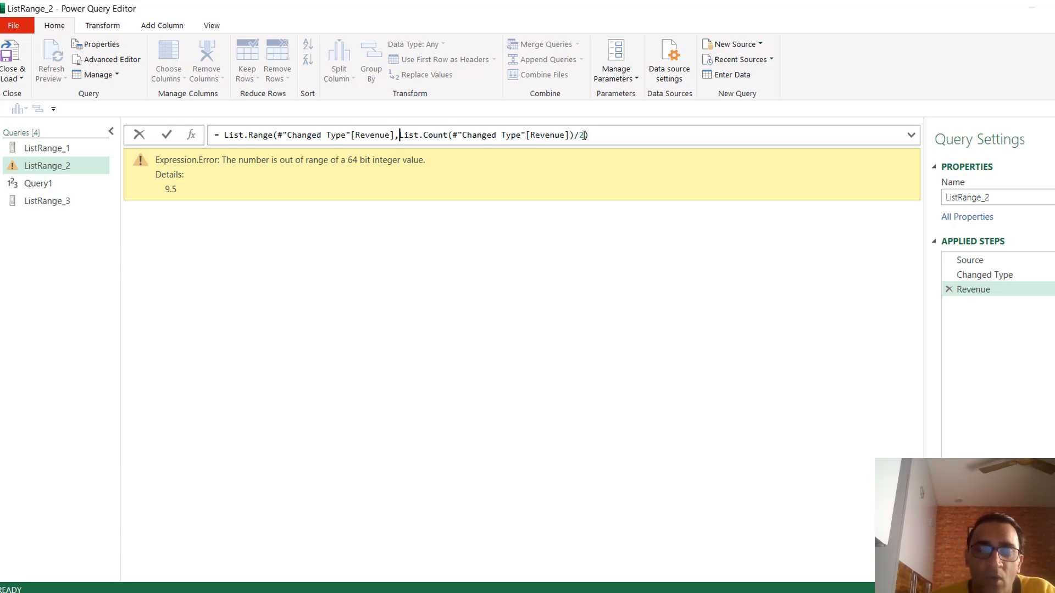
Try a List-prefixed rounding function before the List.Count offset, and erase the partial name
mouse_move(274, 131)
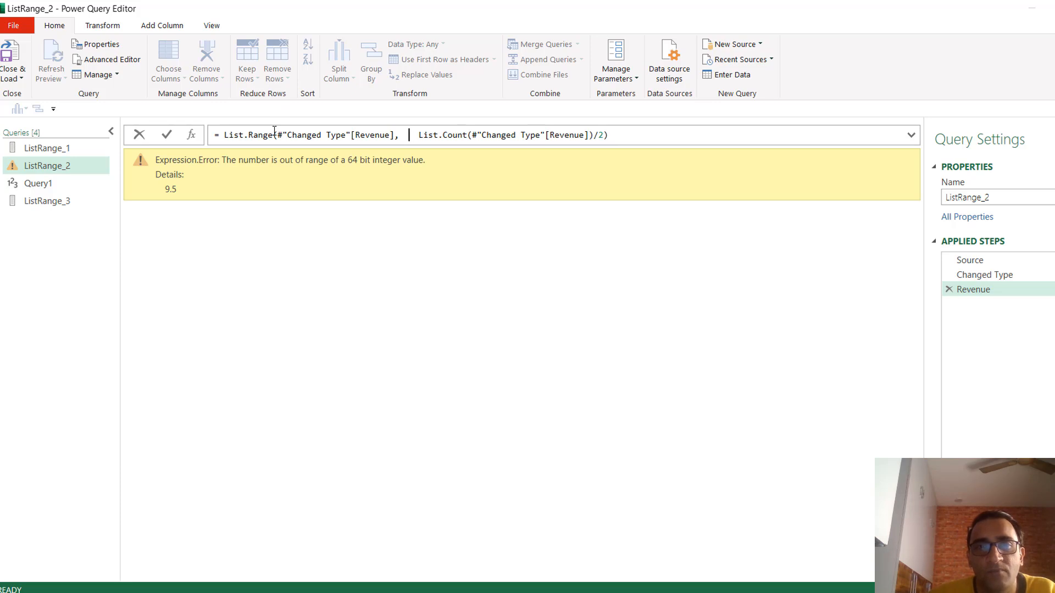
type("Listroun")
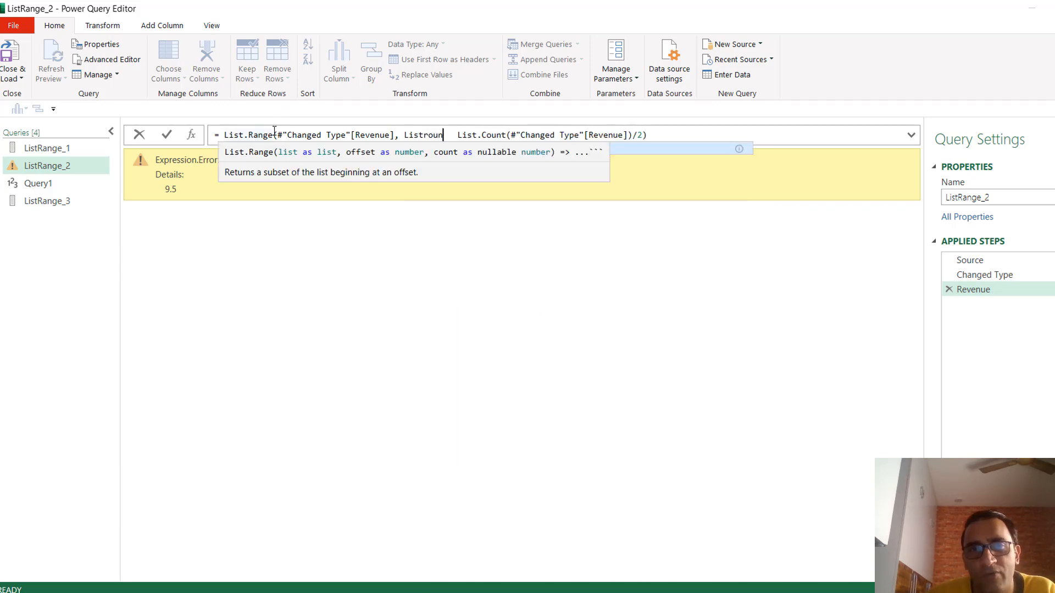
key("BackSpace")
key("BackSpace")
key("BackSpace")
key("BackSpace")
key("BackSpace")
key("BackSpace")
key("BackSpace")
key("BackSpace")
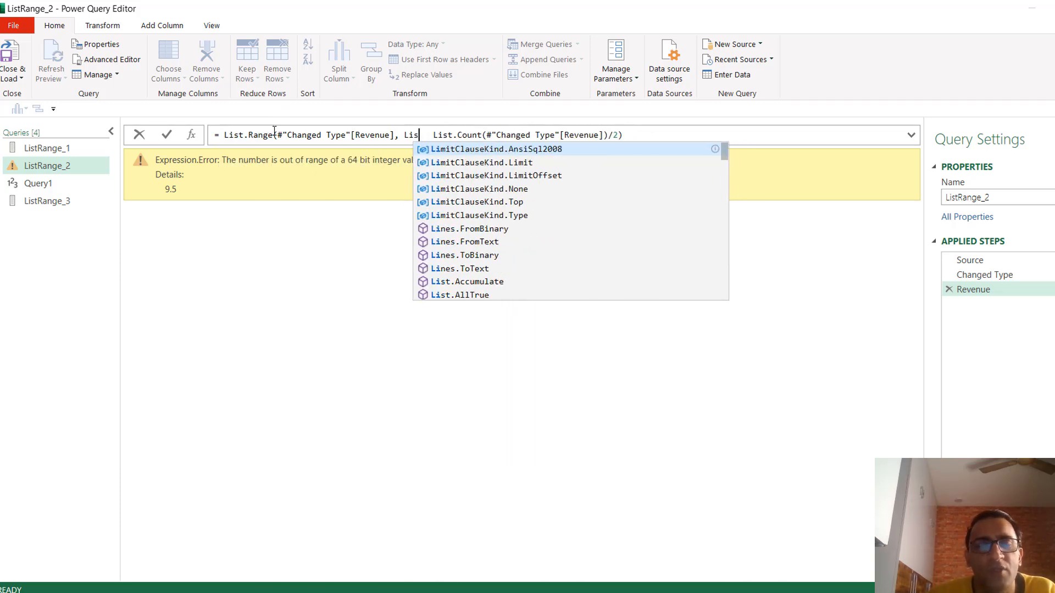
Look up the functions matching Round before the List.Count offset, and clear the search text and extra spaces
type("Round")
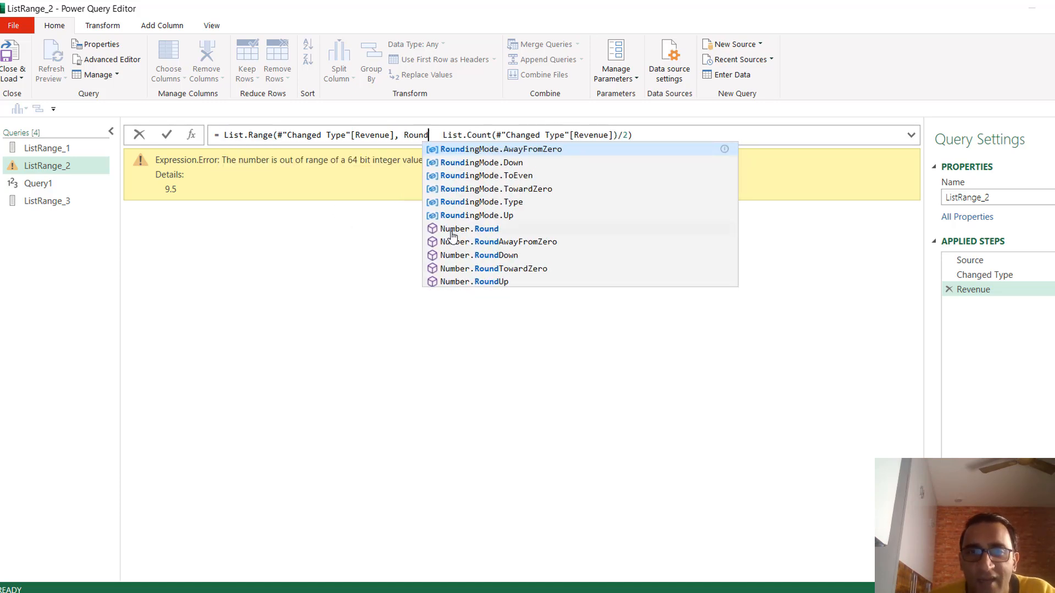
key("BackSpace")
key("BackSpace")
key("BackSpace")
key("BackSpace")
key("BackSpace")
key("BackSpace")
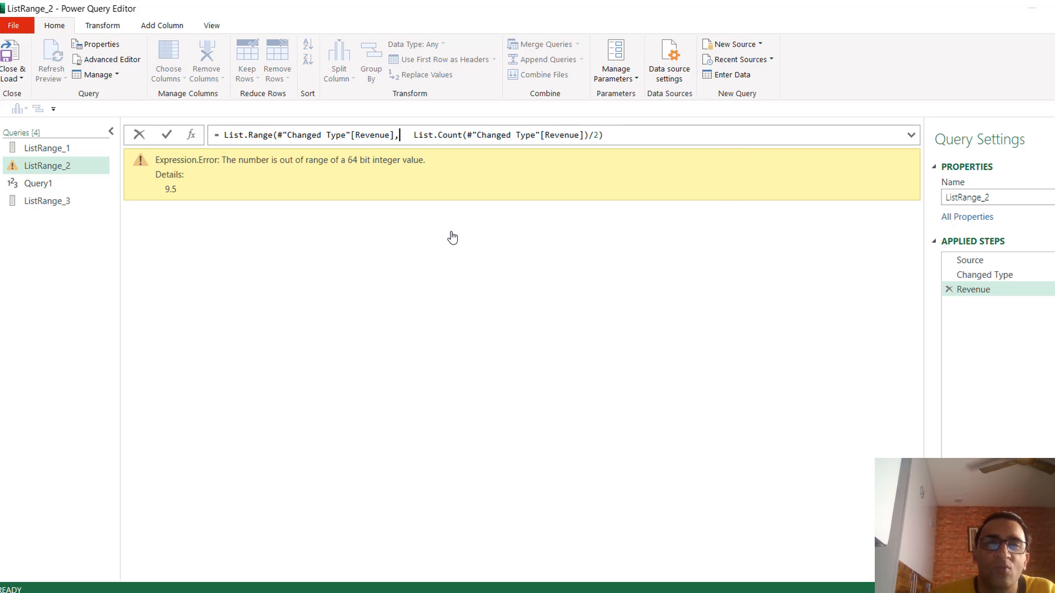
key("BackSpace")
key("BackSpace")
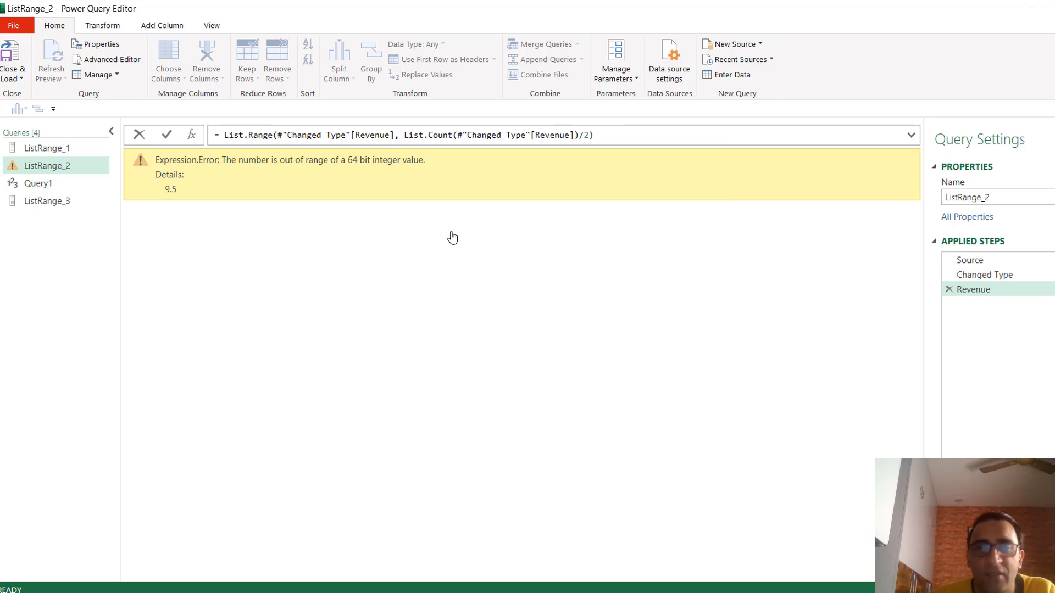
Add an extra closing parenthesis at the end of ListRange_2's formula for a function wrapped around the half-list offset
left_click(635, 141)
type(")")
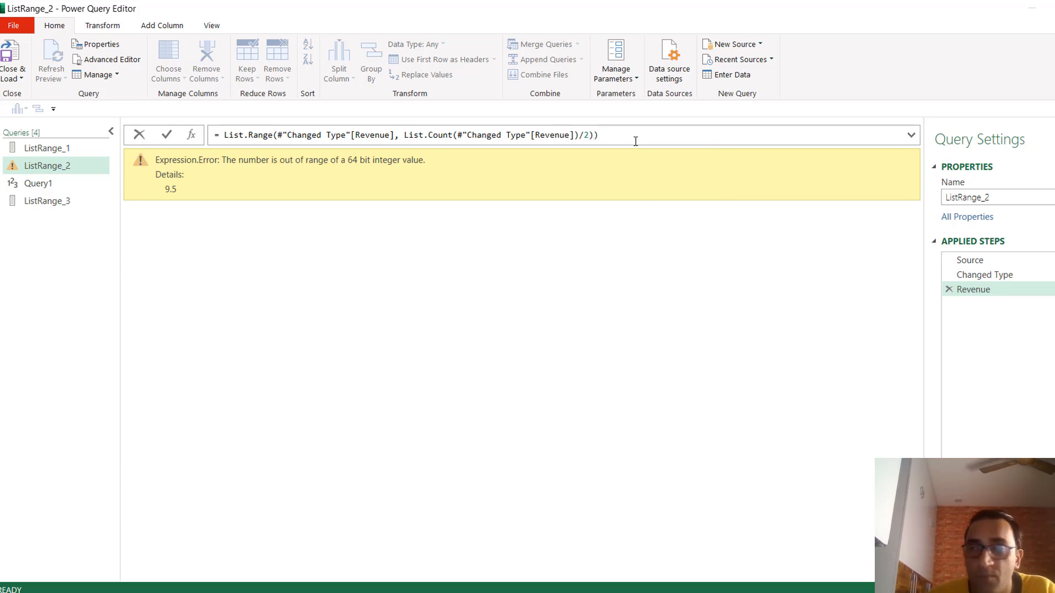